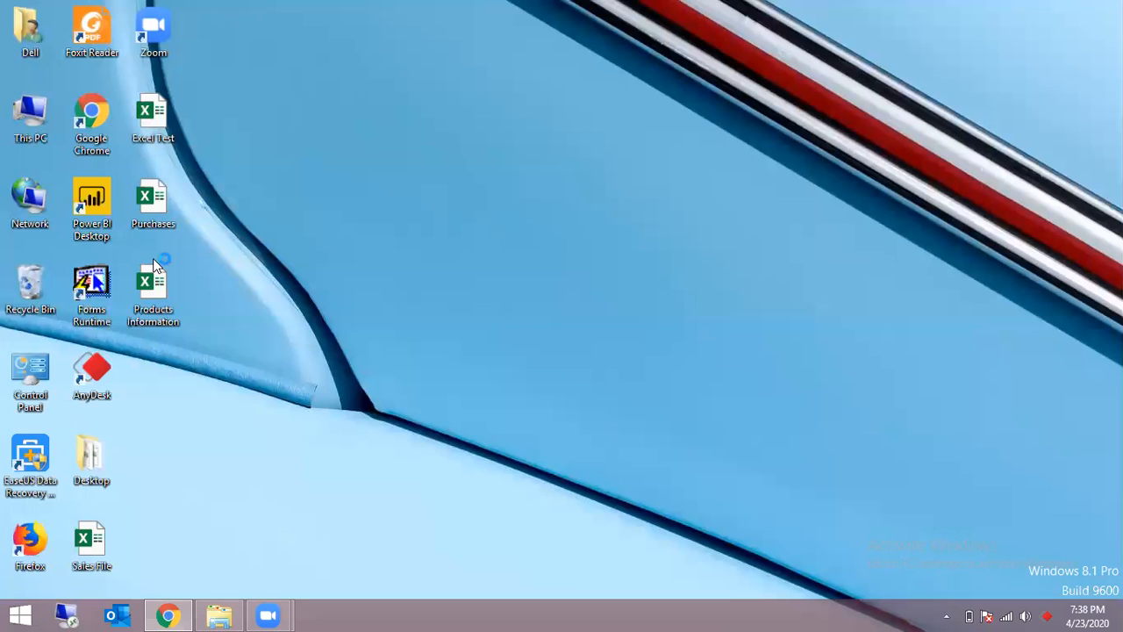
- Open the Products Information workbook from the desktop and maximize its window
double_click(155, 283)
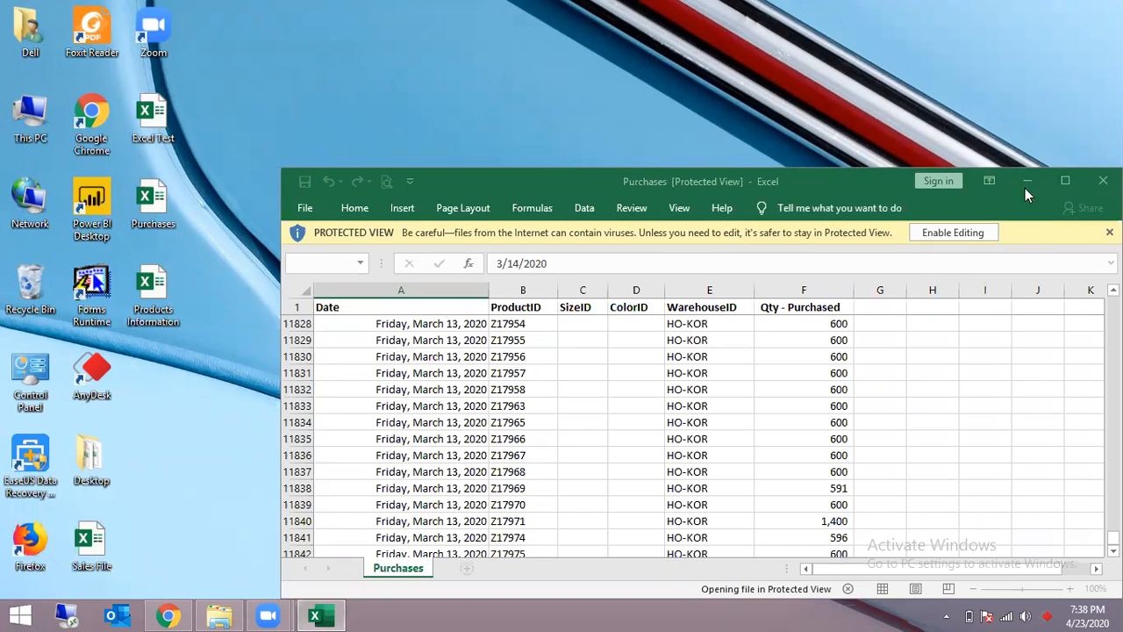
right_click(587, 579)
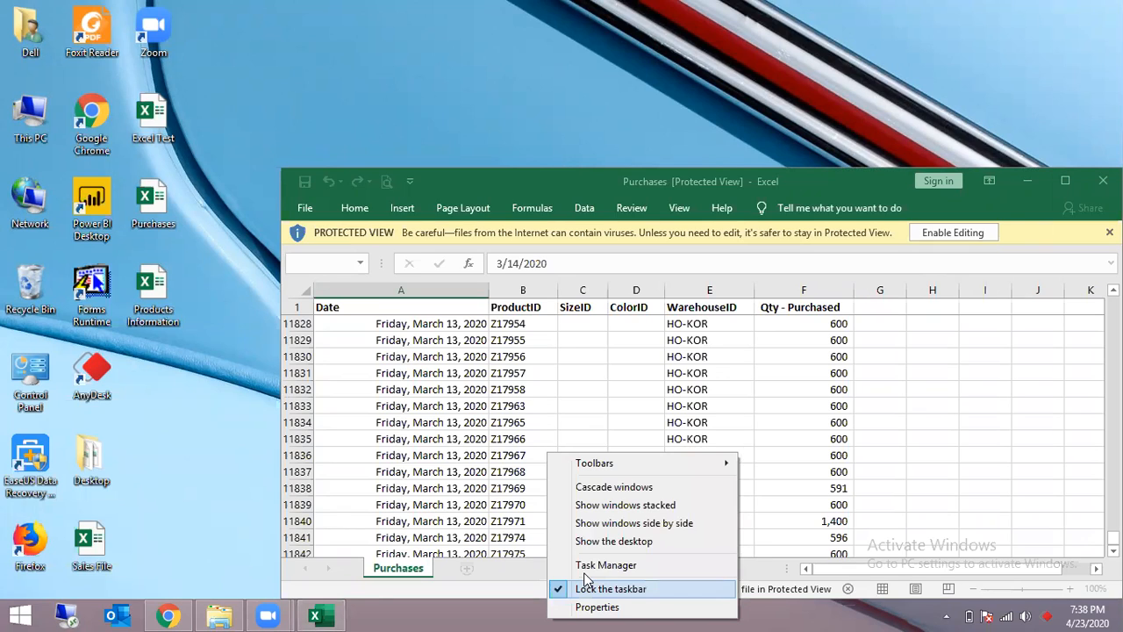
click(318, 613)
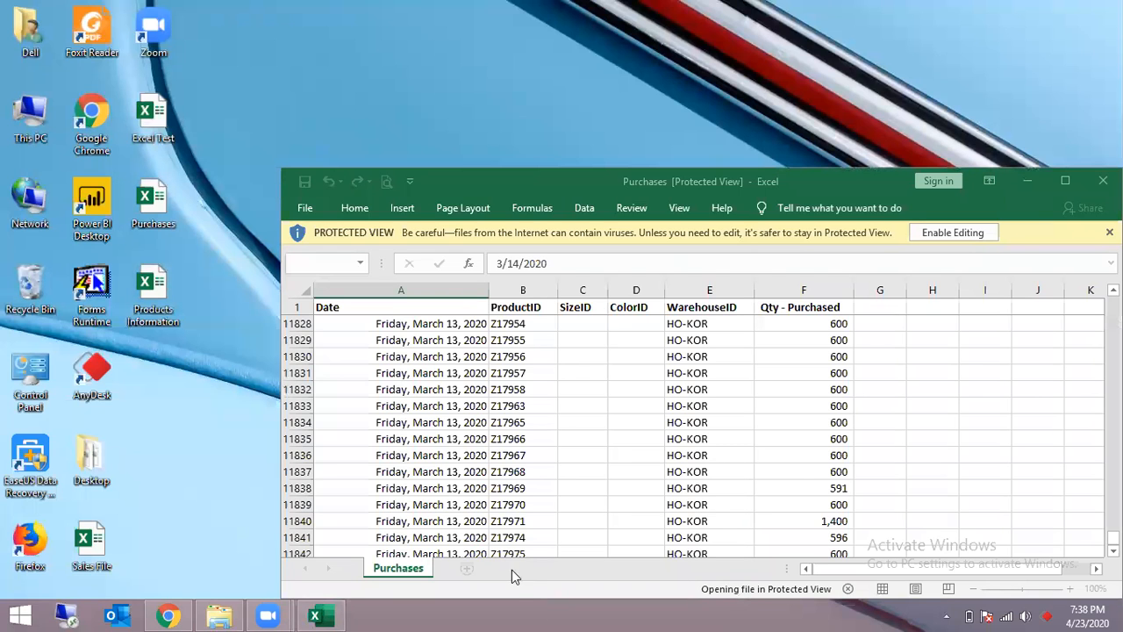
key(alt+Tab)
key(alt+Tab)
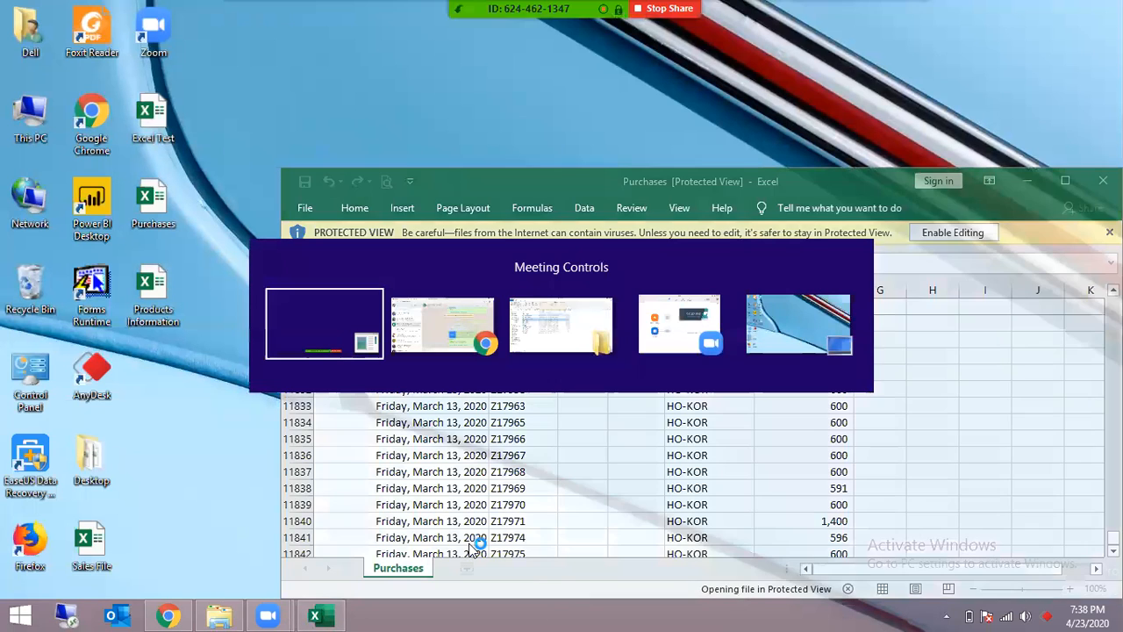
key(super+d)
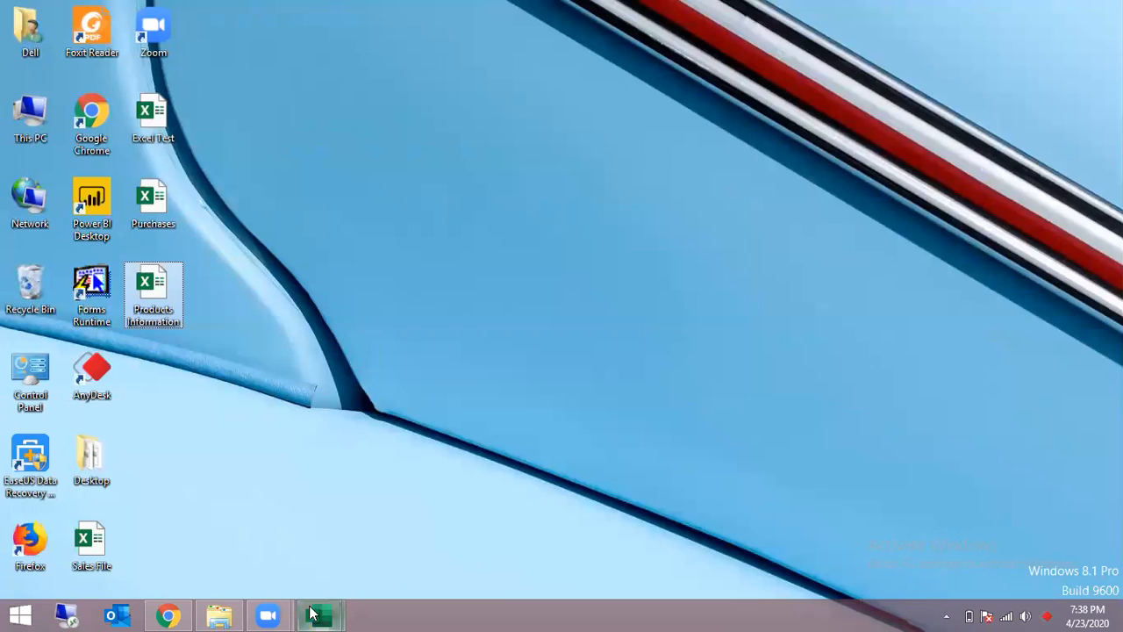
mouse_move(320, 614)
click(394, 551)
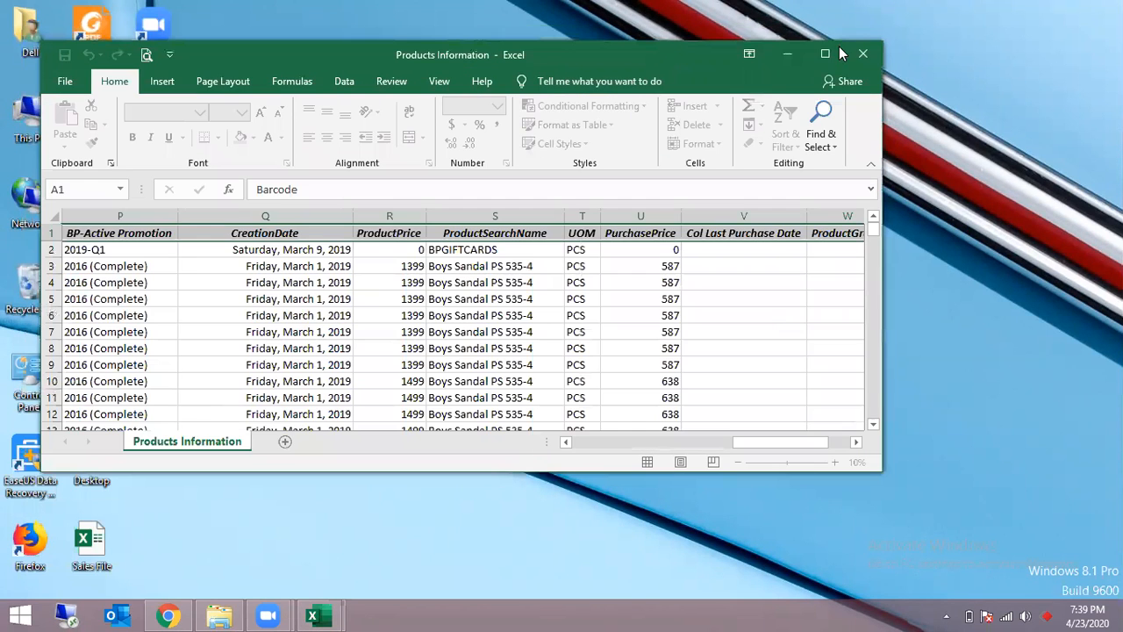
click(828, 52)
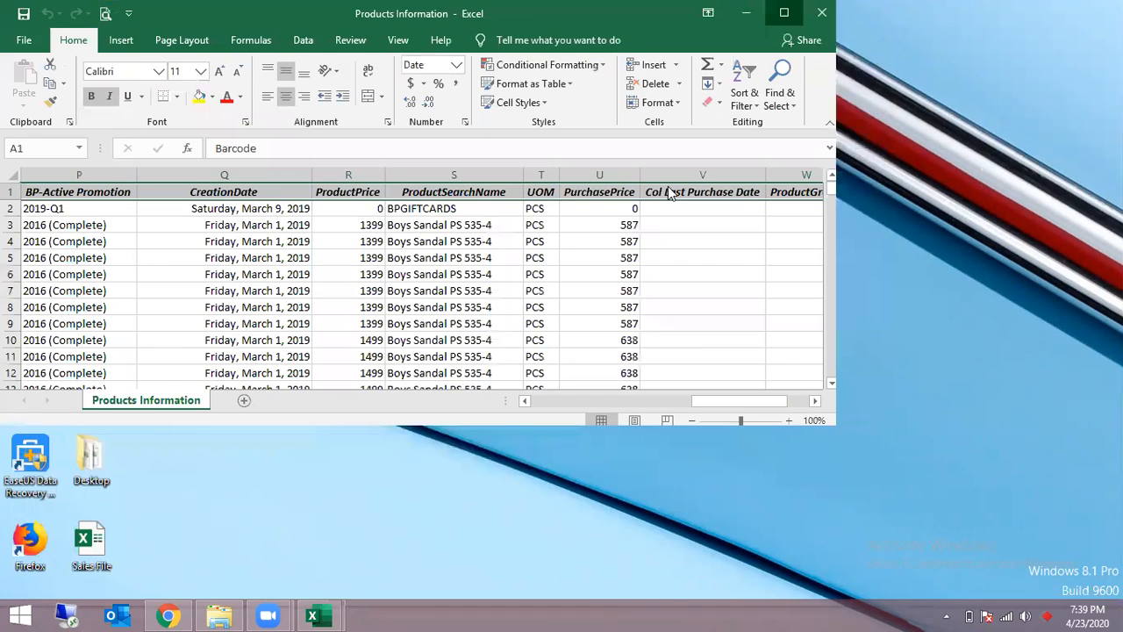
- Delete the Barcode column from the Products Information sheet
scroll(390, 318, left, 10)
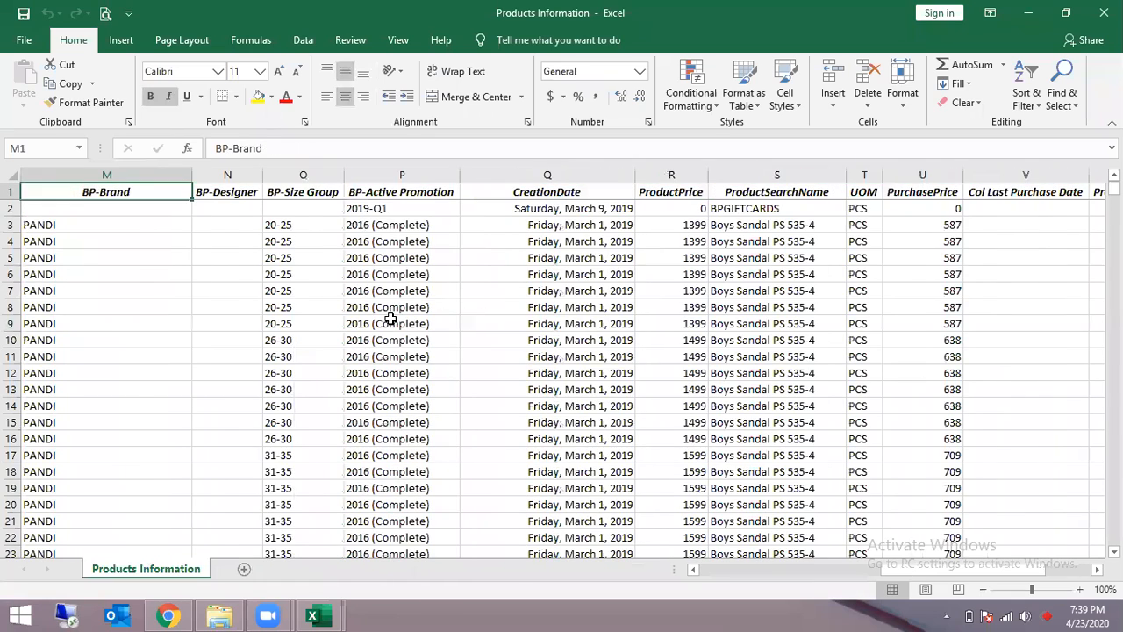
key(ctrl+space)
key(ctrl+minus)
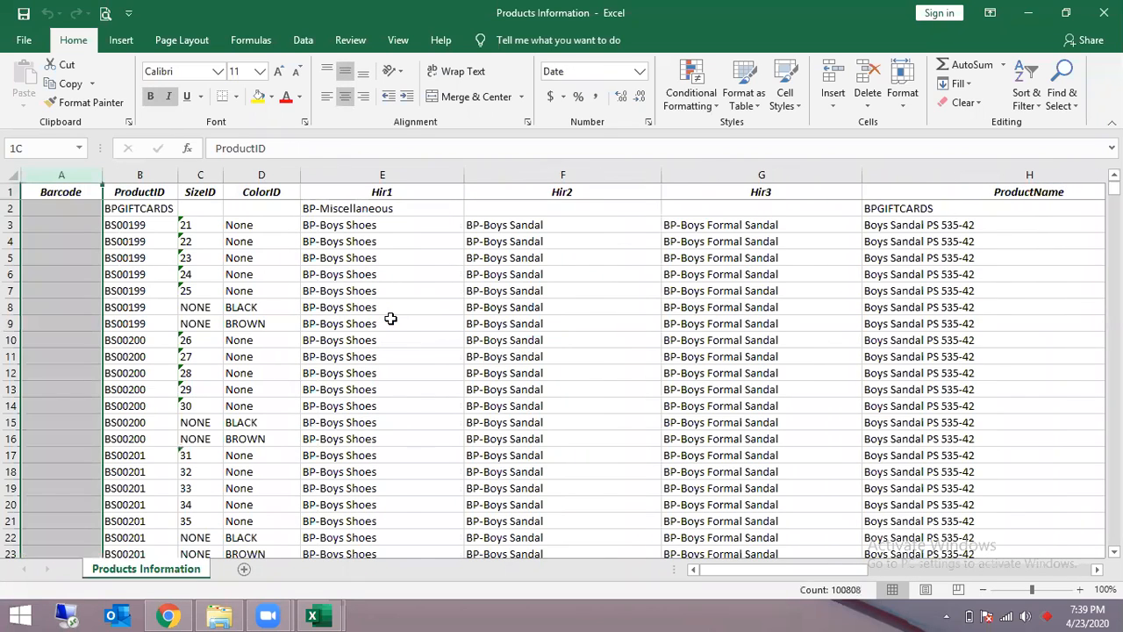
- Delete every column between ProductName and ProductPrice, from Cost through CreationDate
key(Right)
key(Right)
key(Right)
key(Right)
key(Right)
key(Right)
key(Right)
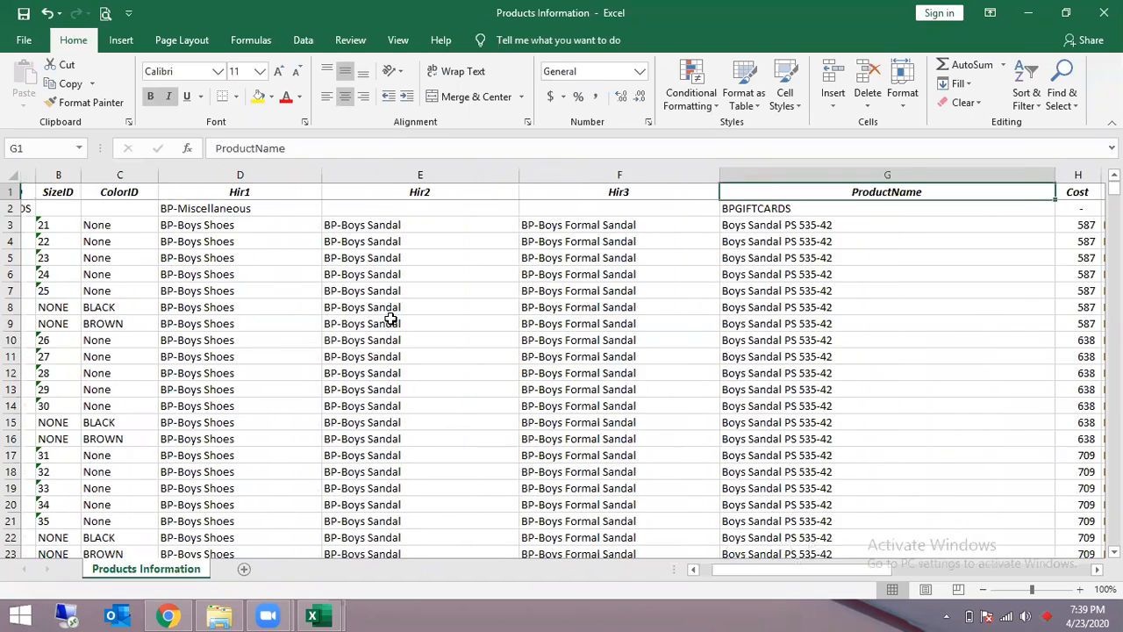
key(ctrl+space)
key(ctrl+minus)
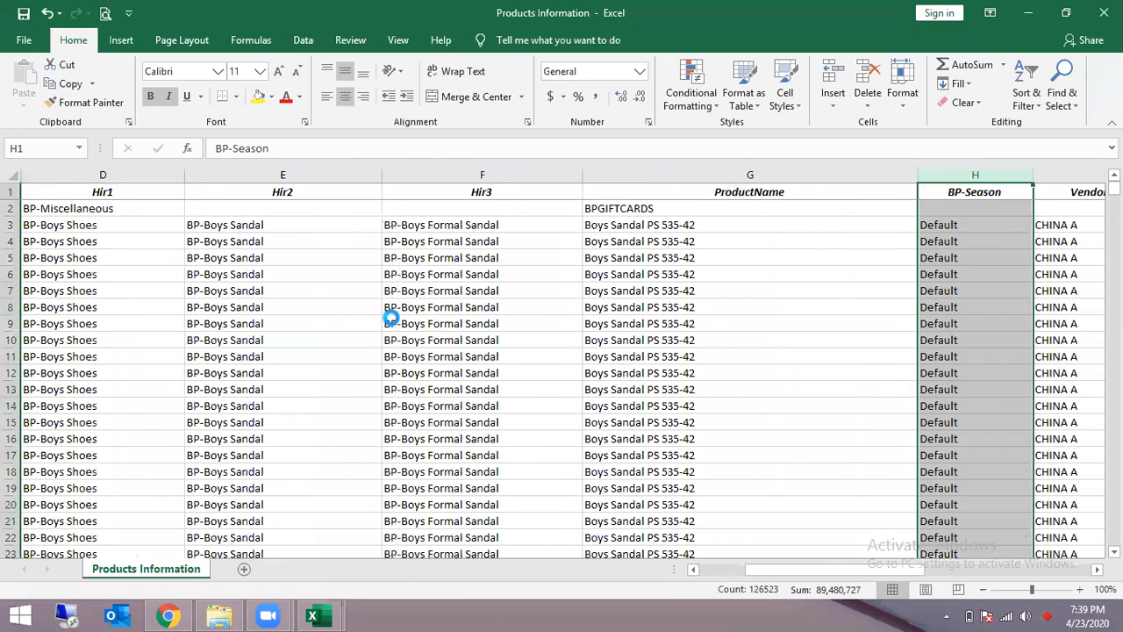
key(ctrl+minus)
key(ctrl+minus)
key(ctrl+minus)
key(ctrl+minus)
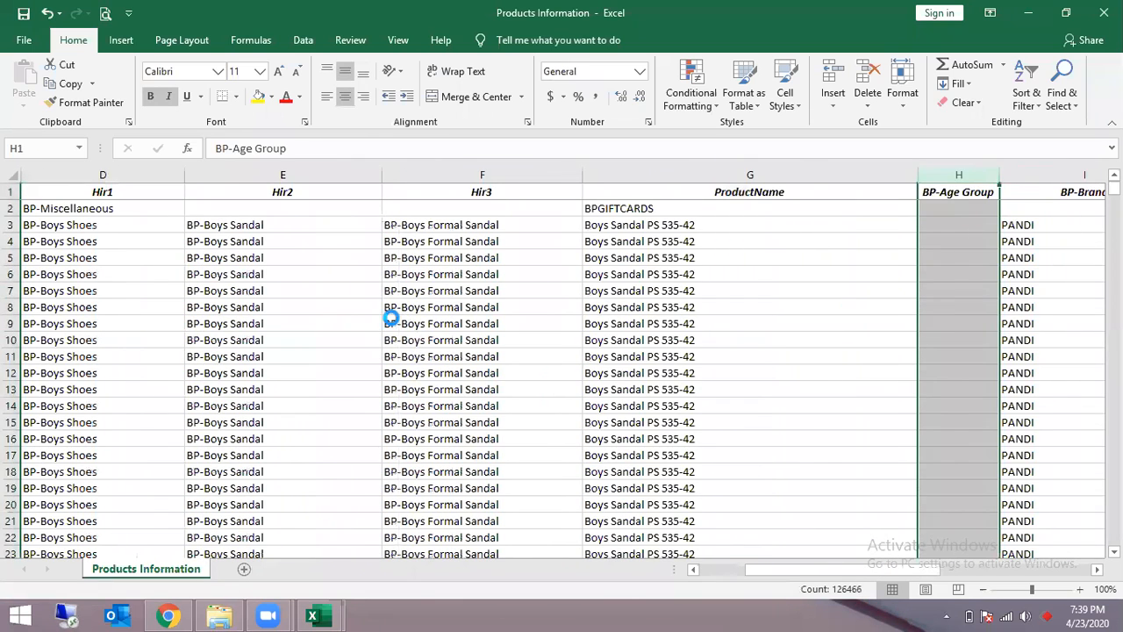
key(ctrl+minus)
key(ctrl+minus)
key(ctrl+minus)
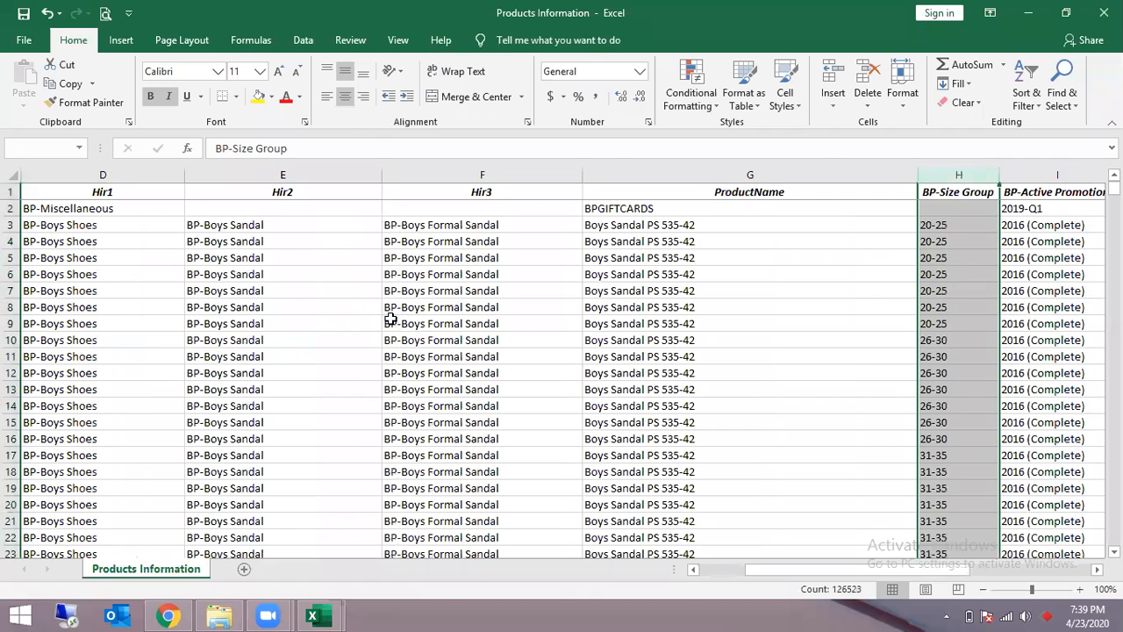
key(ctrl+minus)
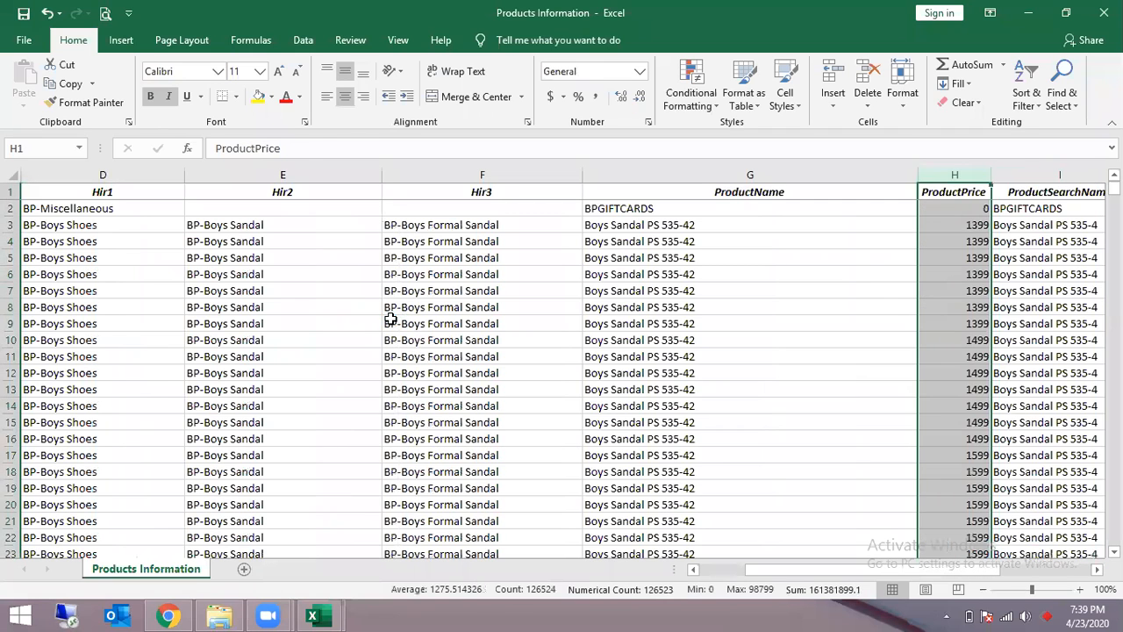
- Delete all columns after ProductPrice, from ProductSearchName through Aged slab
key(Right)
key(ctrl+shift+Right)
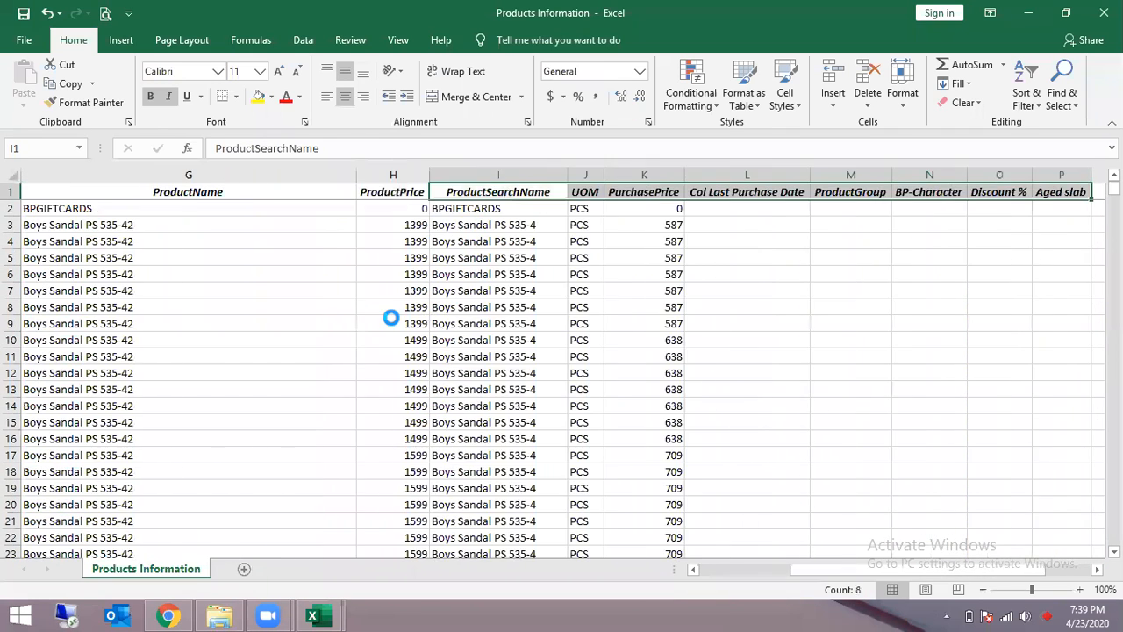
key(ctrl+space)
key(ctrl+minus)
key(Left)
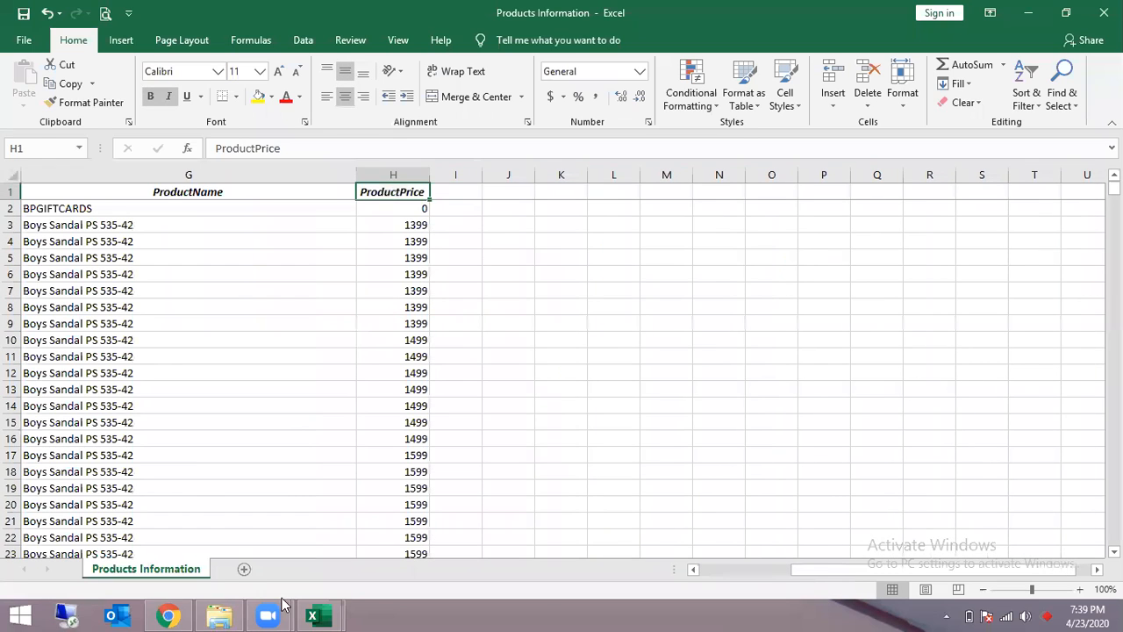
- Switch to the Purchases workbook, maximize its window and enable editing
mouse_move(315, 614)
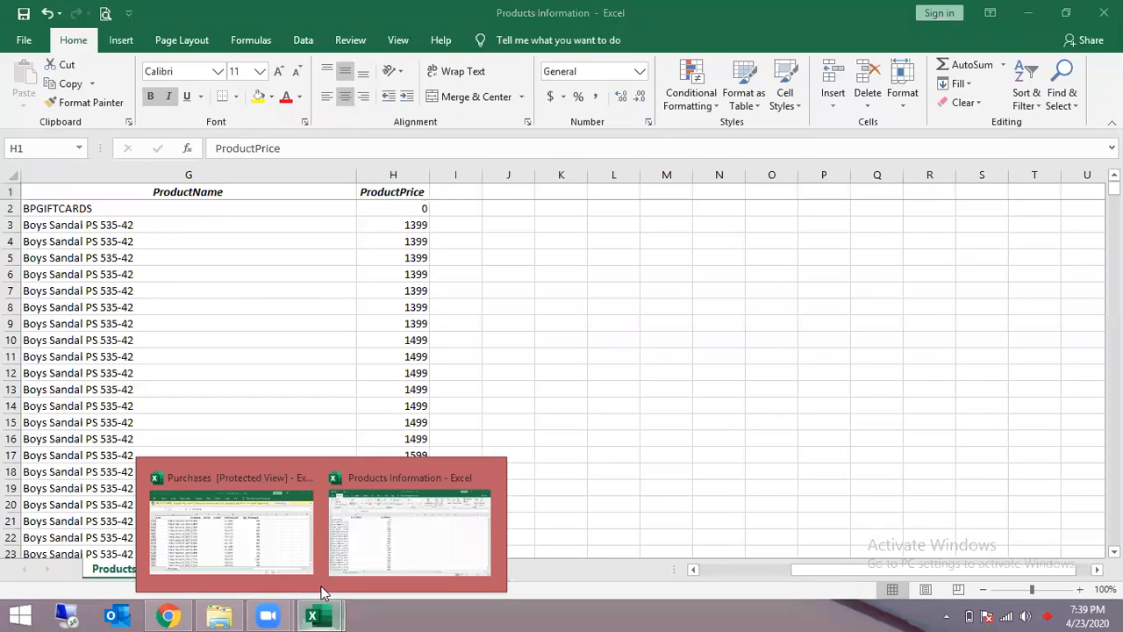
click(284, 536)
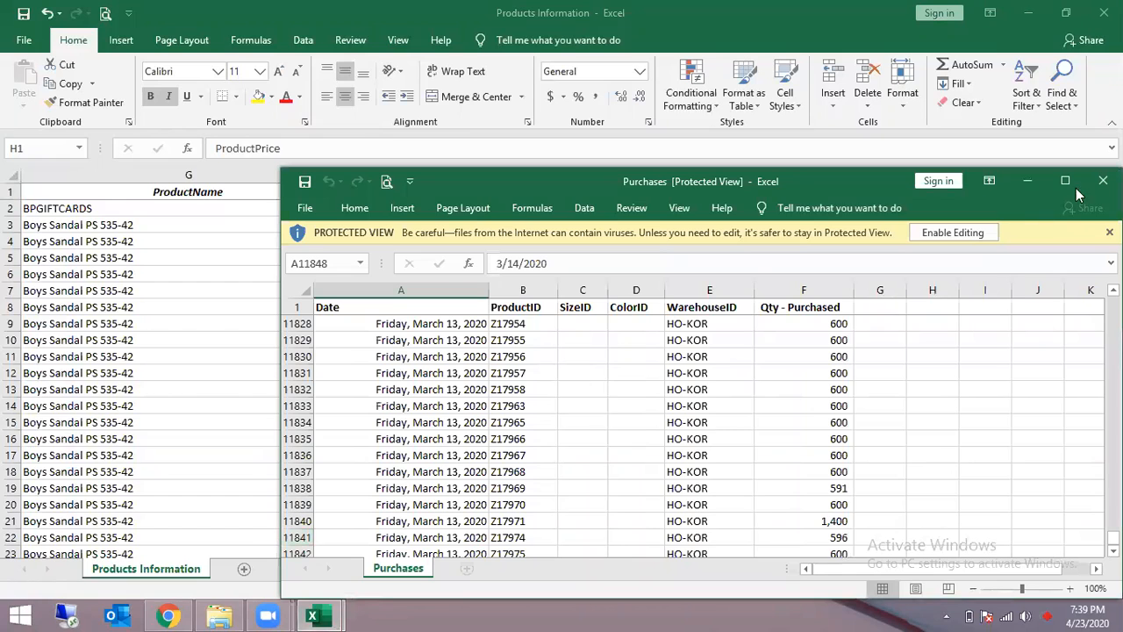
double_click(860, 180)
click(642, 66)
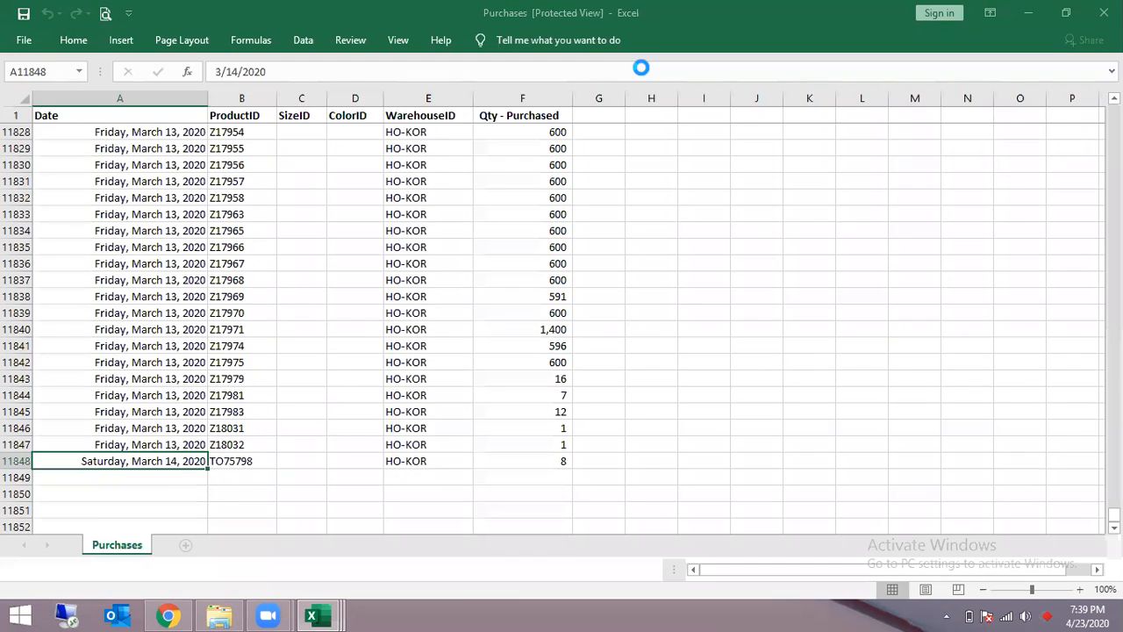
- Delete the Qty - Purchased column from the Purchases sheet
key(Up)
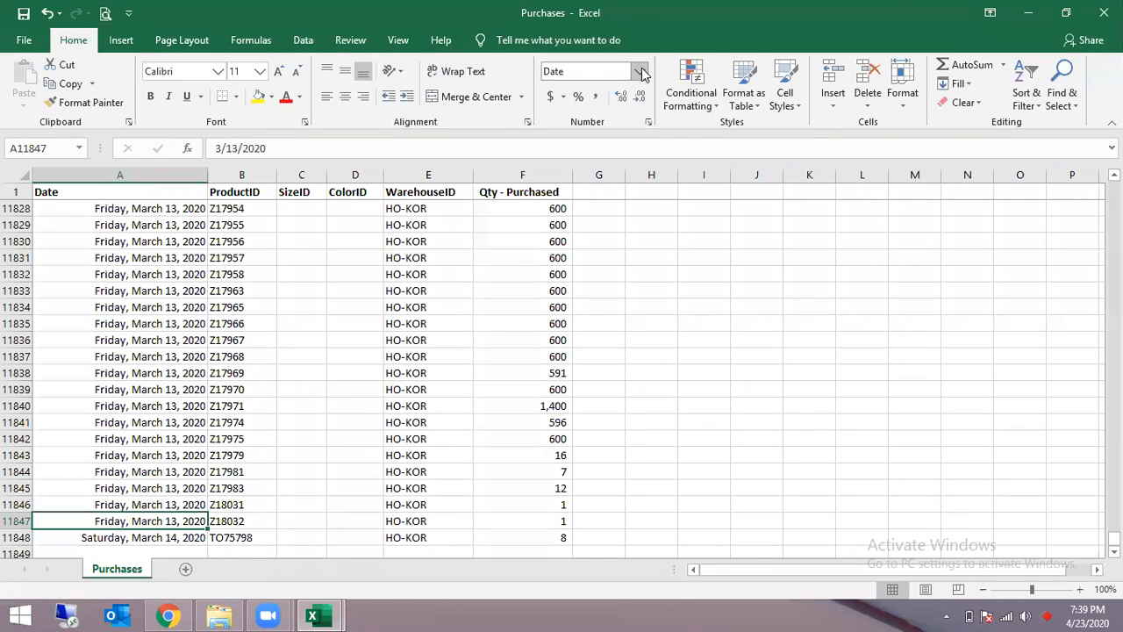
key(ctrl+Up)
key(Right)
key(Right)
key(Right)
key(Right)
key(Right)
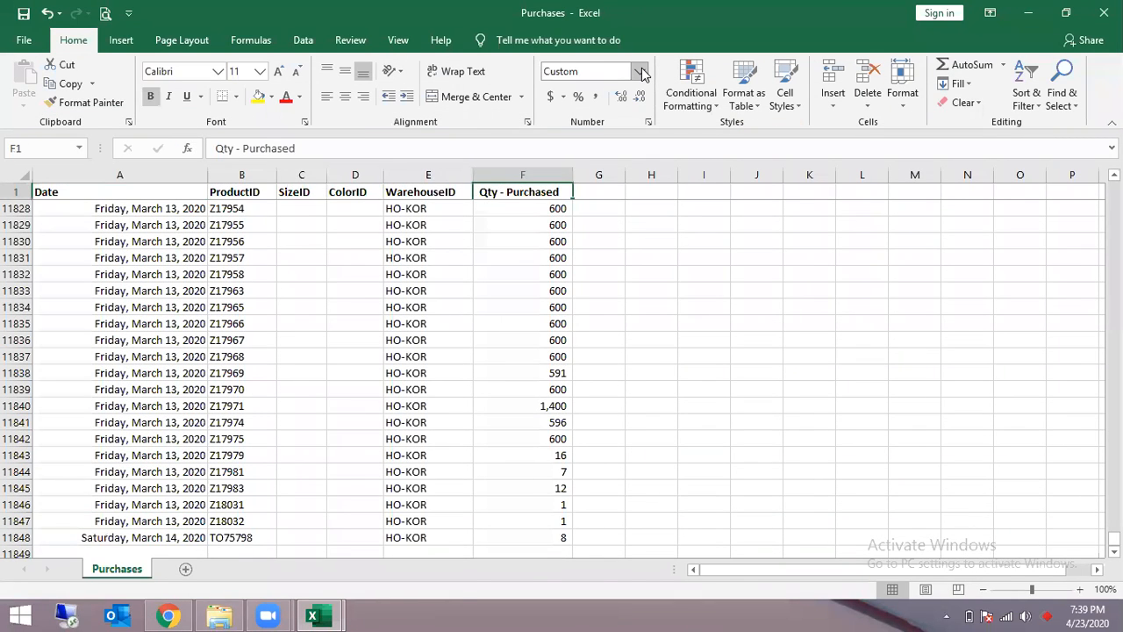
key(ctrl+shift+Down)
key(ctrl+minus)
key(Left)
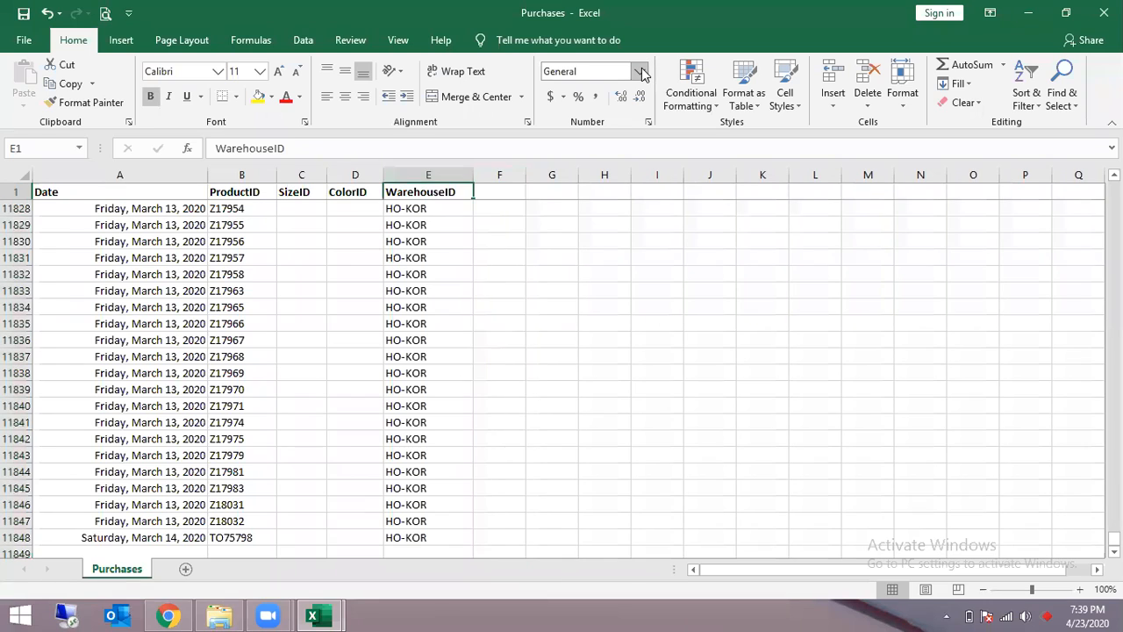
key(shift+Left)
key(ctrl+q)
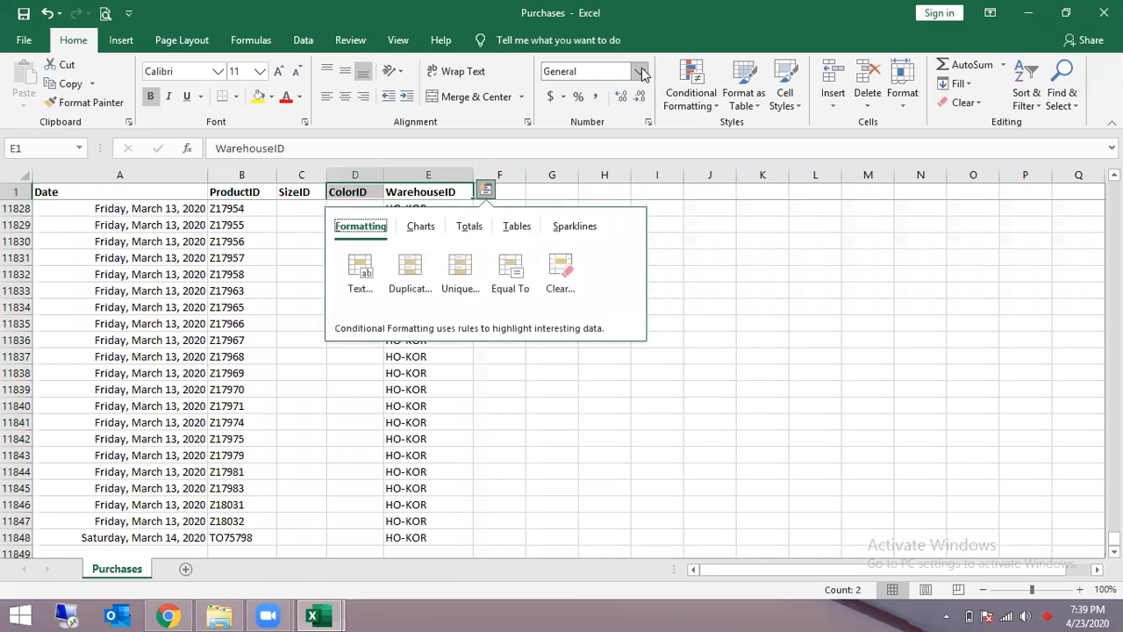
key(Left)
key(Left)
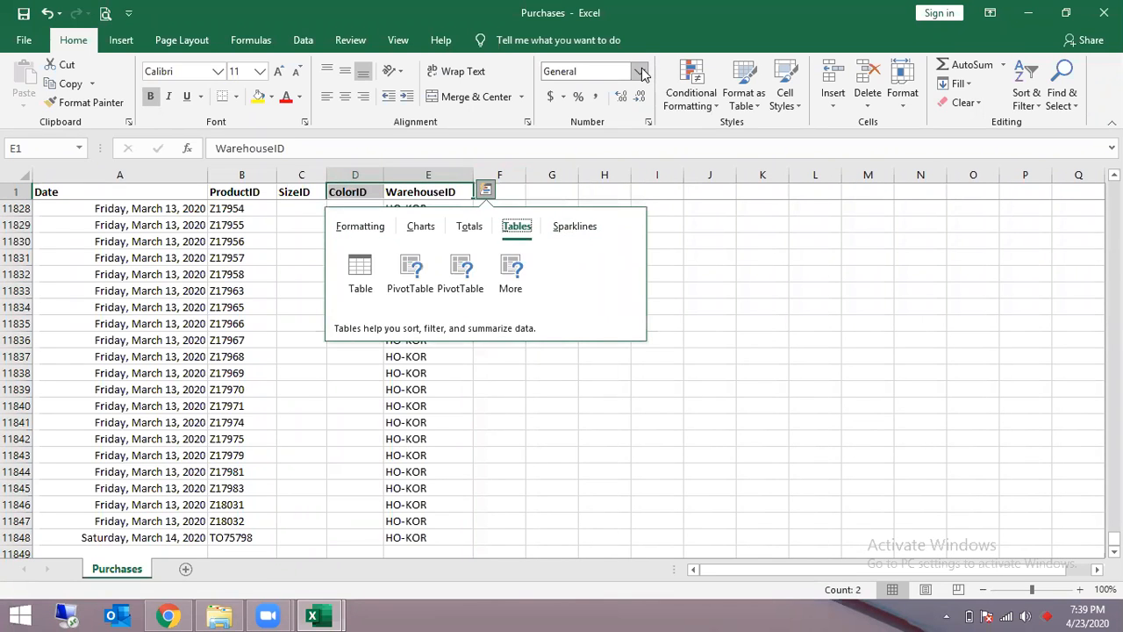
key(Escape)
- Delete the SizeID, ColorID and WarehouseID columns from the Purchases sheet
key(shift+Left)
key(ctrl+space)
key(ctrl+minus)
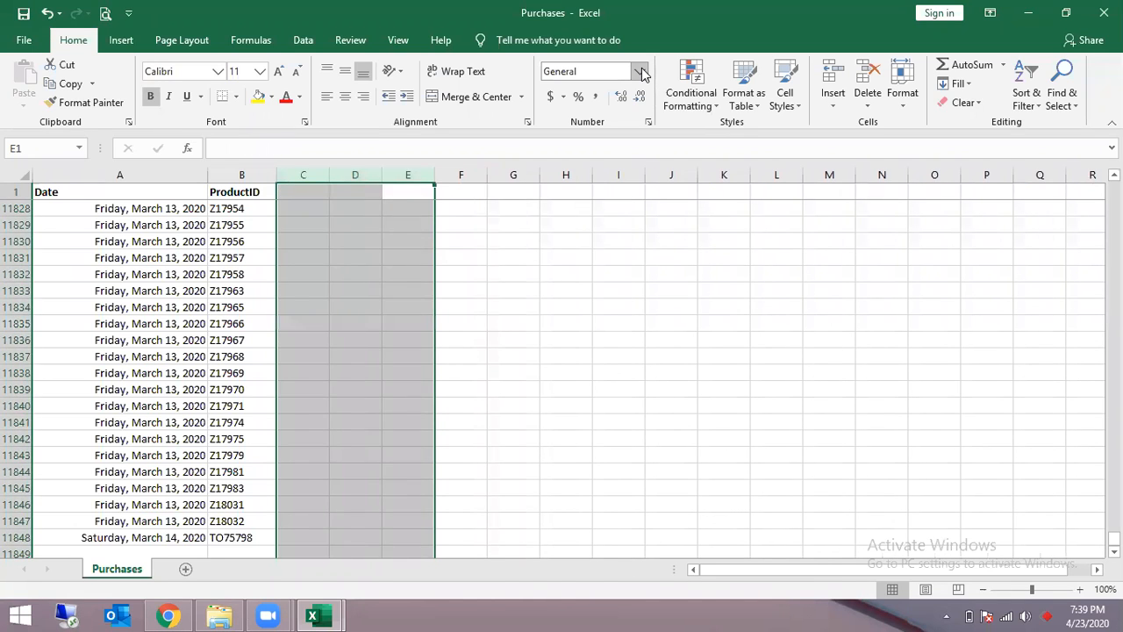
- Delete the Date column so only ProductID remains, and return to the first row of the Purchases sheet
key(Home)
key(ctrl+space)
key(ctrl+minus)
key(ctrl+Home)
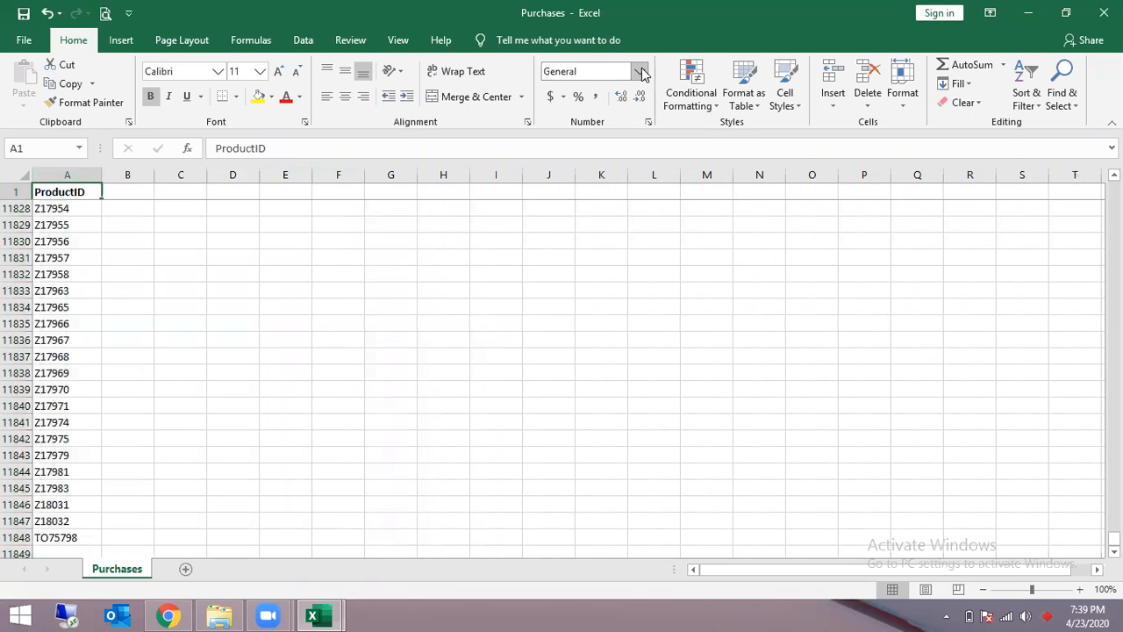
key(Down)
key(Up)
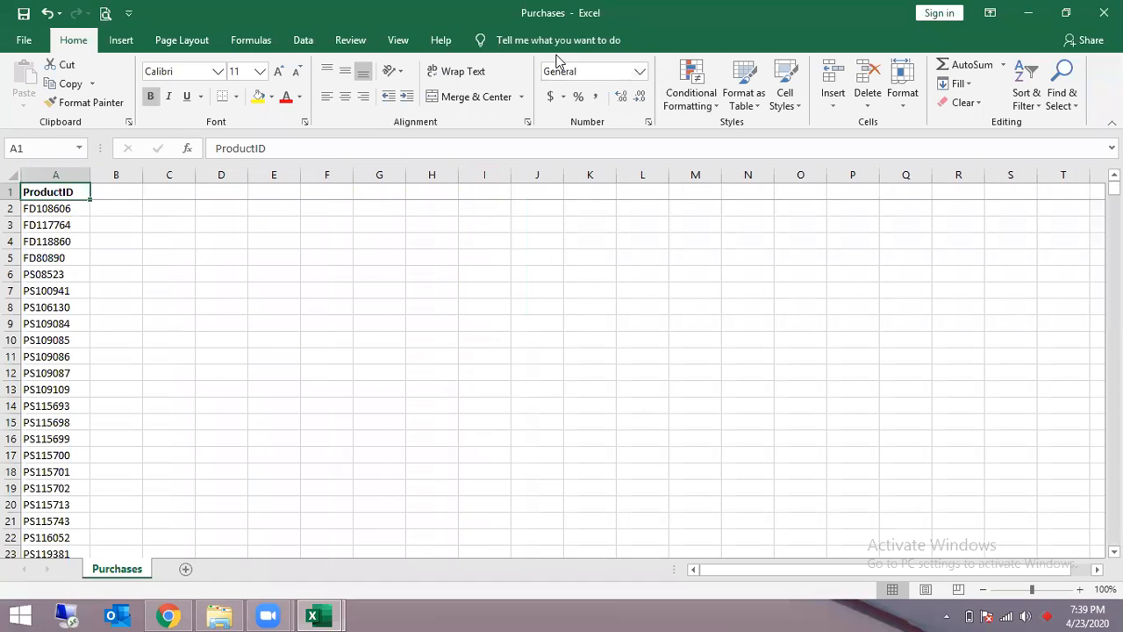
- Select the ProductID list in Purchases down to its last row to check its extent, and return to the header
key(ctrl+shift+Down)
mouse_move(313, 615)
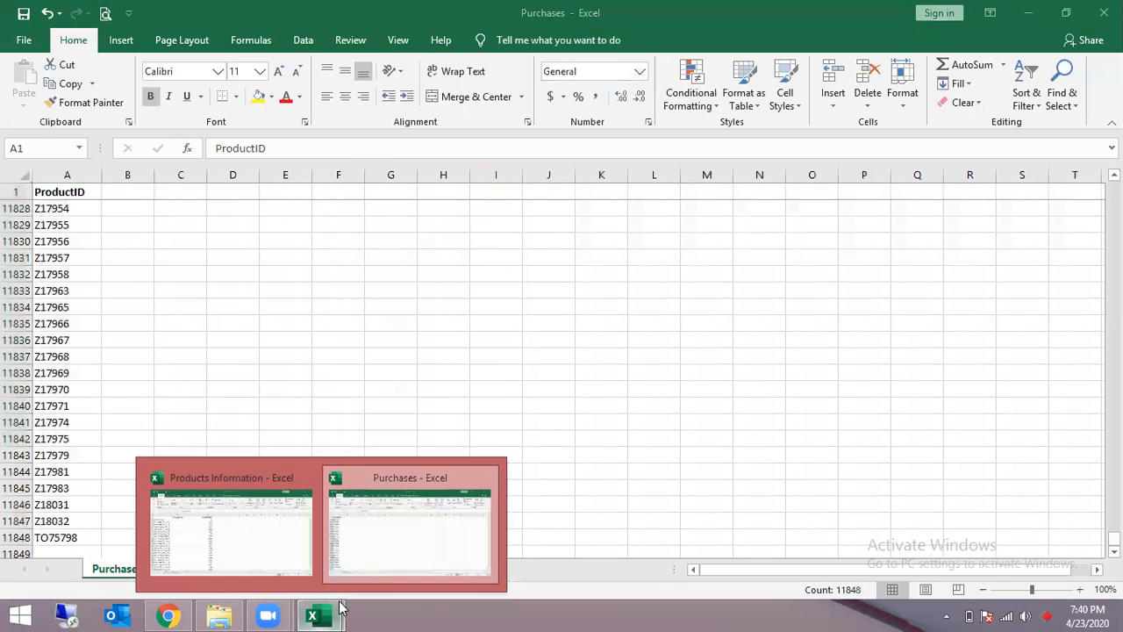
click(389, 555)
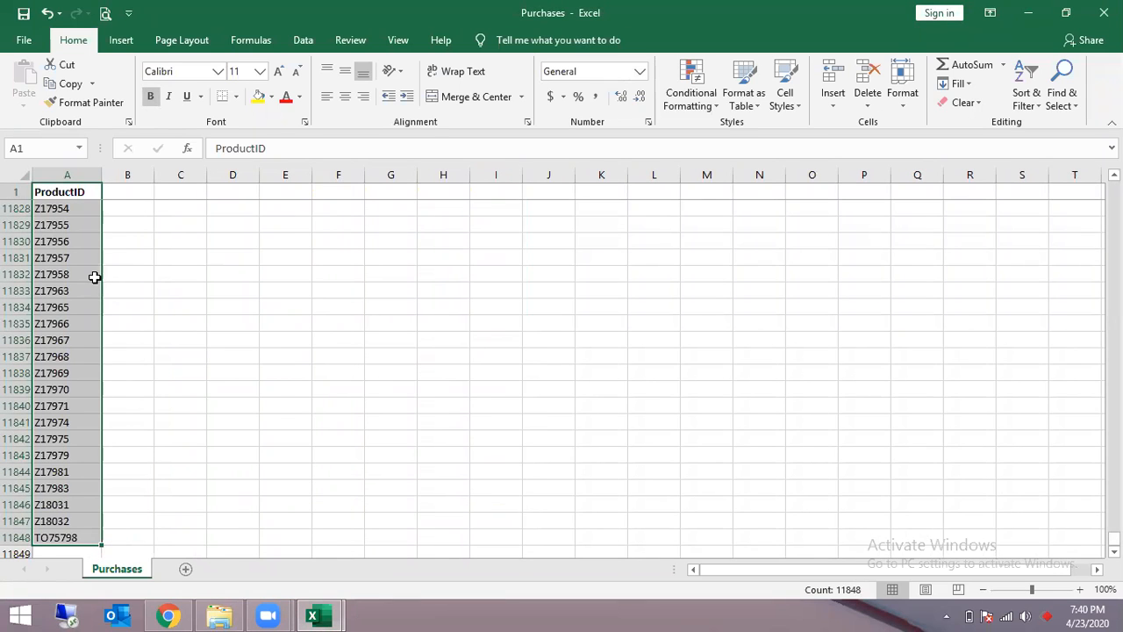
click(93, 277)
key(ctrl+Up)
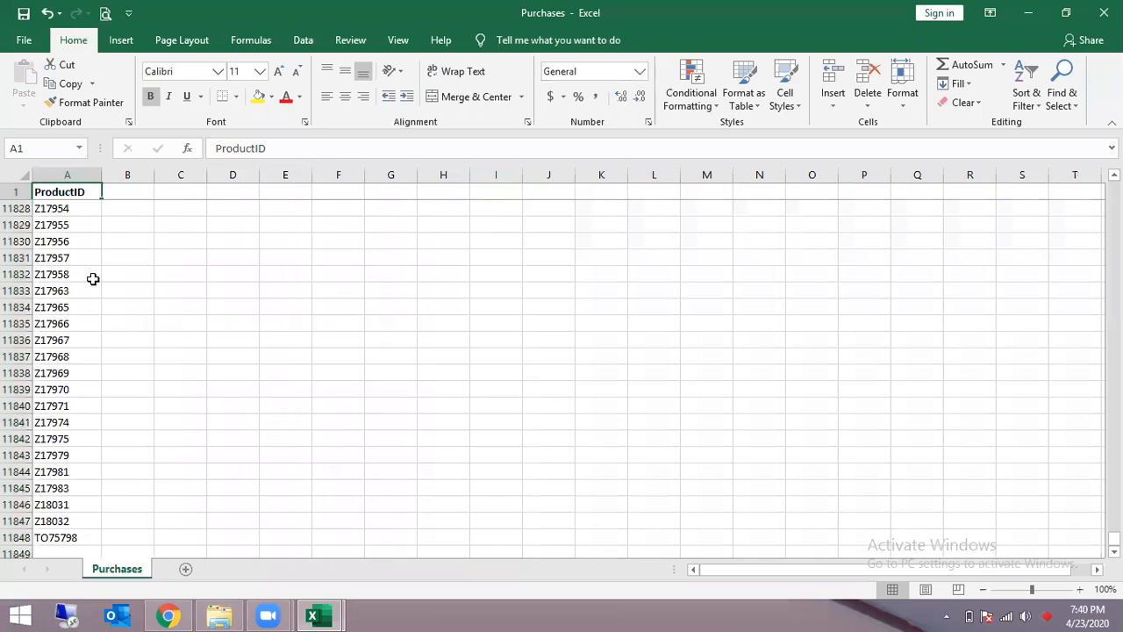
key(Down)
key(Up)
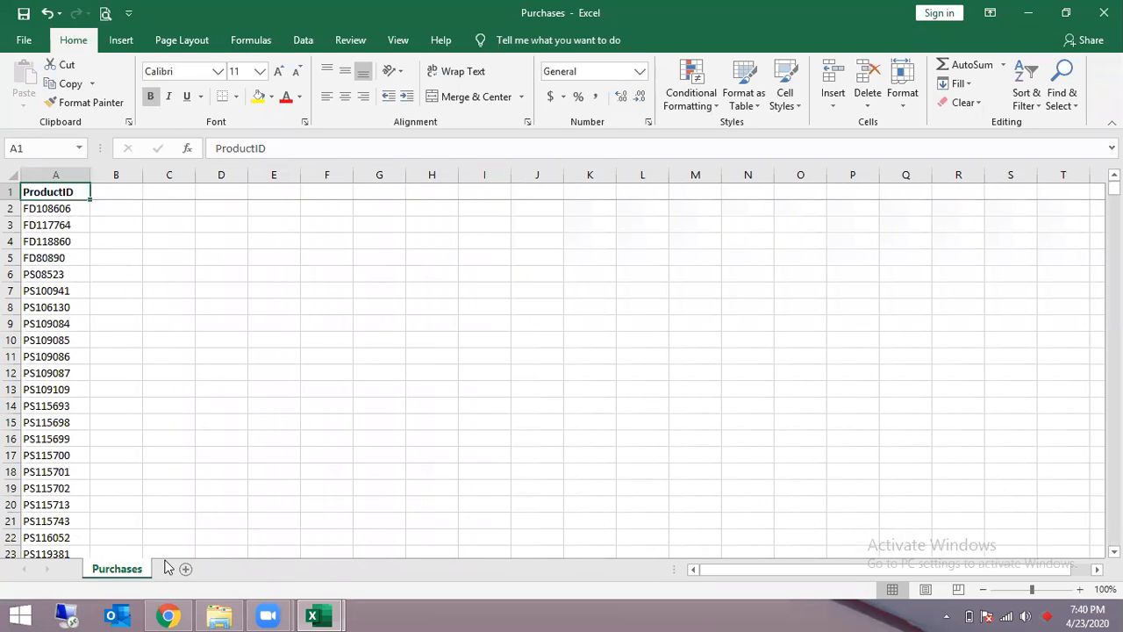
- Switch to the Products Information workbook and highlight the ProductID cells A5:A14 from the start of the sheet
mouse_move(333, 614)
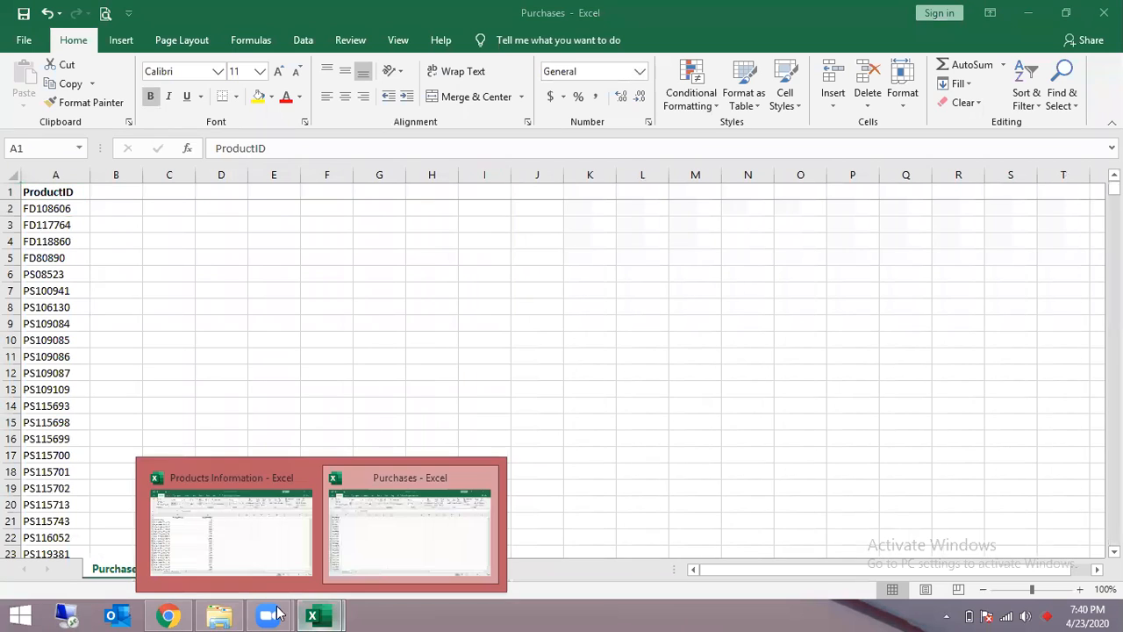
click(306, 546)
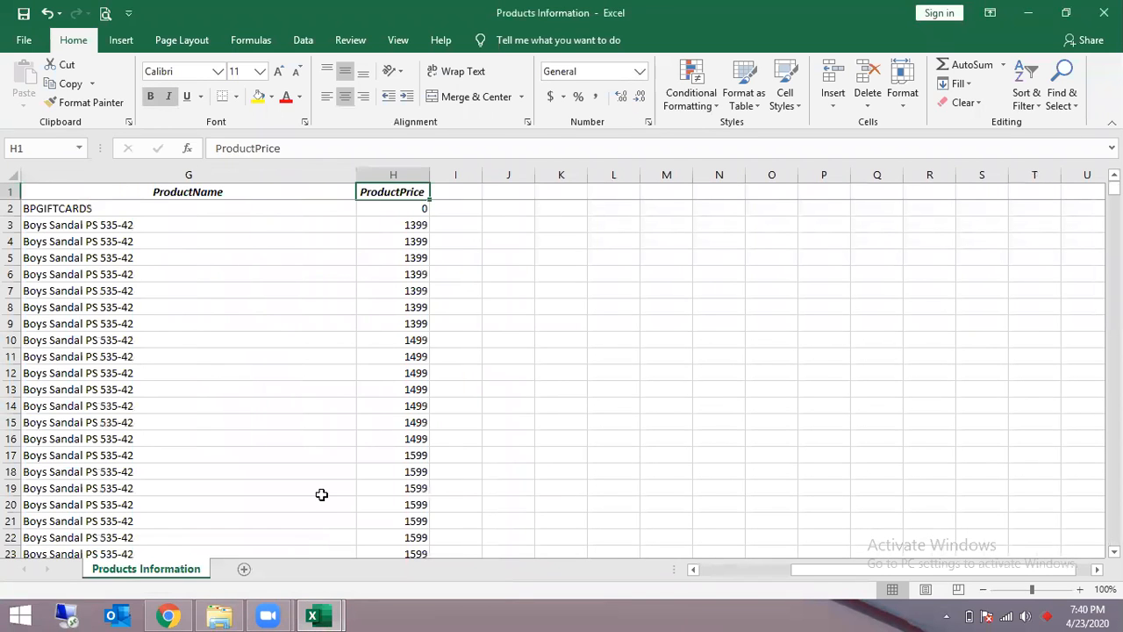
key(ctrl+Home)
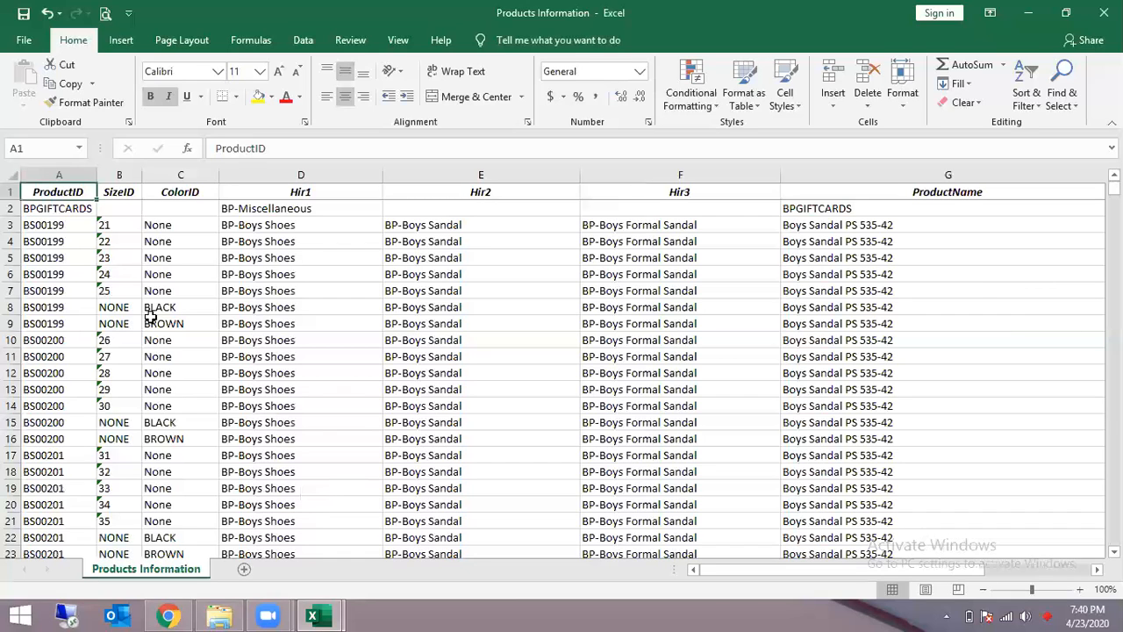
drag(52, 257, 53, 405)
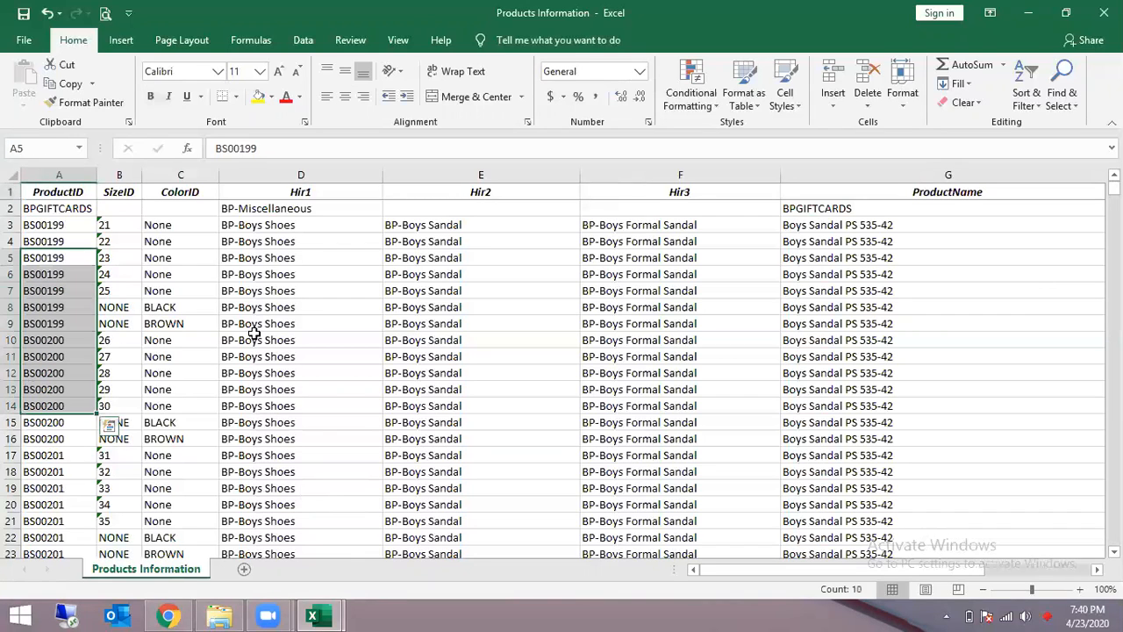
- Rename the Hir1 header in D1 of the Products Information sheet to Department
click(77, 309)
click(265, 303)
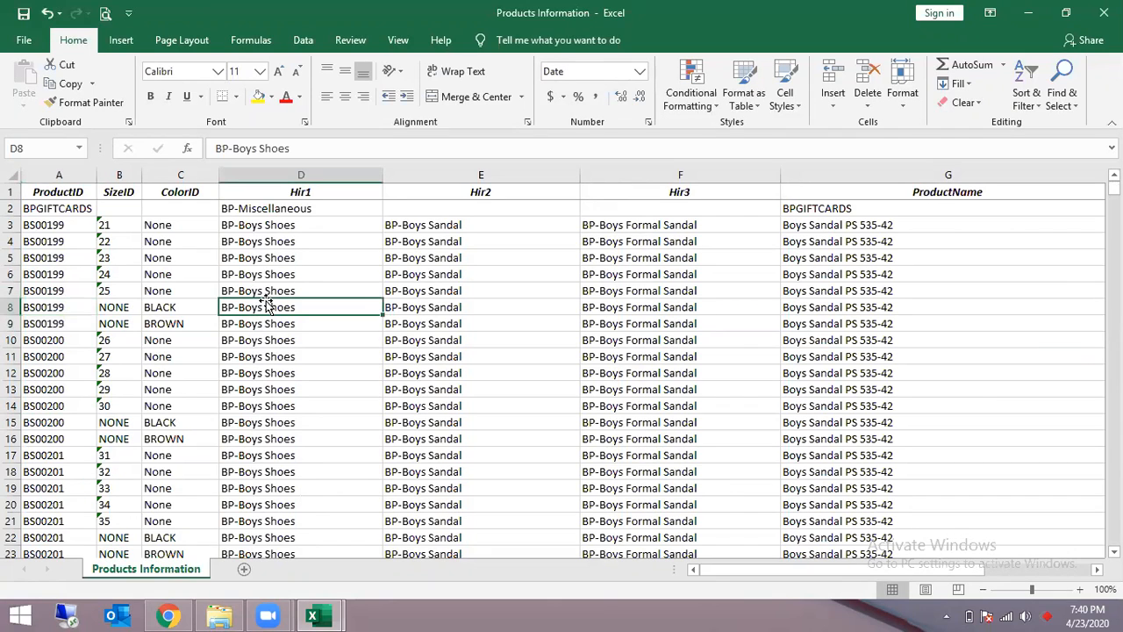
click(301, 194)
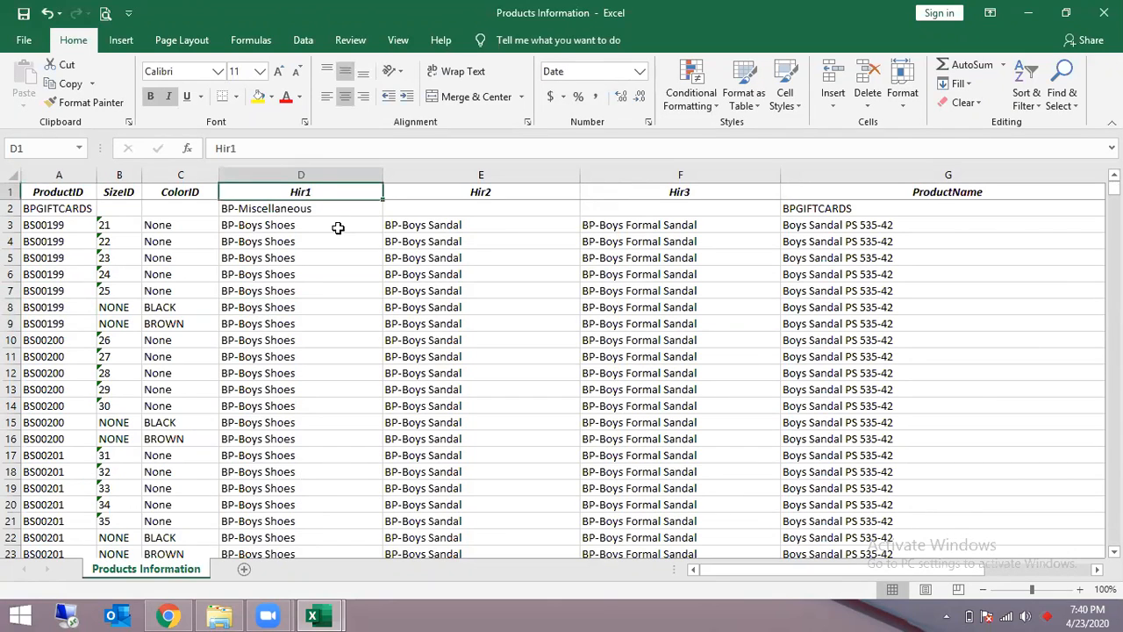
text(Depart)
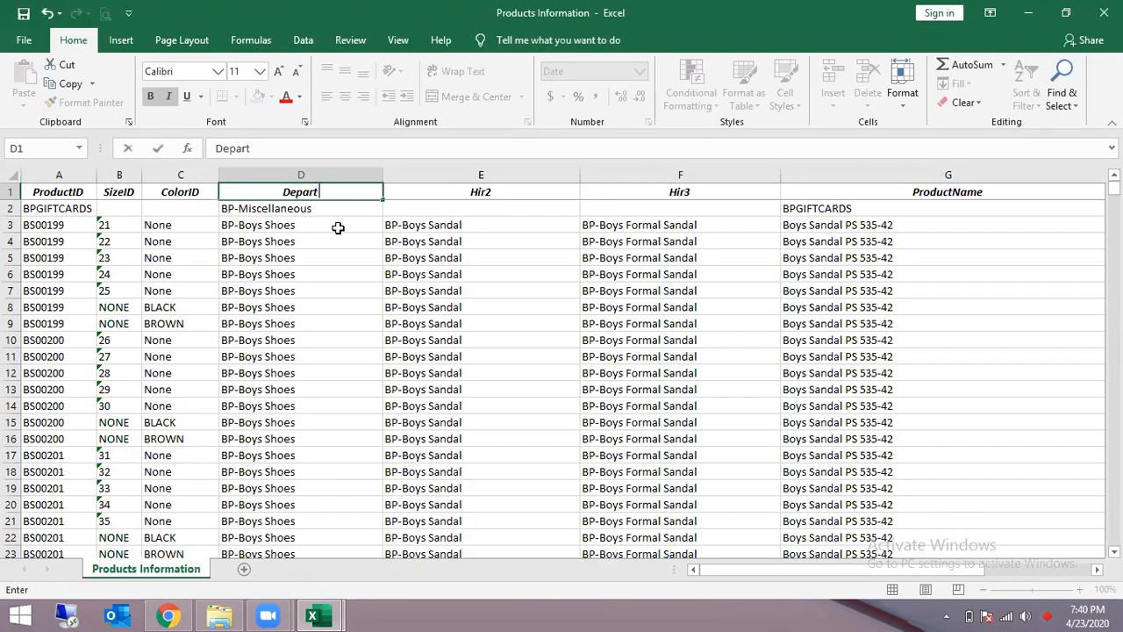
text(ment)
key(Tab)
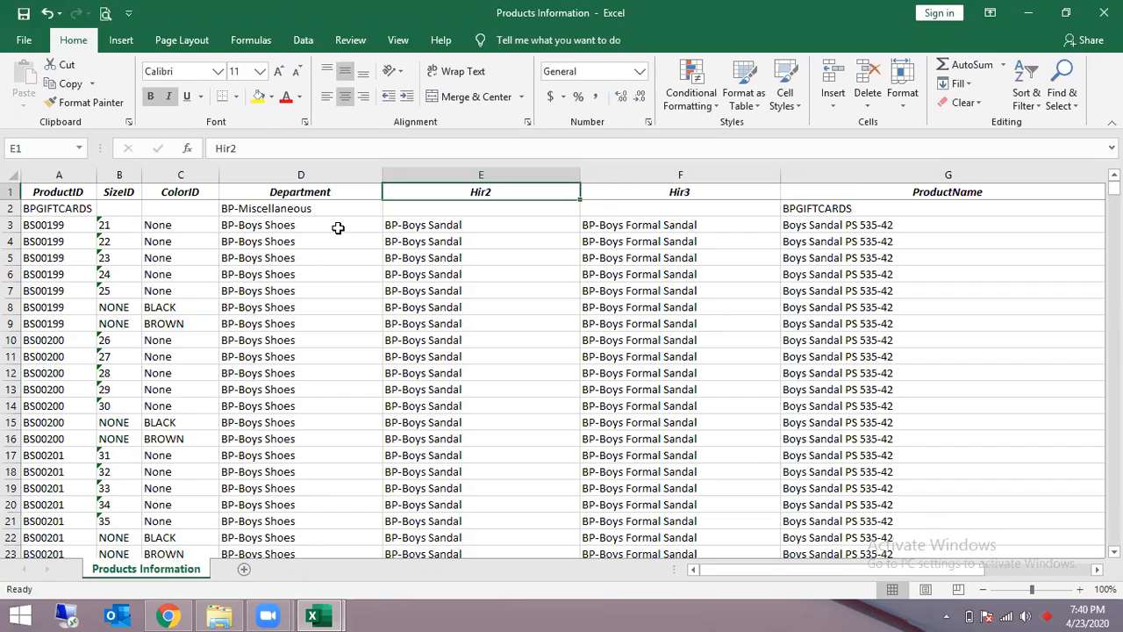
- Rename the Hir2 header to Main Category and the Hir3 header to Sub Category
text(Main)
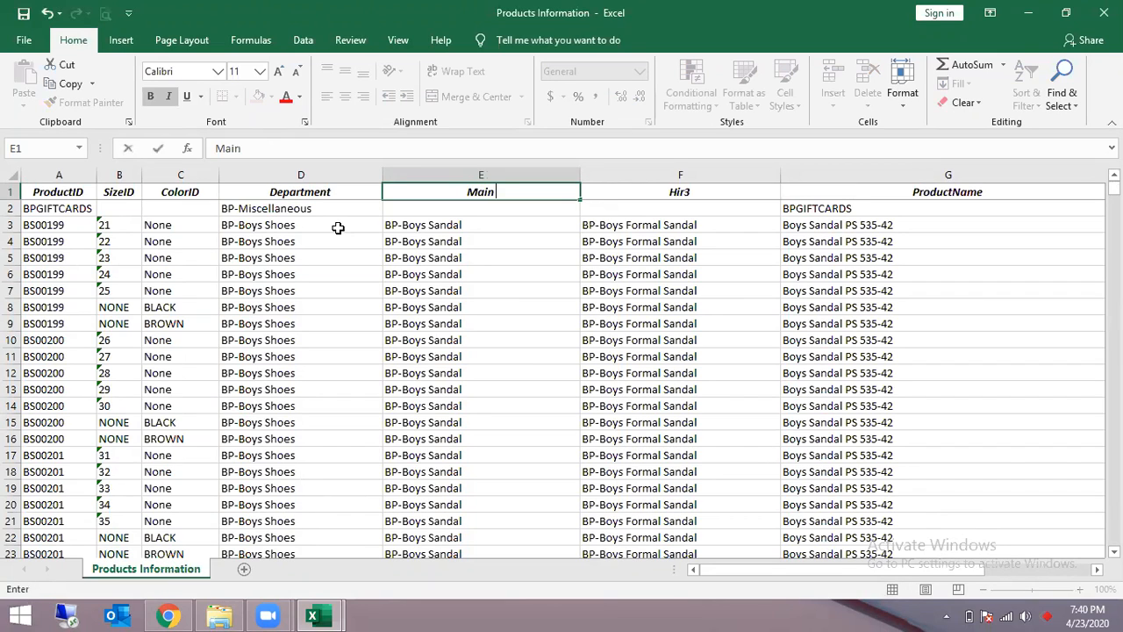
text( Category)
key(Tab)
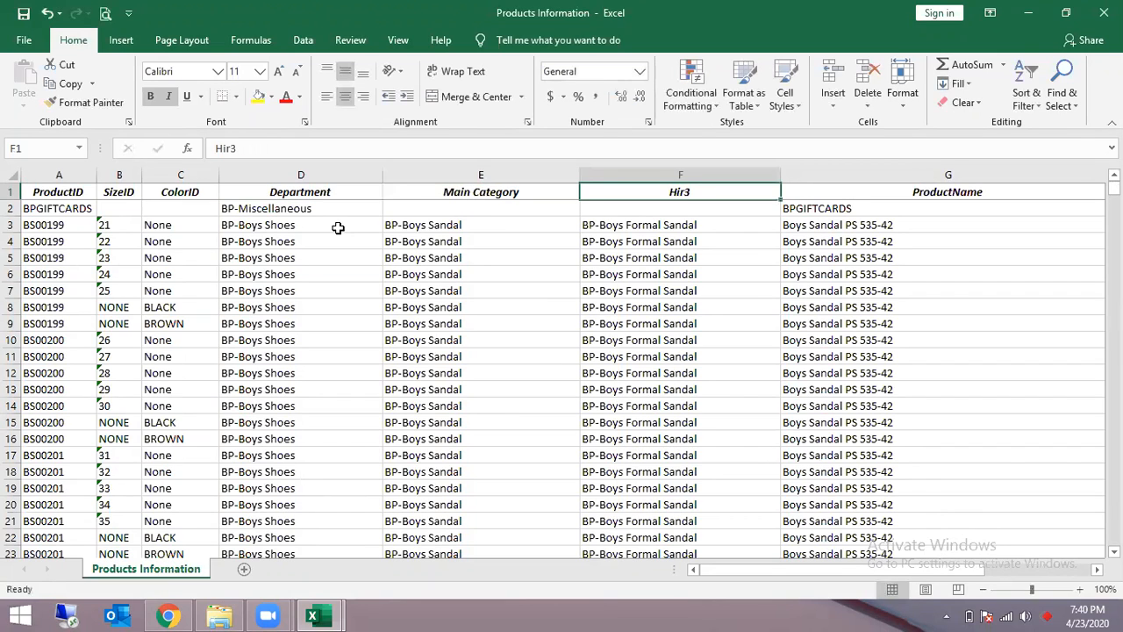
text(Su)
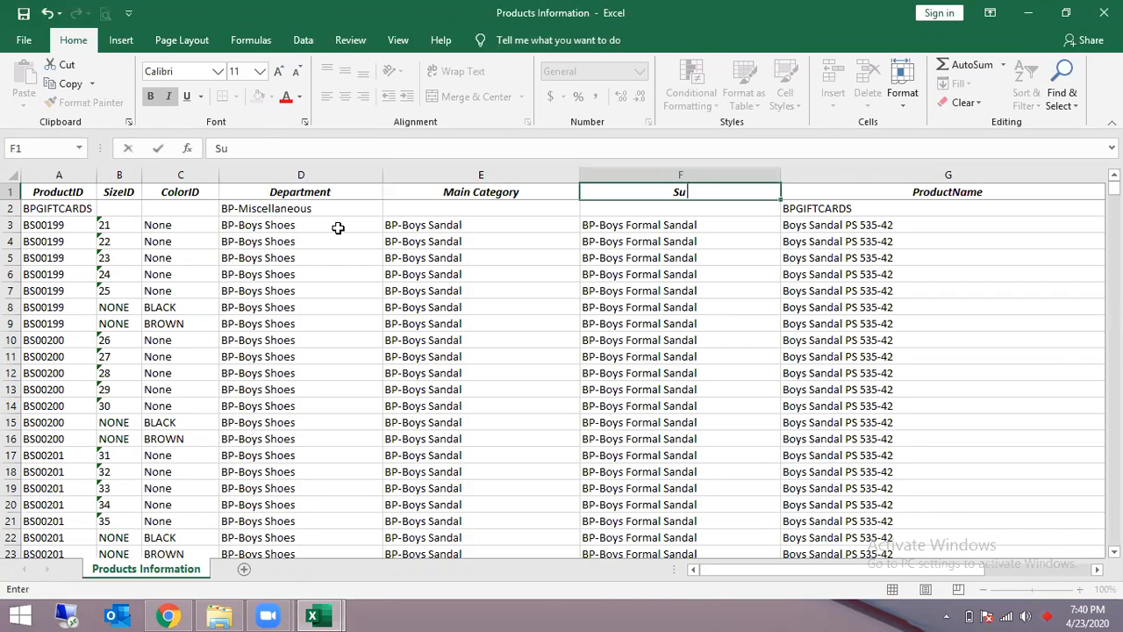
text(b Category)
key(Tab)
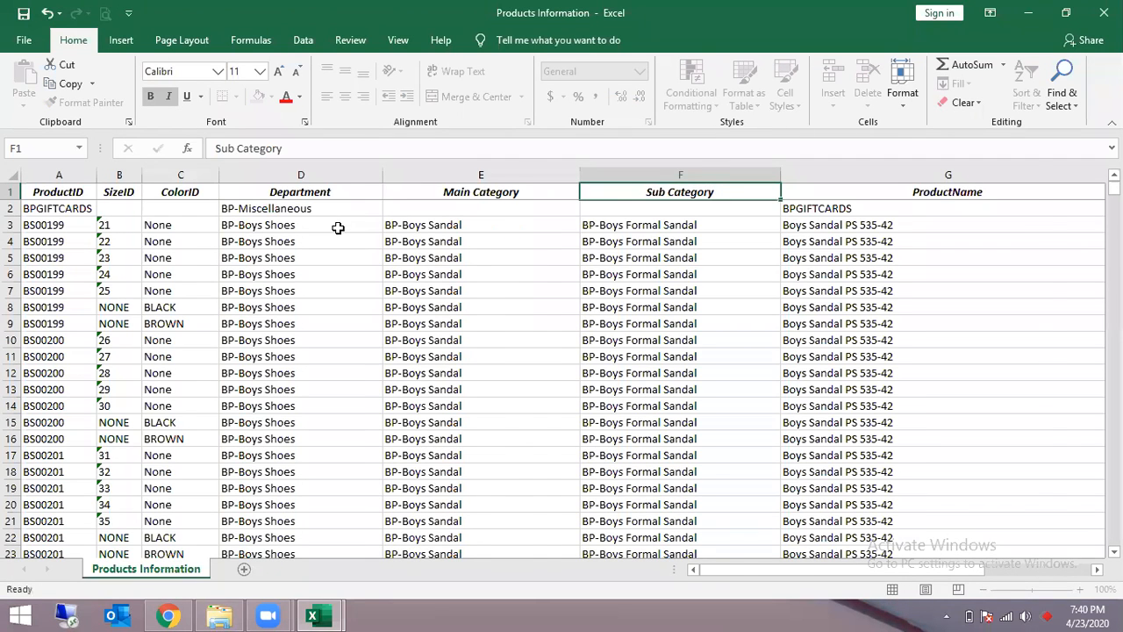
- Insert a space in the ProductName header in G1 so it reads Product Name
key(F2)
key(Left)
key(Left)
key(Left)
key(Left)
key(Tab)
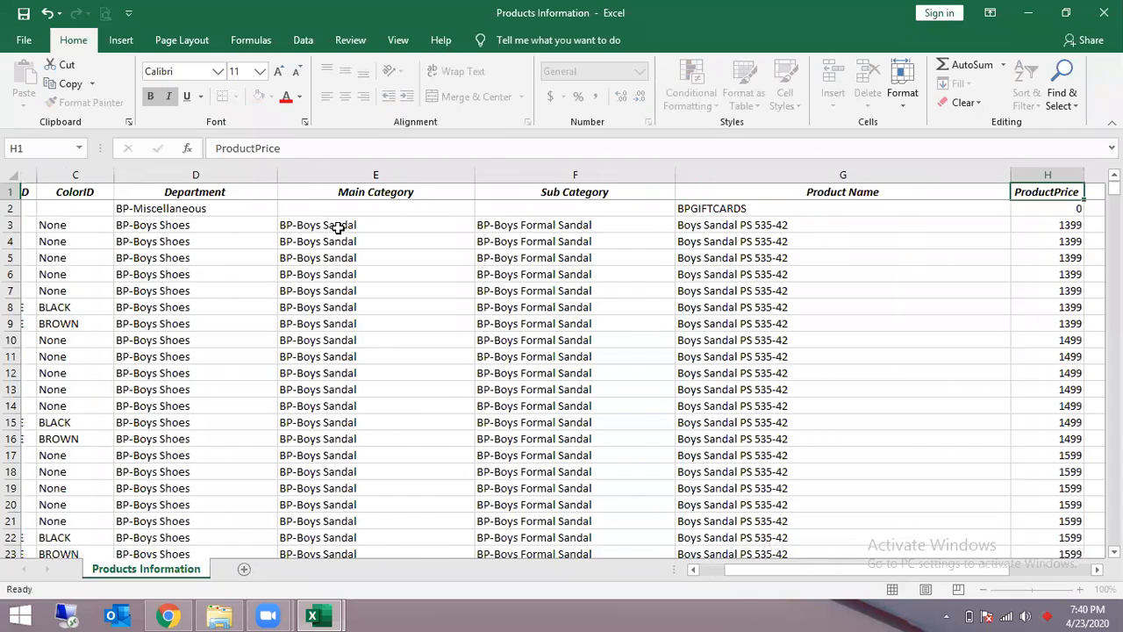
- Insert a space in the ProductPrice header in H1 so it reads Product Price
key(F2)
key(Left)
key(Left)
key(Left)
key(Left)
key(Left)
key(Return)
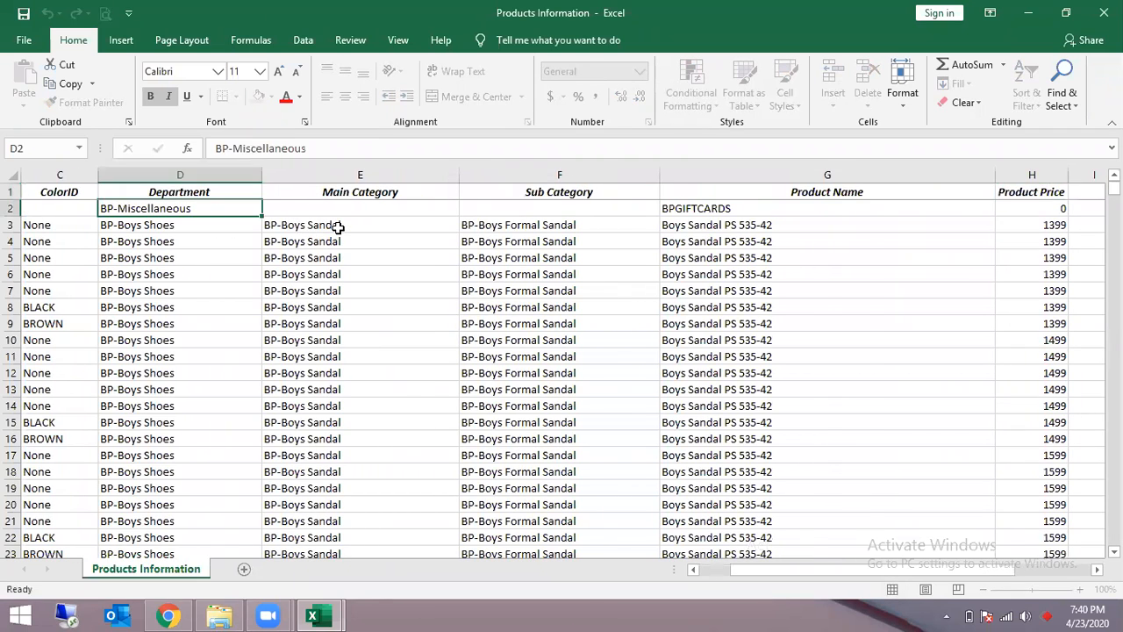
- Delete the SizeID and ColorID columns from the Products Information sheet and return to A1
key(Home)
key(Right)
key(ctrl+space)
key(shift+Right)
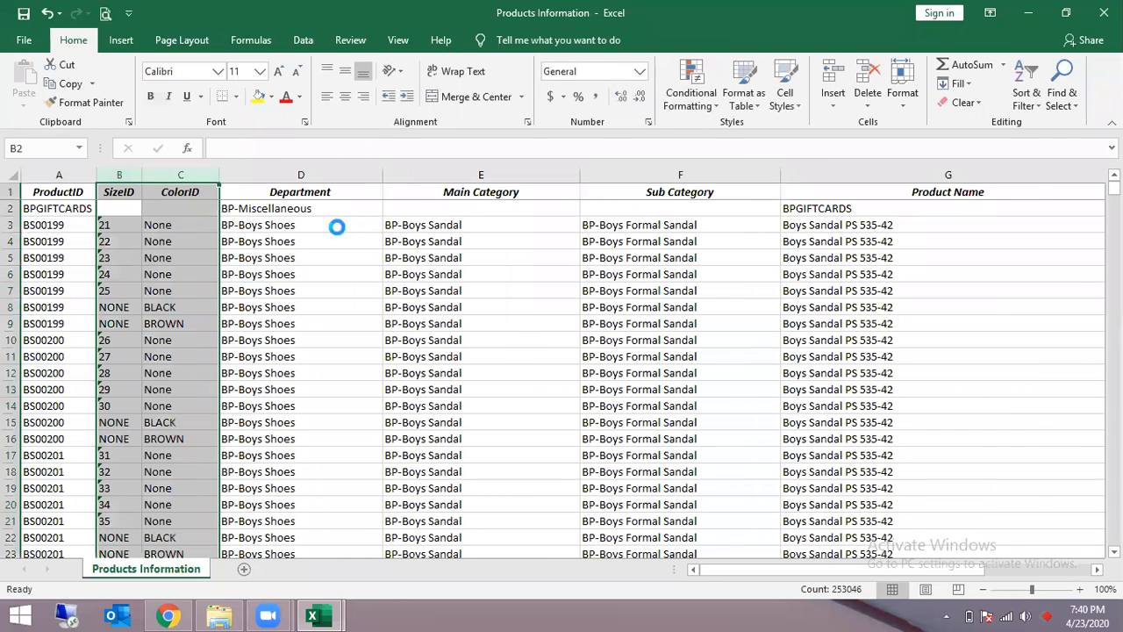
key(ctrl+minus)
key(ctrl+Home)
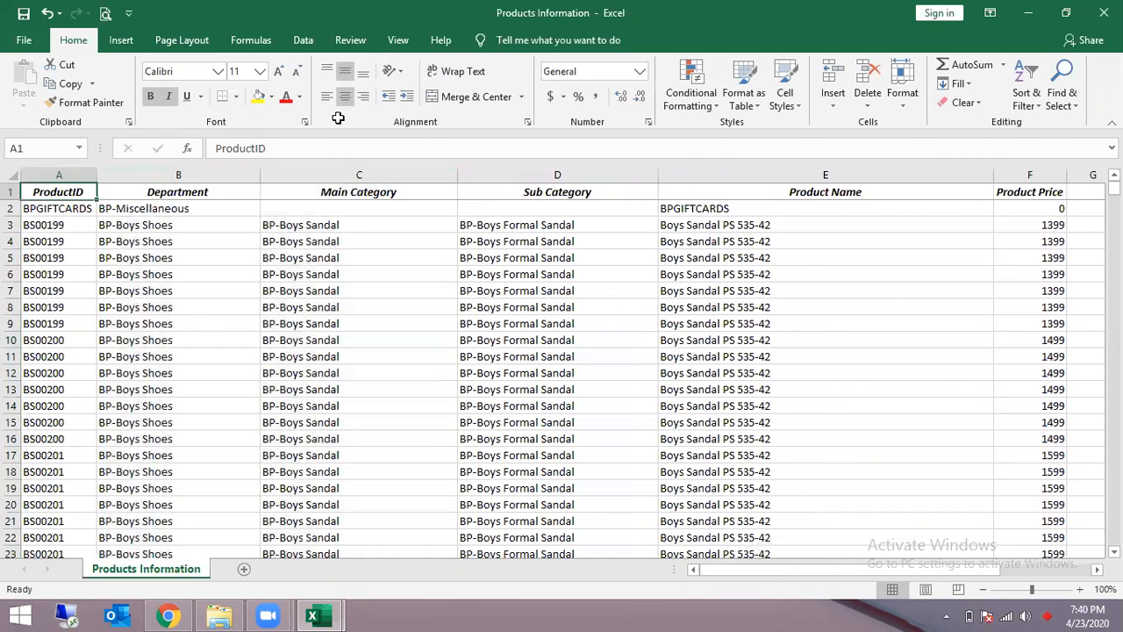
- Remove duplicate rows from the whole product table, from A1 through its last used cell
key(ctrl+shift+End)
click(303, 40)
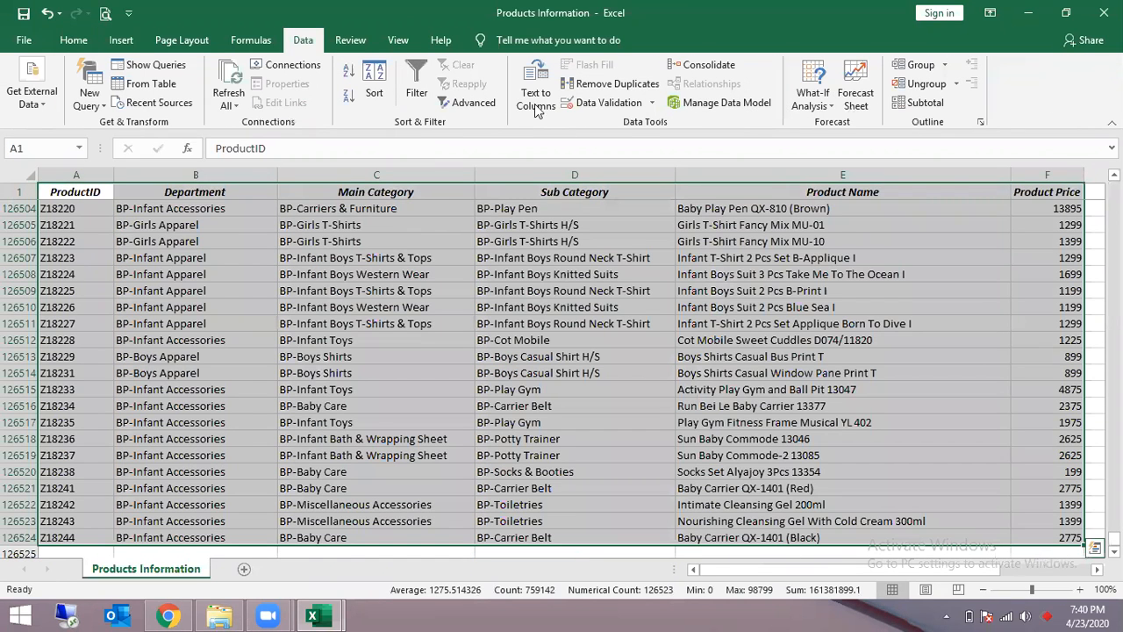
click(614, 83)
click(806, 402)
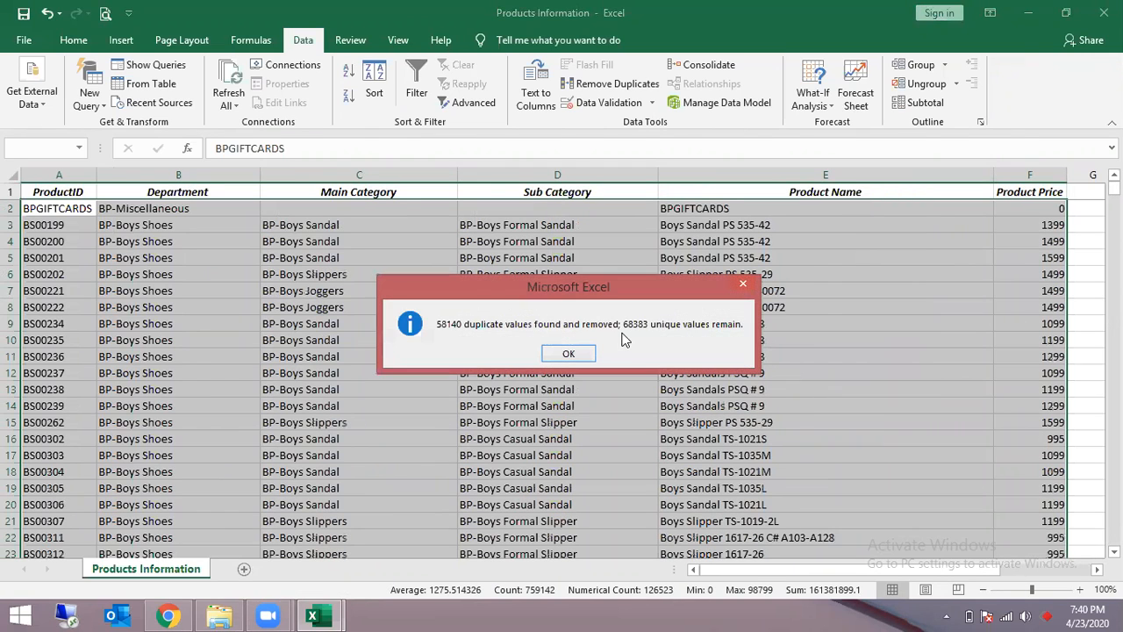
click(549, 353)
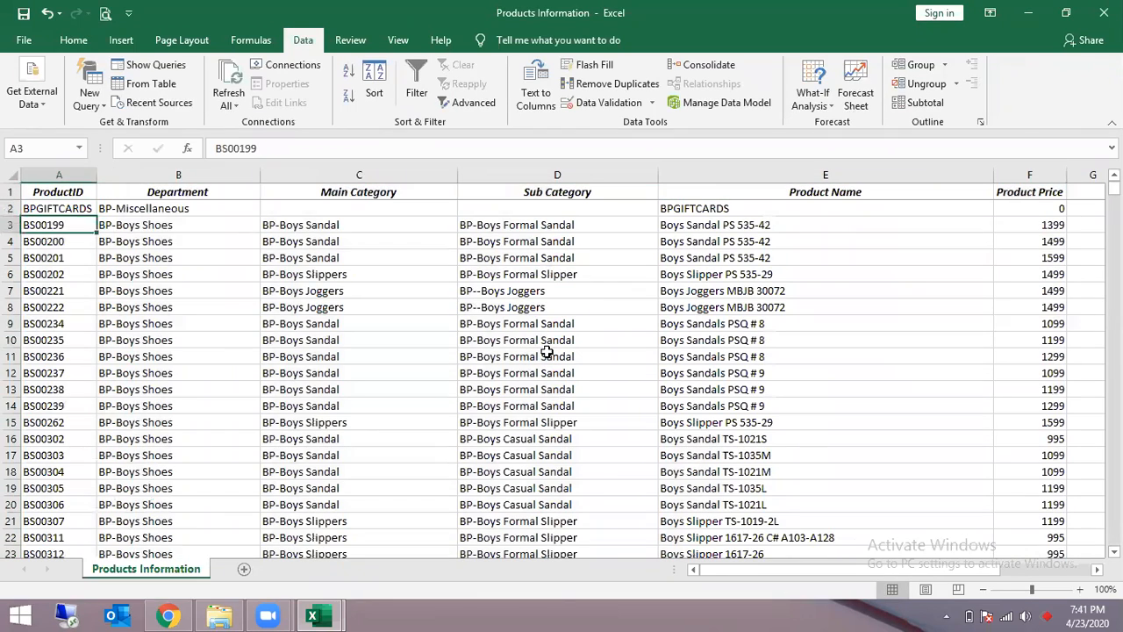
- Delete the BPGIFTCARDS row below the headers of the Products Information sheet and return to the start of the ProductID column
key(Down)
key(Down)
key(Right)
key(Right)
key(Right)
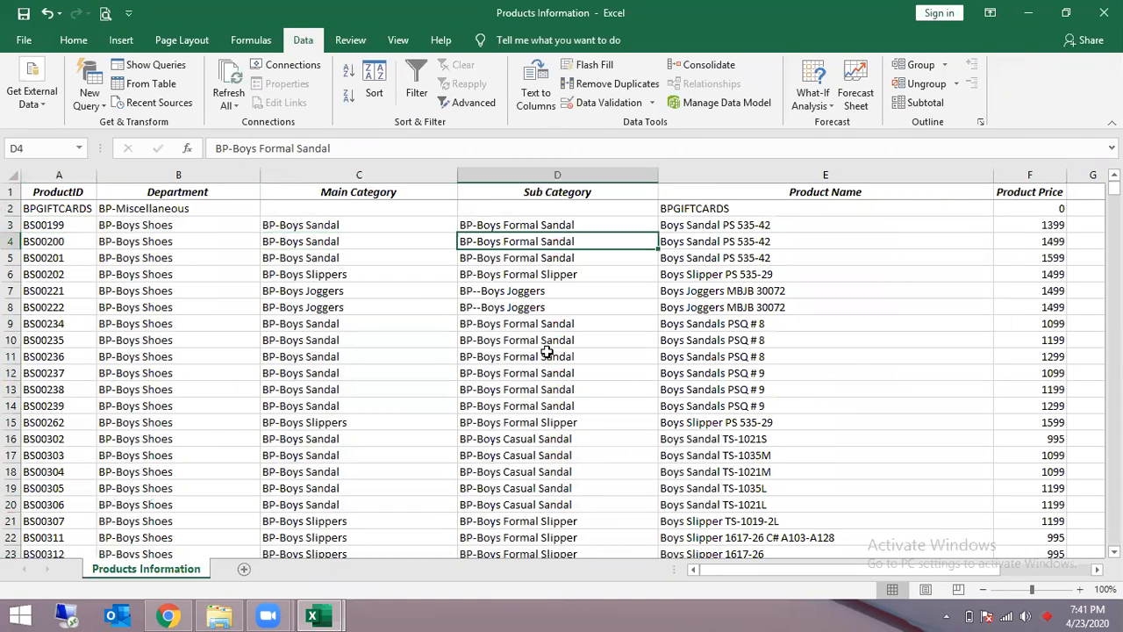
key(Right)
key(Right)
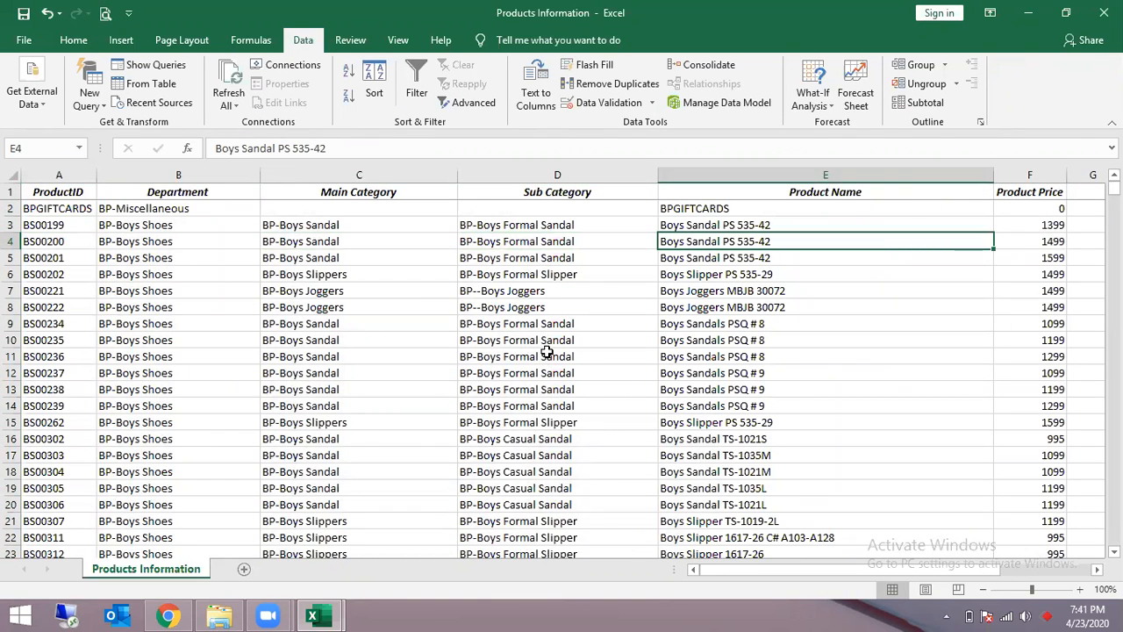
key(Up)
key(Up)
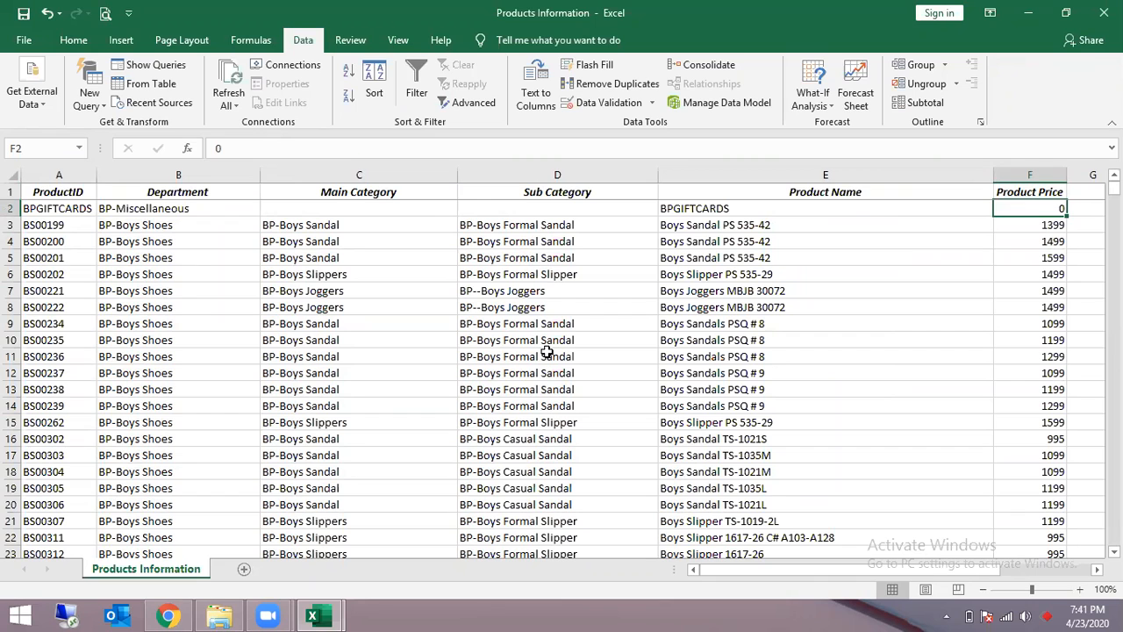
key(shift+space)
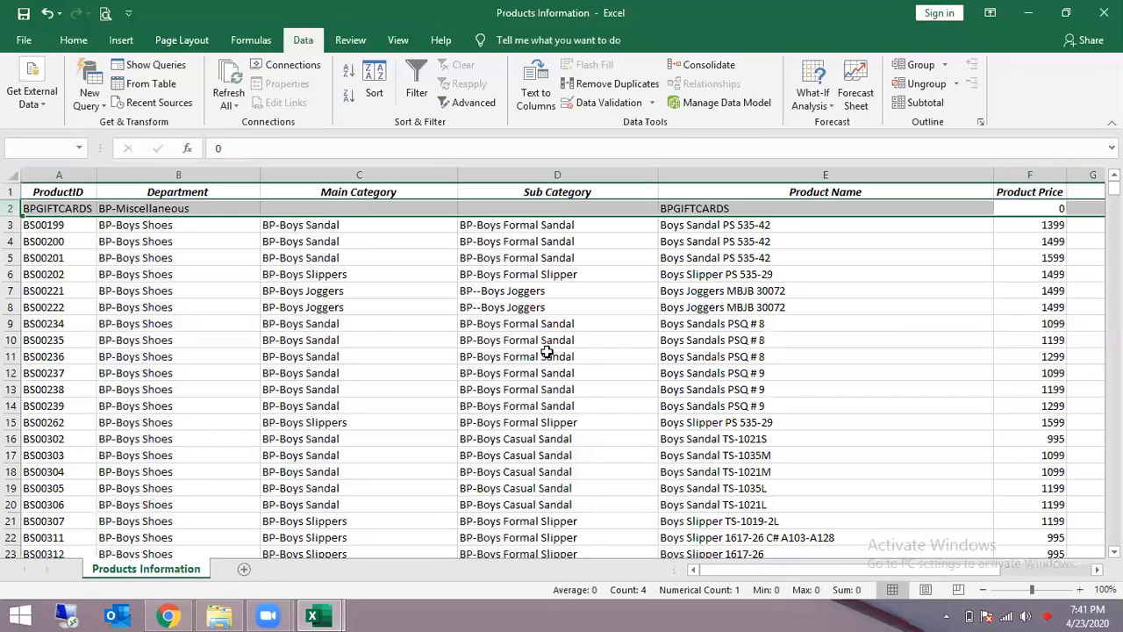
key(ctrl+minus)
key(ctrl+Home)
key(Down)
key(Down)
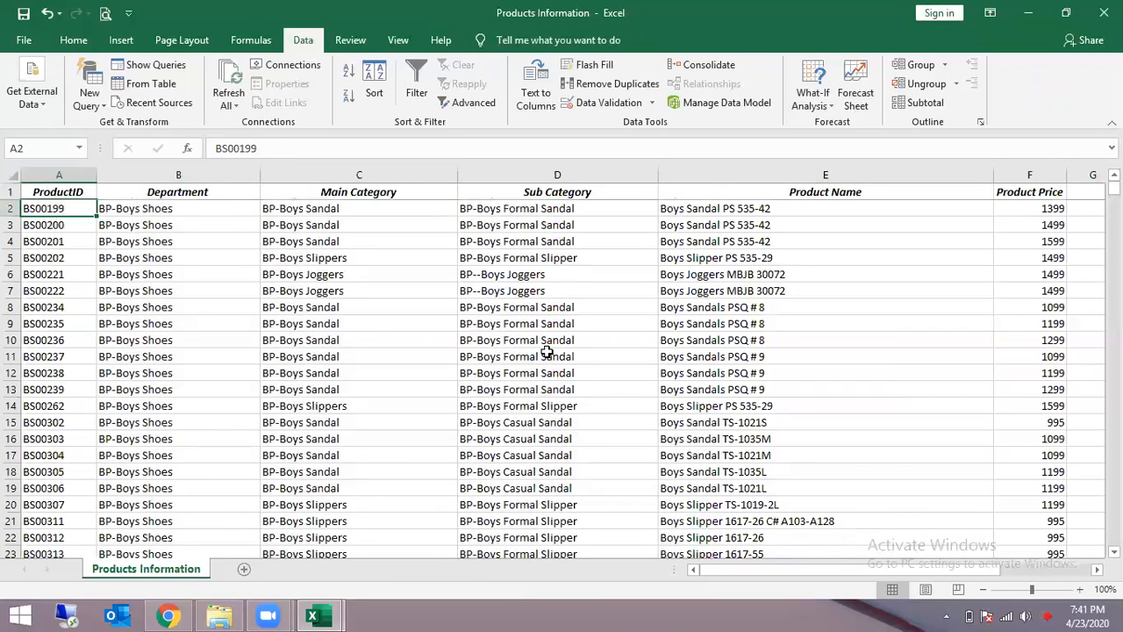
- Switch to the Purchases workbook and add a Department header in B1 beside ProductID
mouse_move(344, 614)
click(394, 529)
key(Down)
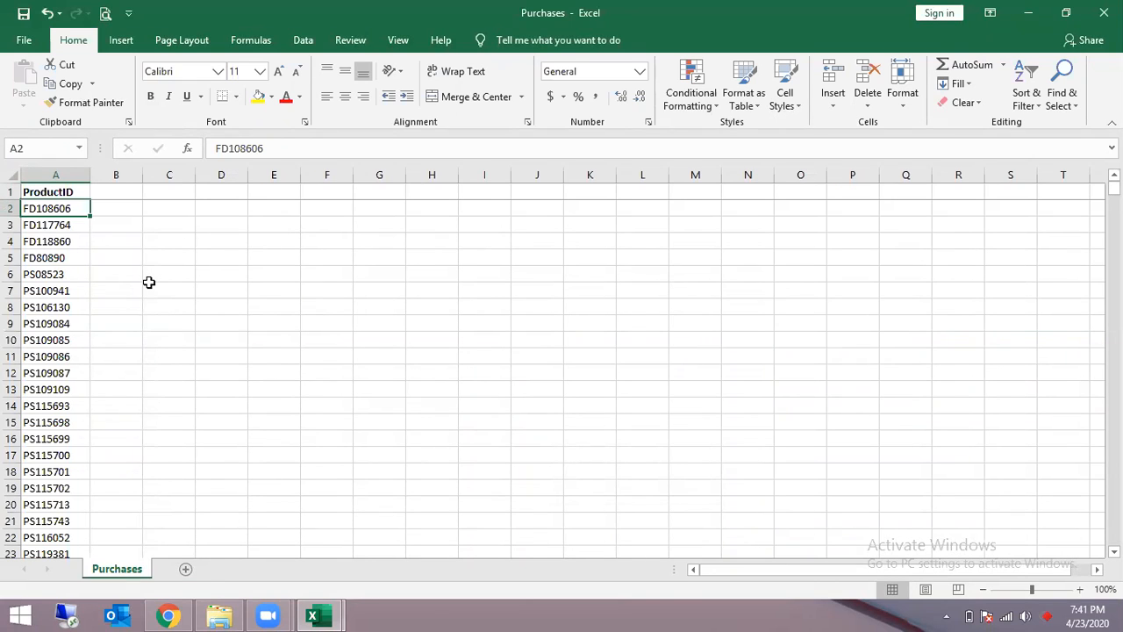
click(57, 172)
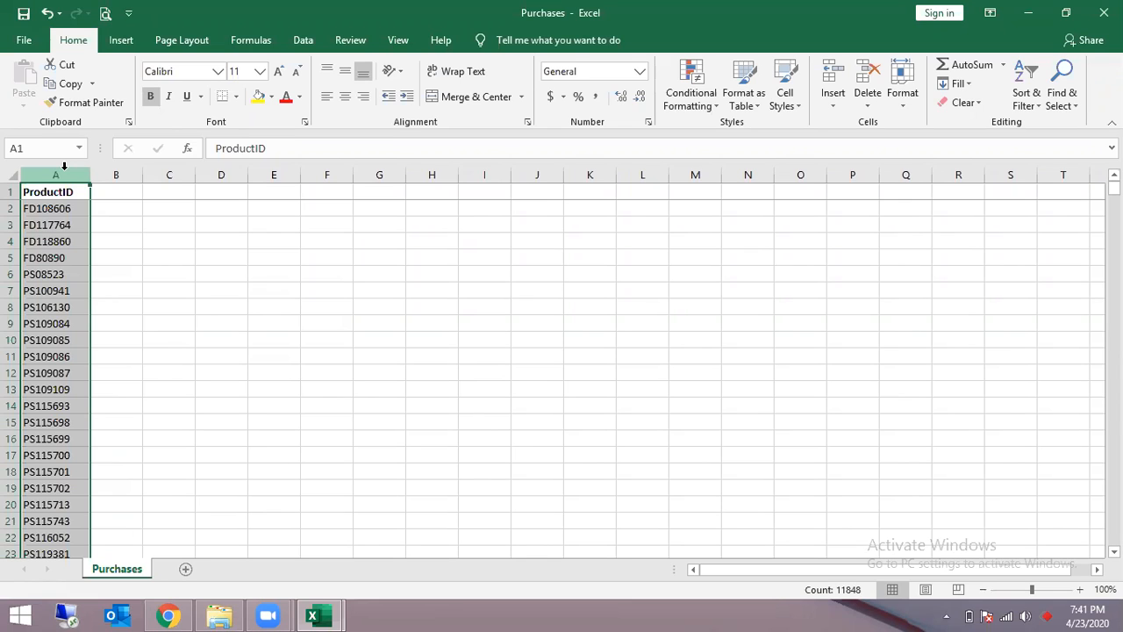
key(Up)
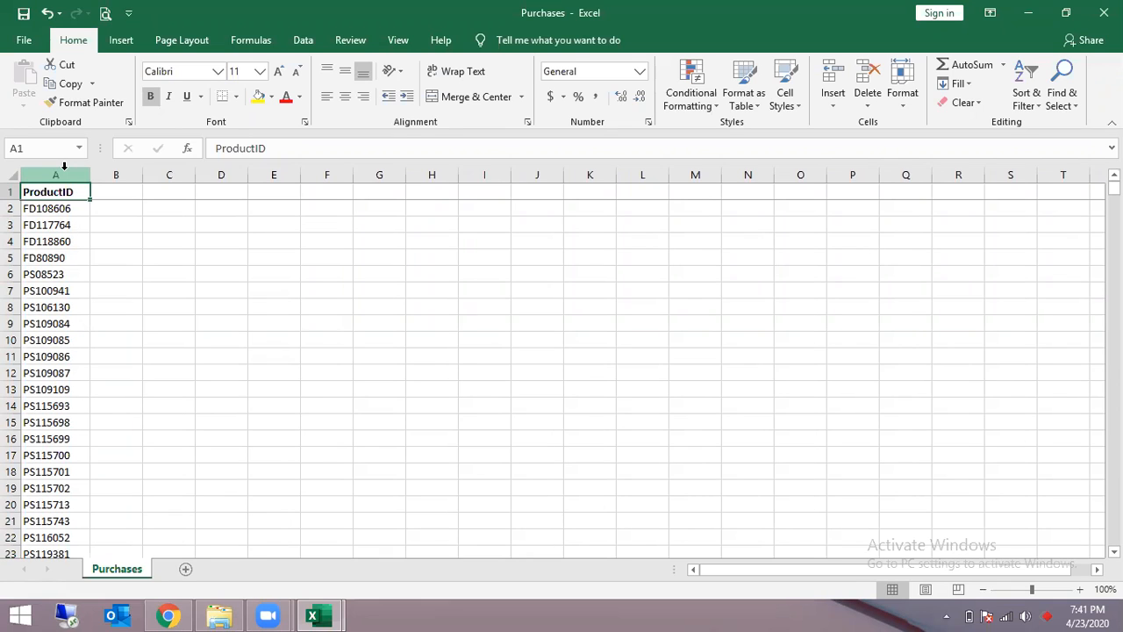
key(Right)
text(Department)
key(Return)
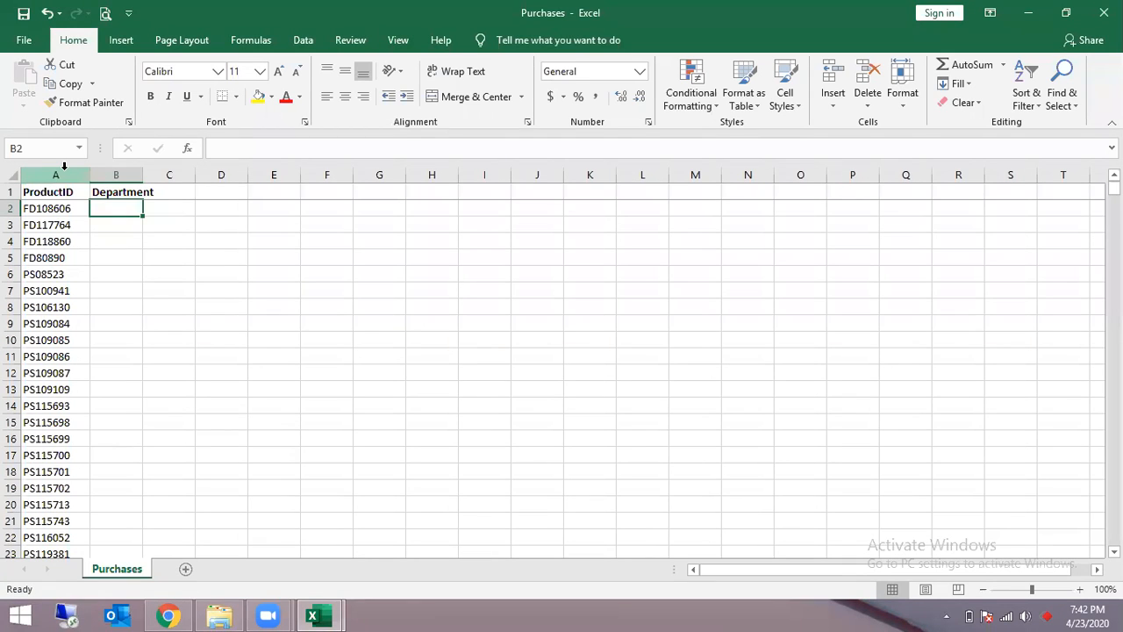
text(=vl)
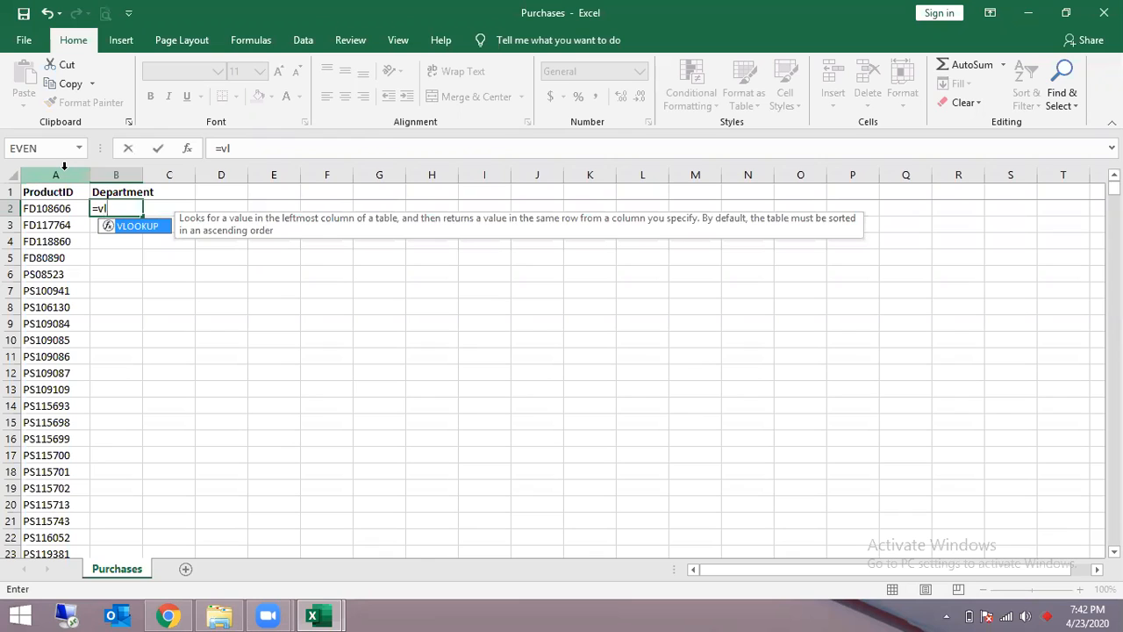
key(BackSpace)
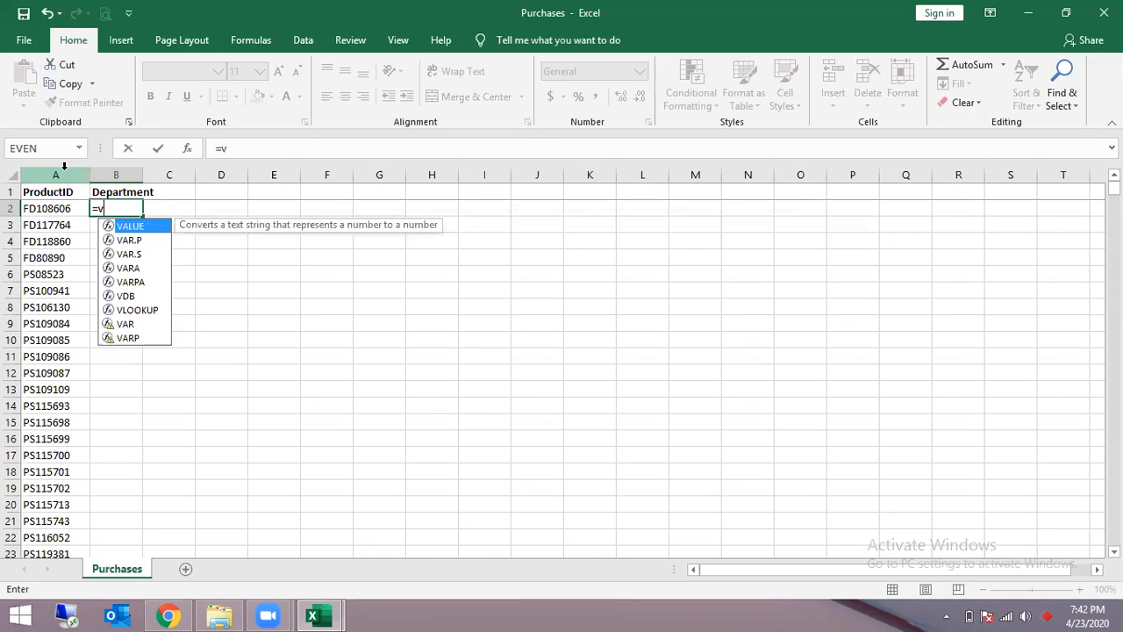
key(Down)
key(Down)
key(Down)
key(Down)
key(Down)
key(Down)
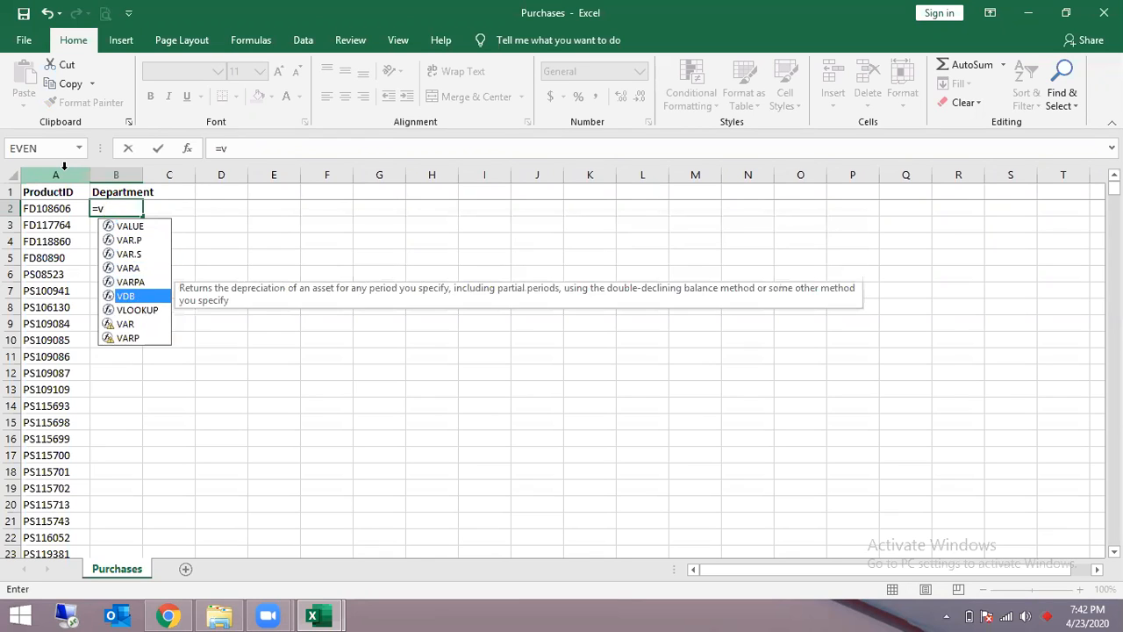
key(Up)
key(Up)
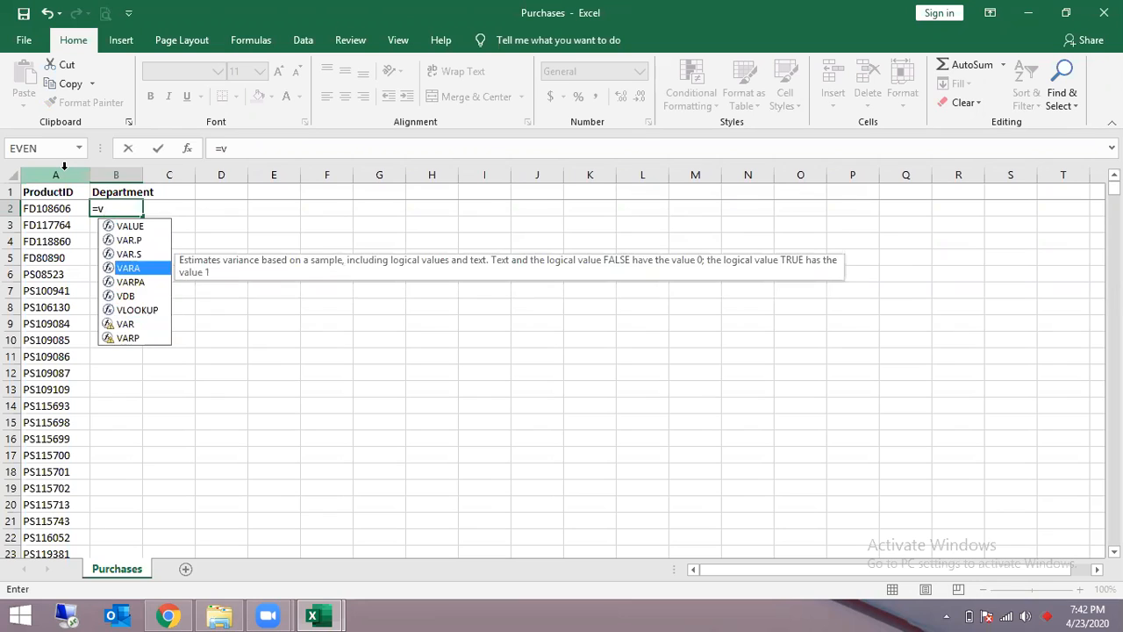
key(Up)
key(Down)
key(Down)
key(Down)
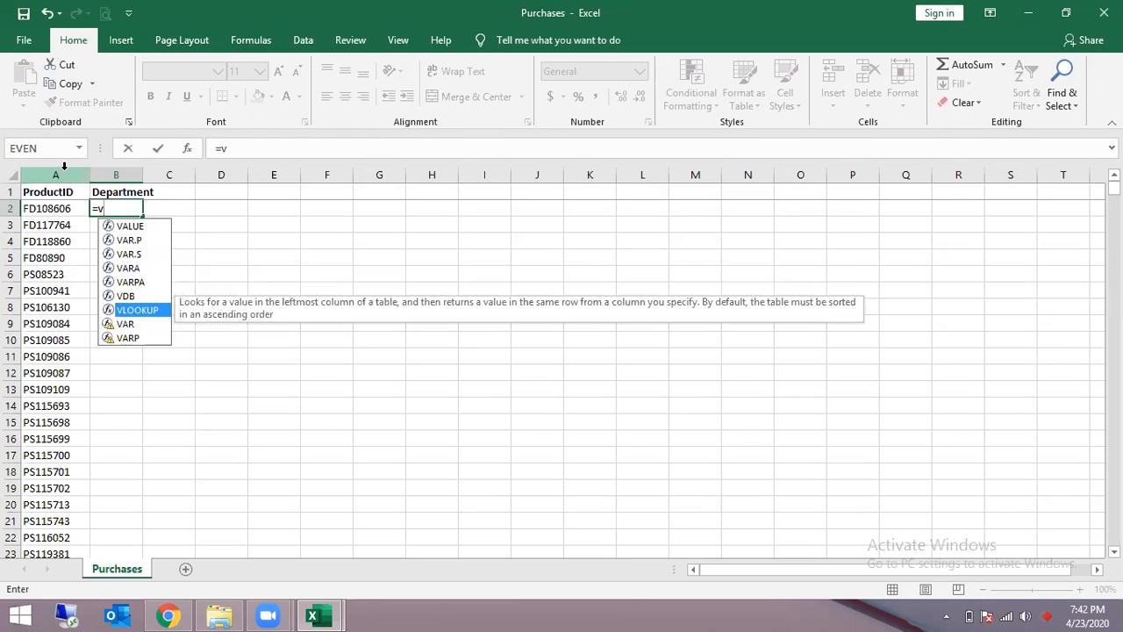
key(Tab)
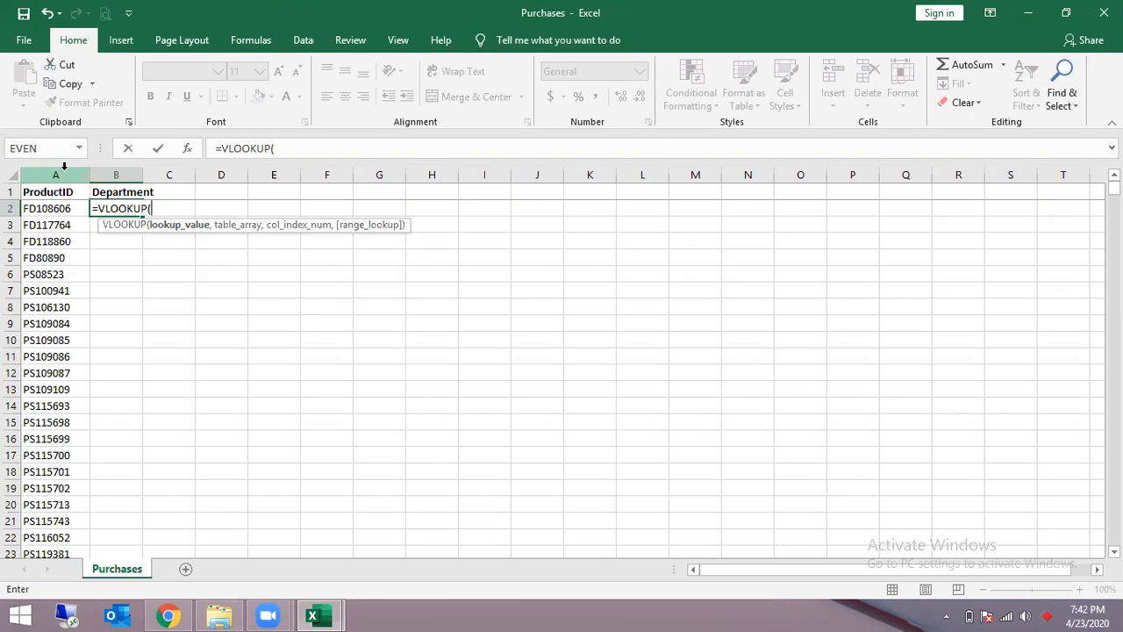
key(BackSpace)
key(BackSpace)
key(BackSpace)
key(BackSpace)
key(BackSpace)
key(BackSpace)
key(BackSpace)
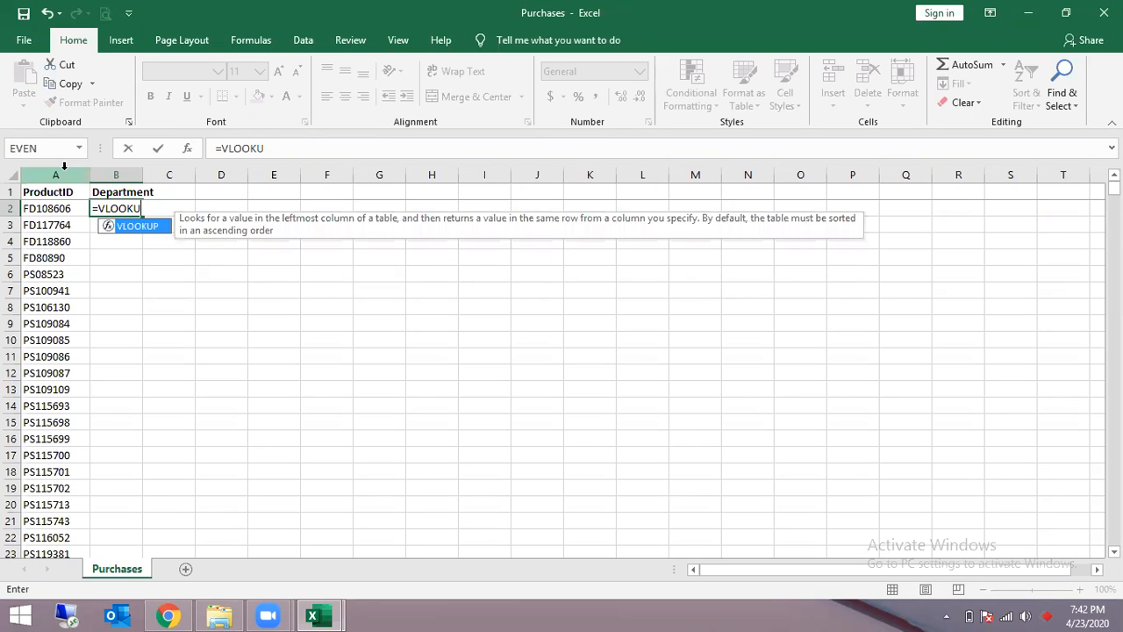
key(BackSpace)
key(BackSpace)
text(=vloo)
text(ck)
key(BackSpace)
key(BackSpace)
text(kup()
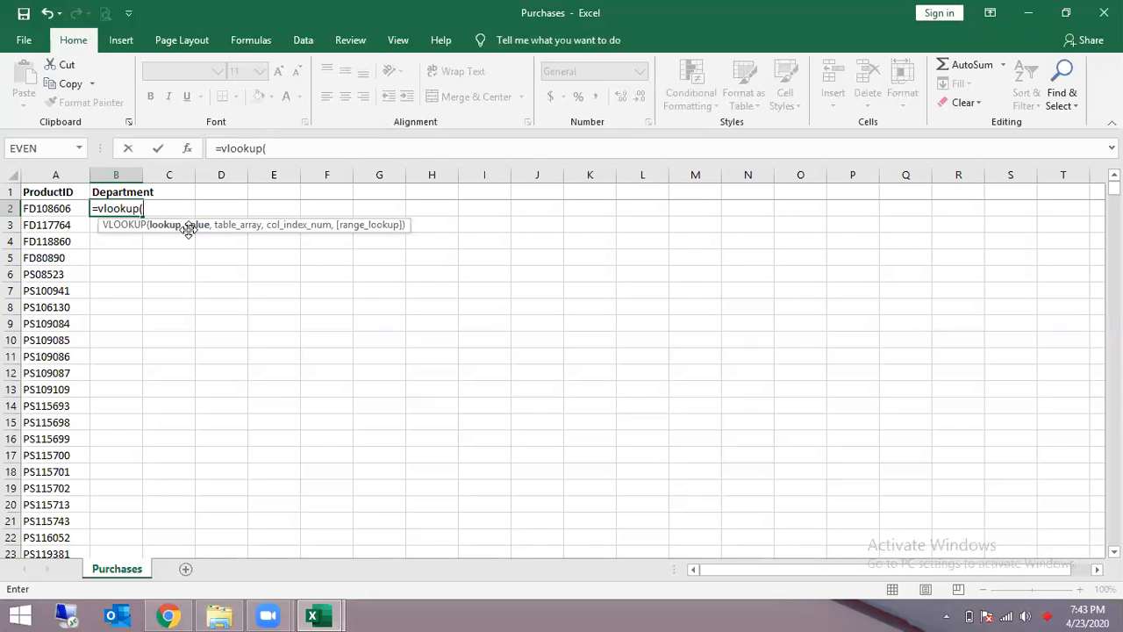
key(Escape)
- Copy ProductID FD108606 from A2 of Purchases, find it in the Products Information sheet, and return to Purchases
click(83, 209)
key(ctrl+c)
key(alt+Tab)
click(80, 237)
key(ctrl+f)
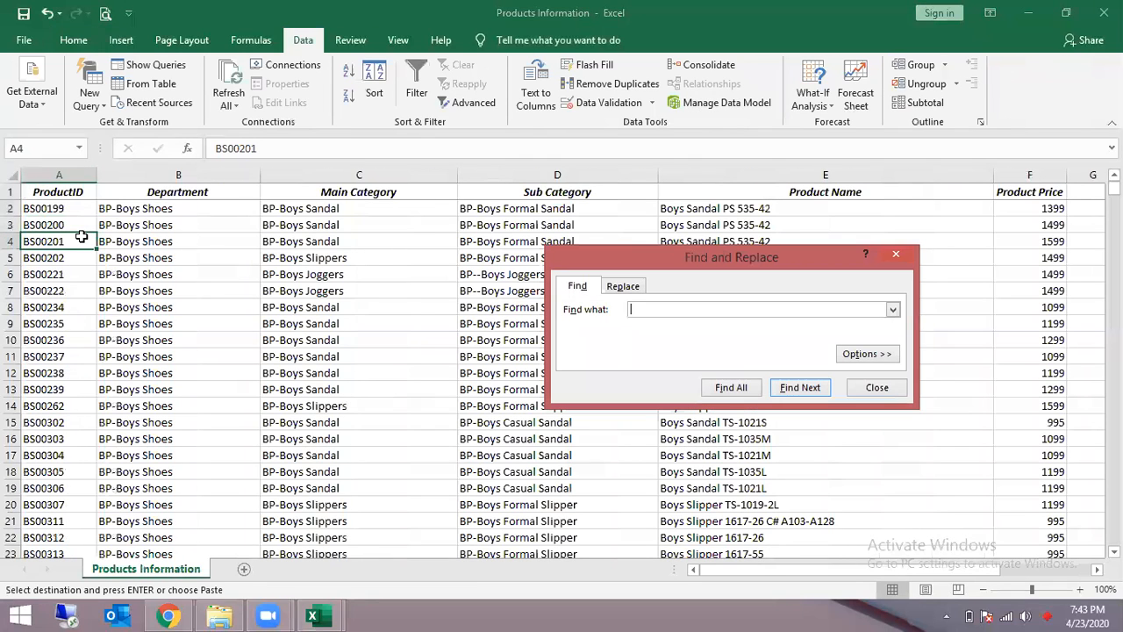
key(ctrl+v)
key(Return)
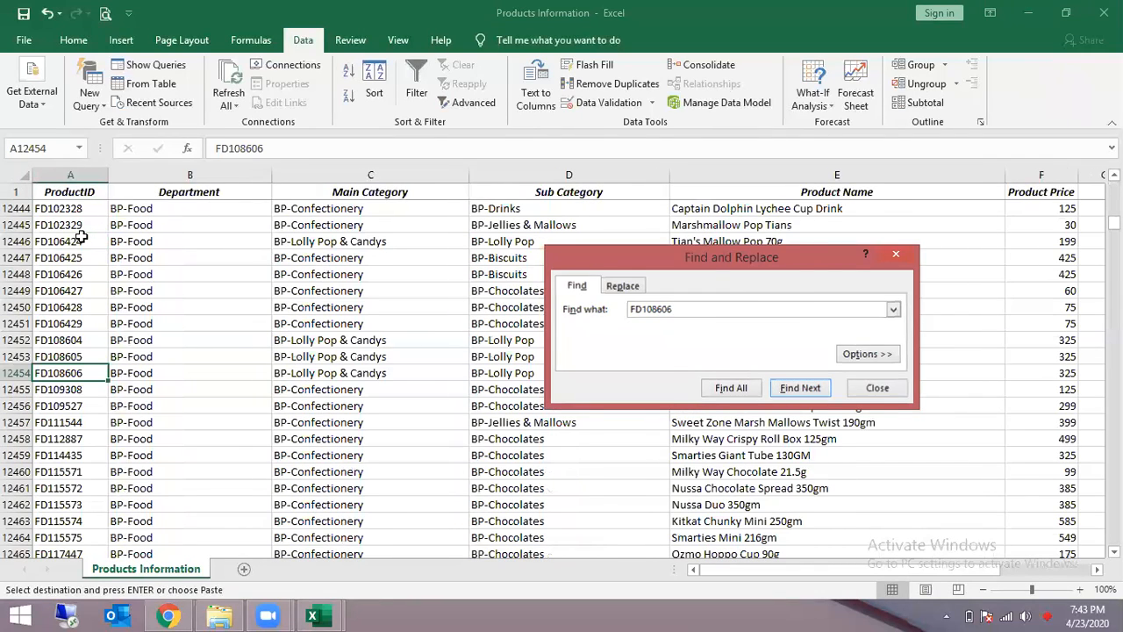
key(Escape)
key(alt+Tab)
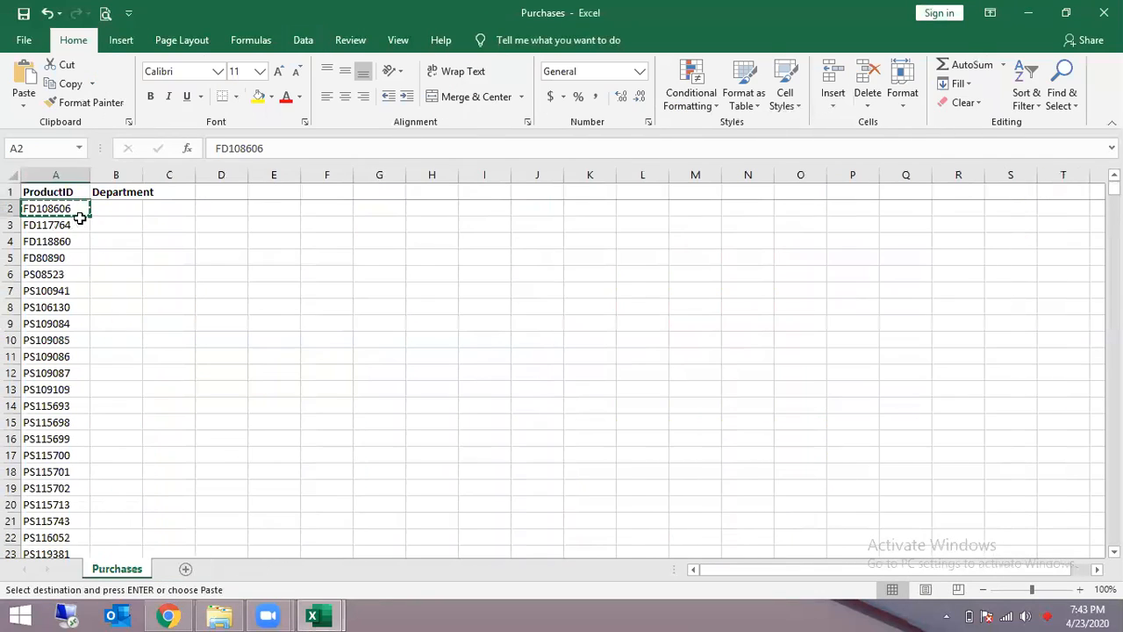
- Examine the FD108606 row in Products Information from Department through Product Price, comparing it with the Purchases sheet
key(alt+Tab)
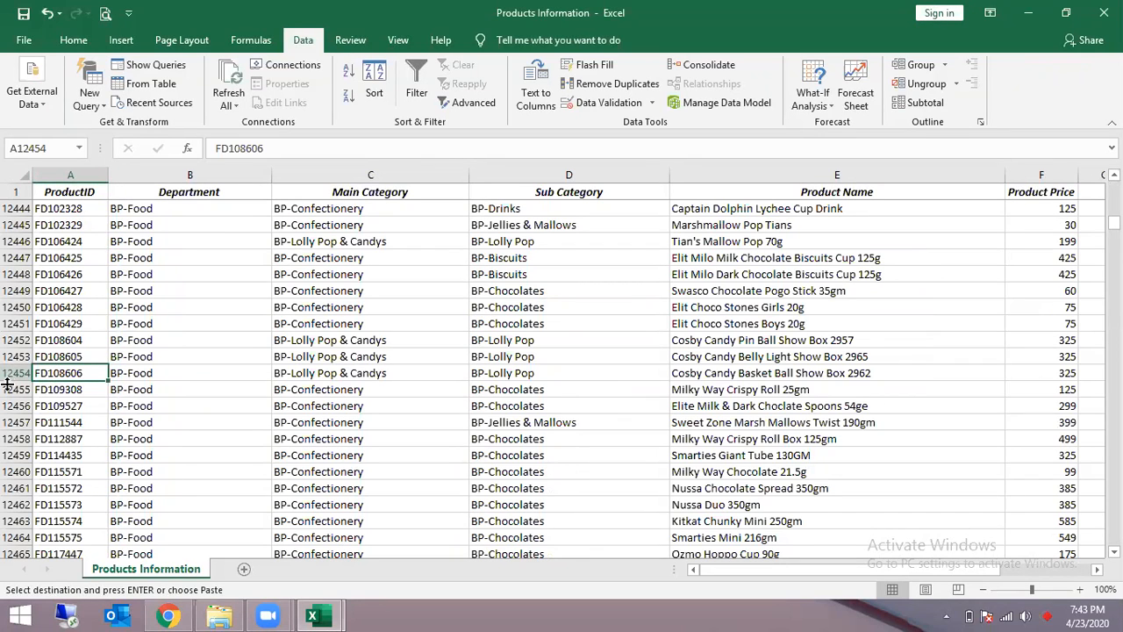
click(120, 373)
key(alt+Tab)
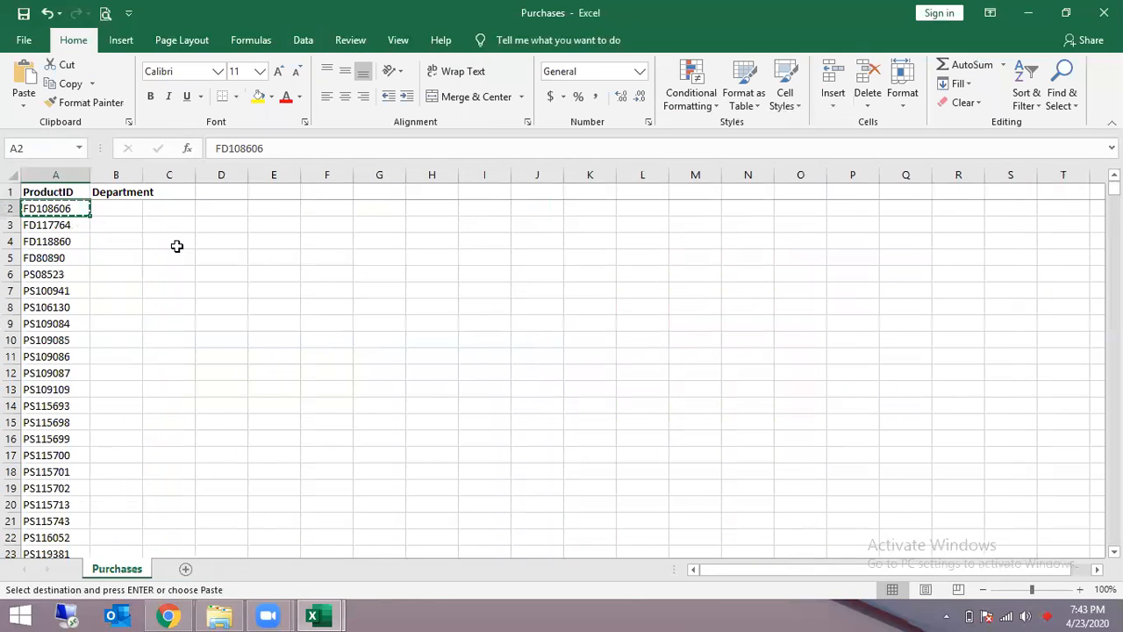
key(alt+Tab)
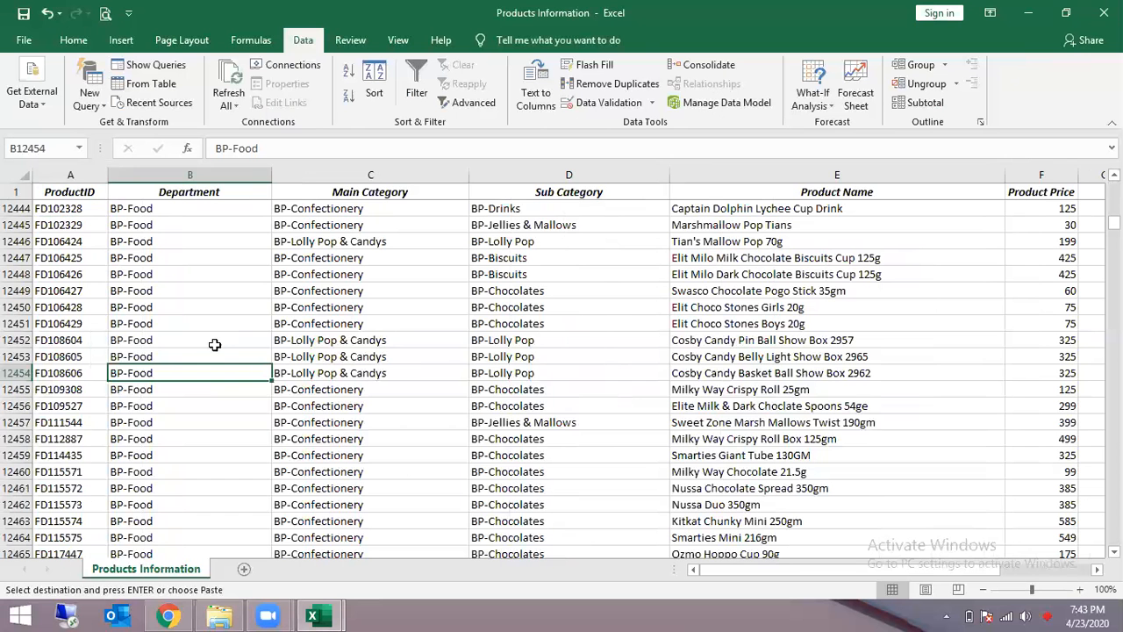
click(379, 361)
click(413, 386)
click(420, 372)
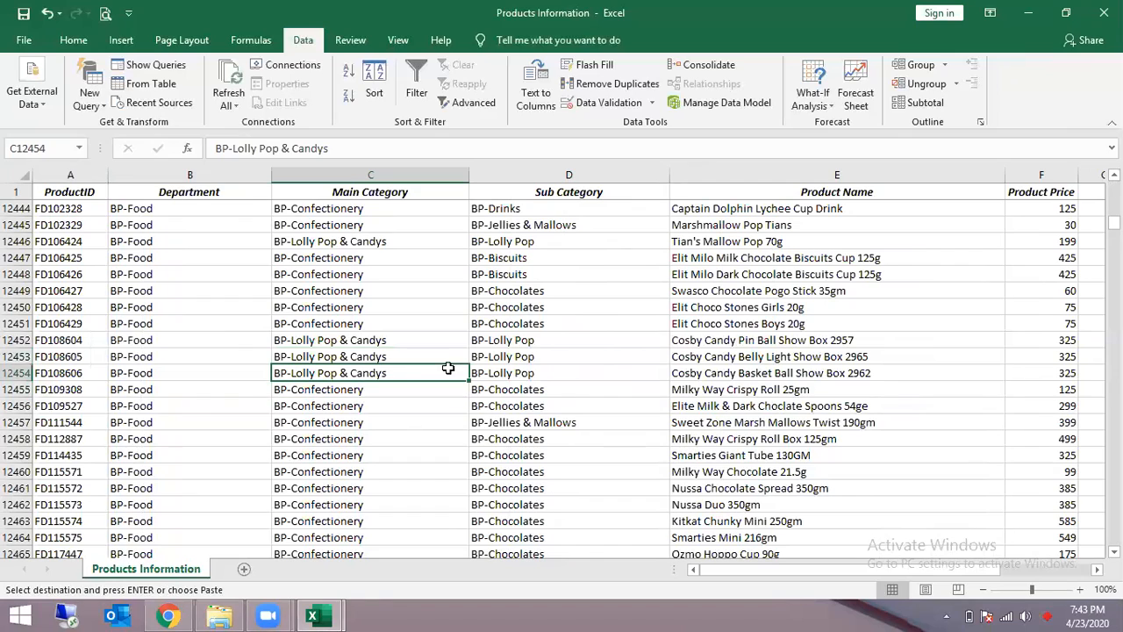
click(522, 371)
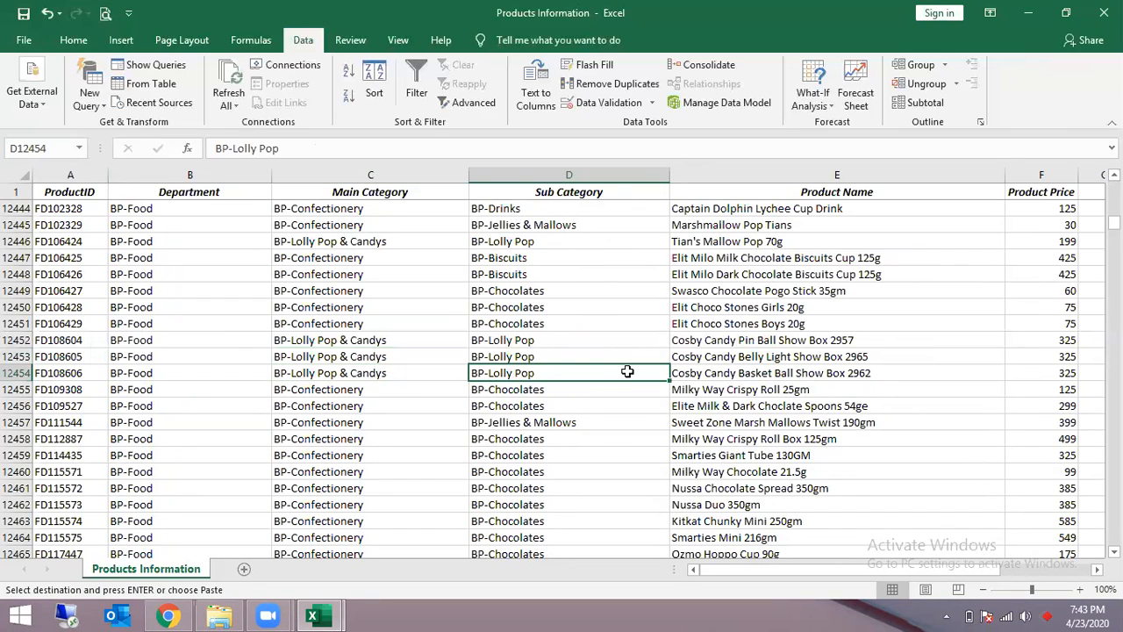
click(740, 373)
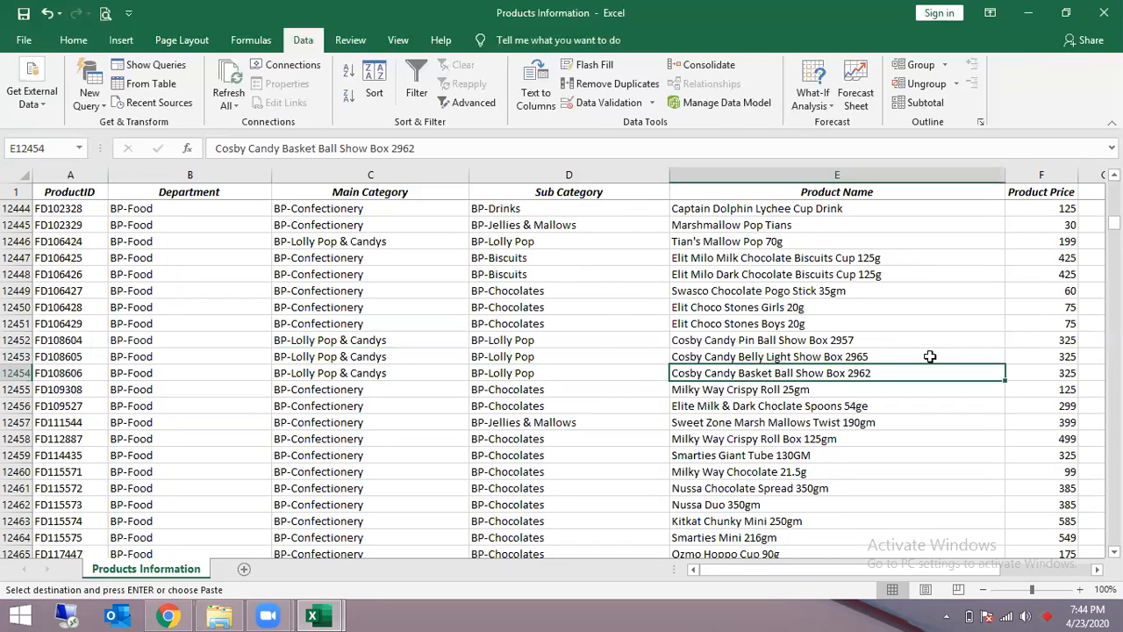
click(1041, 375)
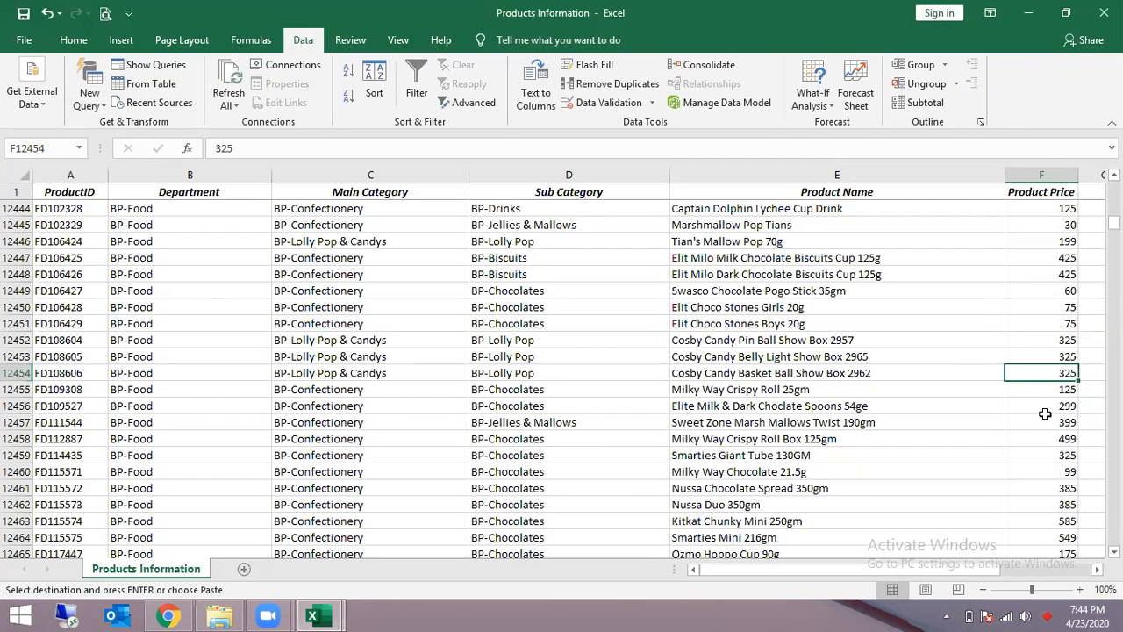
key(alt+Tab)
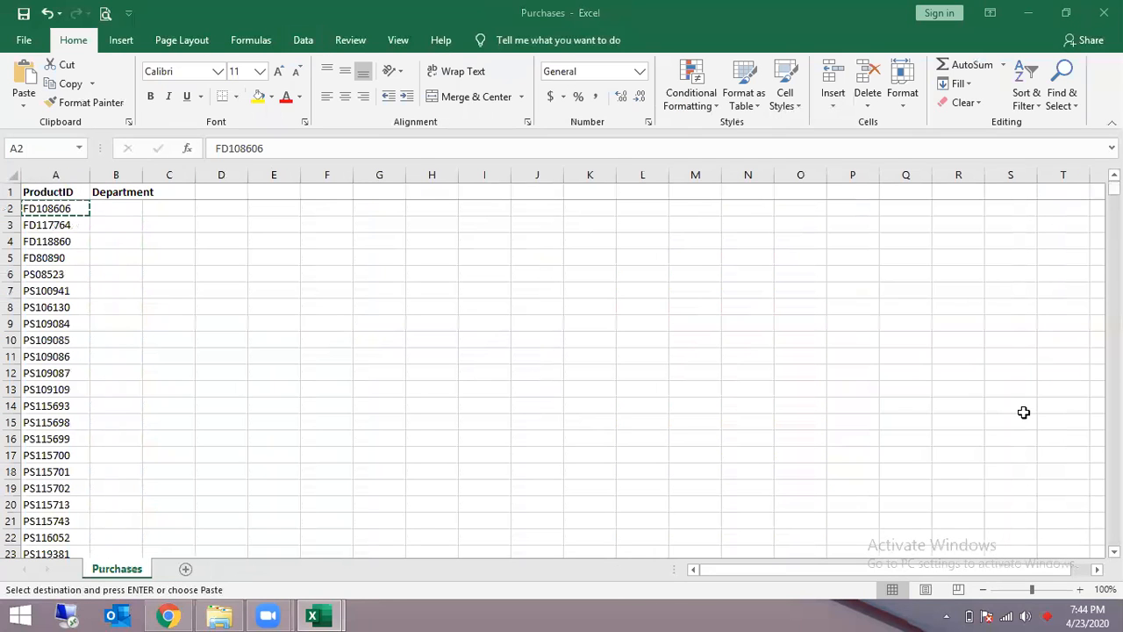
key(alt+Tab)
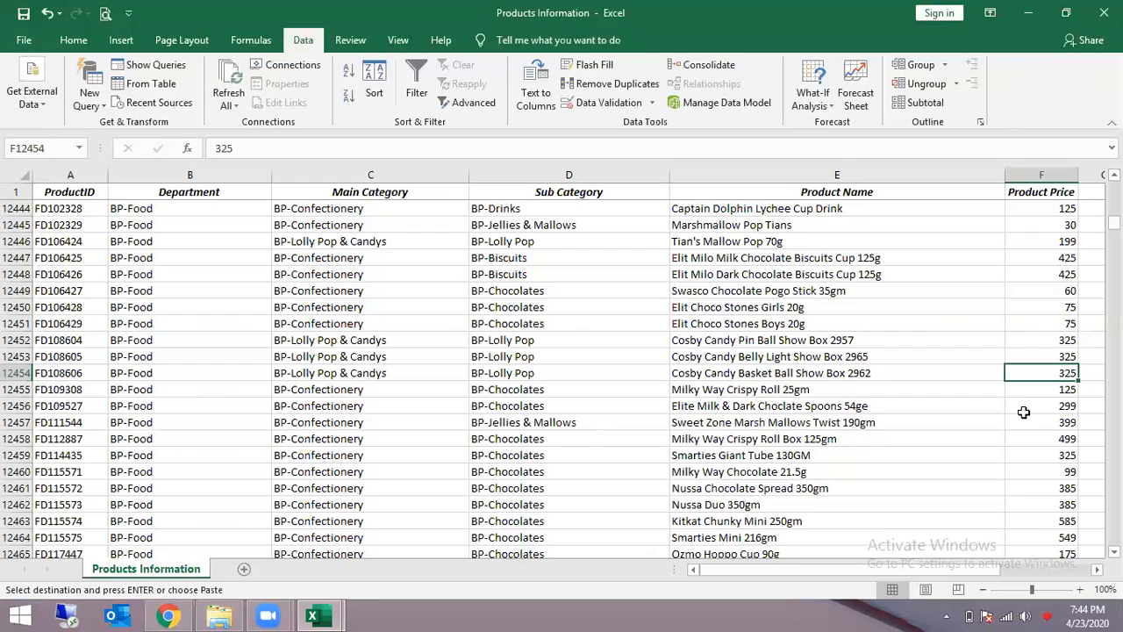
key(shift+space)
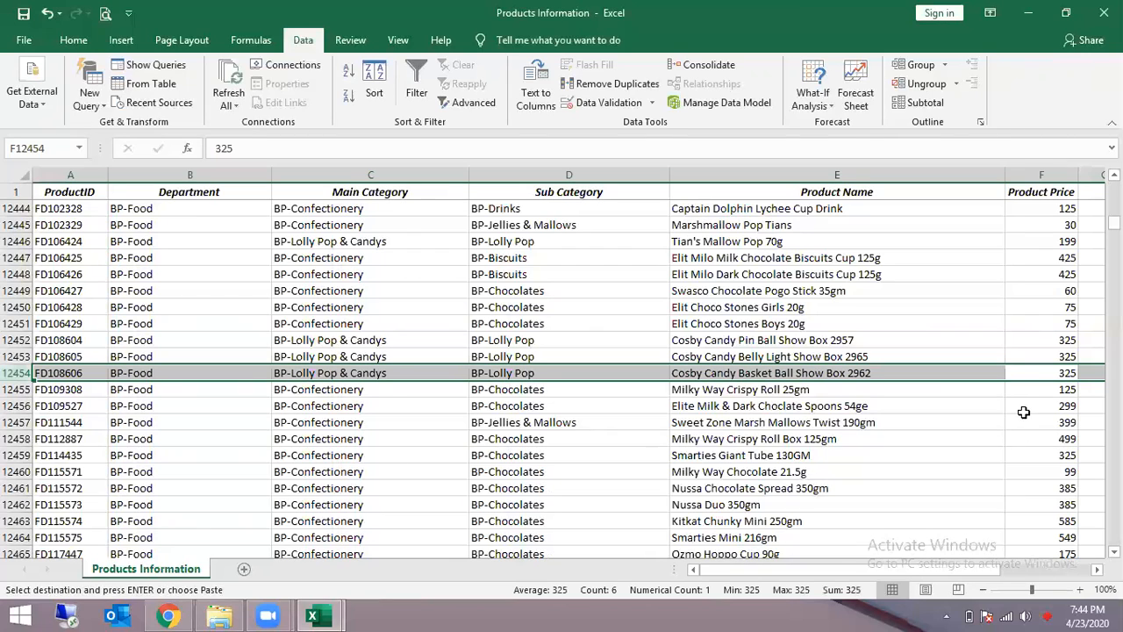
- Return to Purchases, clear the copy selection, and start a VLOOKUP formula in B2 with A2 as the lookup value
key(alt+Tab)
key(Escape)
key(Right)
text(=VLOOKUP()
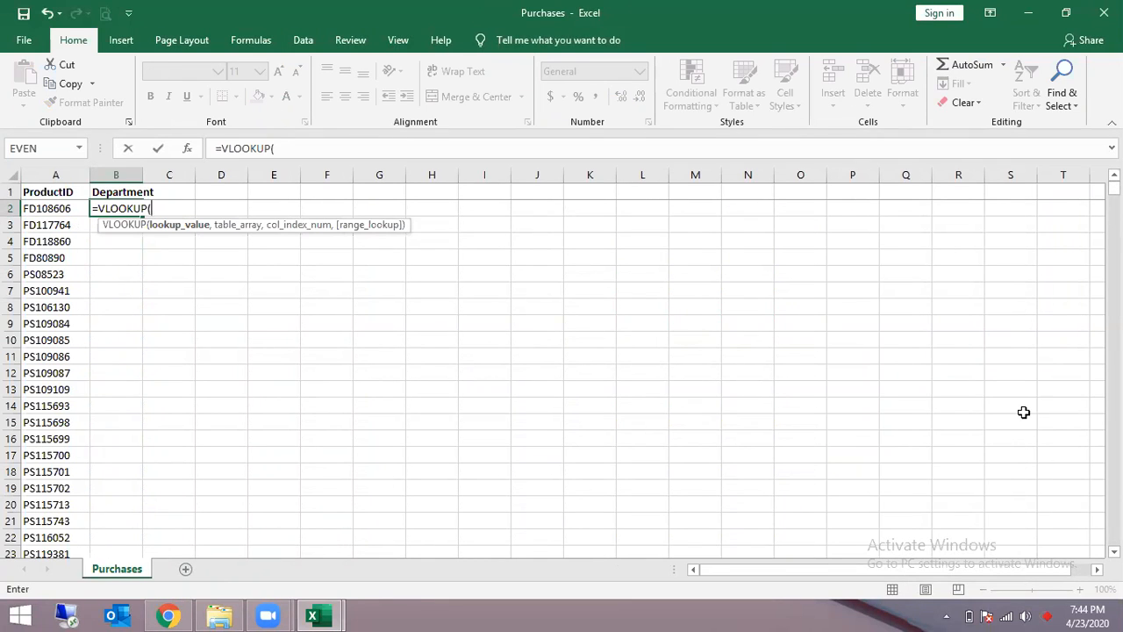
key(Left)
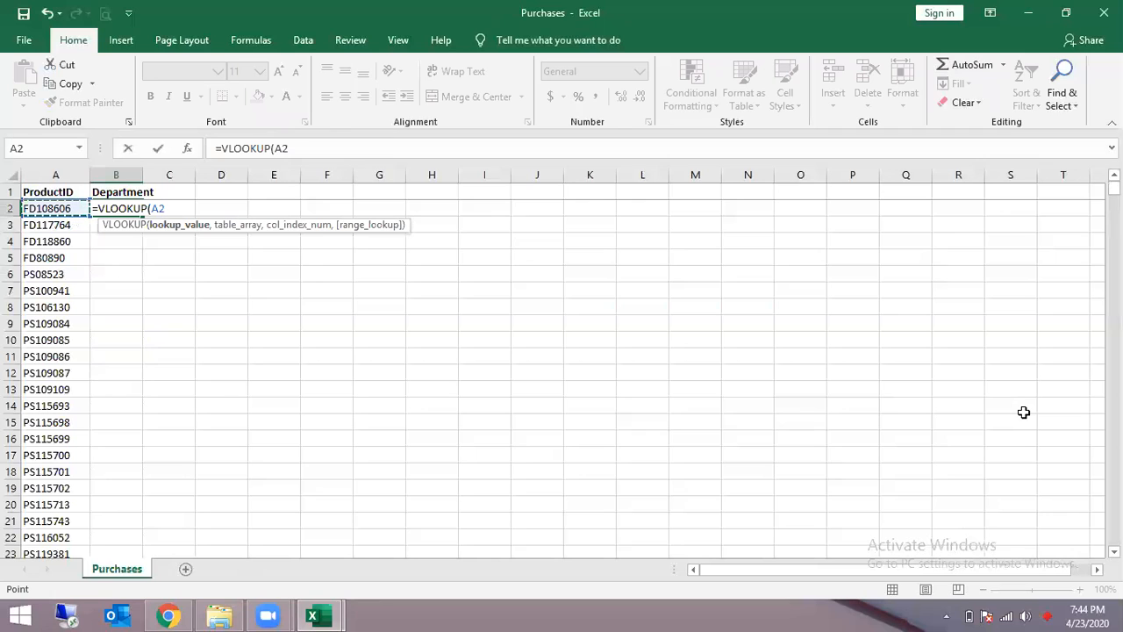
text(,)
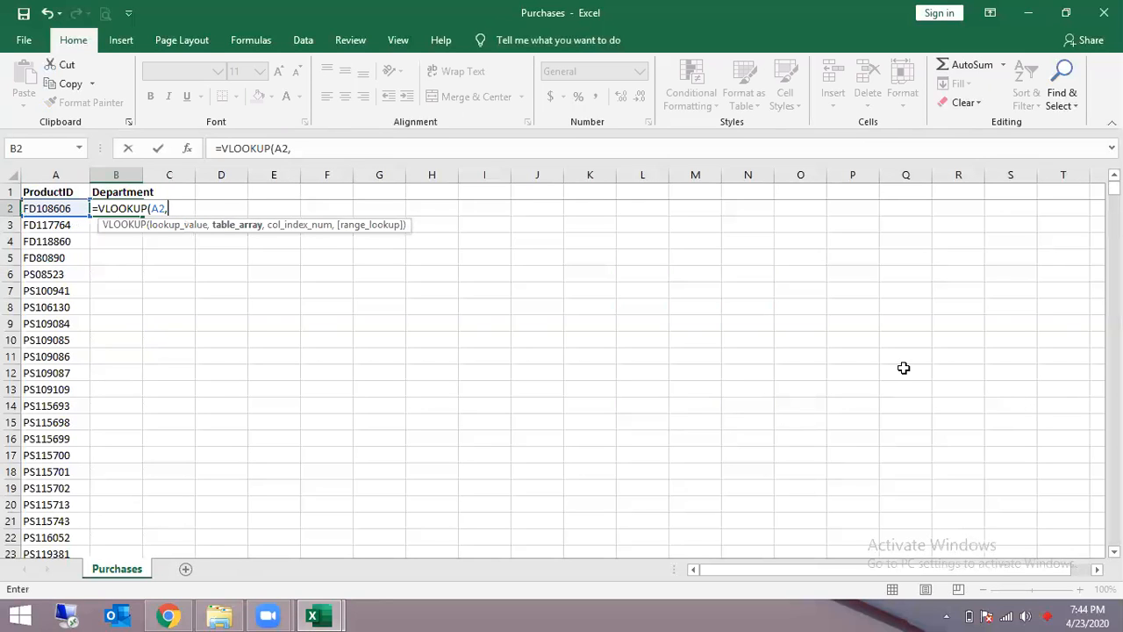
- Set the VLOOKUP's table array to columns A through F of the Products Information sheet and return to the formula in Purchases
key(alt+Tab)
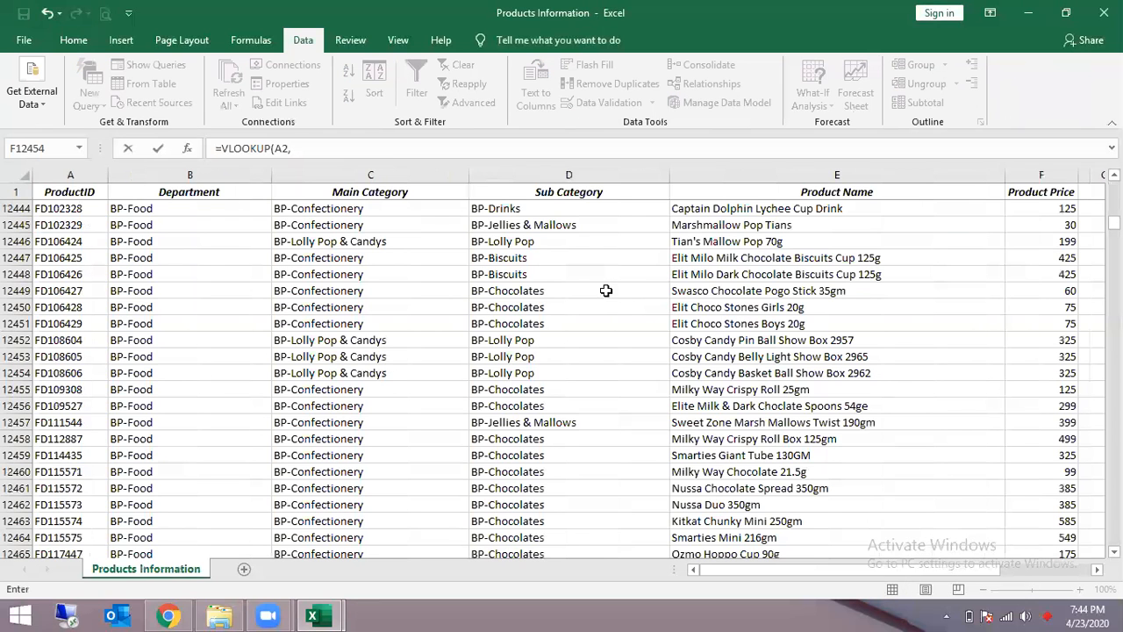
key(alt+Tab)
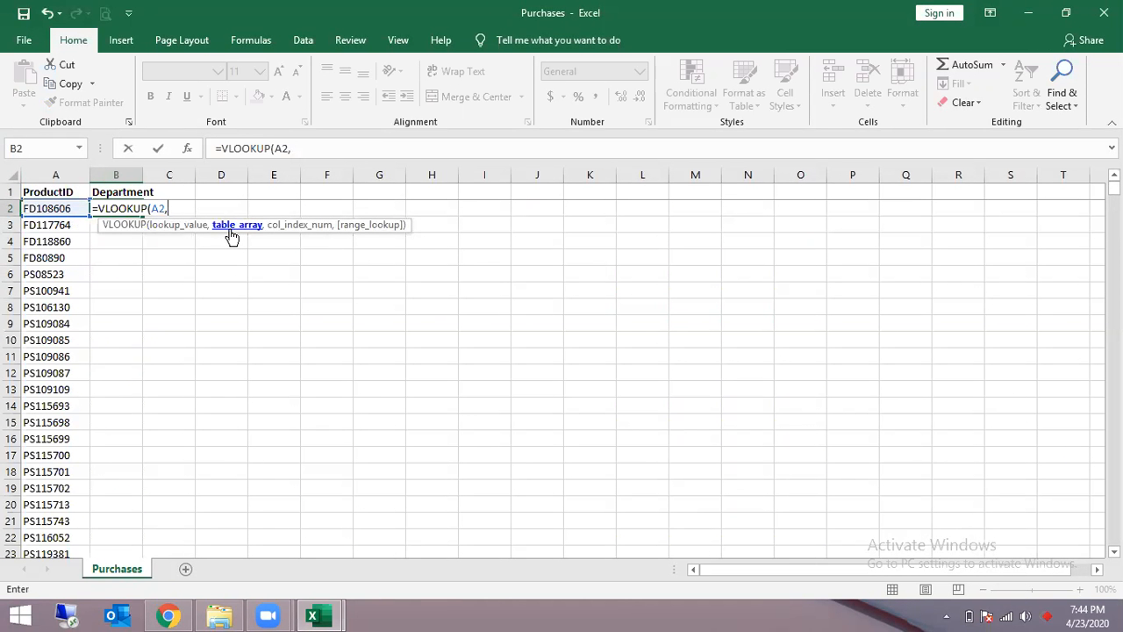
key(alt+Tab)
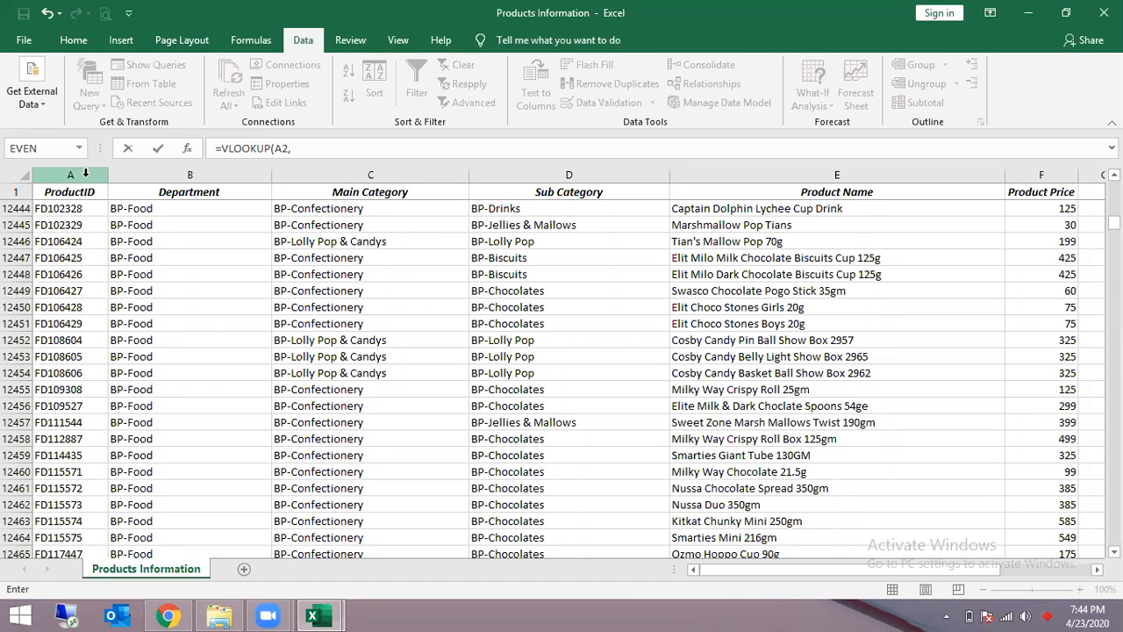
click(85, 173)
drag(85, 175, 1052, 225)
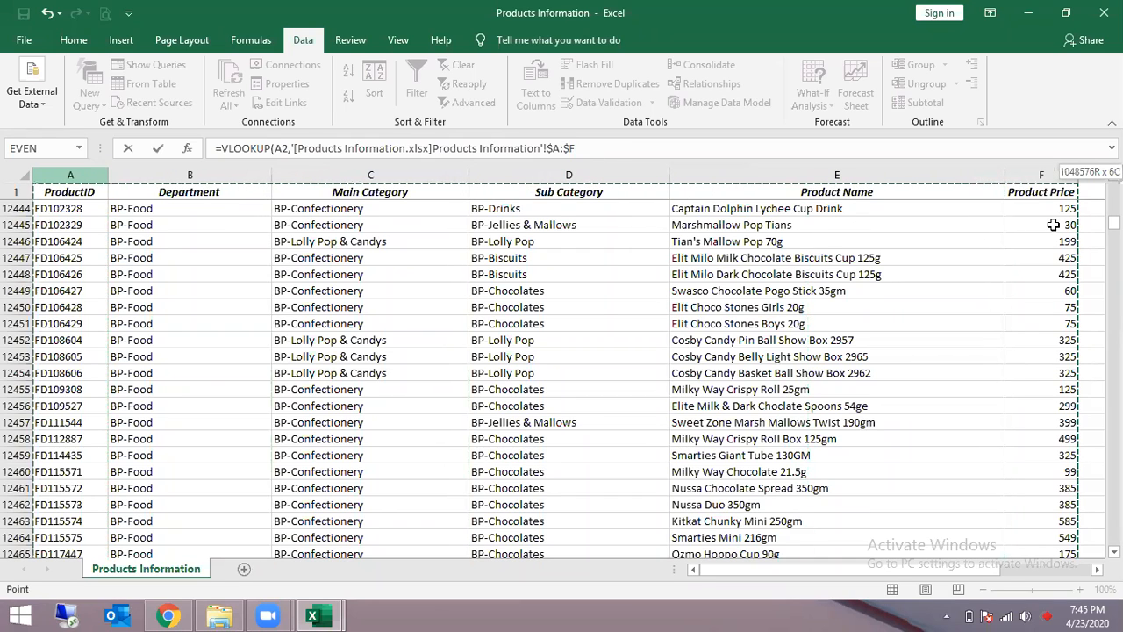
drag(1053, 225, 1053, 225)
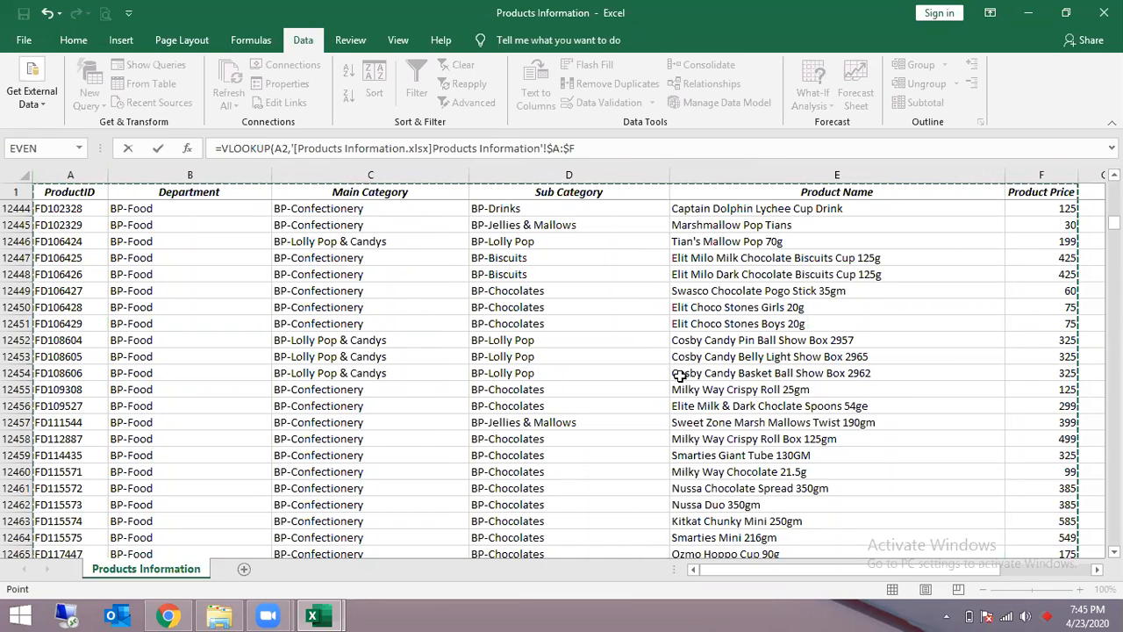
mouse_move(327, 613)
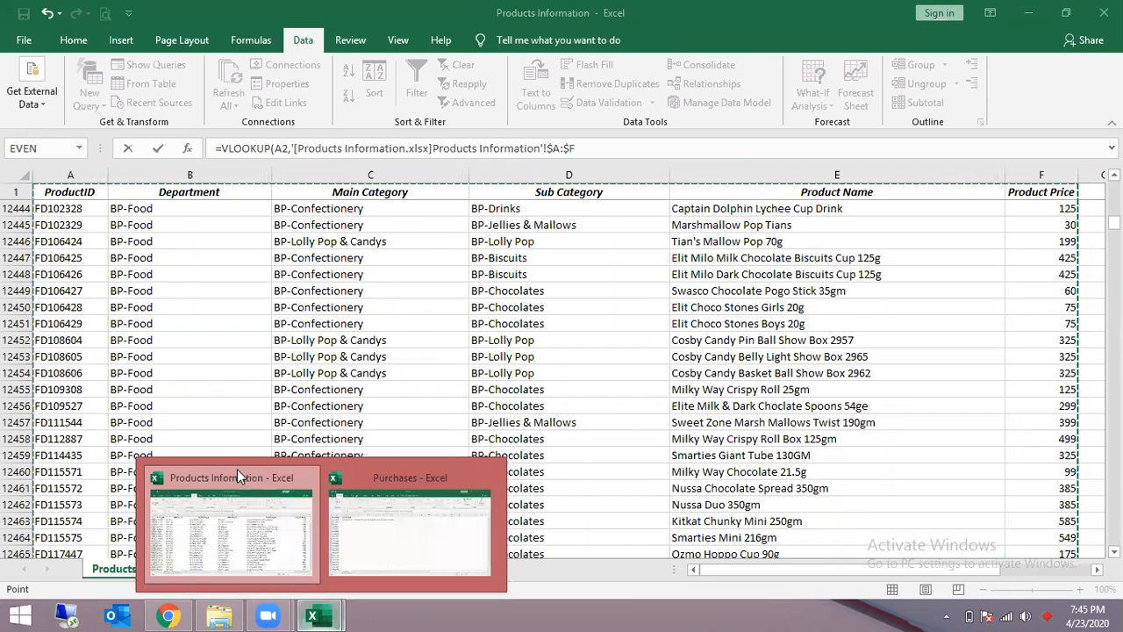
click(373, 542)
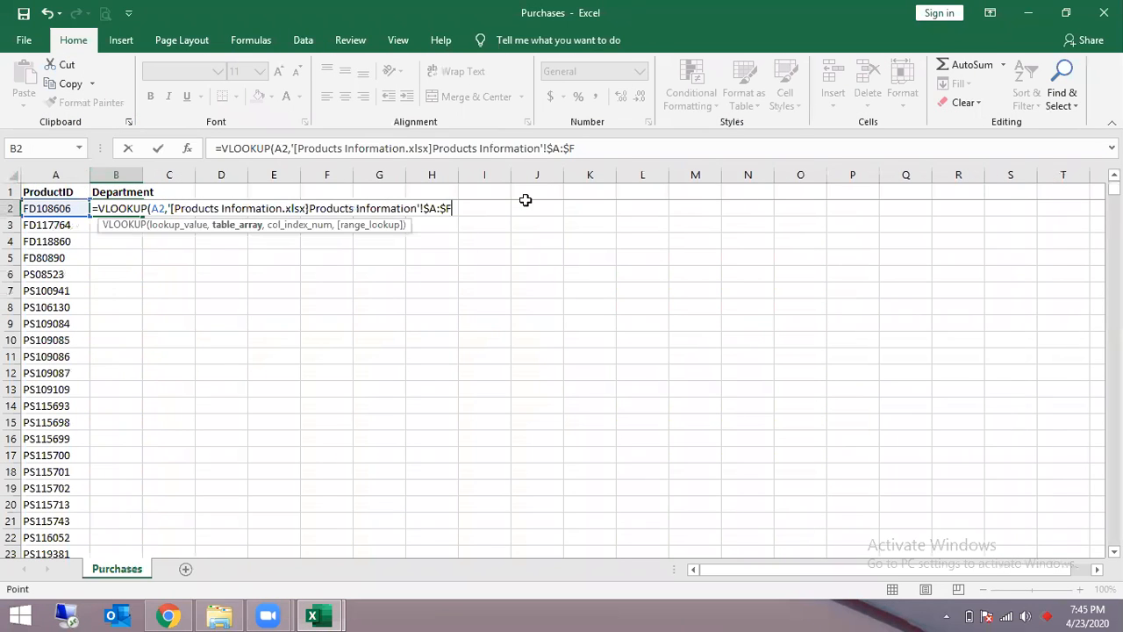
click(588, 150)
text(,)
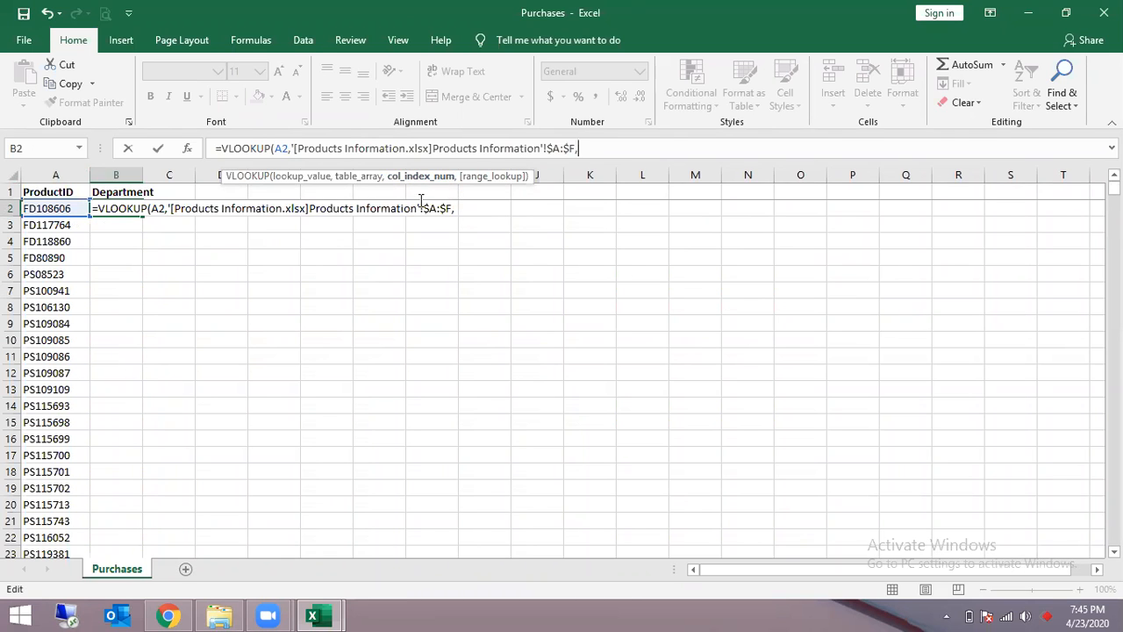
- Complete the B2 VLOOKUP with column index 2 and FALSE for an exact match, and widen column B
key(alt+Tab)
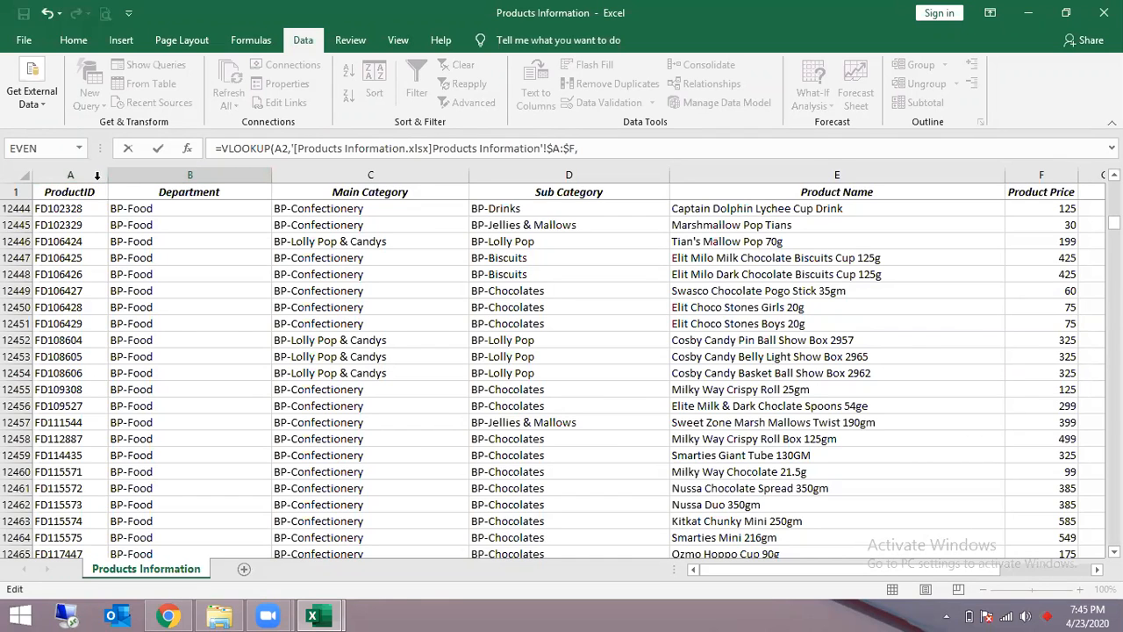
key(alt+Tab)
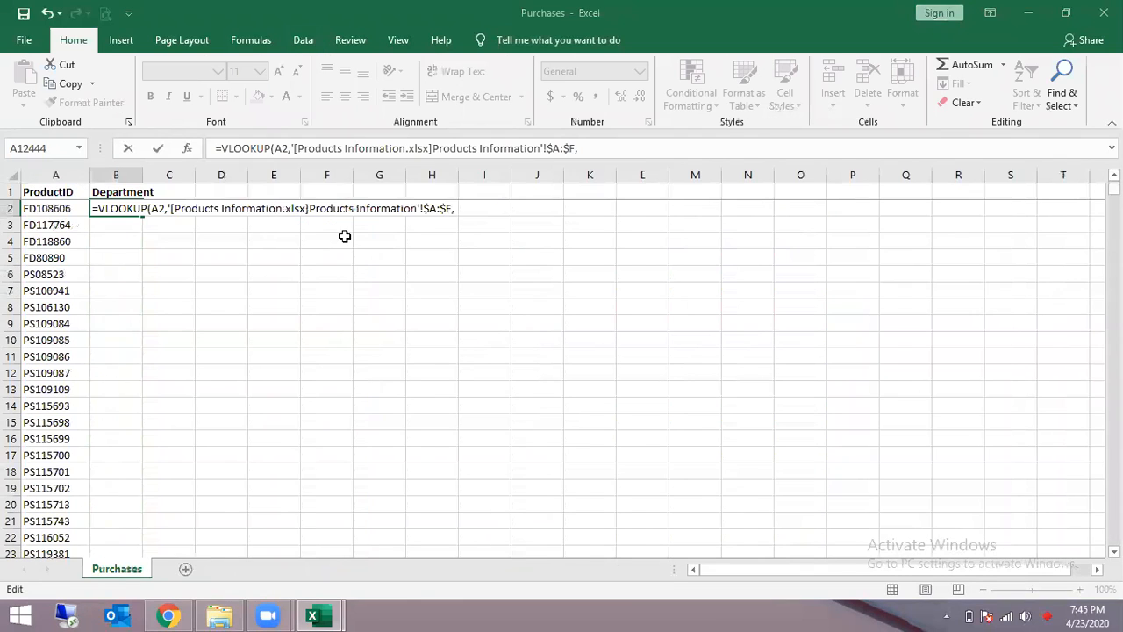
text(2)
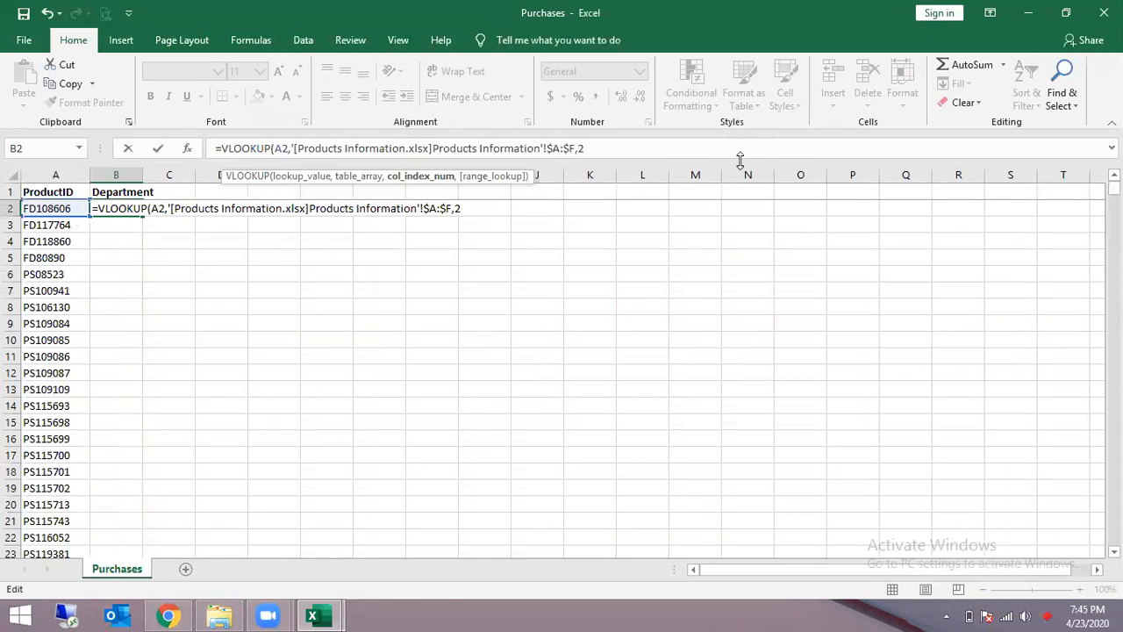
text(,)
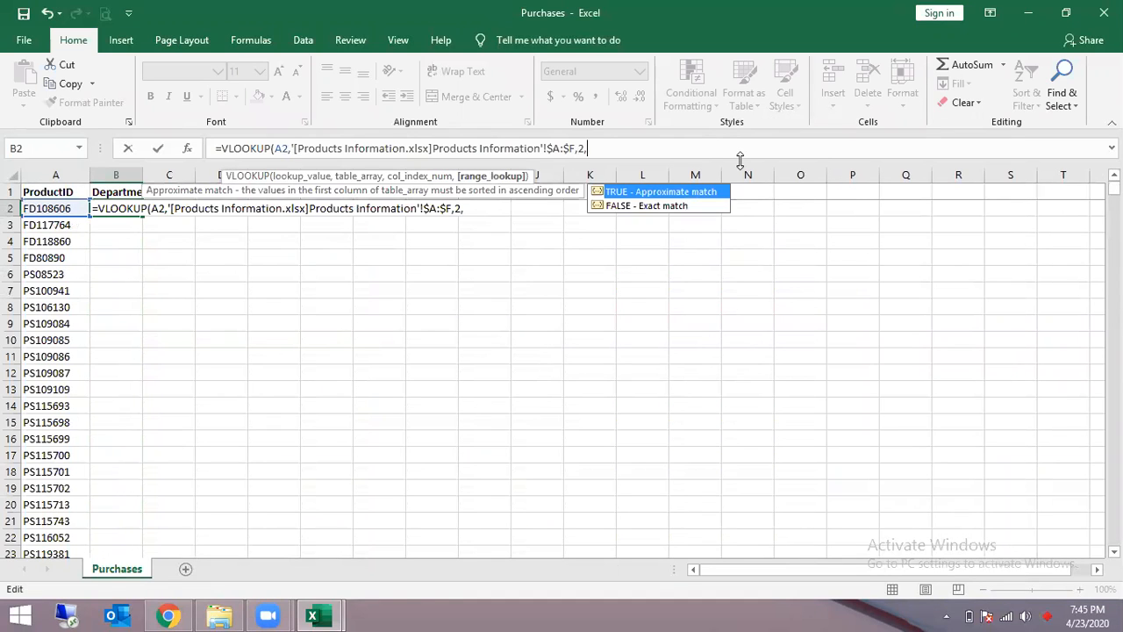
click(672, 207)
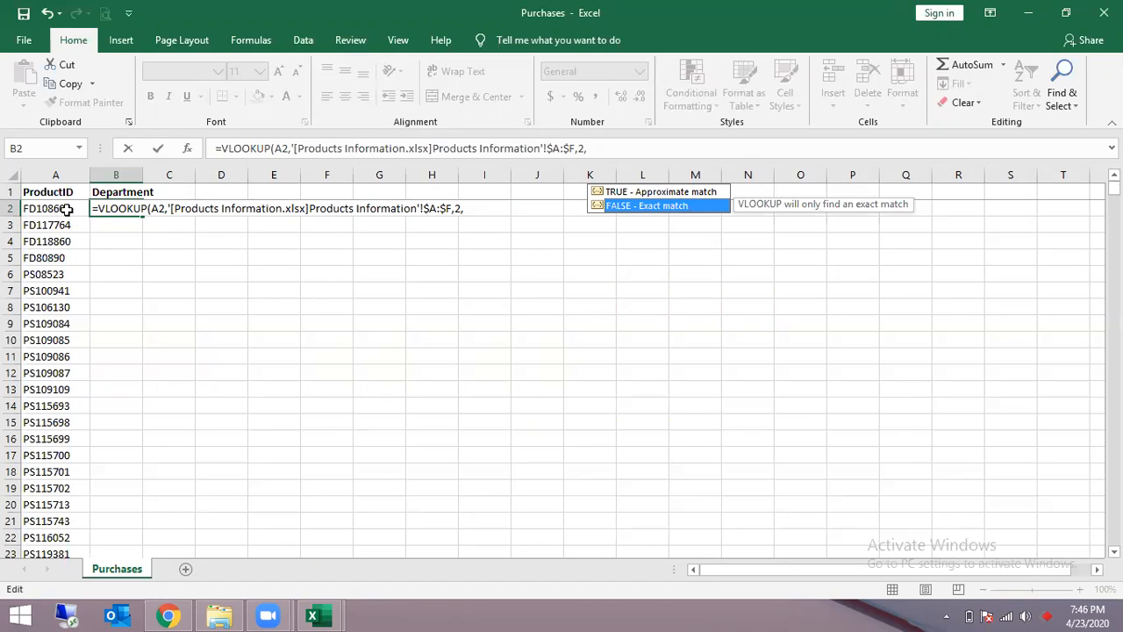
double_click(682, 207)
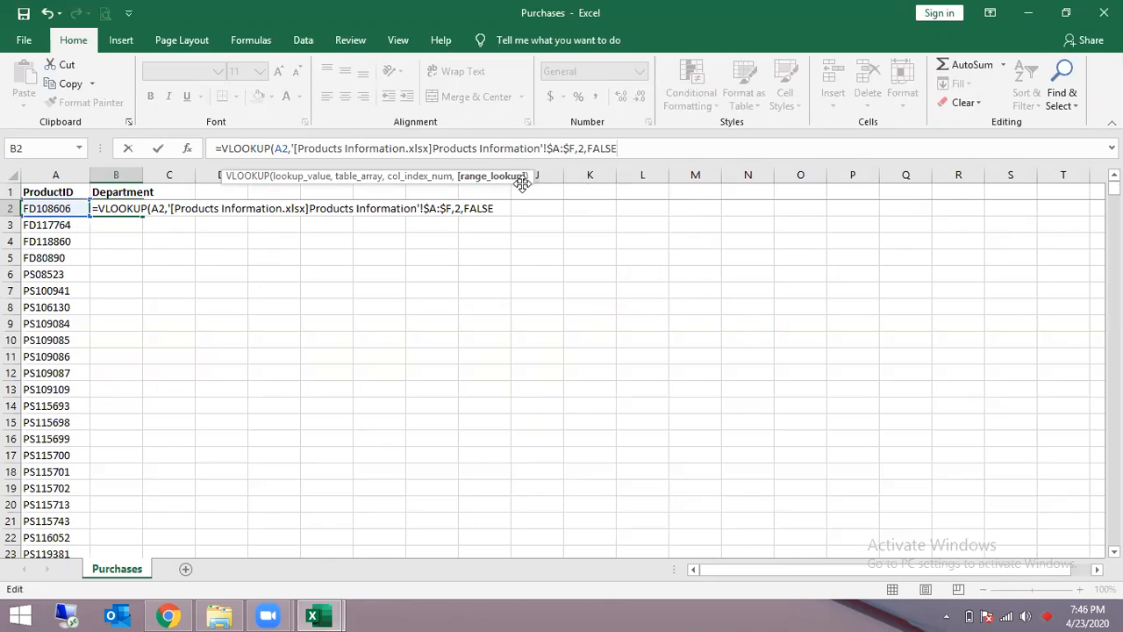
key(Return)
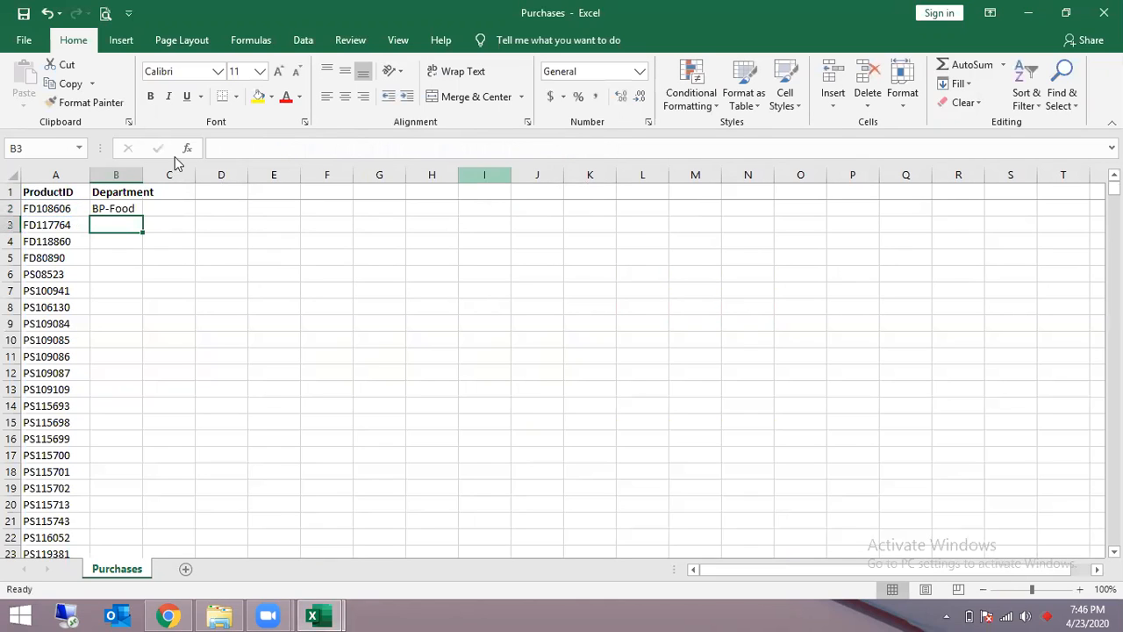
drag(143, 170, 212, 176)
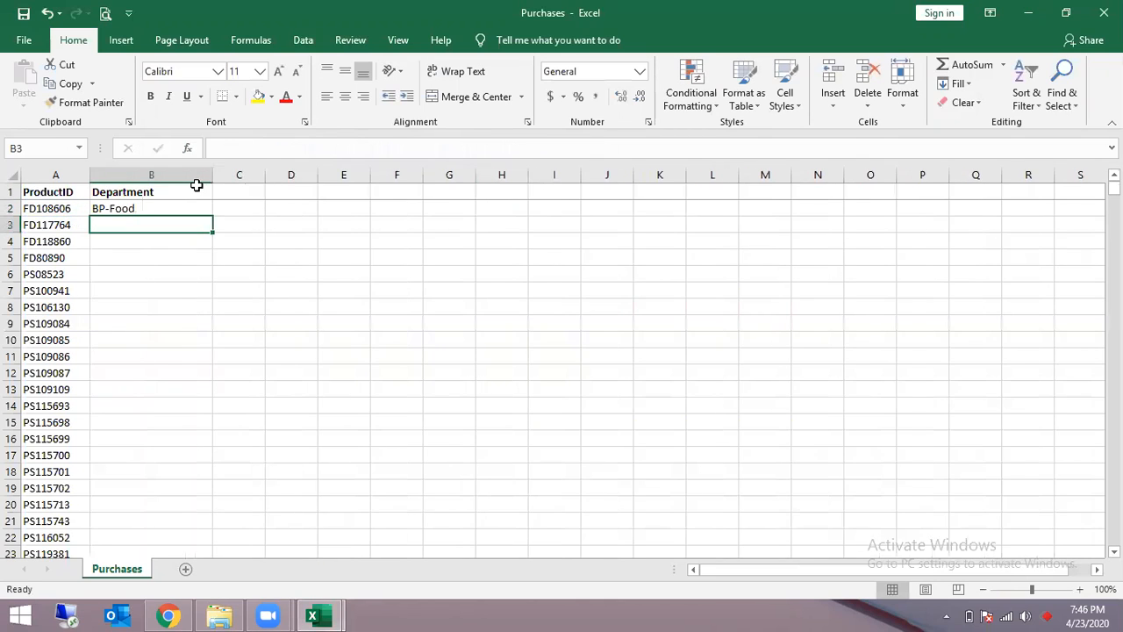
- Change the column index of the VLOOKUP formula in B2 to 3 to return the Main Category
click(149, 207)
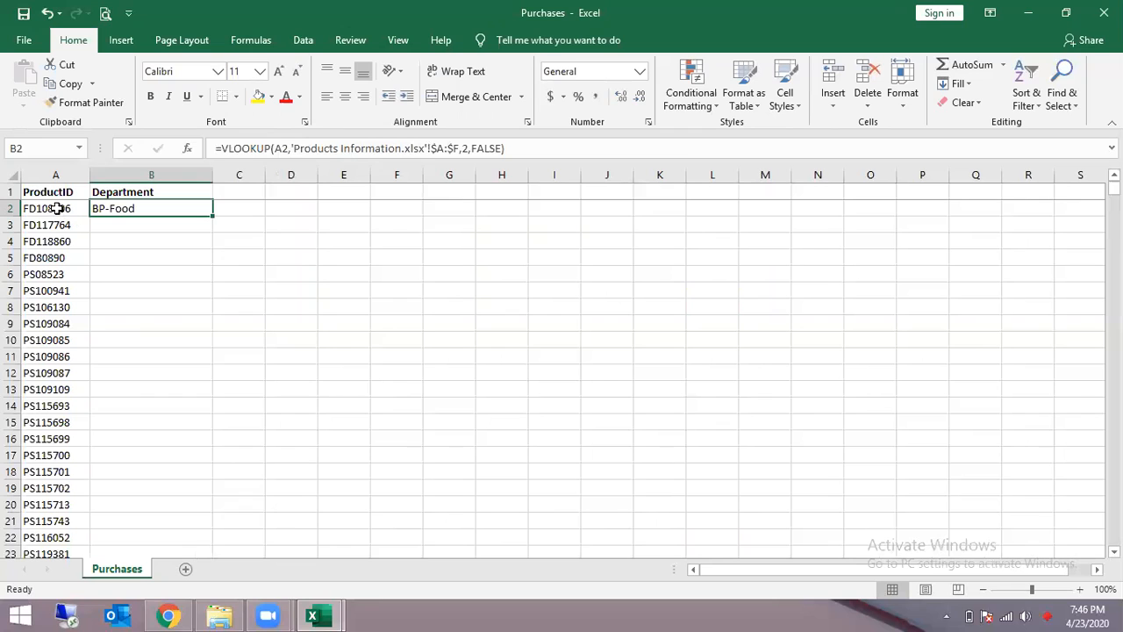
click(295, 148)
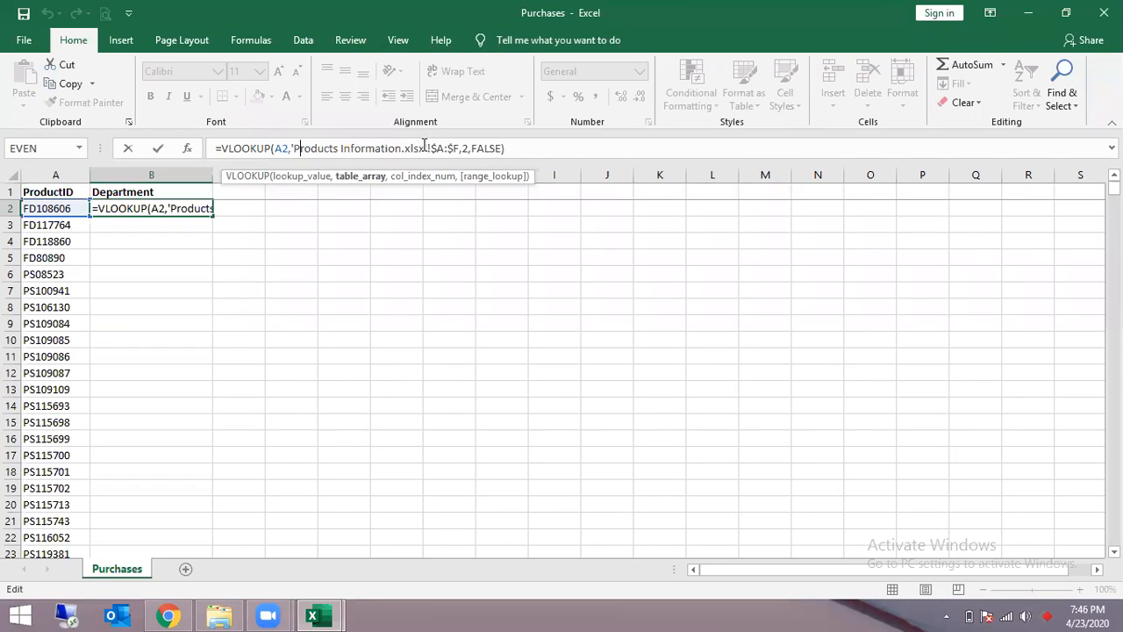
click(468, 149)
double_click(464, 148)
text(3)
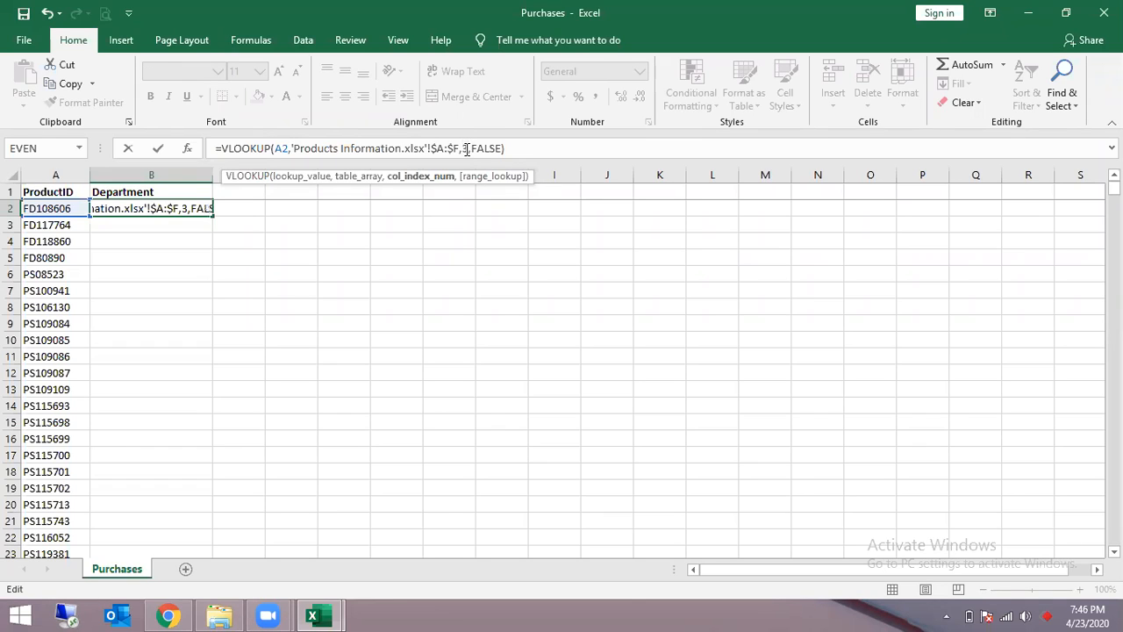
key(Return)
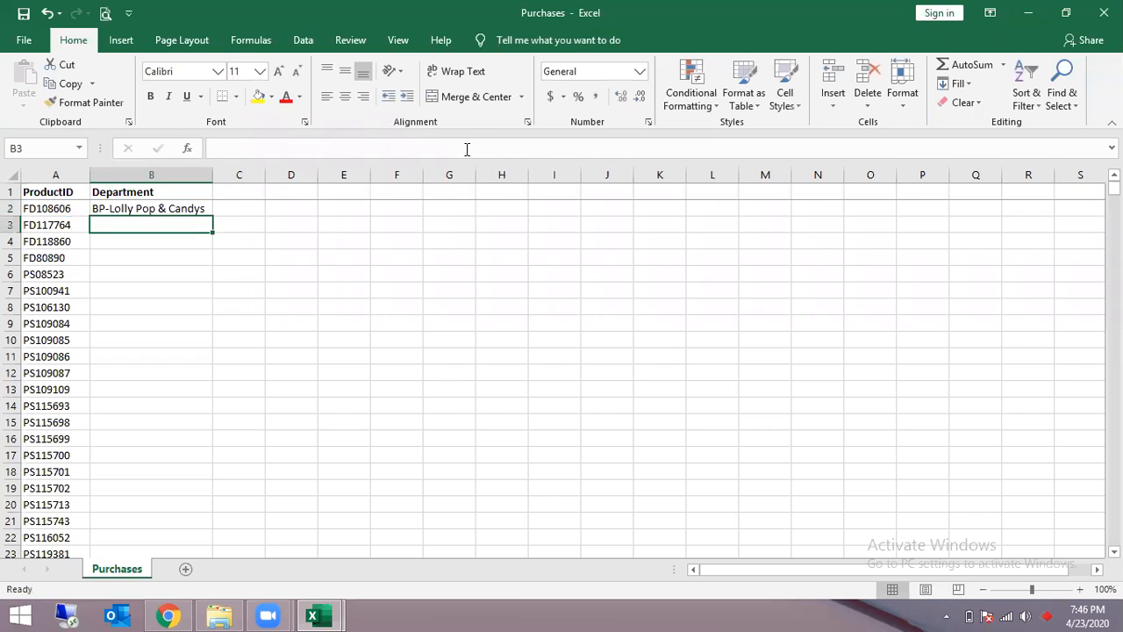
- Change the column index of the VLOOKUP formula in B2 to 2 to return the Department
key(Up)
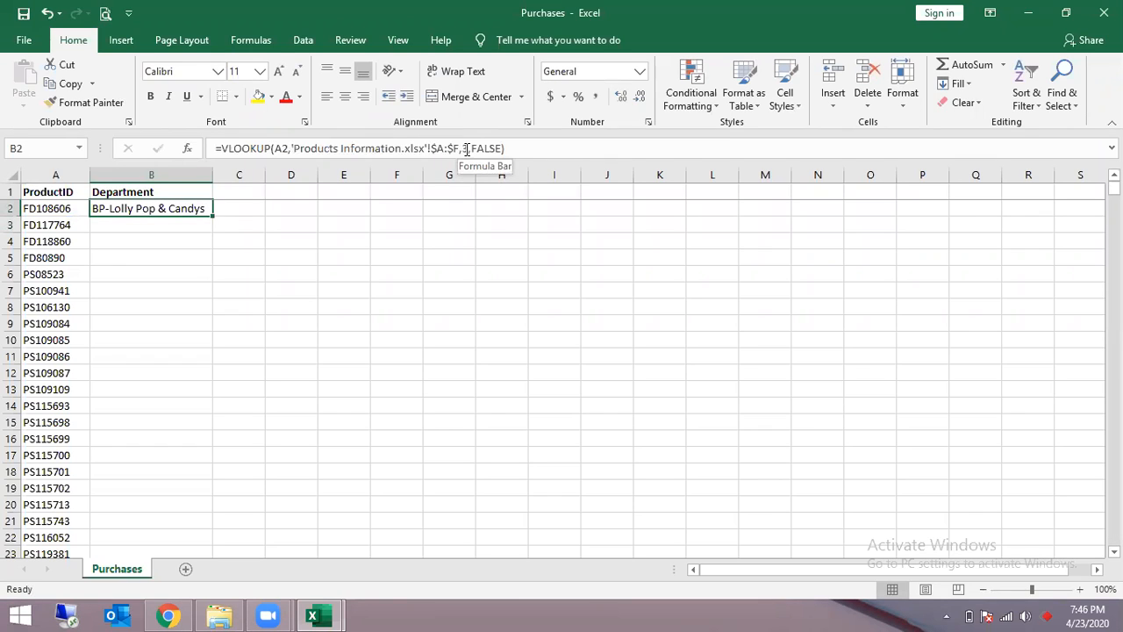
double_click(464, 148)
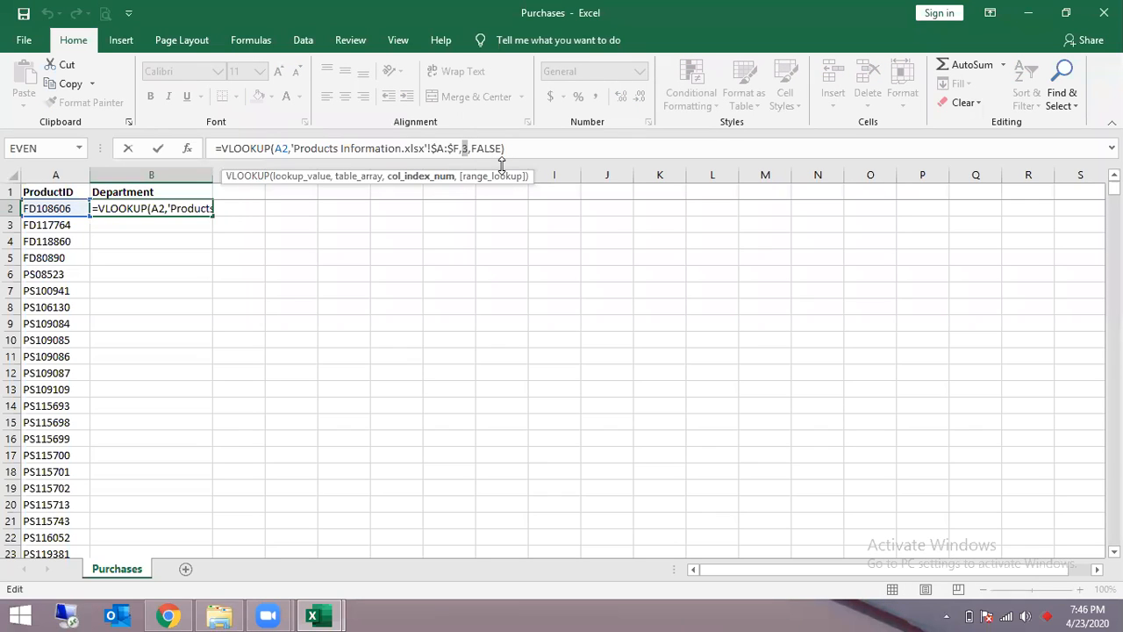
text(2)
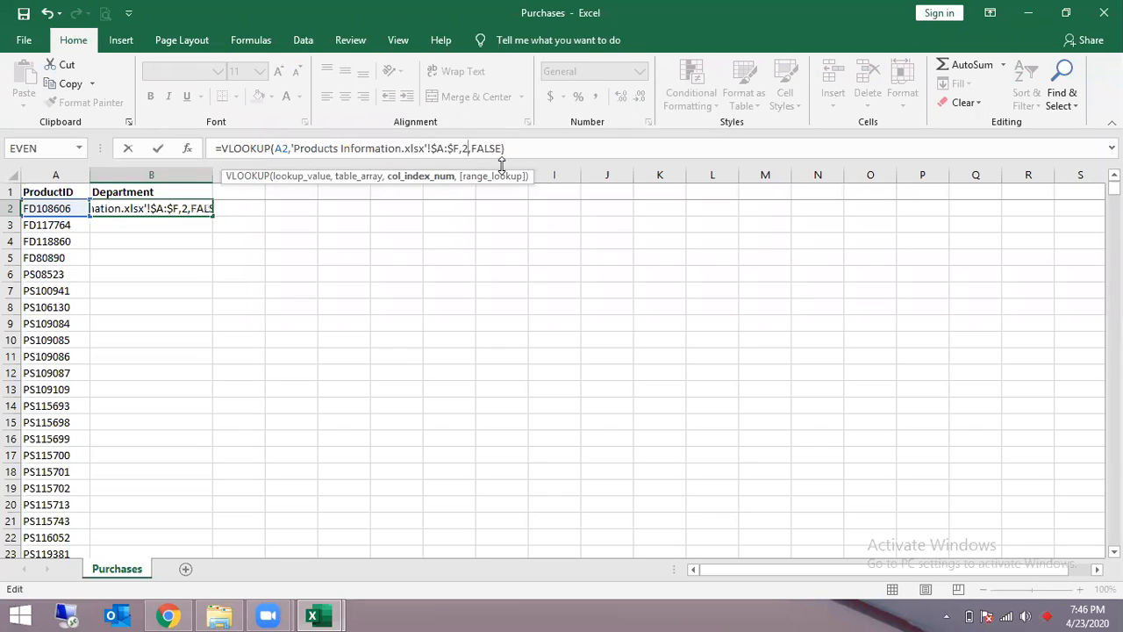
key(Right)
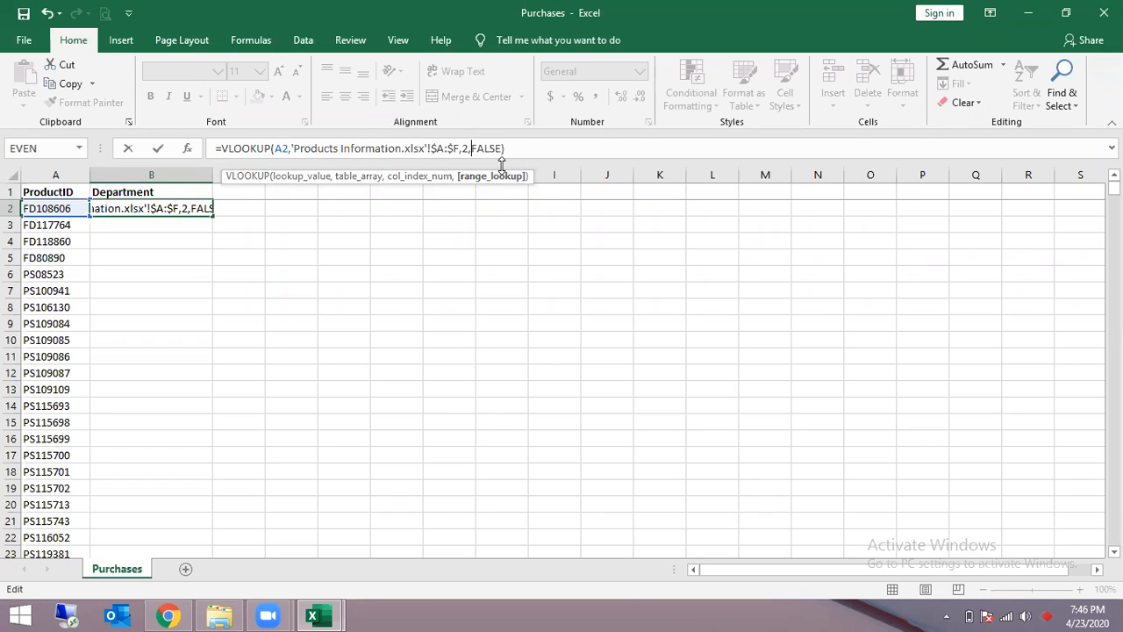
key(Return)
key(Up)
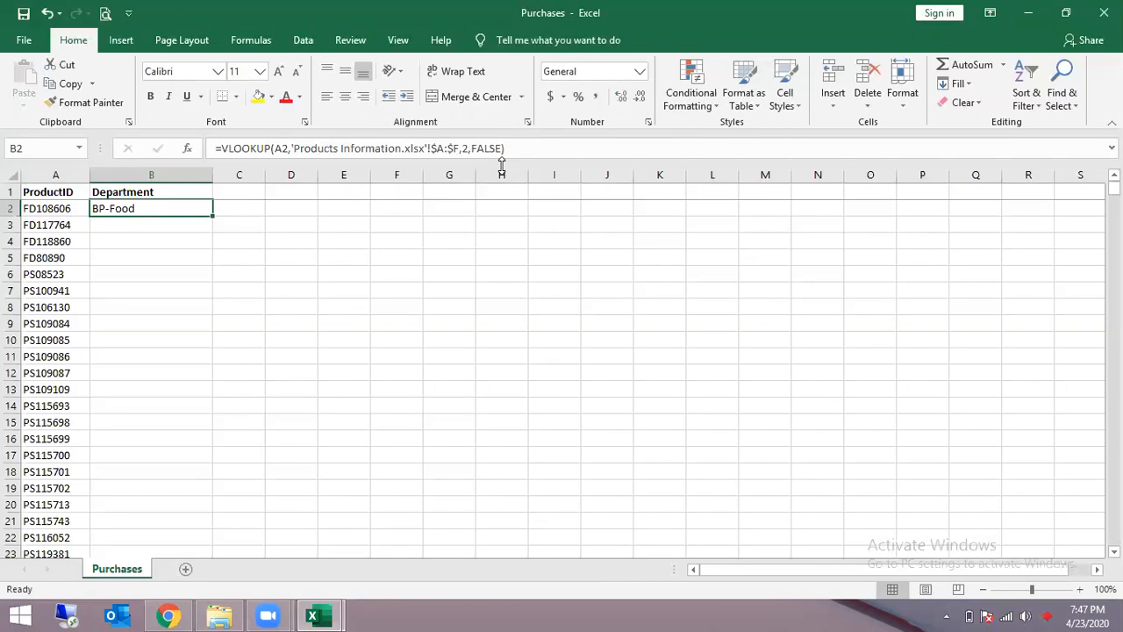
- Copy the VLOOKUP formula from B2 down through B20 and clear the copy selection
key(ctrl+c)
key(shift+Down)
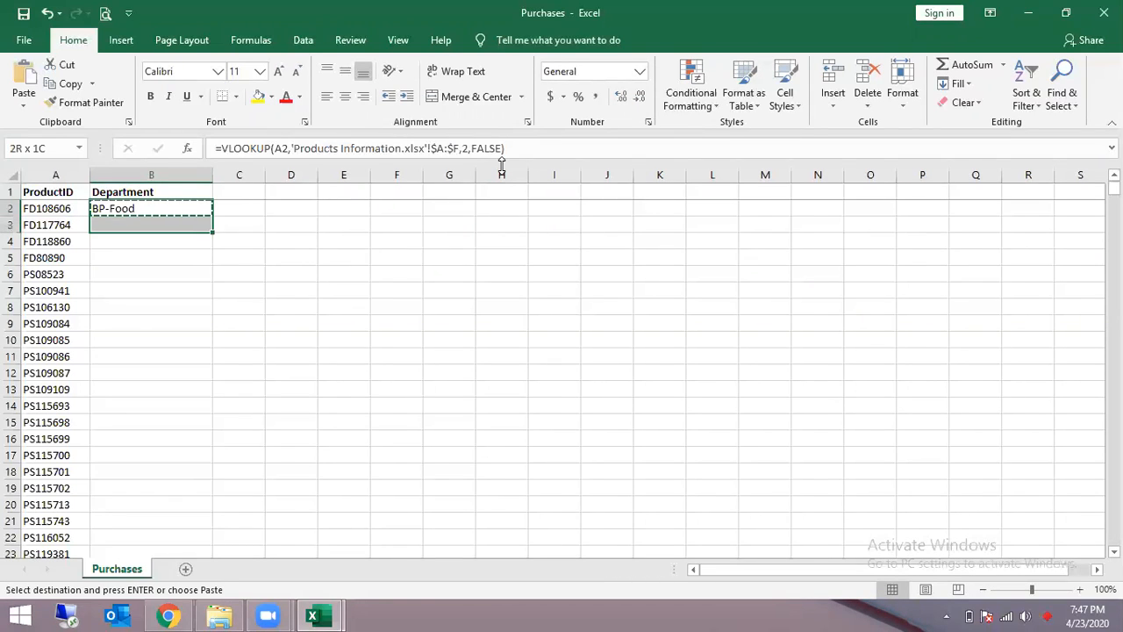
key(shift+Down)
key(shift+Down)
key(shift+Down)
key(shift+Down)
key(shift+Down)
key(shift+Down)
key(shift+Down)
key(shift+Down)
key(shift+Down)
key(shift+Down)
key(shift+Down)
key(shift+Down)
key(shift+Down)
key(shift+Down)
key(shift+Down)
key(shift+Down)
key(shift+Down)
key(ctrl+v)
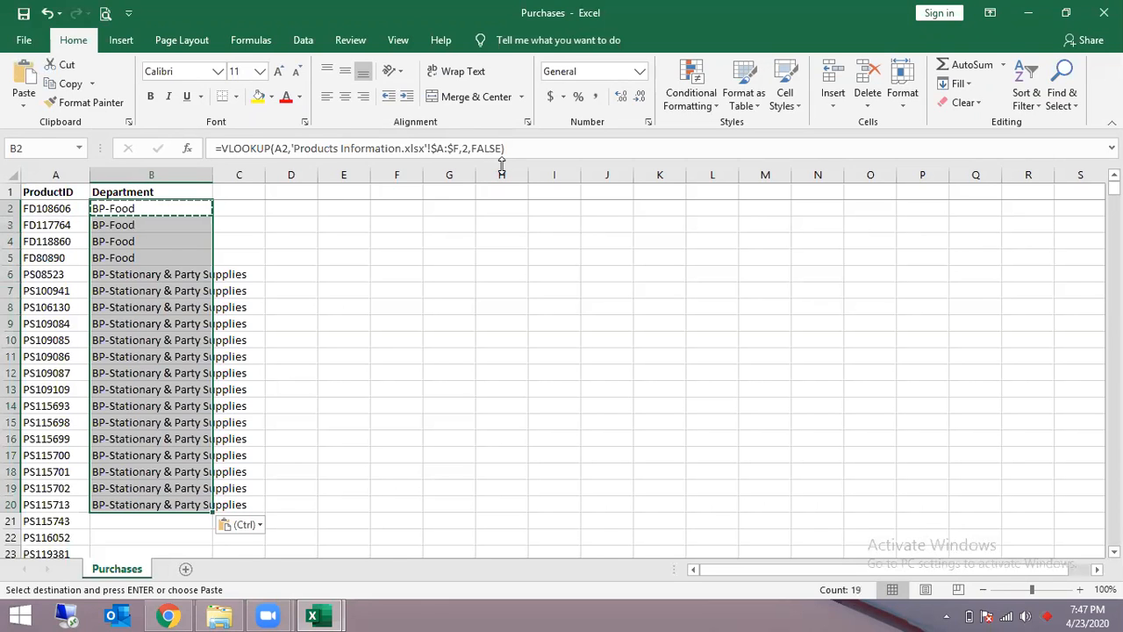
key(Escape)
- AutoFit the width of the Department column to its contents
key(Down)
key(ctrl+space)
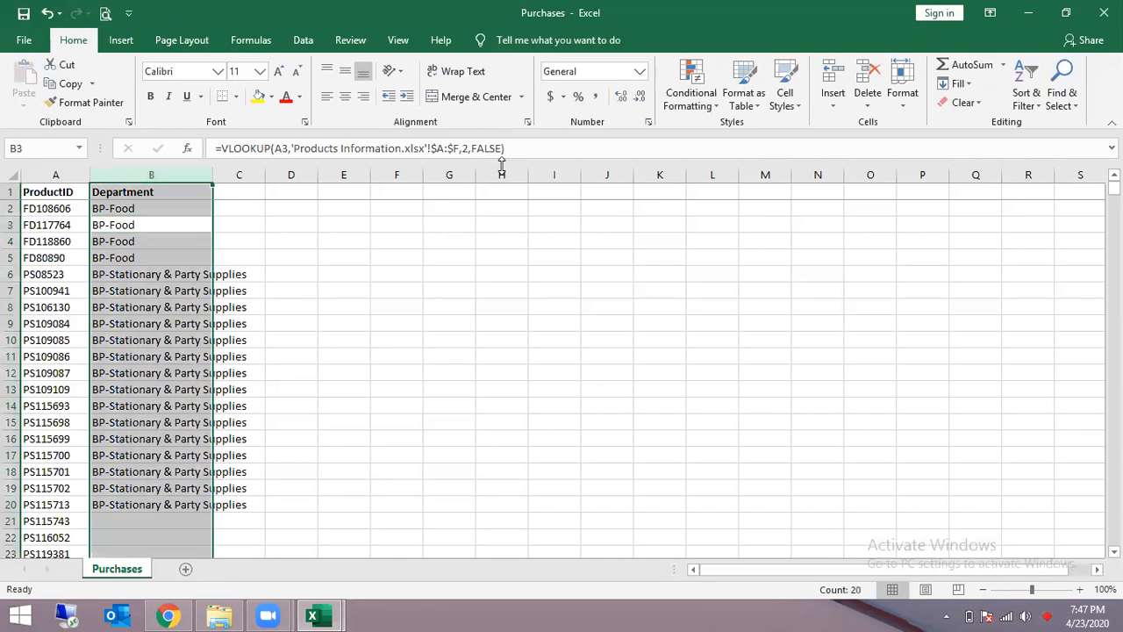
key(alt+h)
key(o)
key(i)
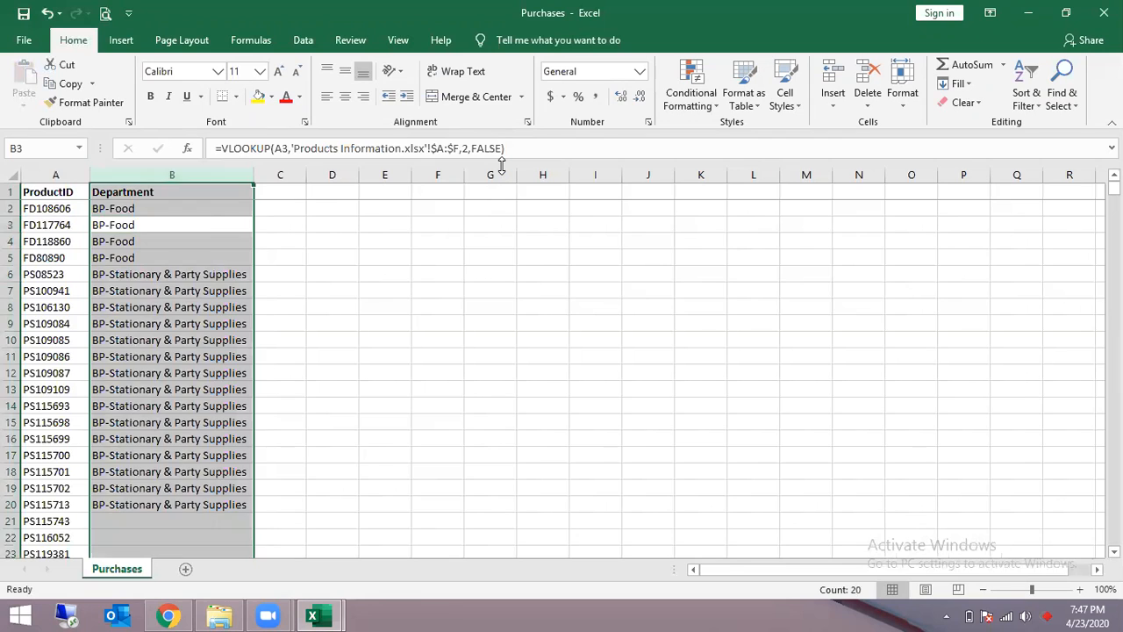
key(Left)
key(Right)
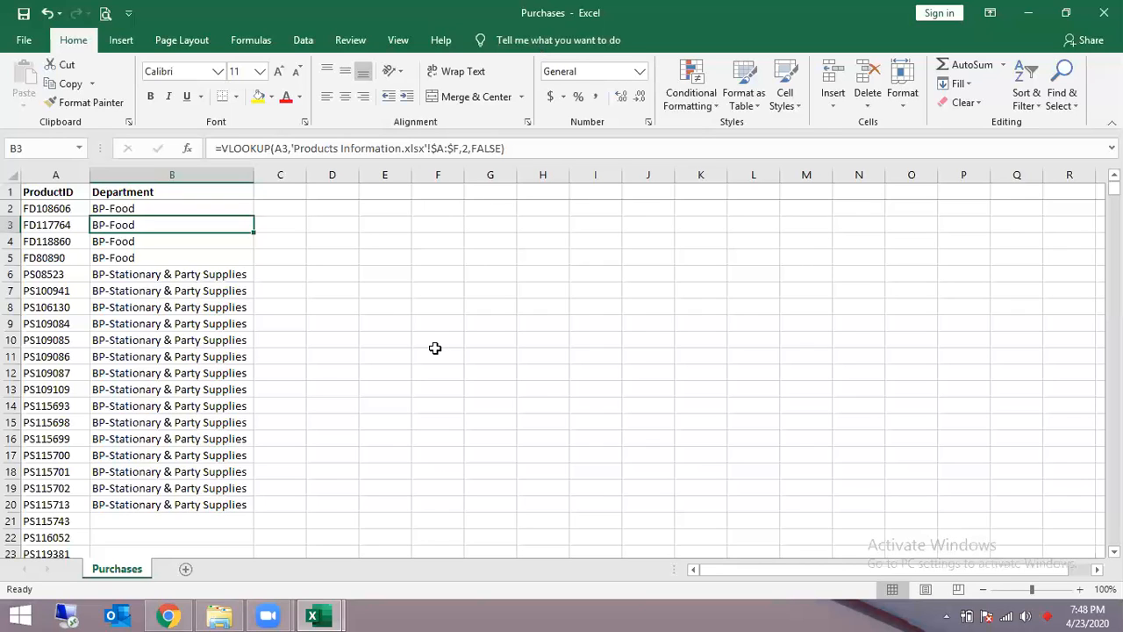
mouse_move(267, 615)
click(368, 543)
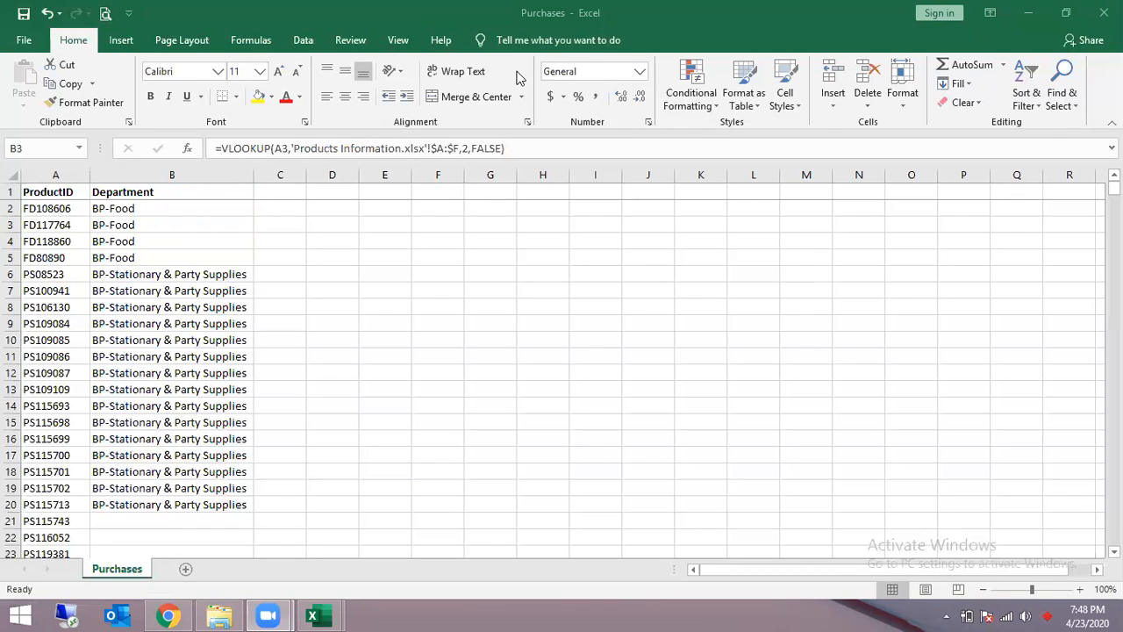
click(165, 291)
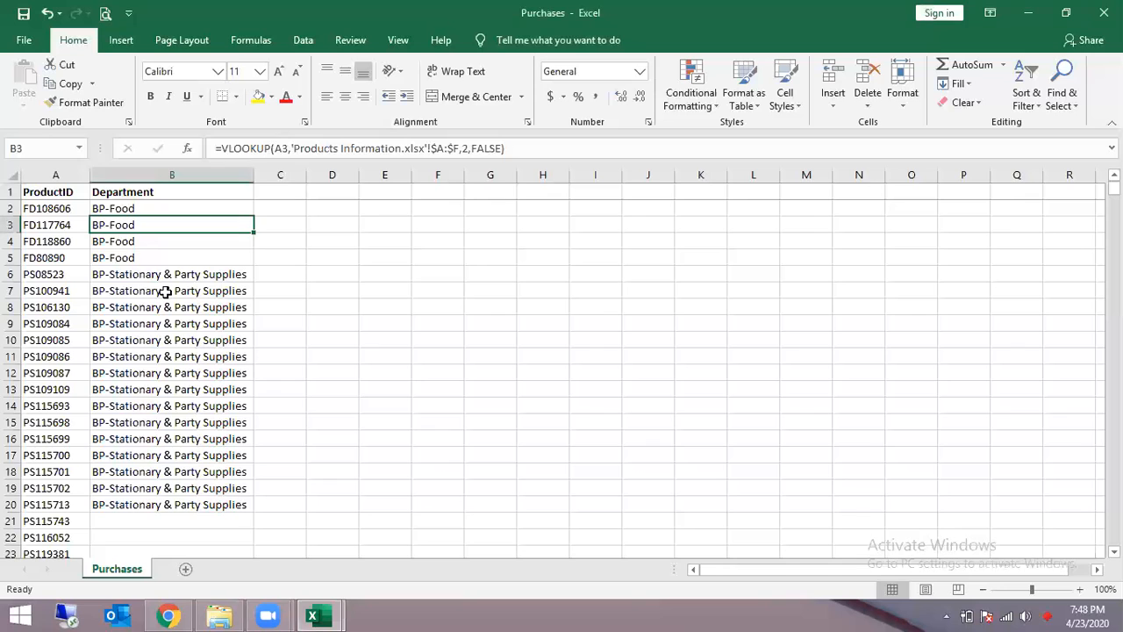
- Fill the Department VLOOKUP formula down from B20 to the last ProductID row, B11848
key(Left)
key(ctrl+Down)
key(Right)
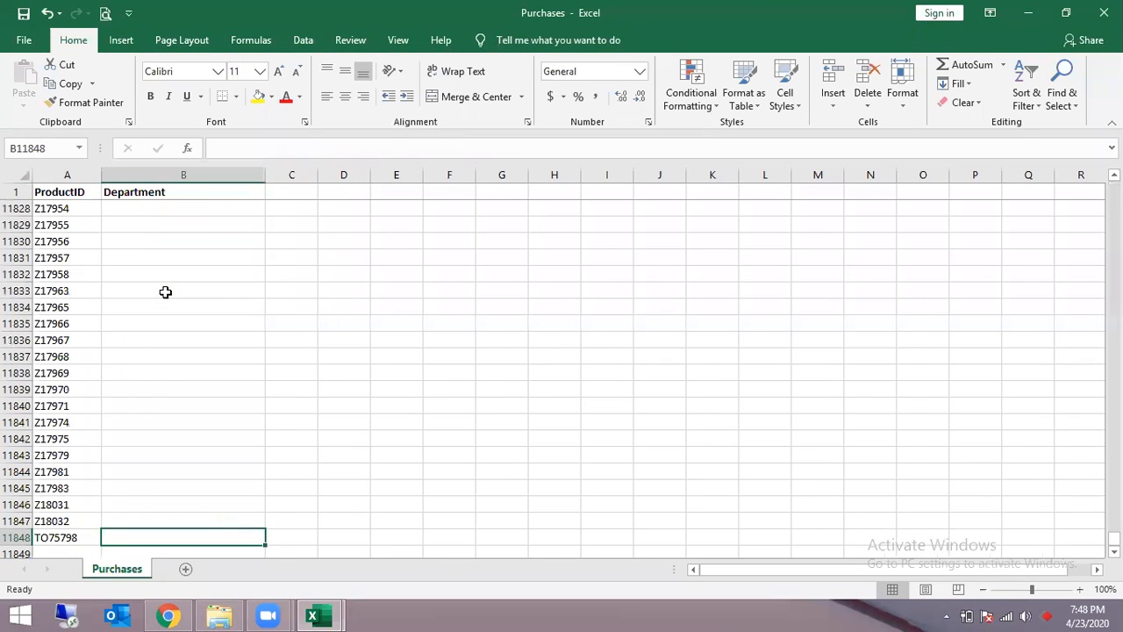
key(ctrl+shift+Up)
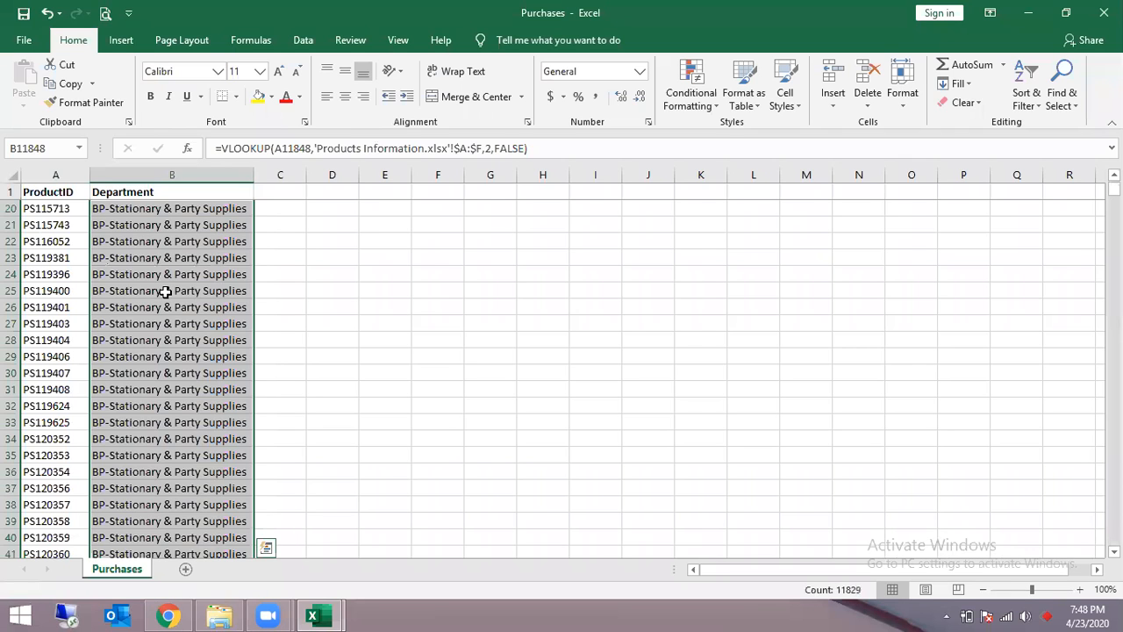
- Review the Department lookup results from the header downward through the first rows of the list
key(ctrl+Up)
key(shift+space)
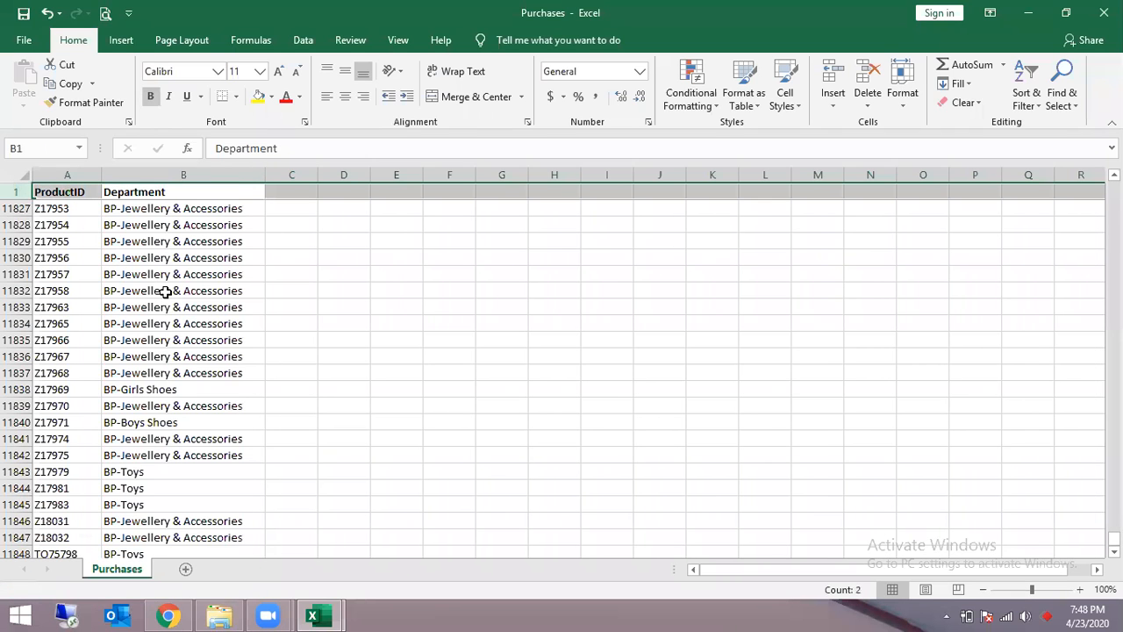
key(Down)
key(Down)
key(Down)
key(Down)
key(Down)
key(Down)
key(Down)
key(Down)
key(Down)
key(Down)
key(Down)
key(Down)
key(Down)
key(Down)
key(Down)
key(Down)
key(Down)
key(Down)
key(Down)
key(Down)
key(Down)
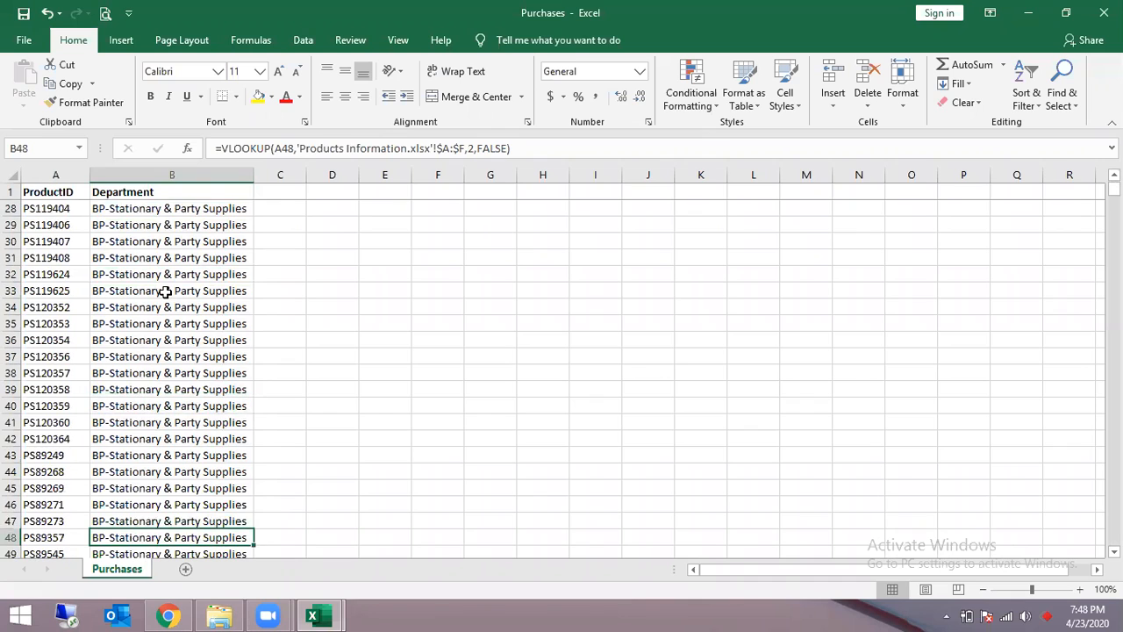
- Turn on filtering for the header row of the Purchases sheet
key(ctrl+Up)
key(shift+space)
key(ctrl+shift+l)
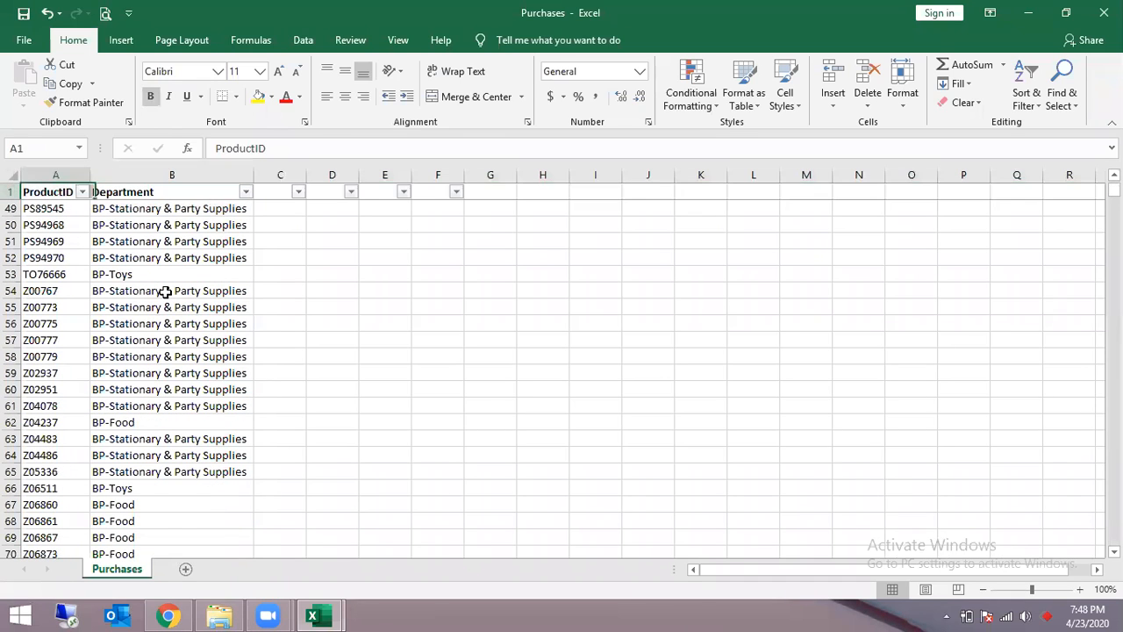
- Examine the list of department values in the Department column's filter without applying a filter
key(alt+Down)
key(Down)
key(Down)
key(Down)
key(Down)
key(Down)
key(Down)
key(Down)
key(Down)
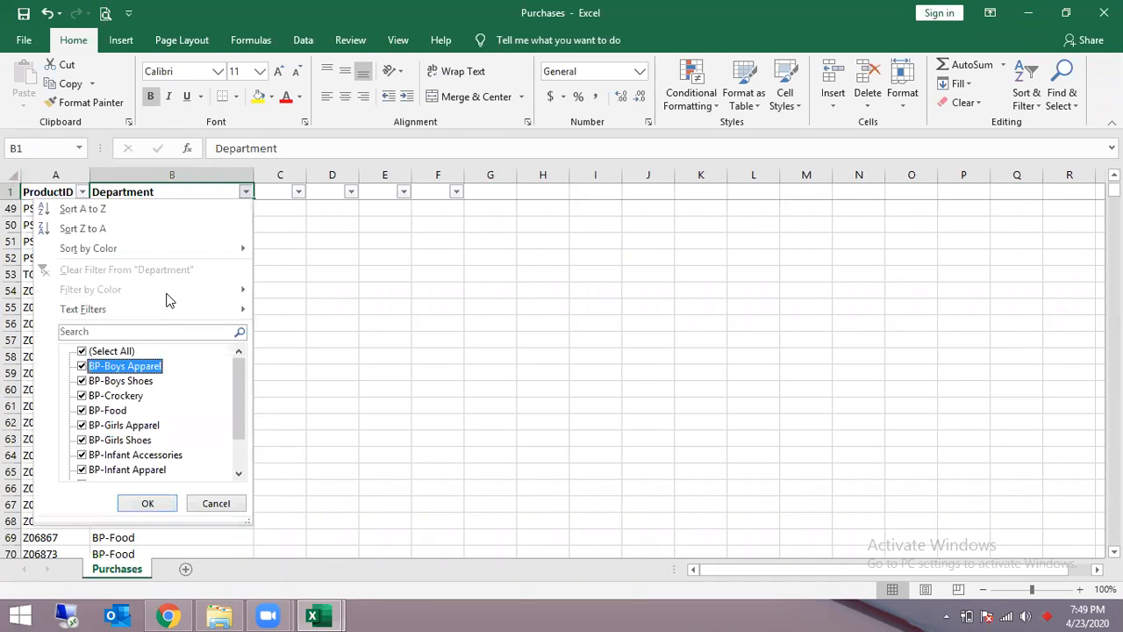
key(Down)
key(Down)
key(Down)
key(Down)
key(Down)
key(Down)
key(Down)
key(Down)
key(Down)
key(Escape)
- Add the column headers Main Category in C1 and Sub Category in D1
key(Right)
key(Left)
key(Down)
key(Up)
key(Right)
key(F2)
text(Main Cate)
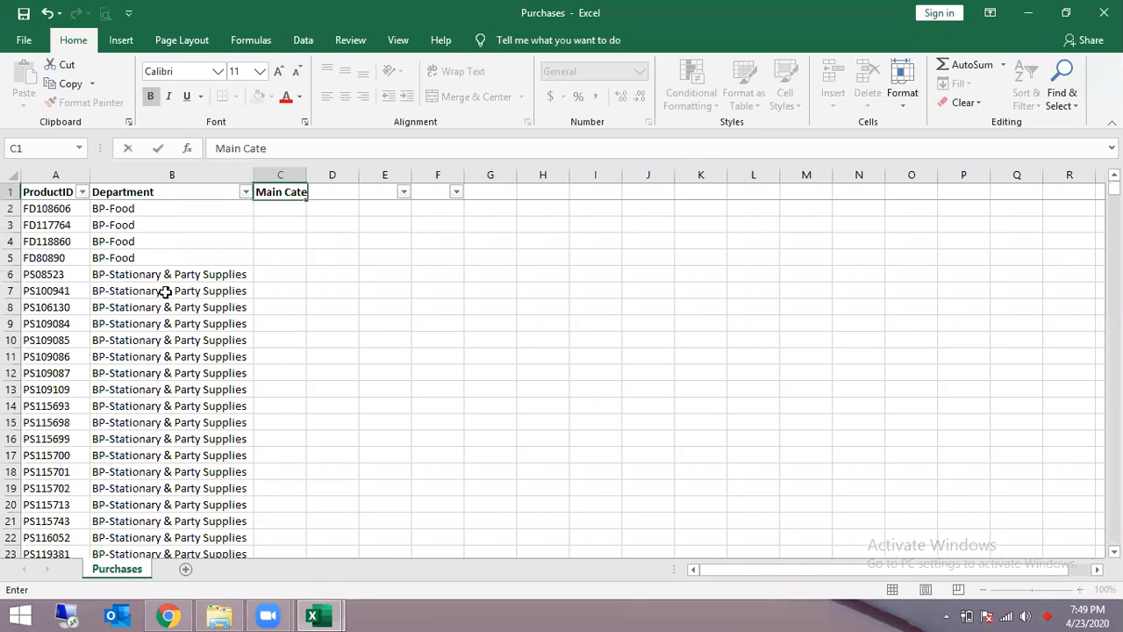
text(gory)
key(Tab)
text(Sun)
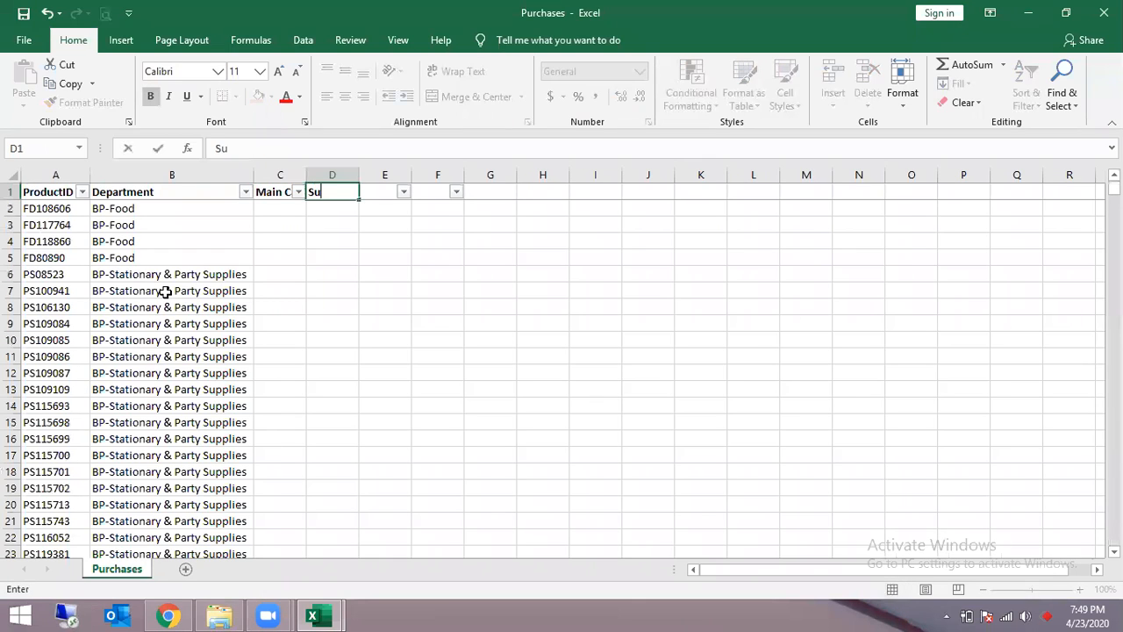
key(BackSpace)
text(b Category)
key(Left)
key(Left)
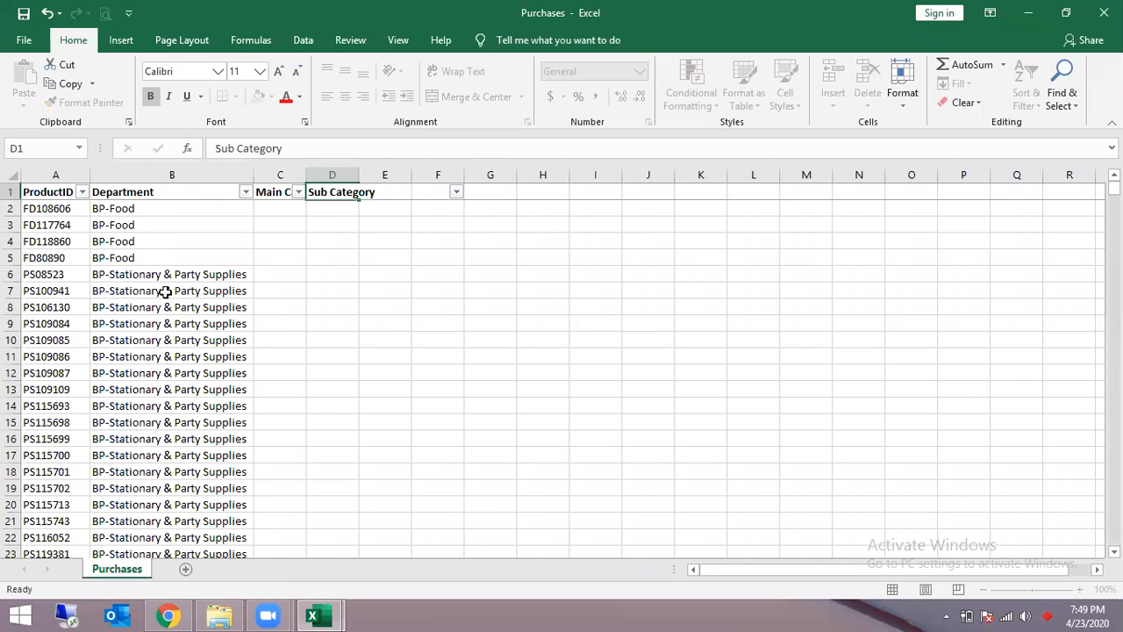
- AutoFit the widths of columns A through D so the new headers fit
key(ctrl+a)
key(alt+h)
key(o)
key(i)
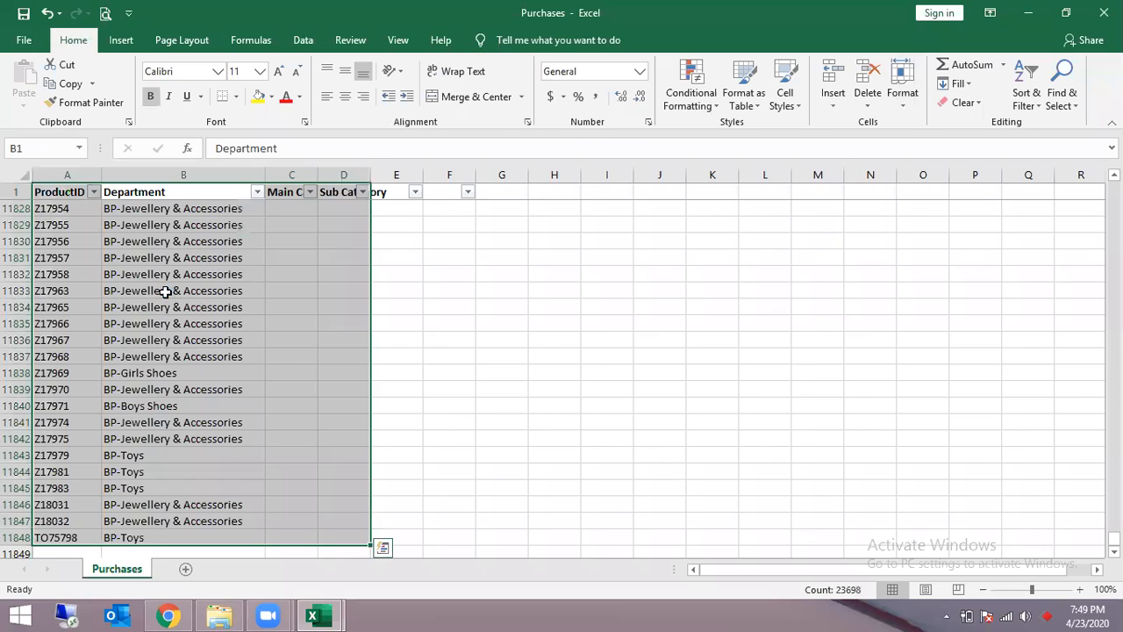
key(Right)
key(Left)
- Copy the full VLOOKUP formula text from B2 into C2, keeping A2 as the lookup value
key(Down)
key(Down)
key(Up)
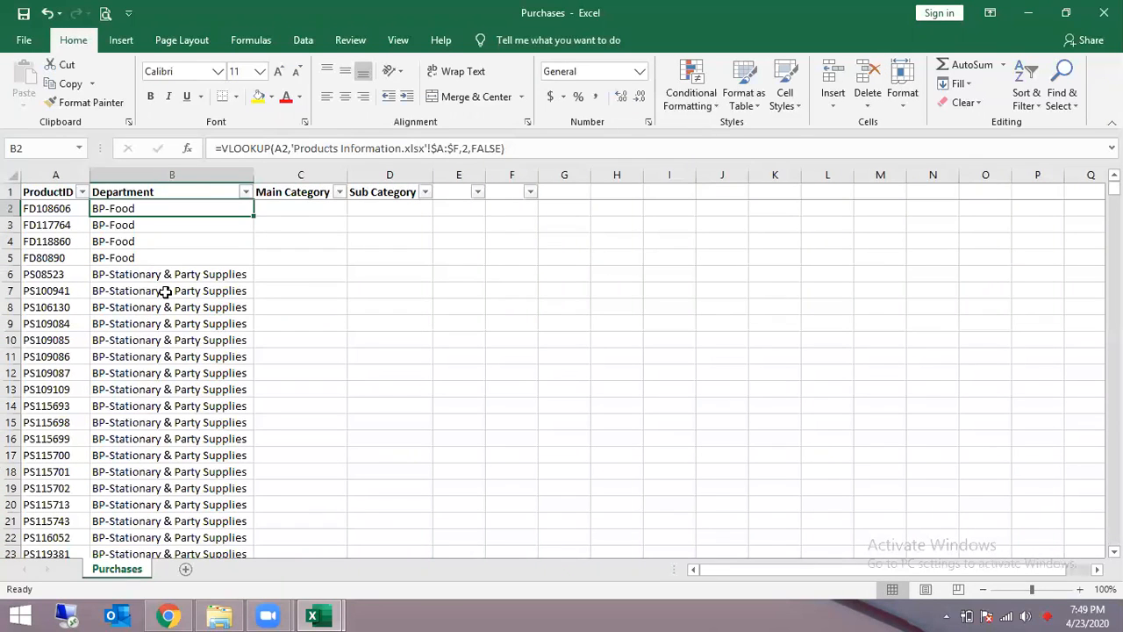
key(F2)
key(shift+Left)
key(shift+Left)
key(shift+Left)
key(shift+Left)
key(shift+Left)
key(shift+Left)
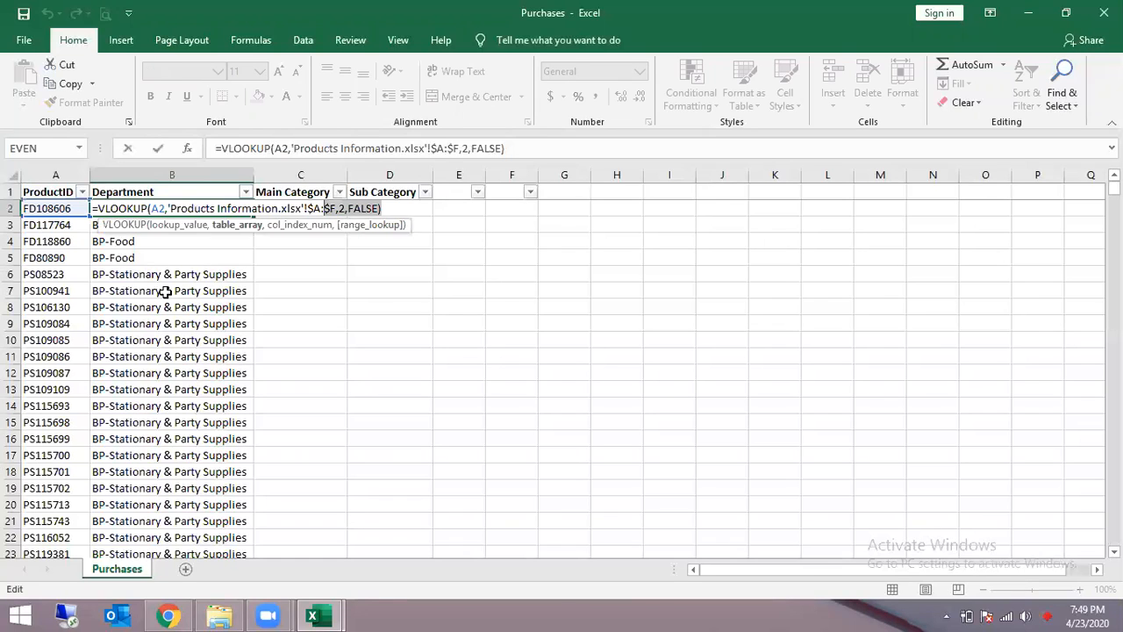
key(shift+Home)
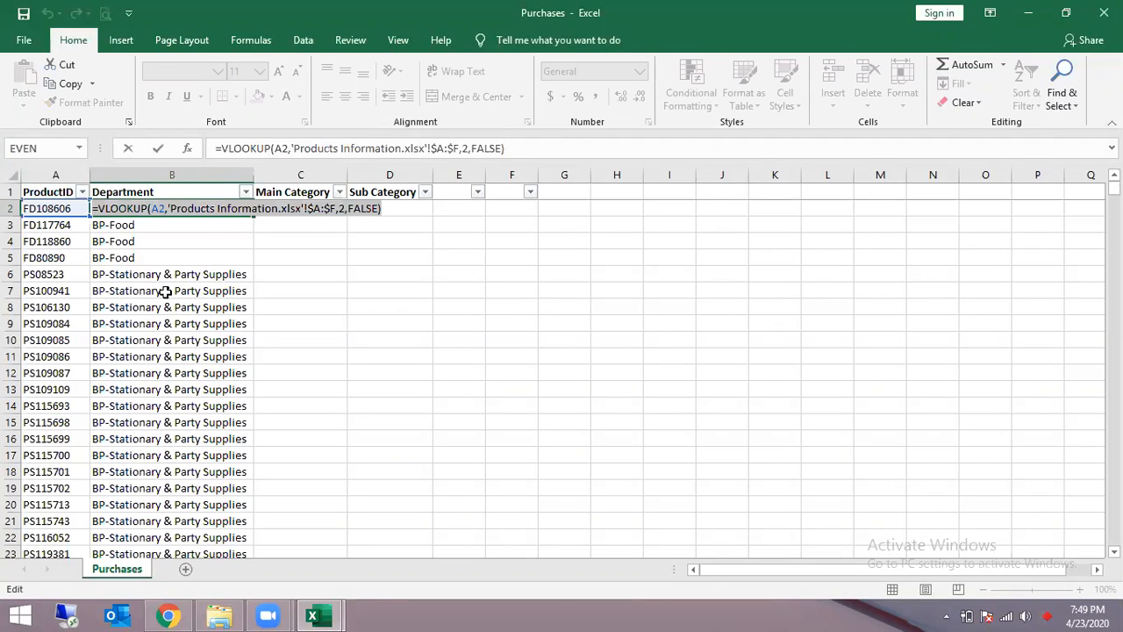
key(ctrl+c)
key(Tab)
key(F2)
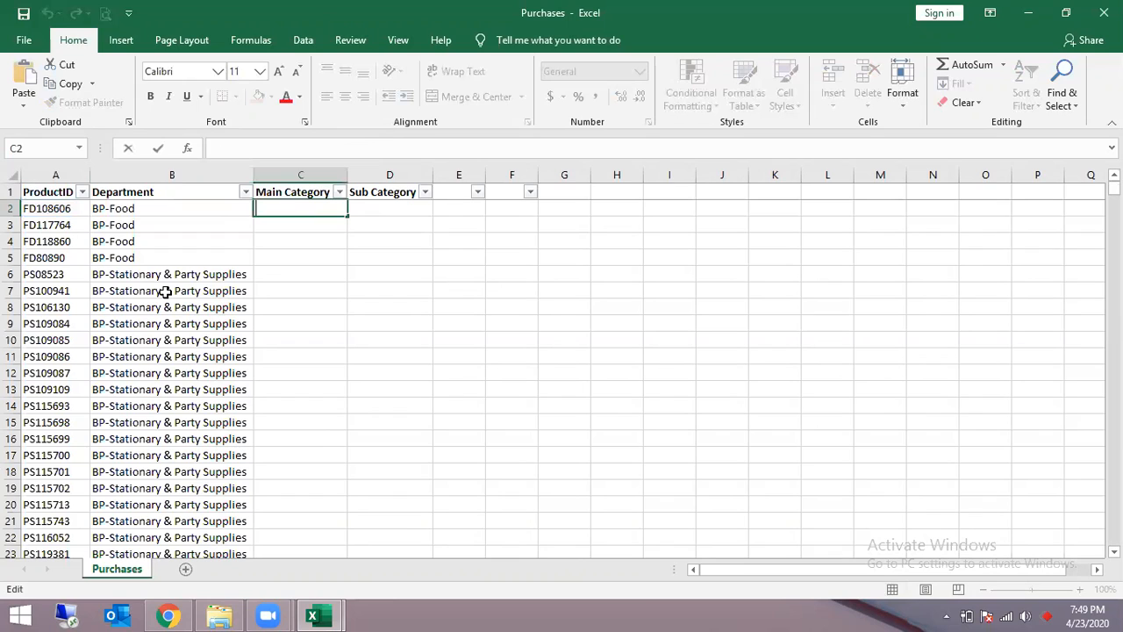
key(ctrl+v)
- Set the column index of the VLOOKUP formula in C2 to 3 and confirm the formula
key(Left)
key(Left)
key(Left)
key(Left)
key(Left)
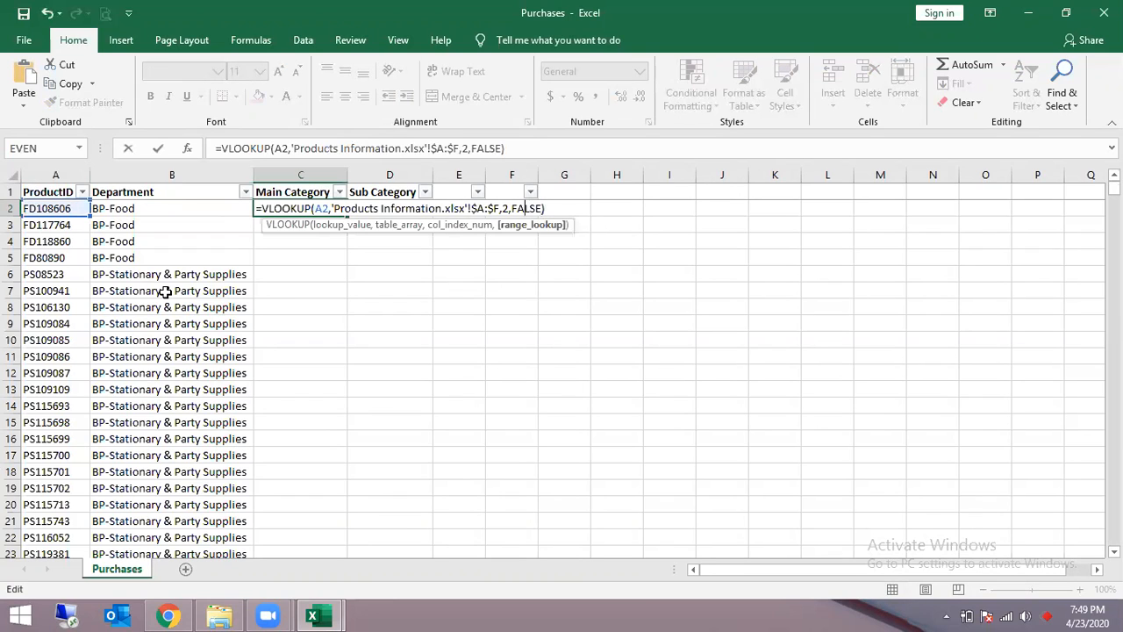
key(Left)
key(Left)
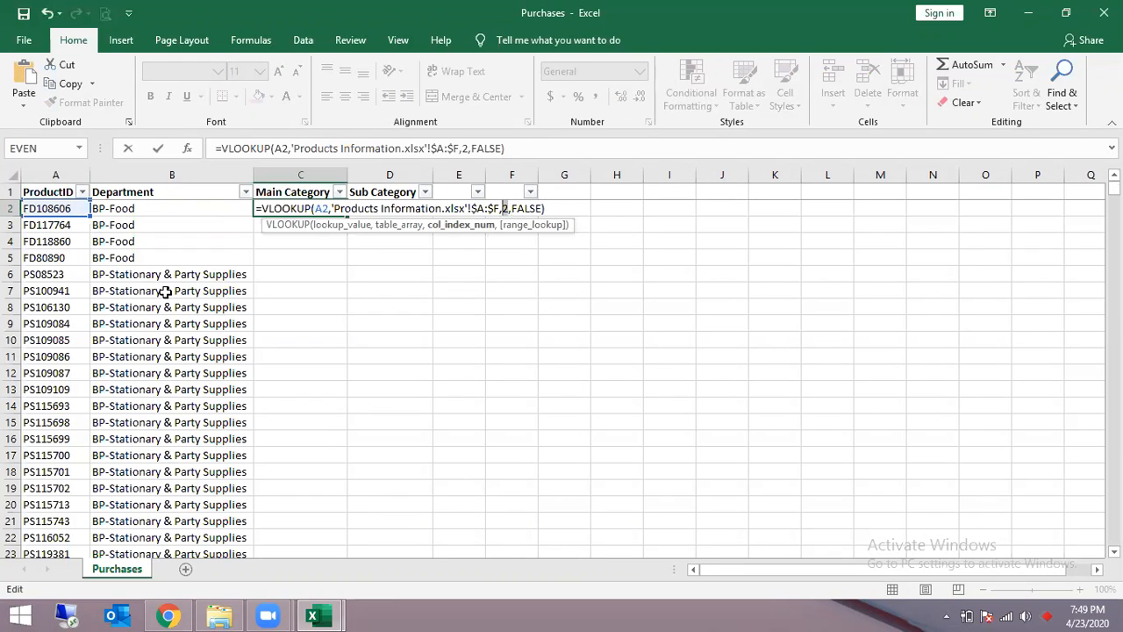
key(Delete)
text(3)
key(Return)
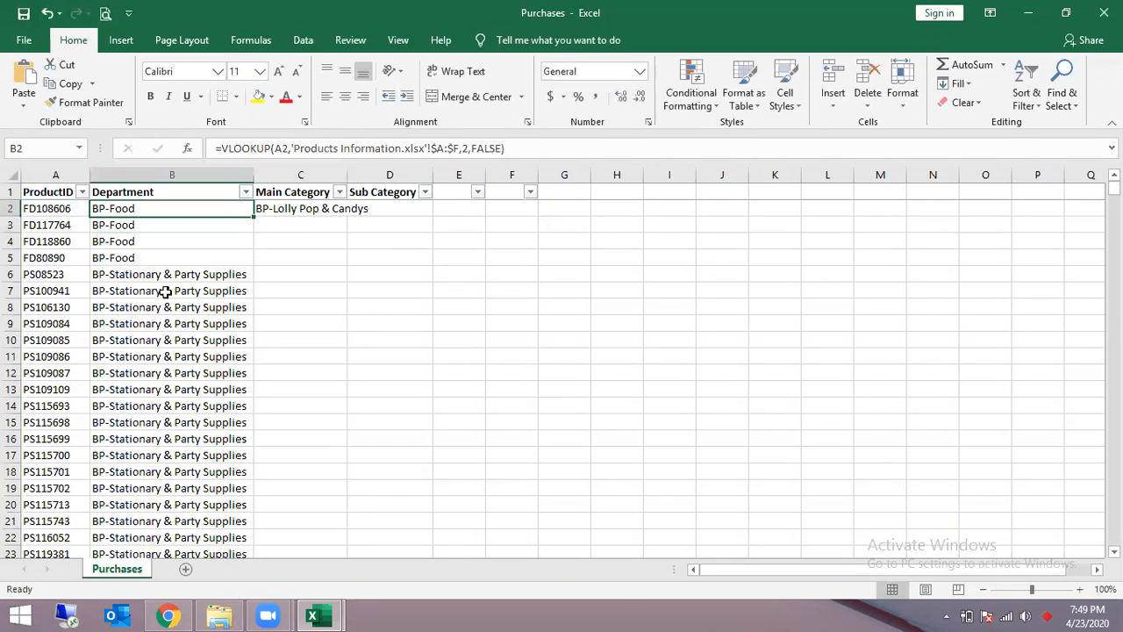
- AutoFit the width of the Main Category column to its contents
key(Up)
key(ctrl+space)
key(alt+h)
key(o)
key(i)
key(Up)
key(Down)
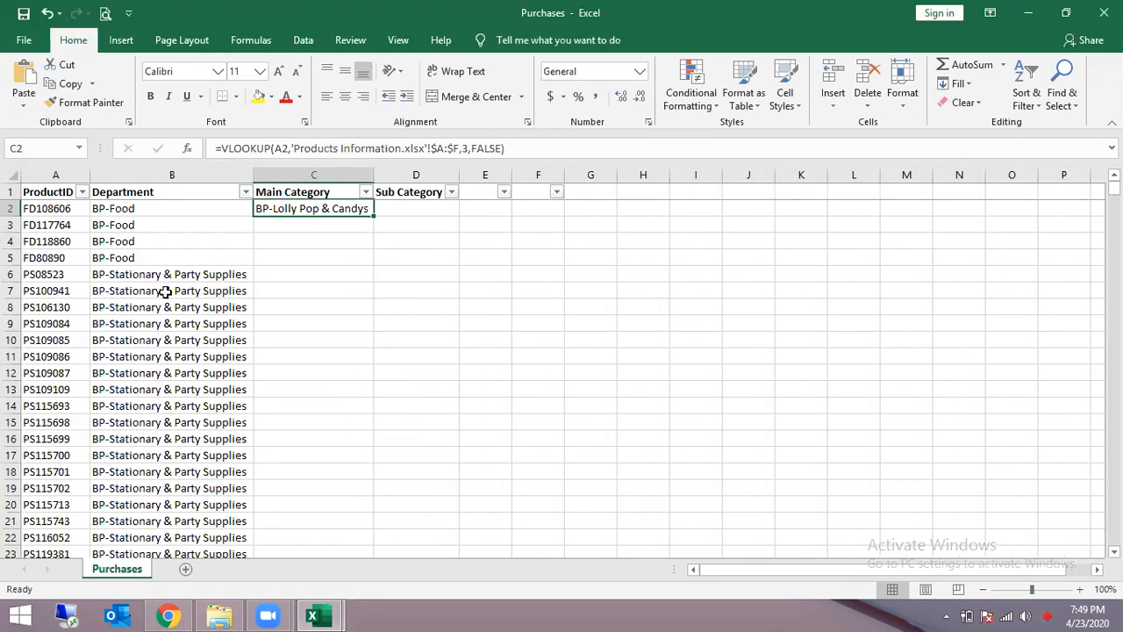
- Copy the VLOOKUP cell C2 into D2 under Sub Category and inspect the pasted formula's lookup reference
key(ctrl+c)
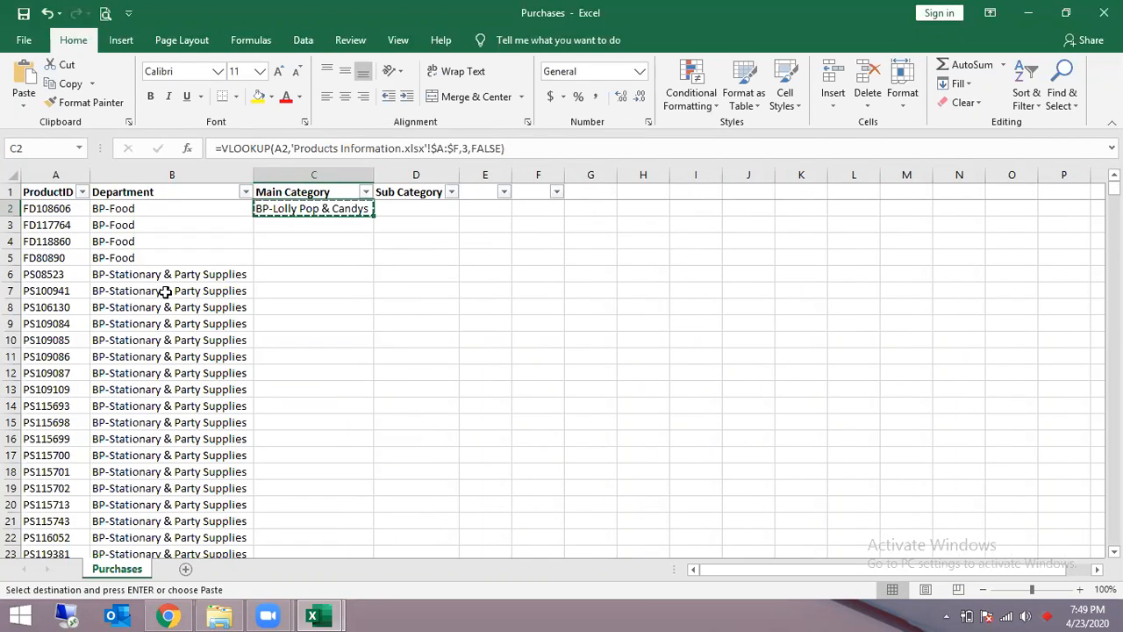
key(Right)
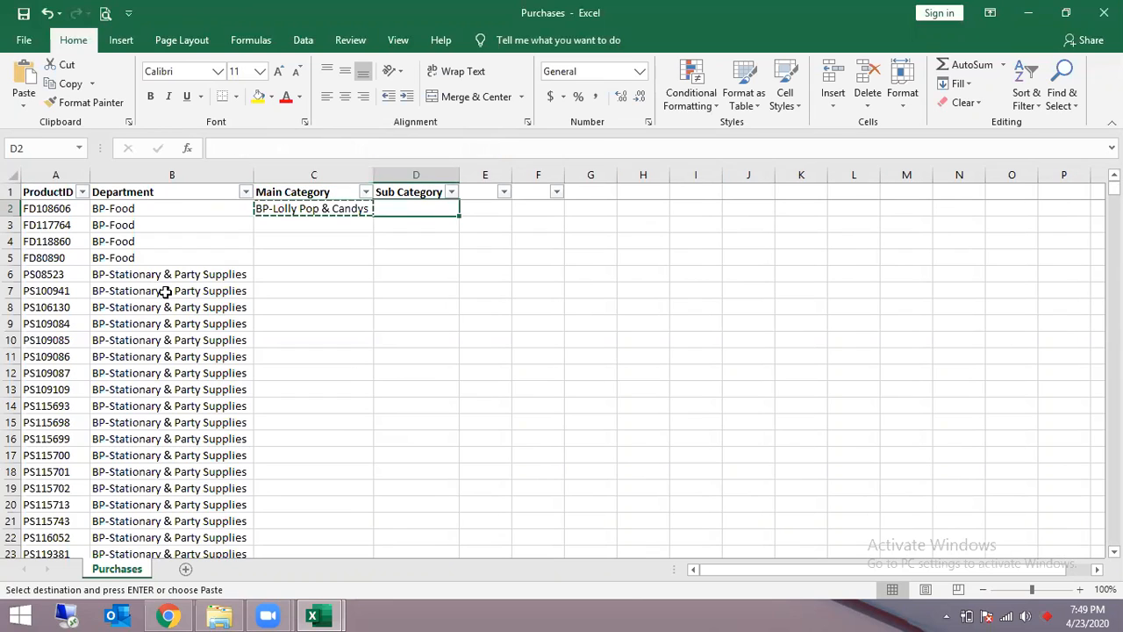
key(ctrl+v)
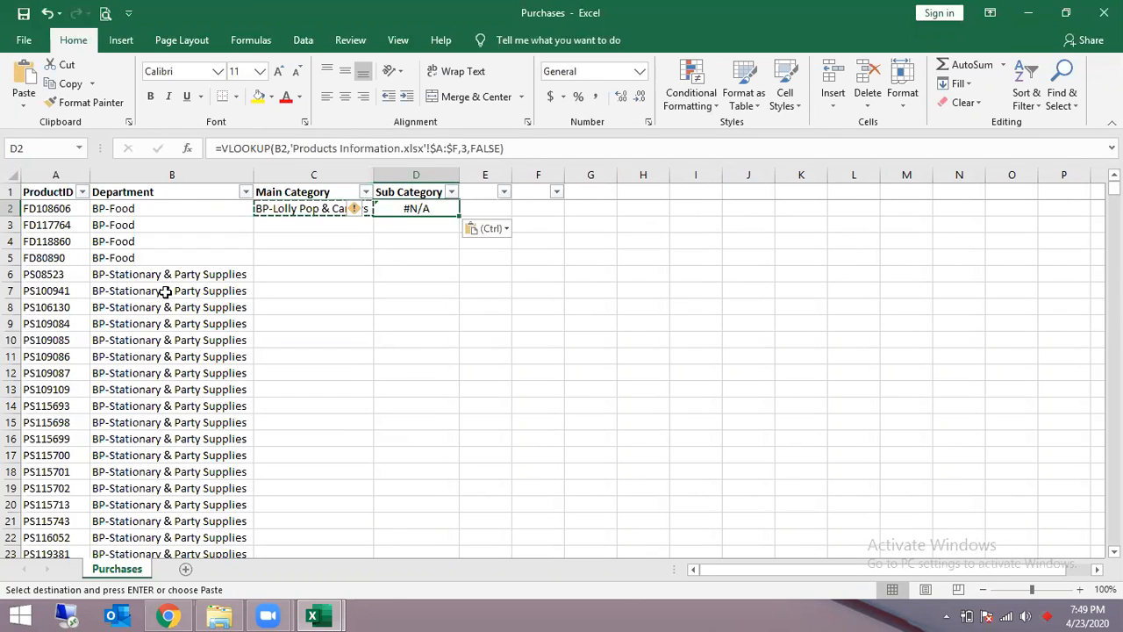
key(F2)
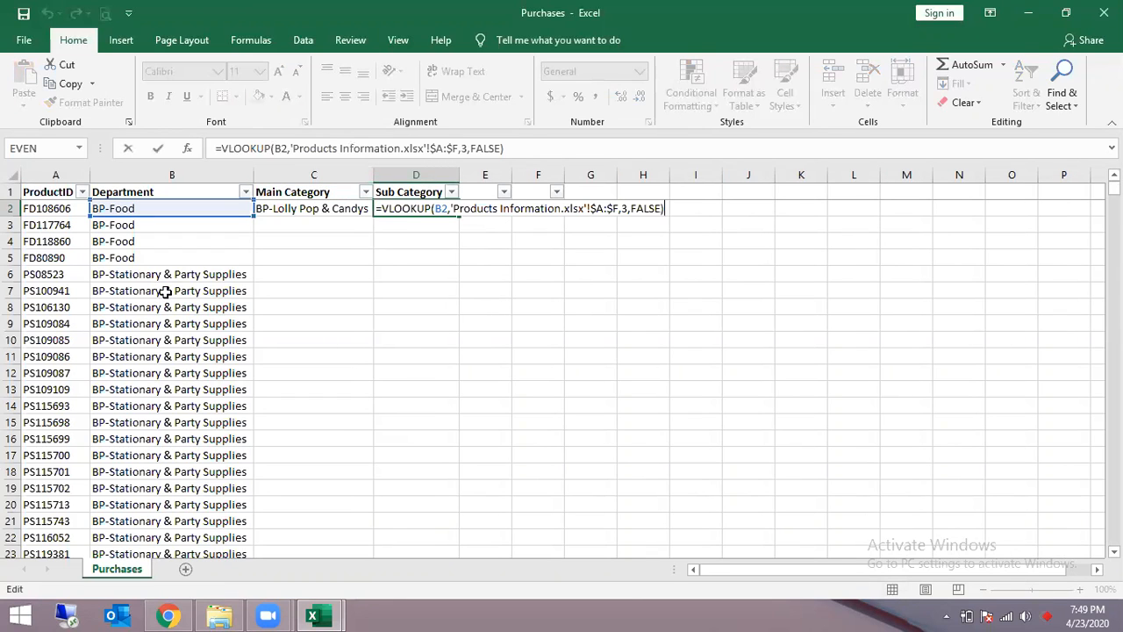
key(Escape)
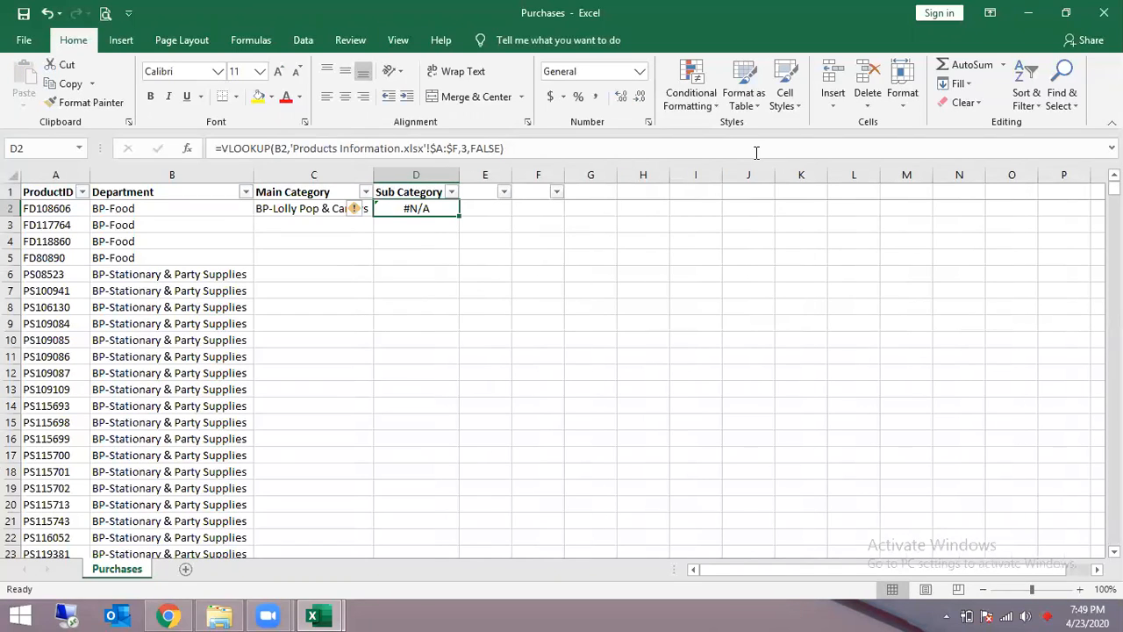
- Set the lookup value of the Sub Category VLOOKUP formula in D2 to A2 and confirm it
double_click(412, 208)
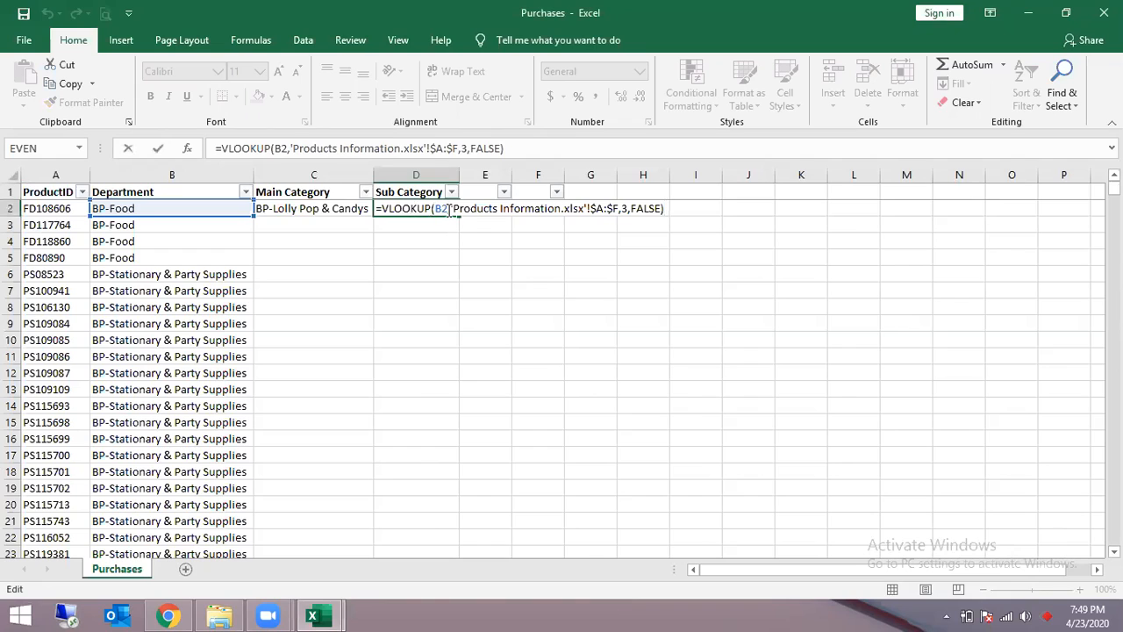
click(438, 208)
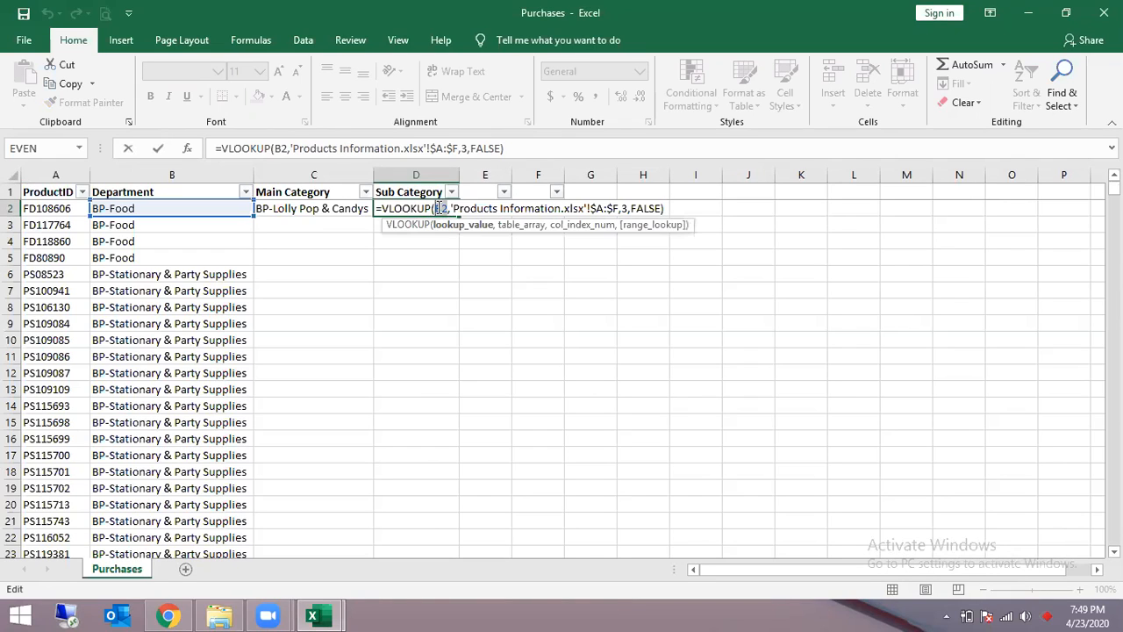
double_click(440, 208)
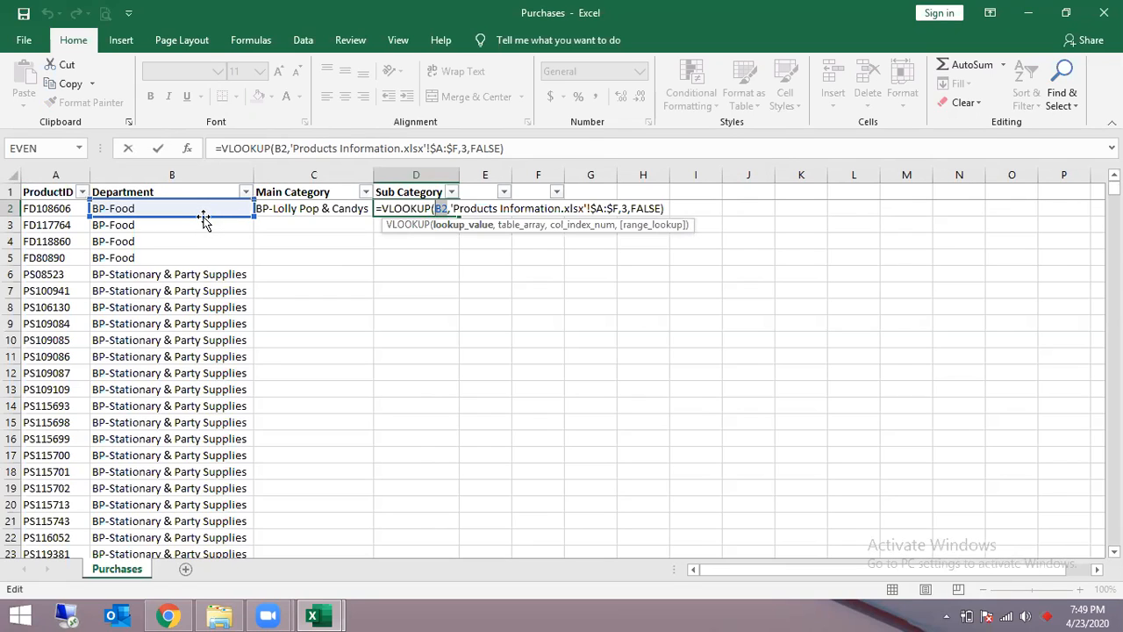
drag(204, 220, 64, 217)
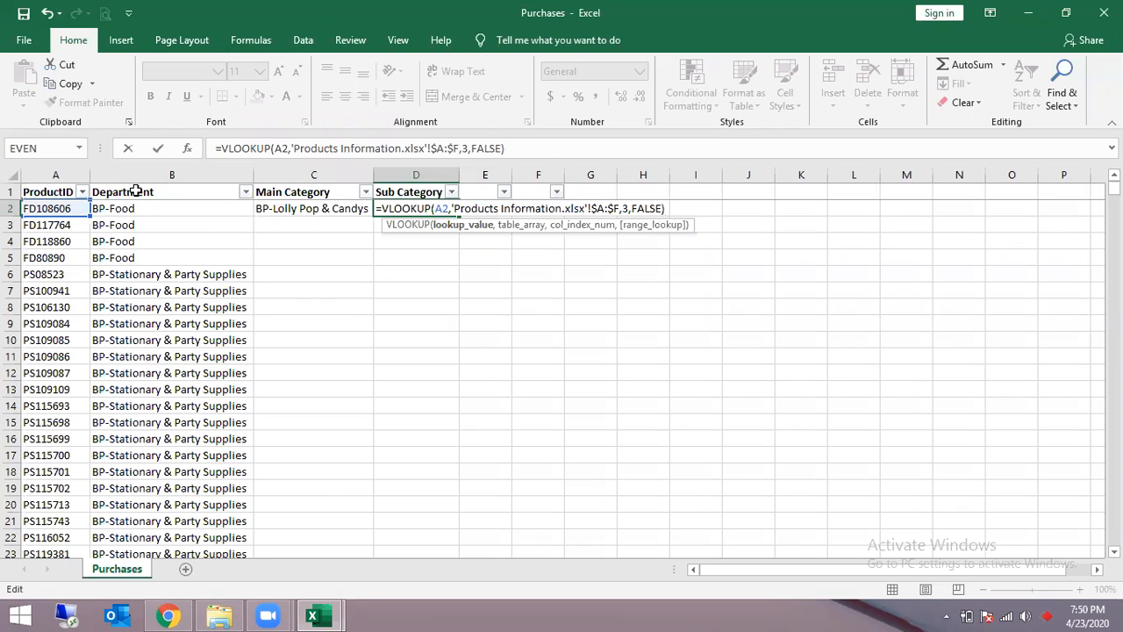
key(Return)
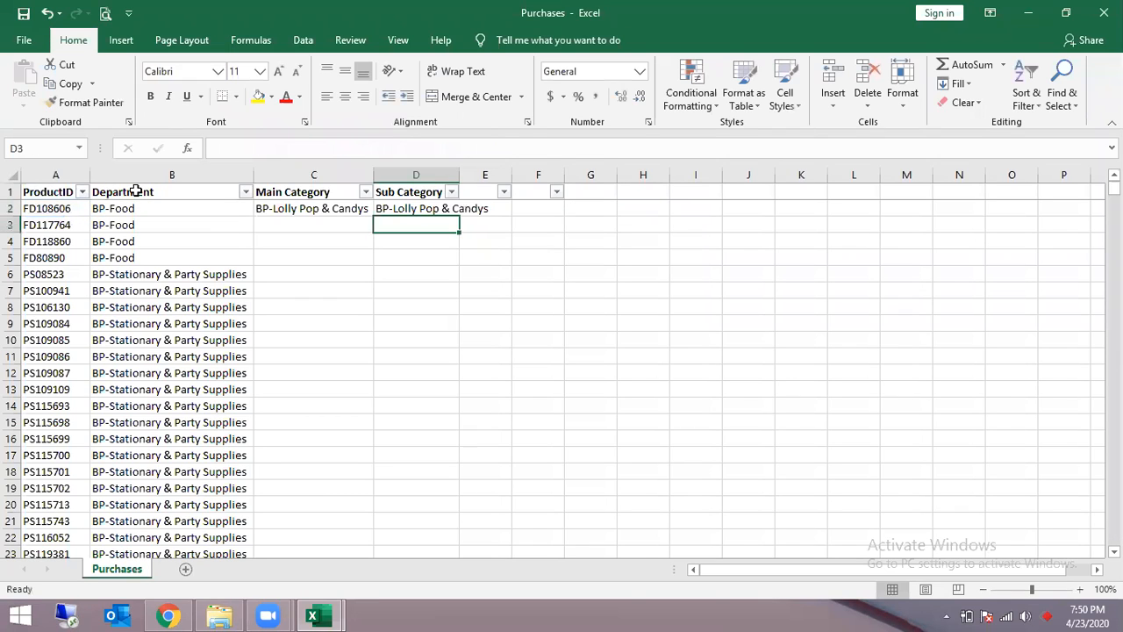
key(Up)
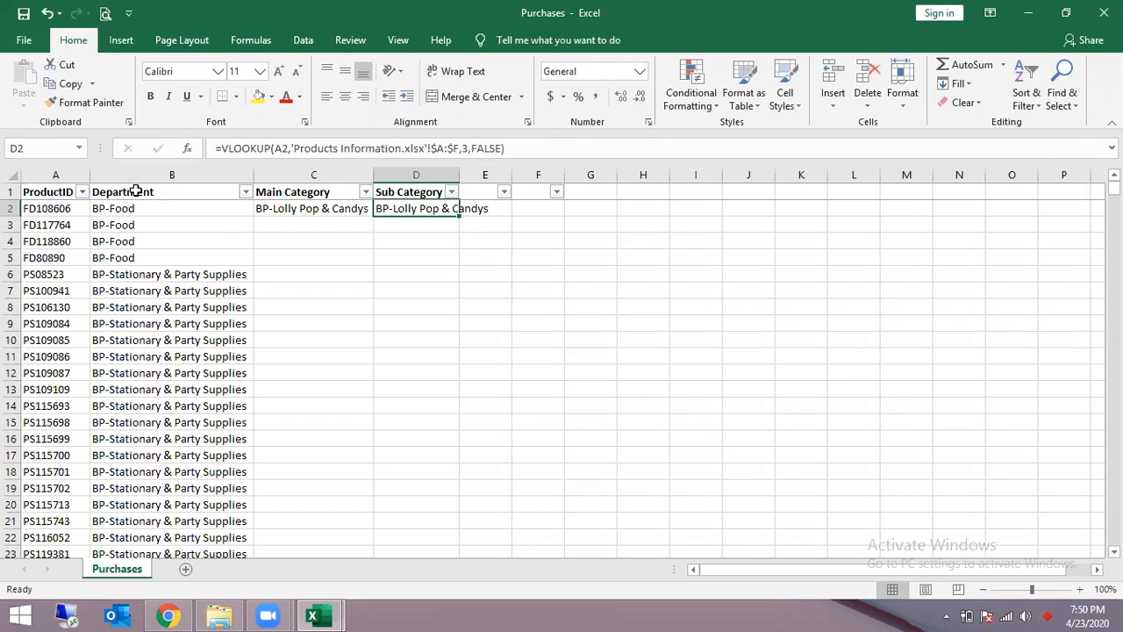
- Set the column index of the VLOOKUP formula in D2 to 4 and confirm it
key(F2)
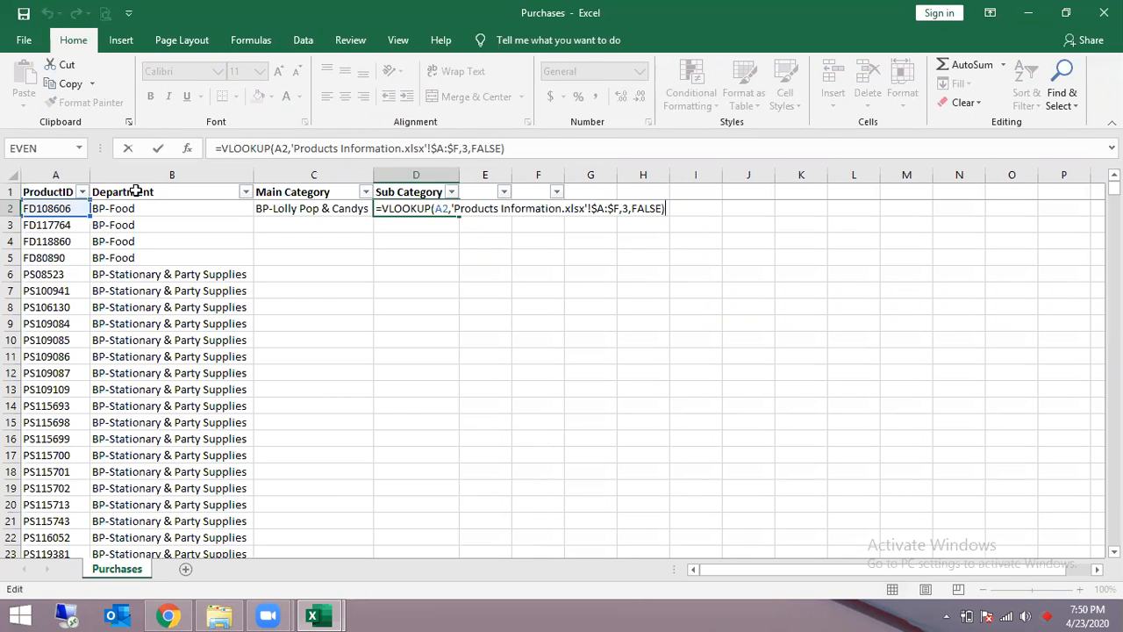
key(Left)
key(Left)
key(Left)
key(Left)
key(Left)
key(shift+Left)
text(4)
key(Return)
key(Up)
- Copy the Product Name and Product Price headers from Products Information and paste them as values from E1 in Purchases
key(Up)
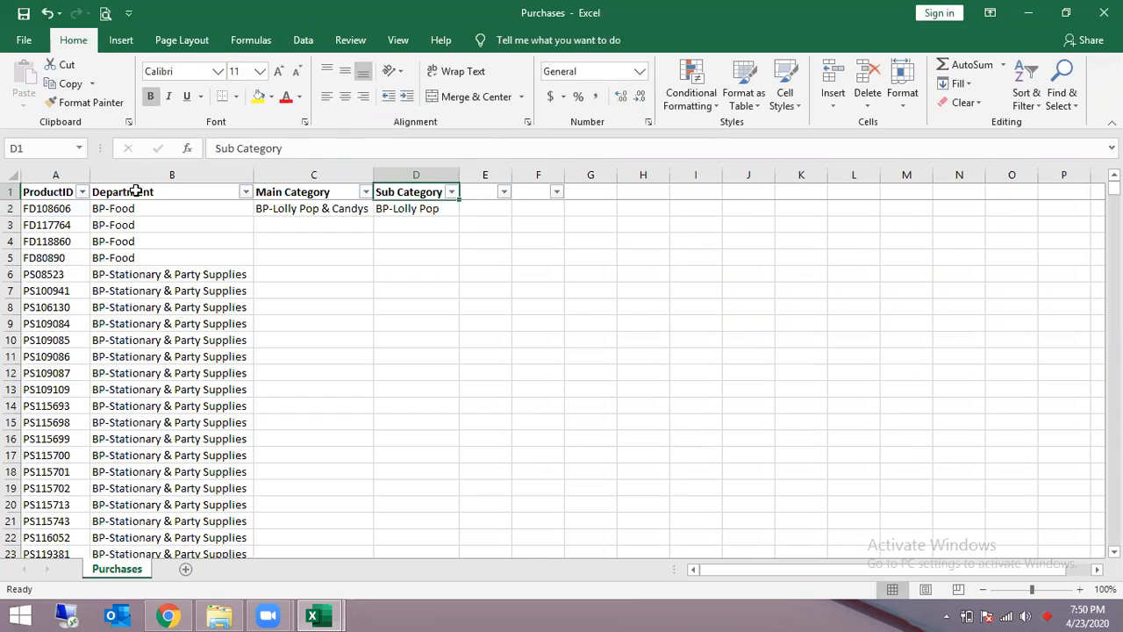
key(Right)
text(Proun)
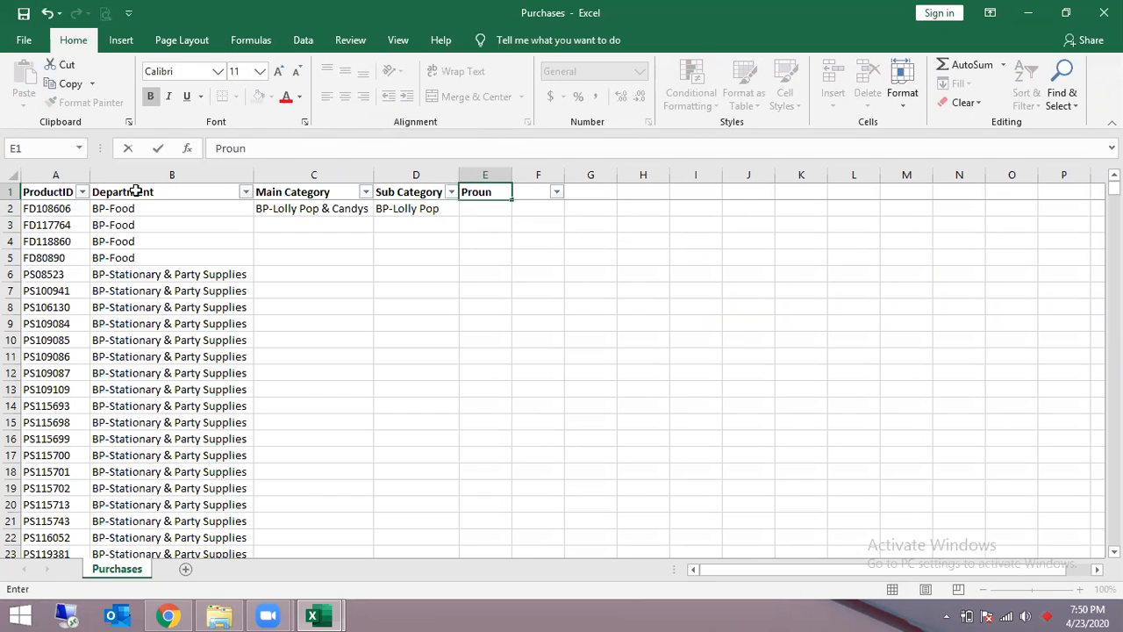
key(Escape)
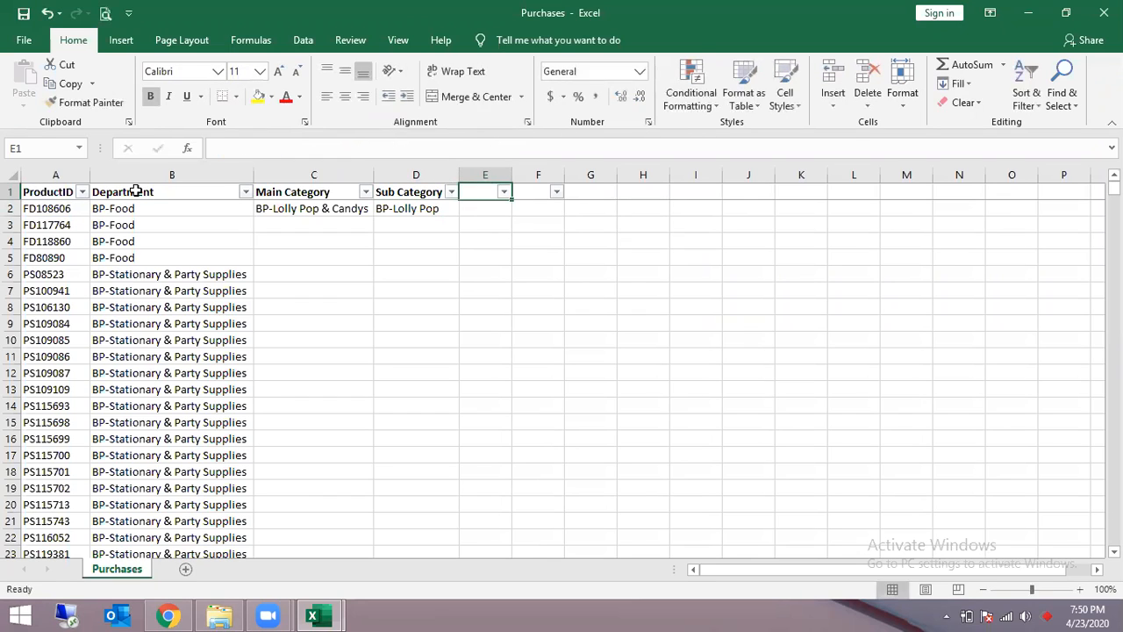
key(alt+Tab)
key(alt+Tab)
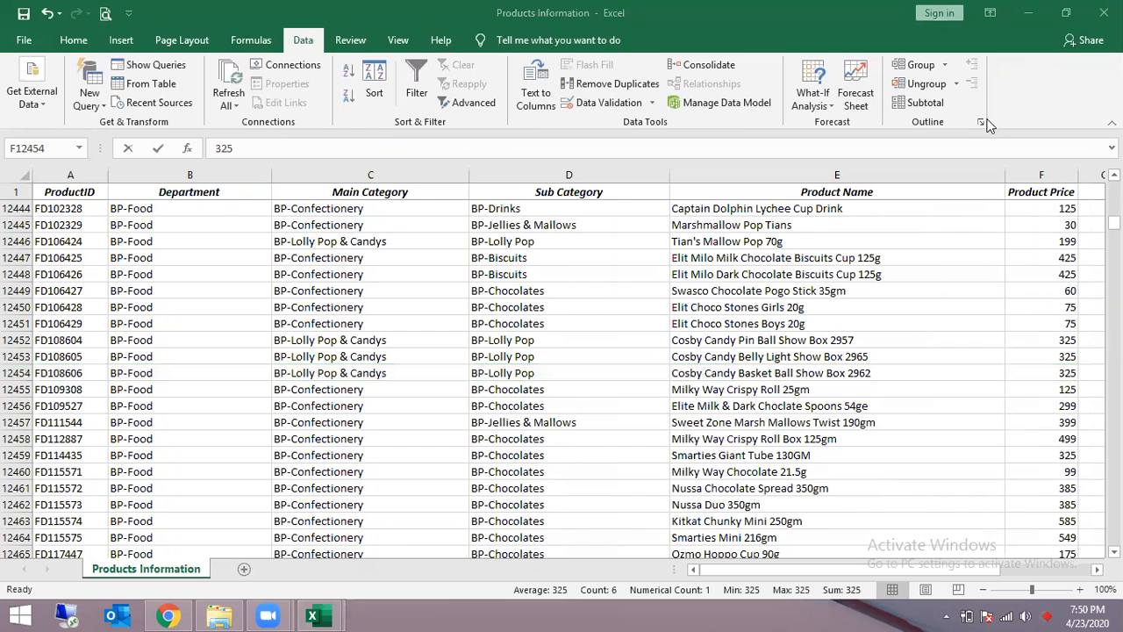
click(940, 186)
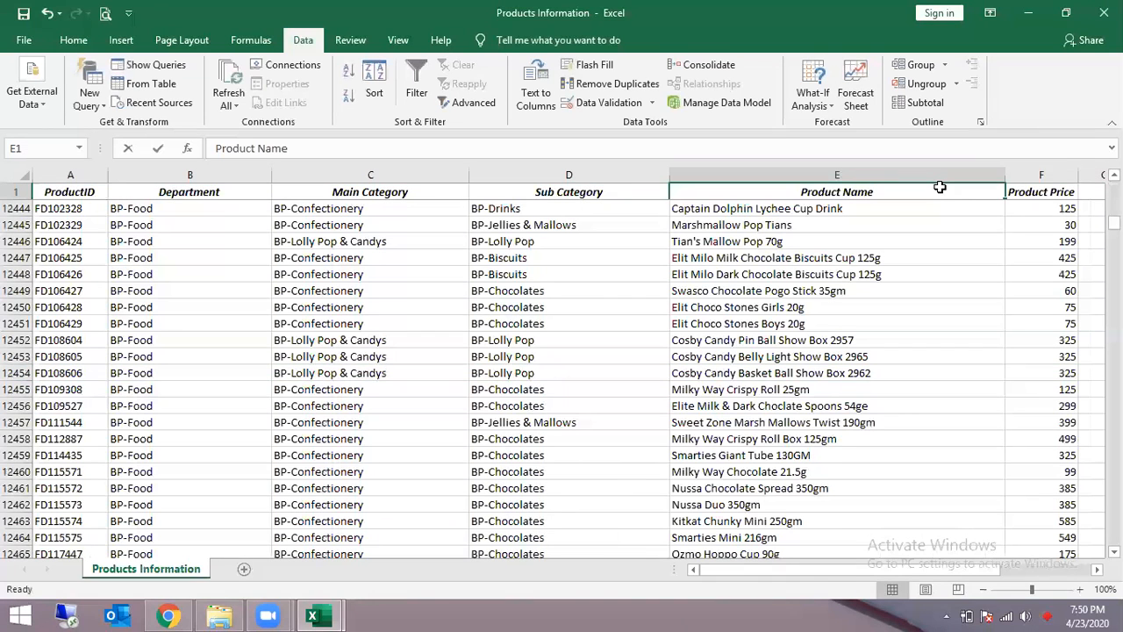
key(shift+Right)
key(ctrl+c)
key(alt+Tab)
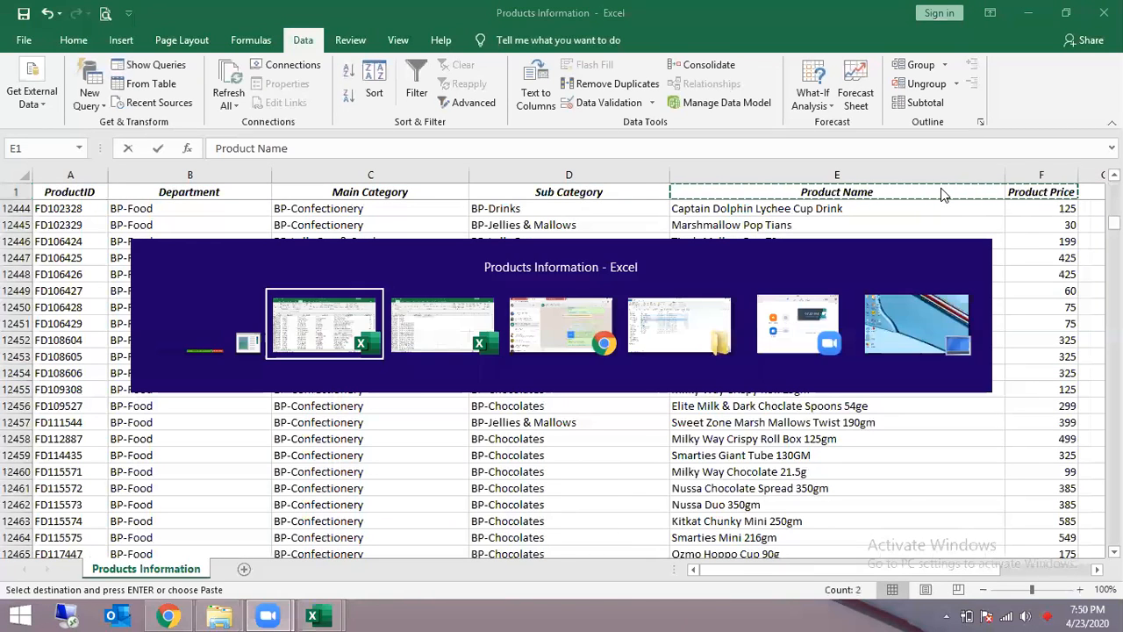
key(alt+Tab)
key(ctrl+alt+v)
key(v)
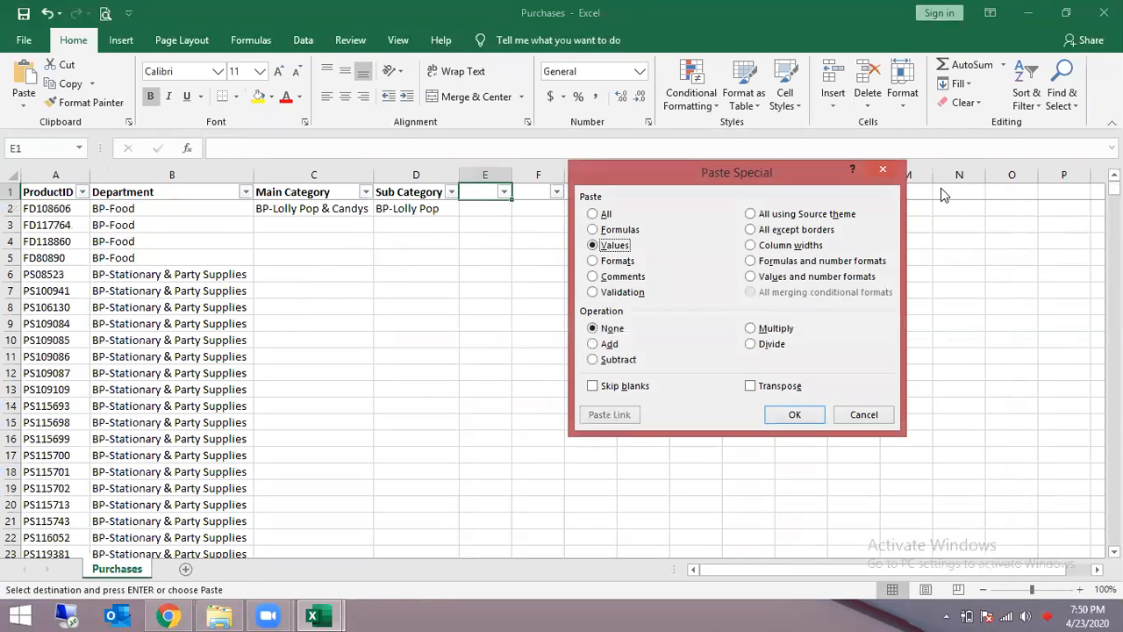
key(Return)
- AutoFit the widths of all columns in the Purchases table
key(ctrl+a)
key(alt+h)
key(o)
key(i)
key(Right)
key(Left)
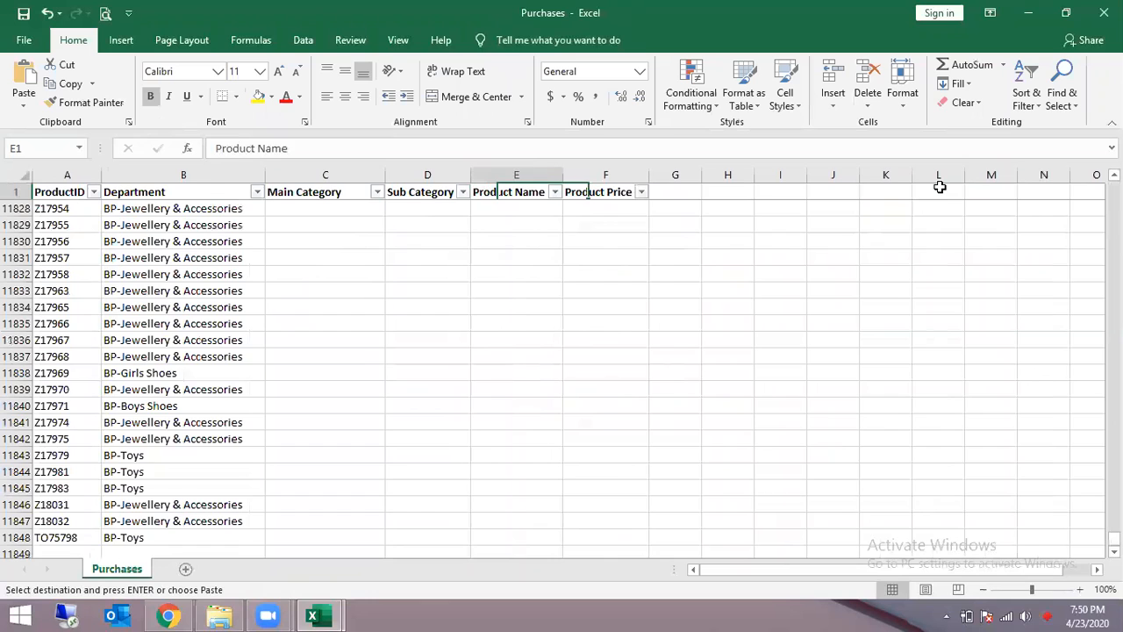
- Copy the VLOOKUP cell D2 into E2 under Product Name and inspect the pasted formula's lookup reference
key(Down)
key(Down)
key(Left)
key(Up)
key(Left)
key(Right)
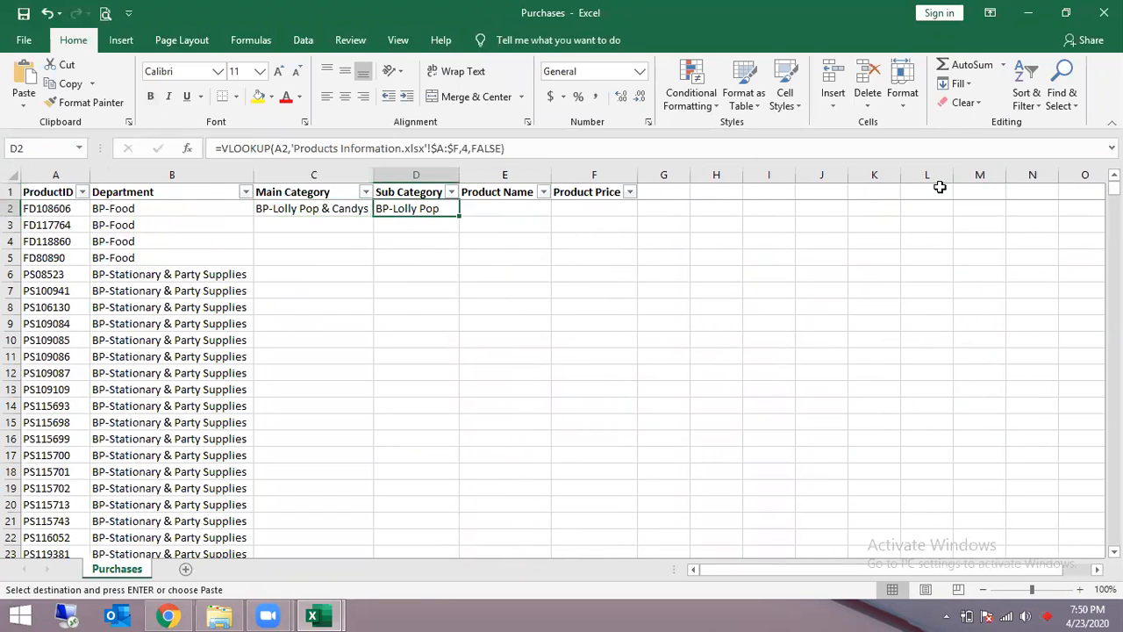
key(Right)
key(ctrl+v)
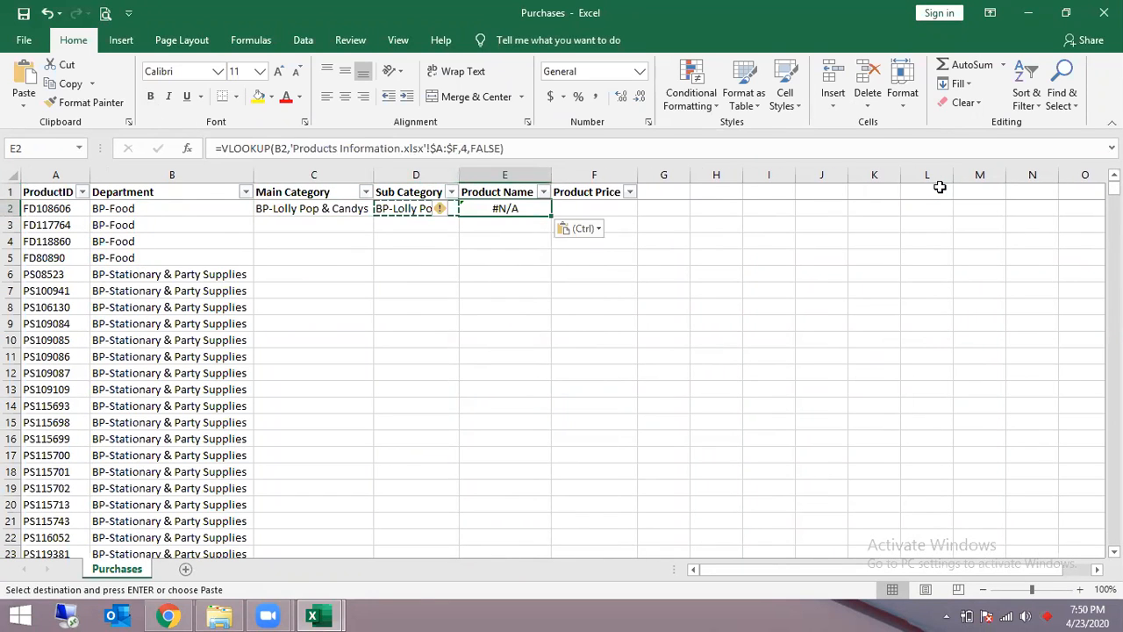
key(F2)
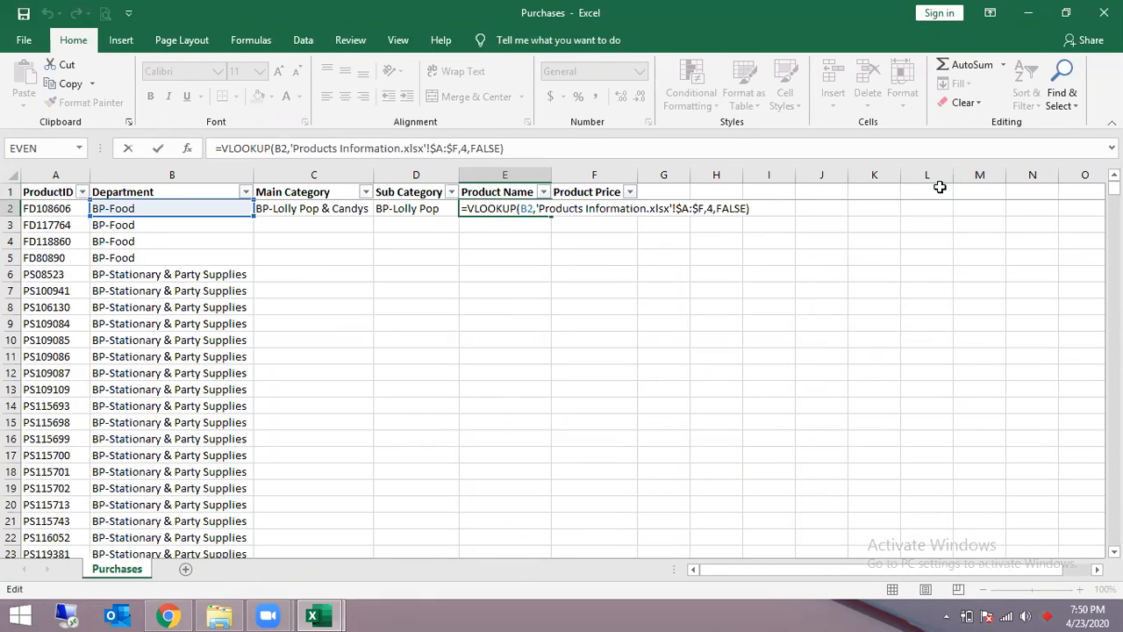
key(Left)
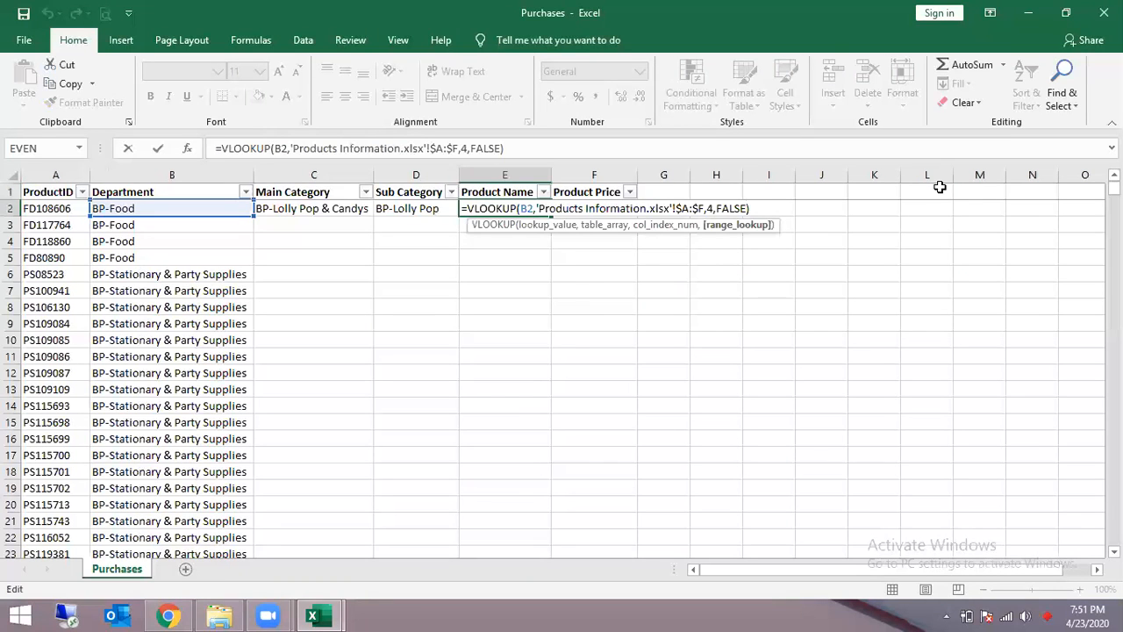
key(shift+Tab)
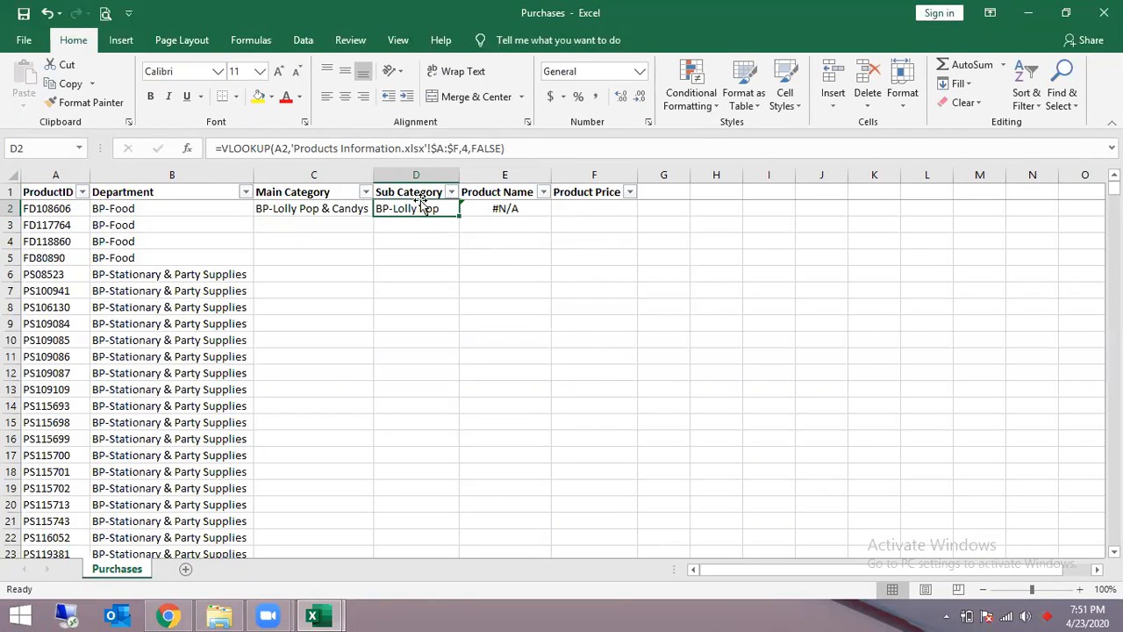
click(502, 207)
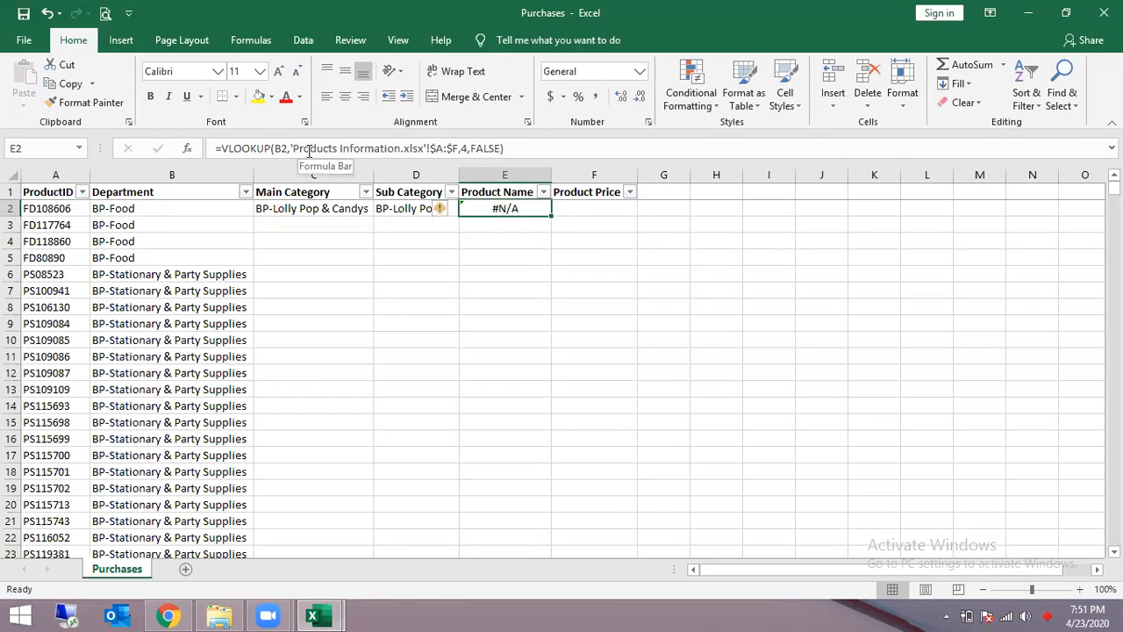
- Try to move the VLOOKUP cell D2 to F2 under Product Price and undo the move
key(Left)
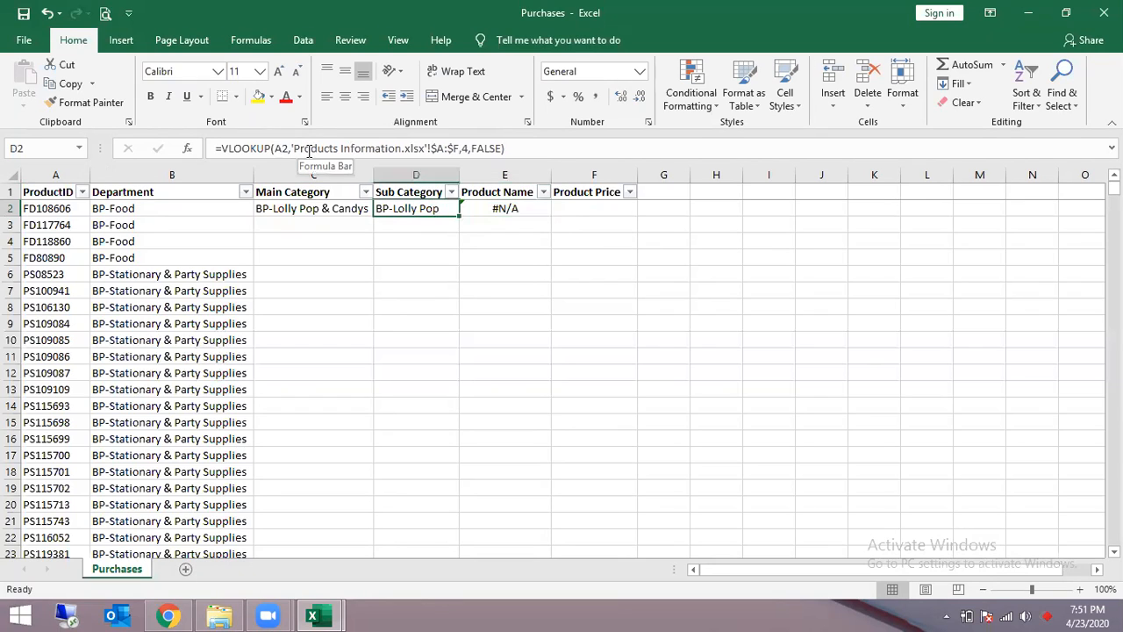
key(ctrl+c)
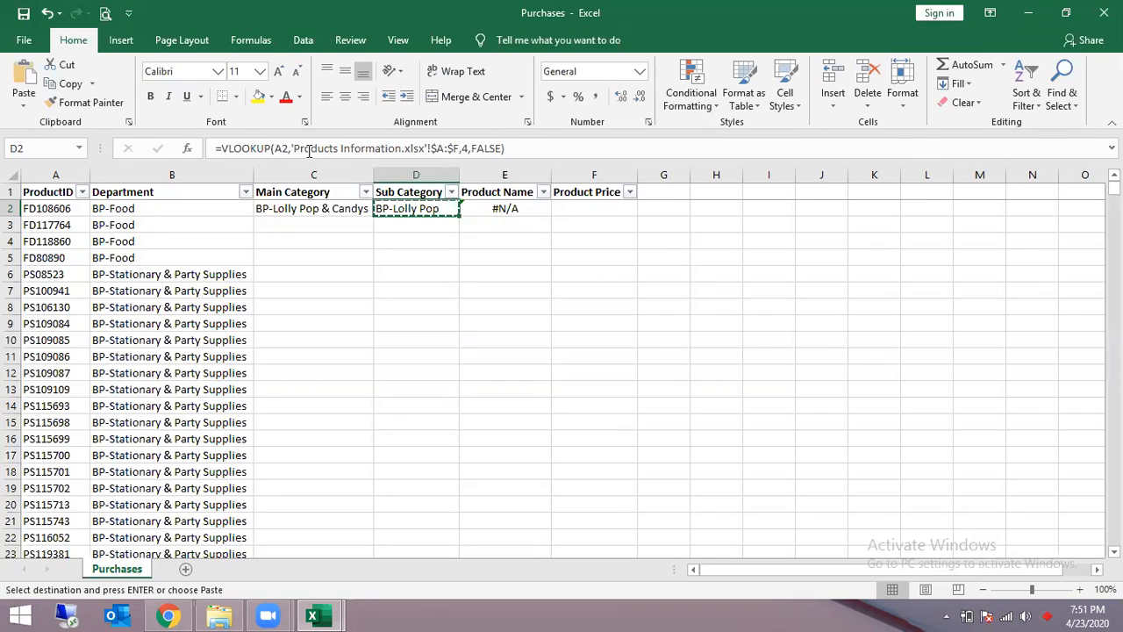
key(Right)
key(Right)
key(ctrl+v)
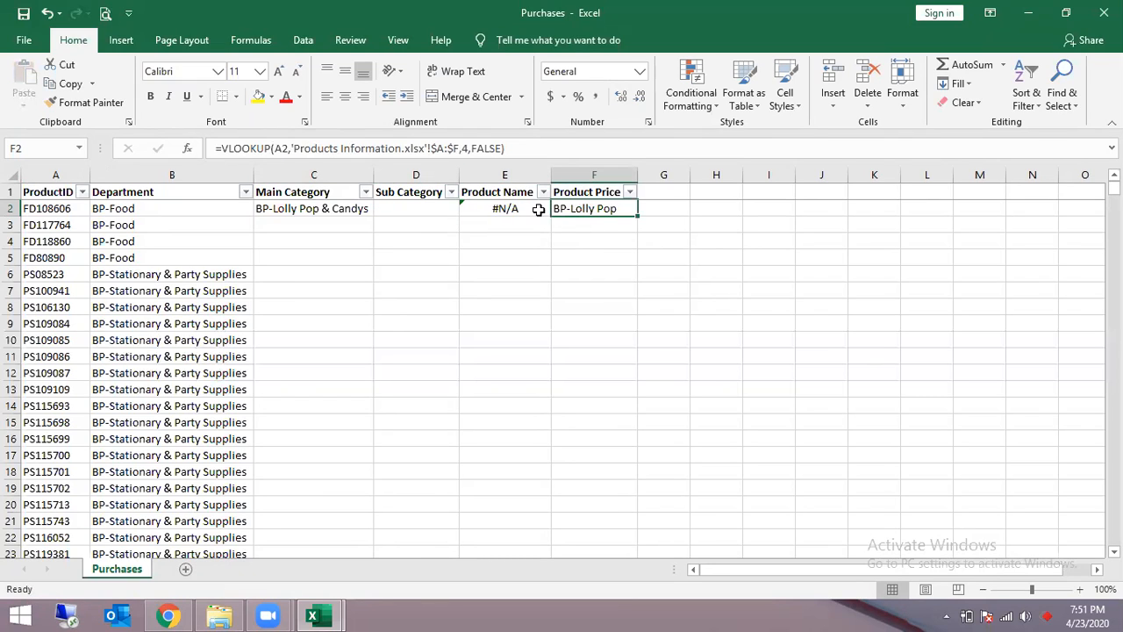
click(568, 216)
key(ctrl+z)
- Copy the VLOOKUP cell D2 into F2 under Product Price and compare the lookup references across D2:F2
key(Left)
key(Right)
key(ctrl+c)
click(568, 216)
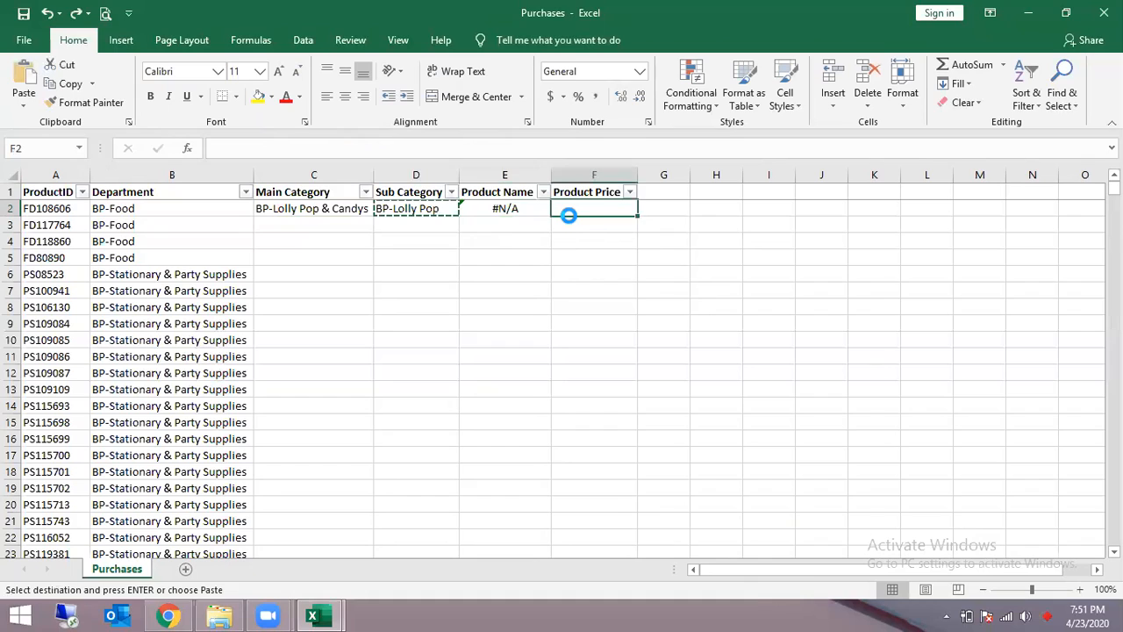
key(ctrl+v)
key(Left)
key(Left)
key(Left)
key(Right)
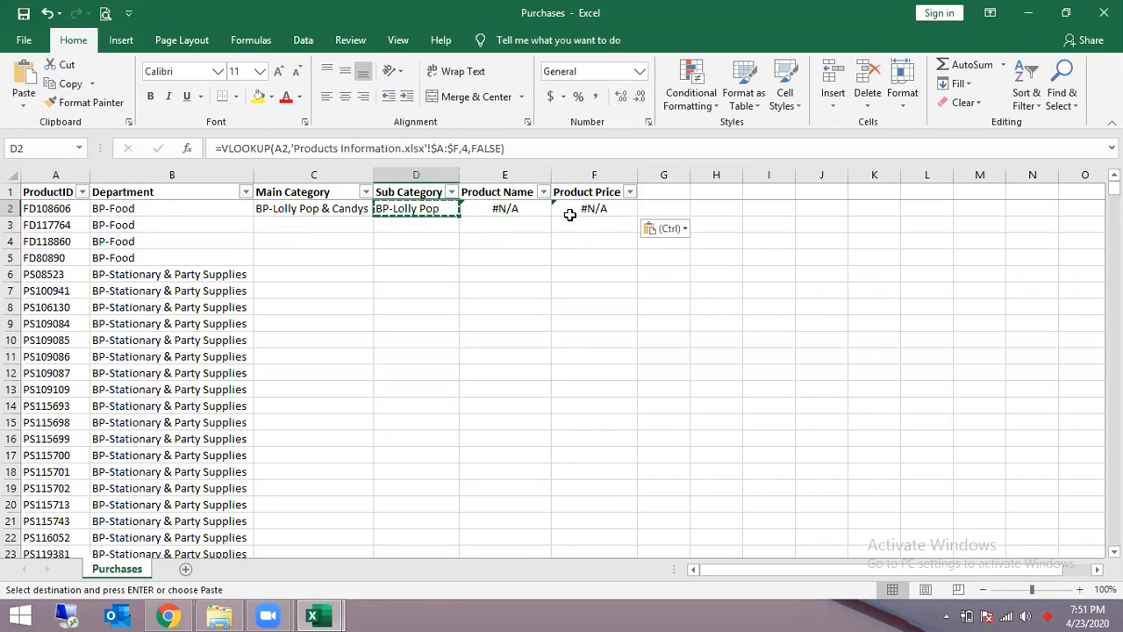
key(Right)
key(Right)
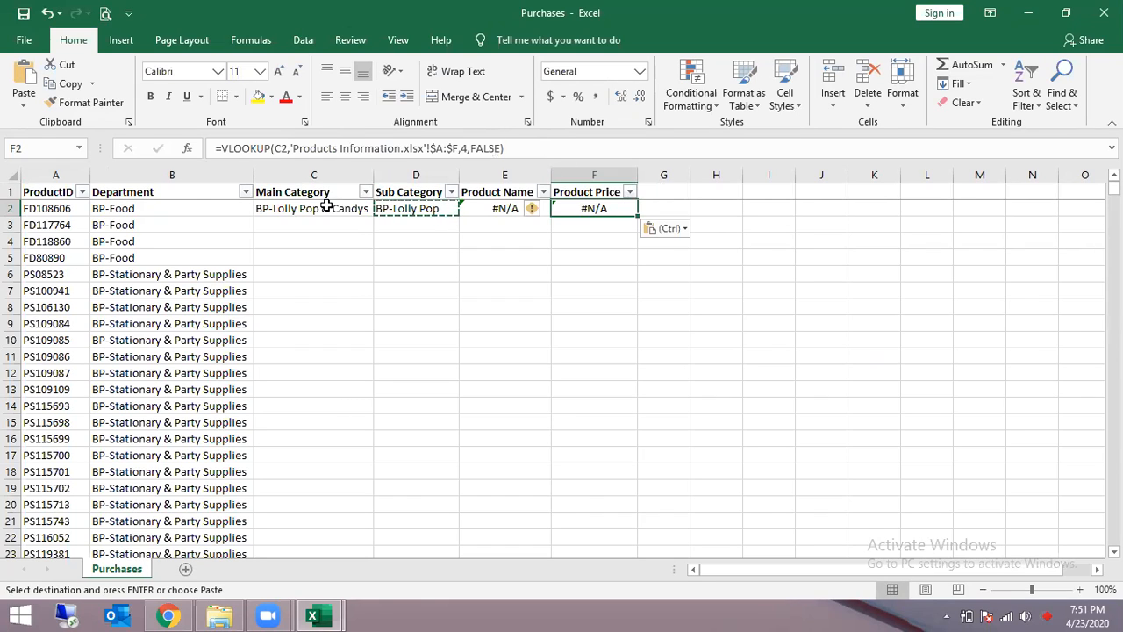
- Lock the lookup column of the Department VLOOKUP formula in B2 by changing its lookup value to $A2
click(240, 213)
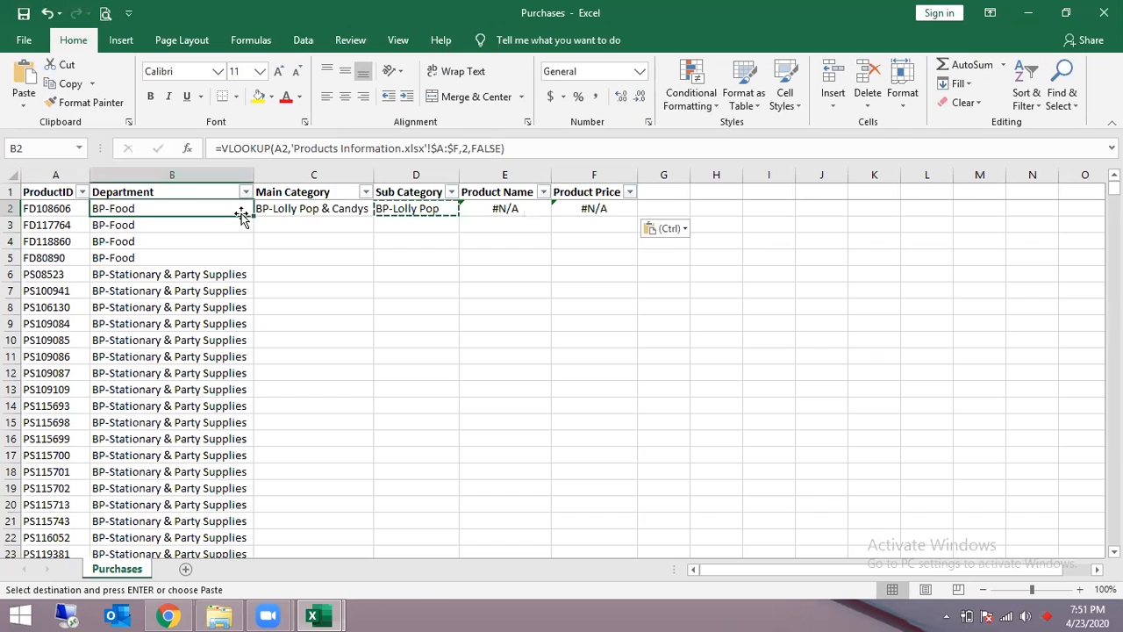
click(316, 149)
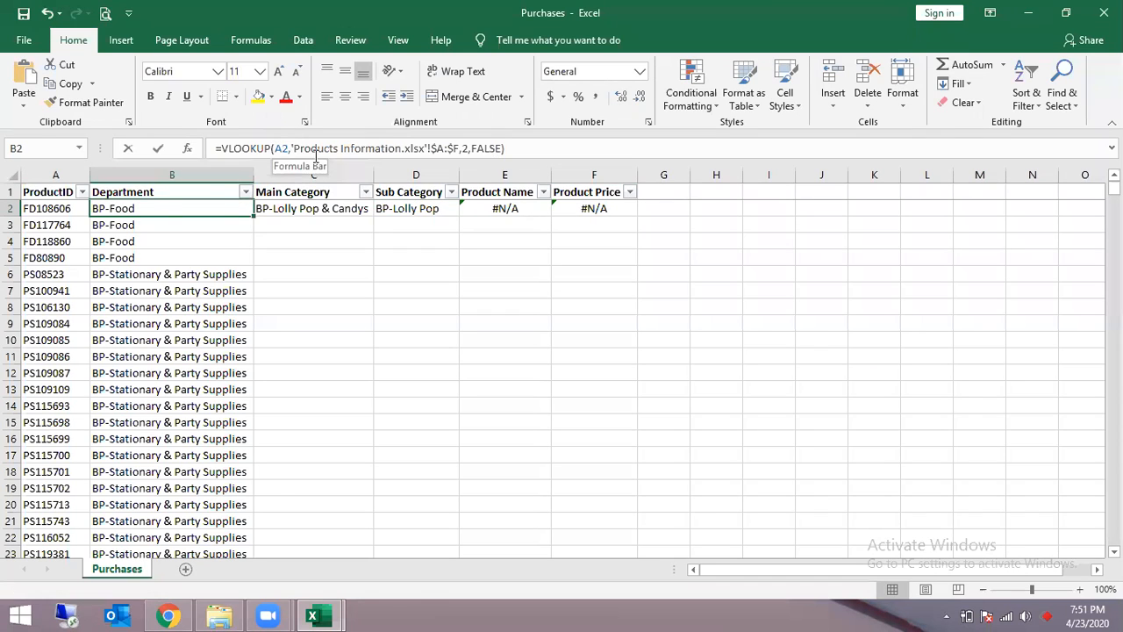
text($)
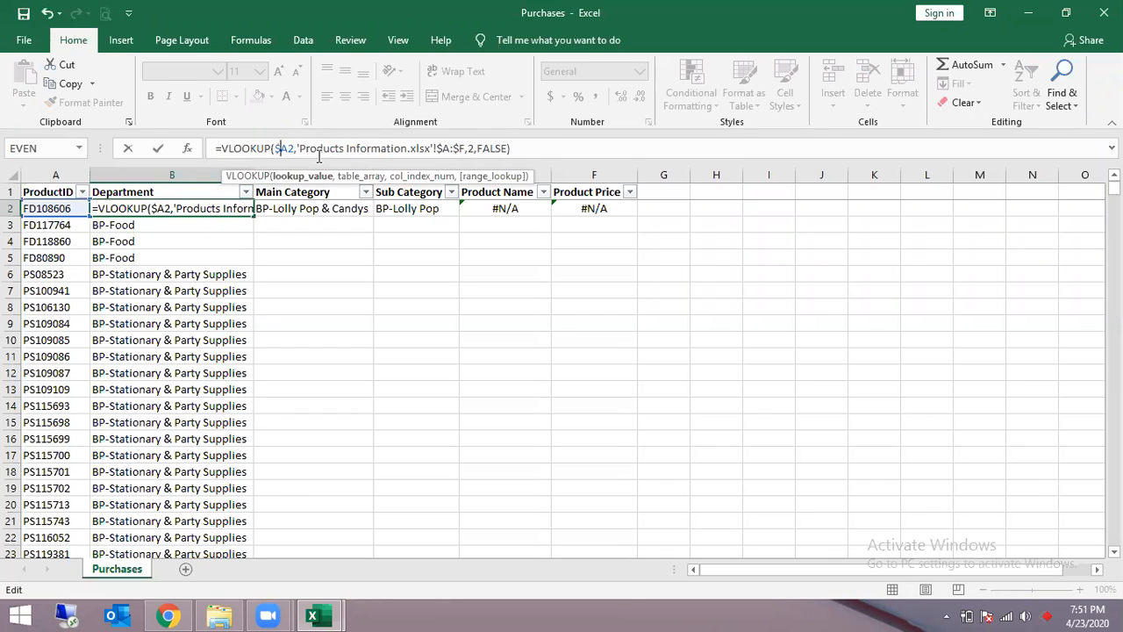
key(BackSpace)
key(Return)
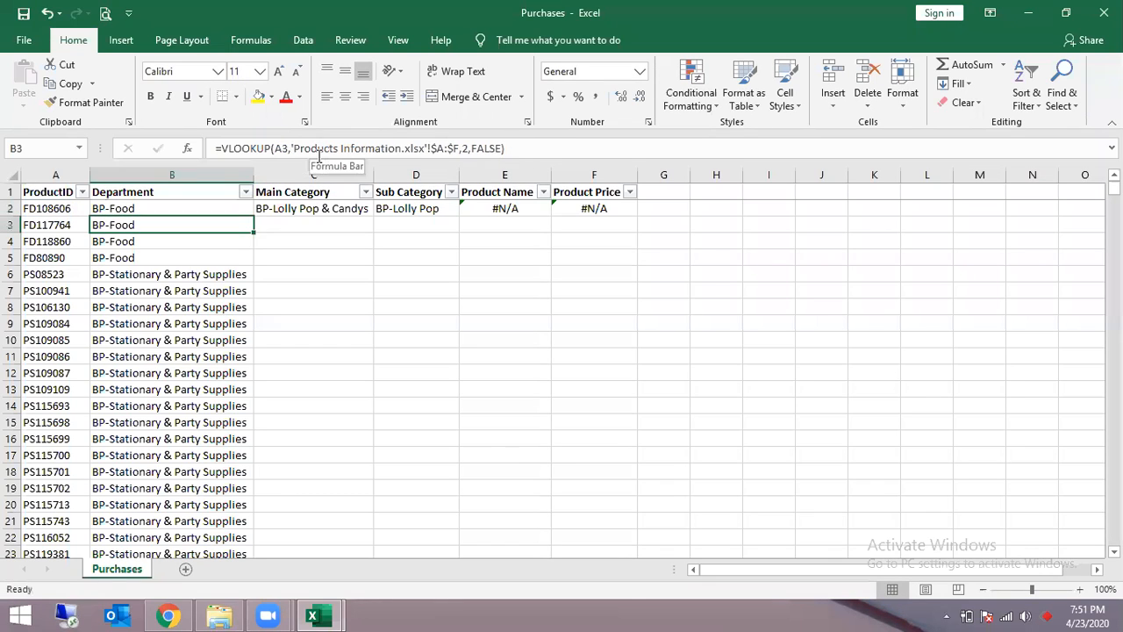
key(Up)
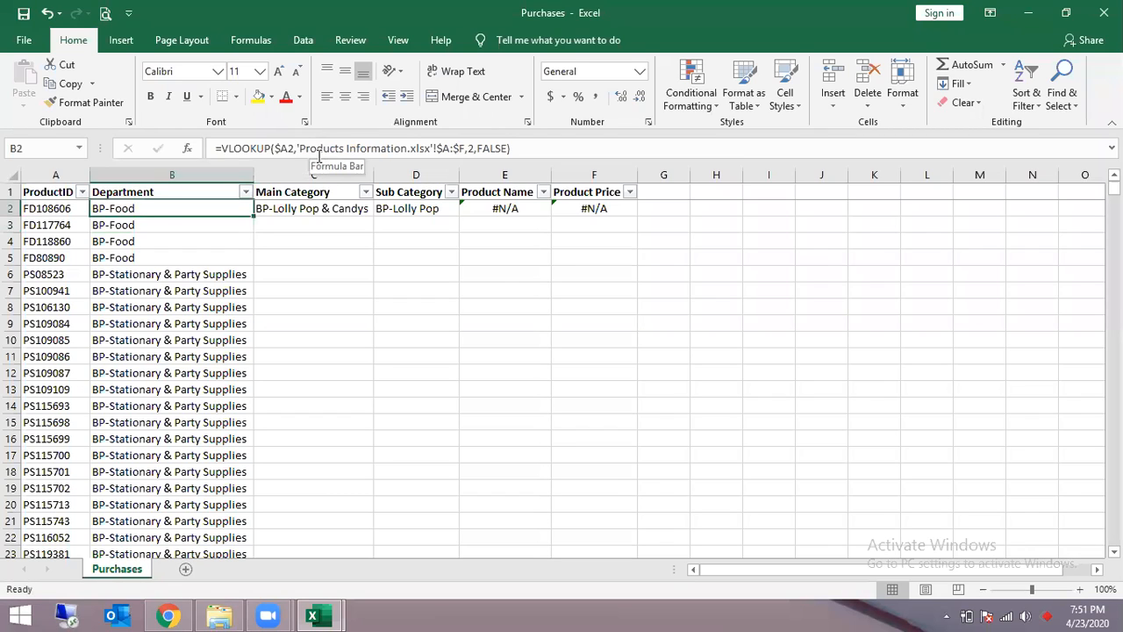
- Copy the VLOOKUP formula in B2 across row 2 through F2
key(ctrl+c)
key(ctrl+shift+Right)
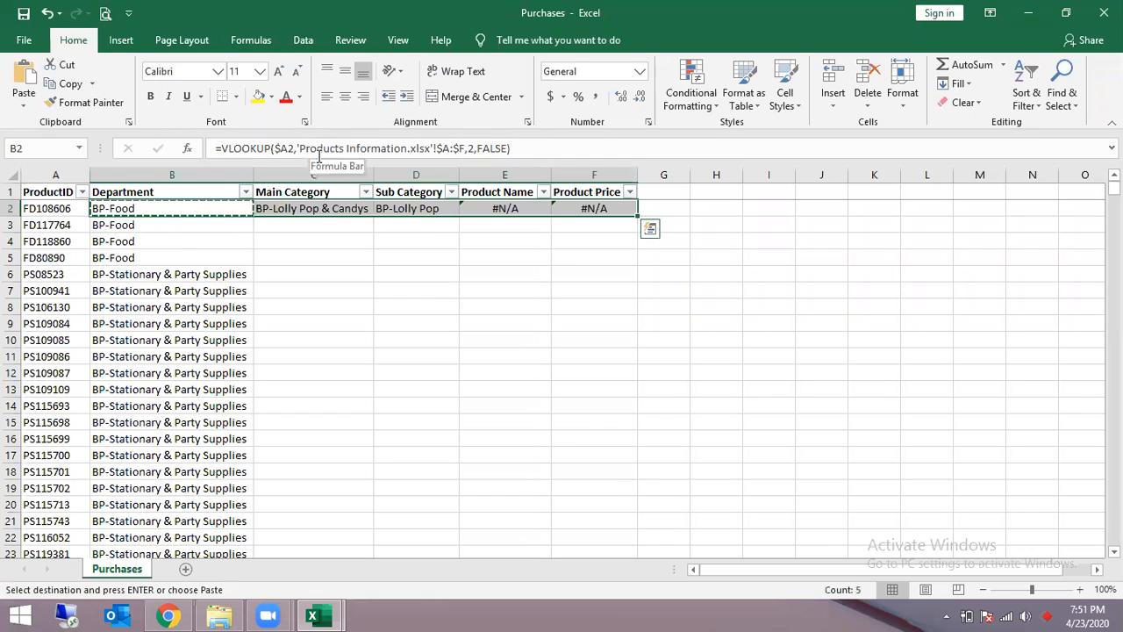
key(ctrl+v)
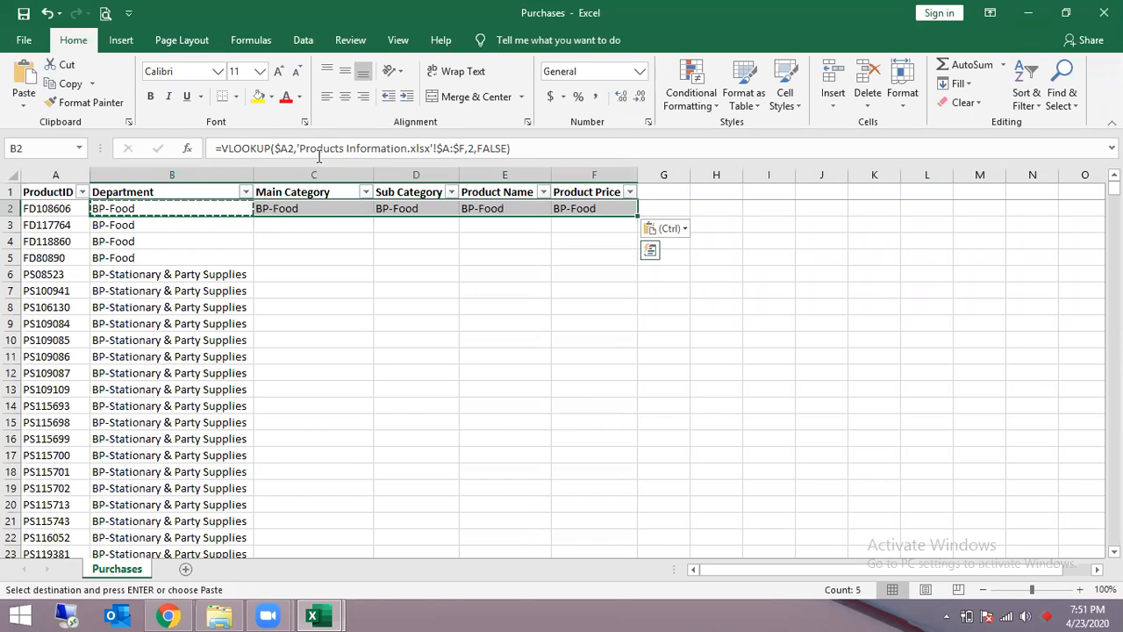
- Inspect the lookup reference and column index of each pasted VLOOKUP formula in row 2
key(Left)
key(Right)
key(Right)
key(Right)
key(Right)
key(Right)
key(Left)
key(Left)
key(Left)
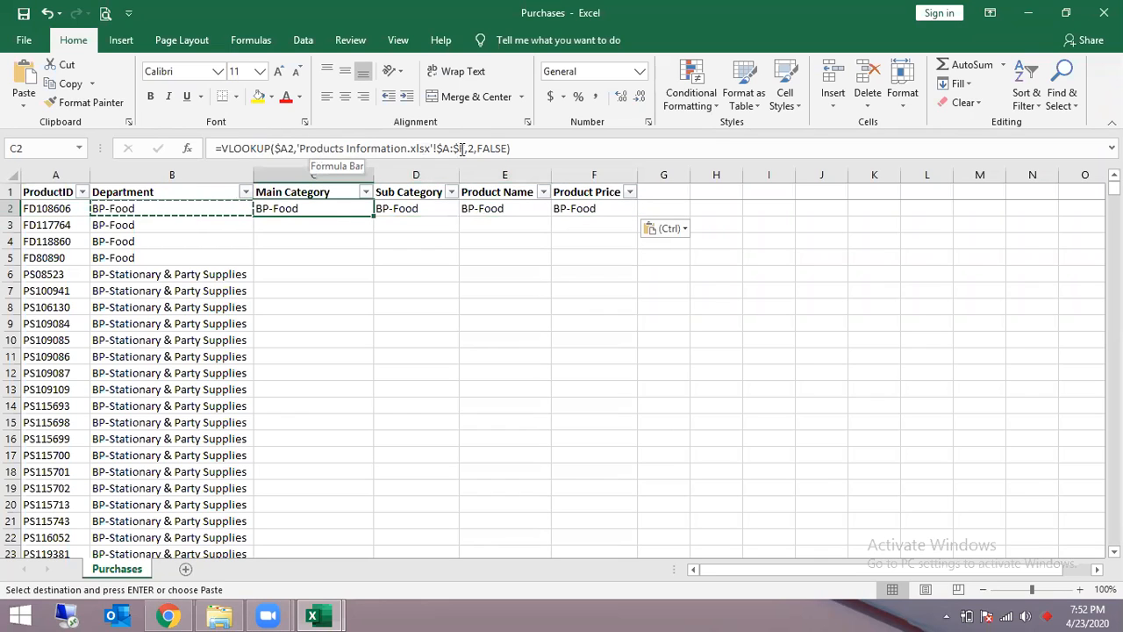
- Set the VLOOKUP column index to 3 for Main Category in C2 and 4 for Sub Category in D2
double_click(472, 148)
text(3)
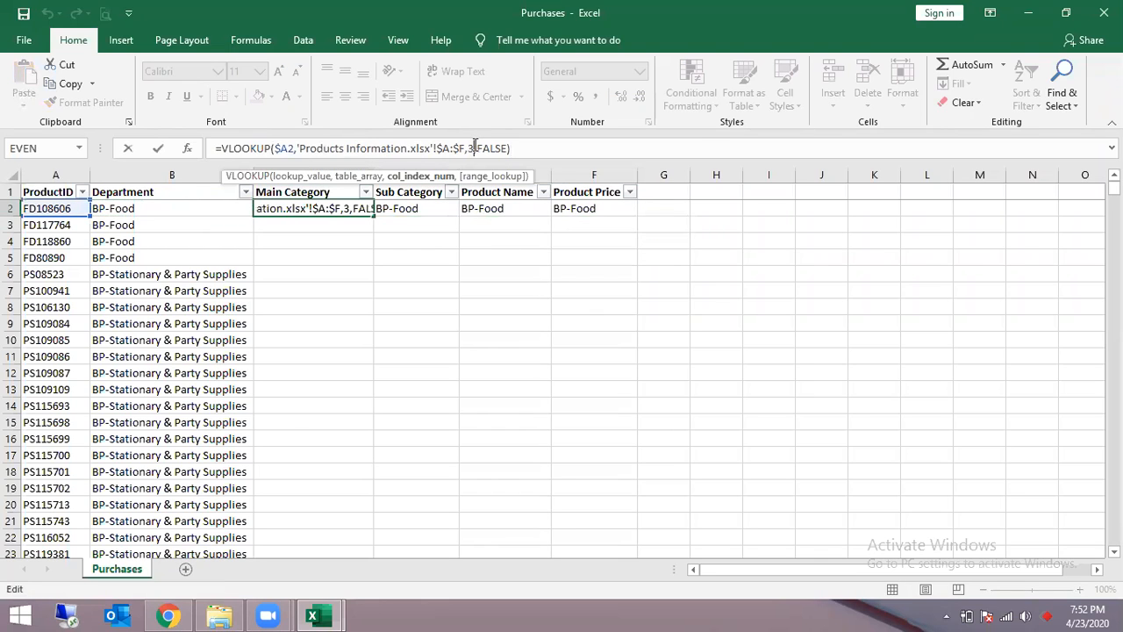
key(Tab)
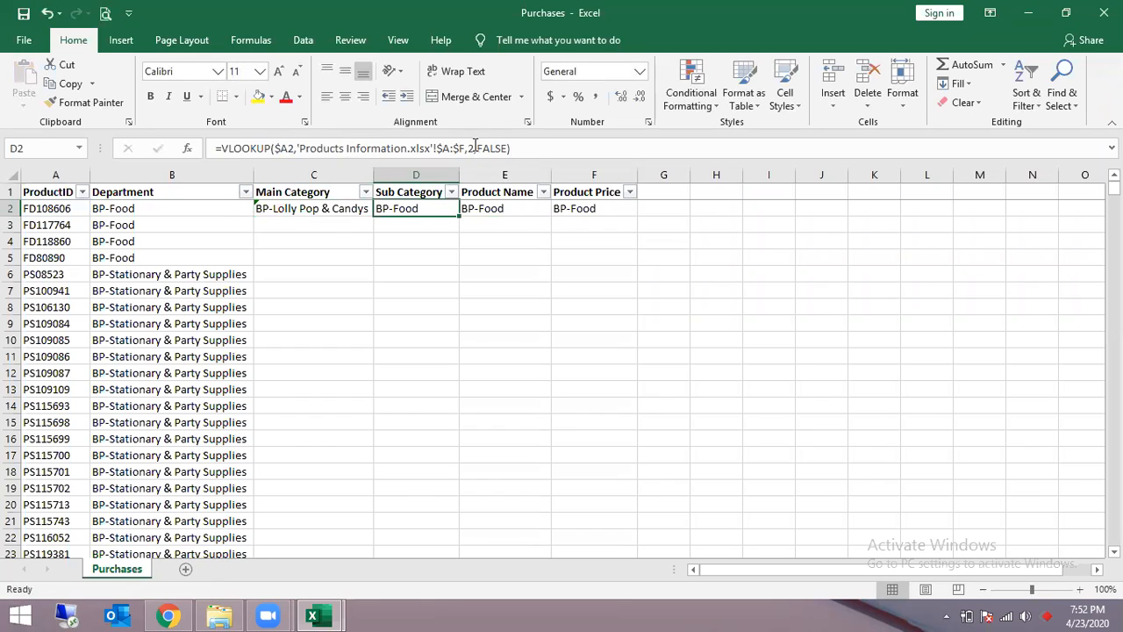
double_click(472, 147)
text(4)
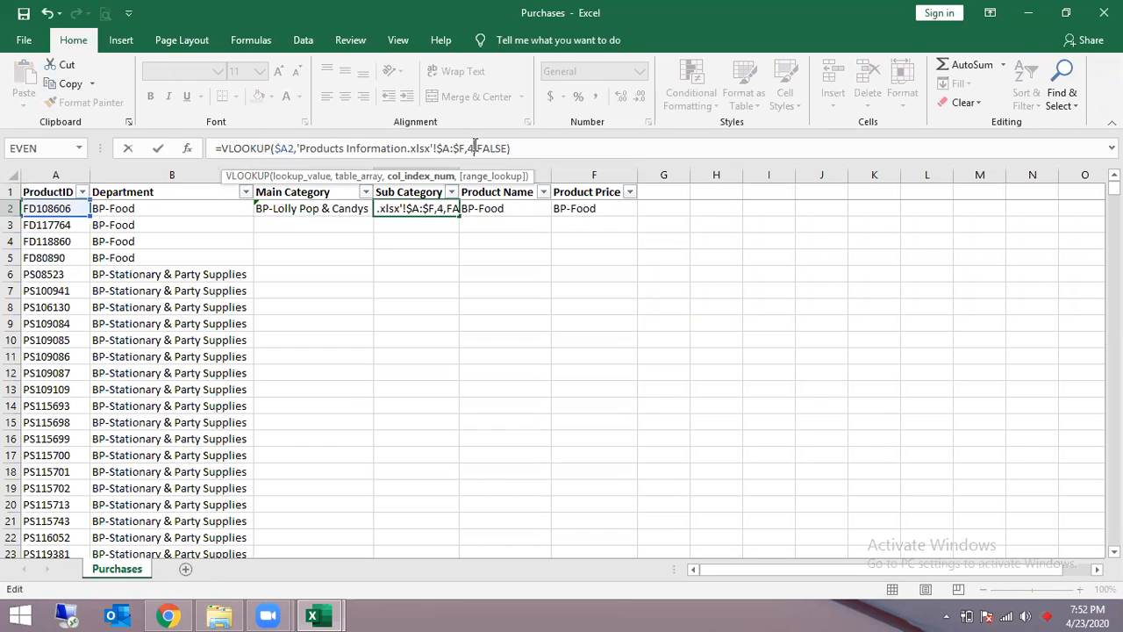
key(Tab)
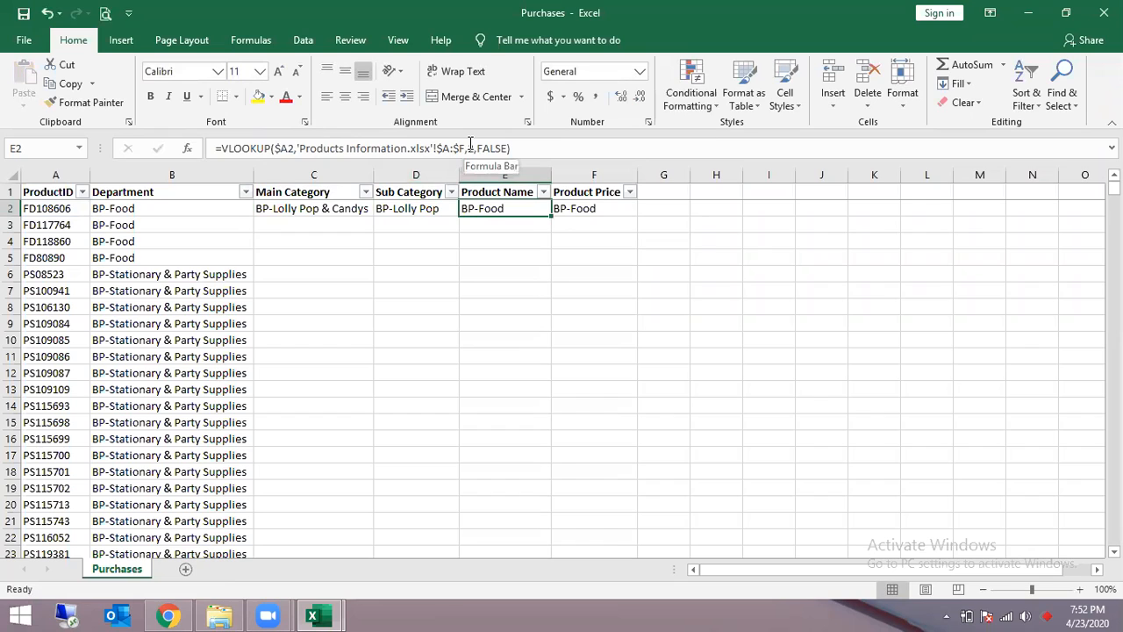
- Set the VLOOKUP column index to 5 for Product Name in E2 and 6 for Product Price in F2
double_click(471, 147)
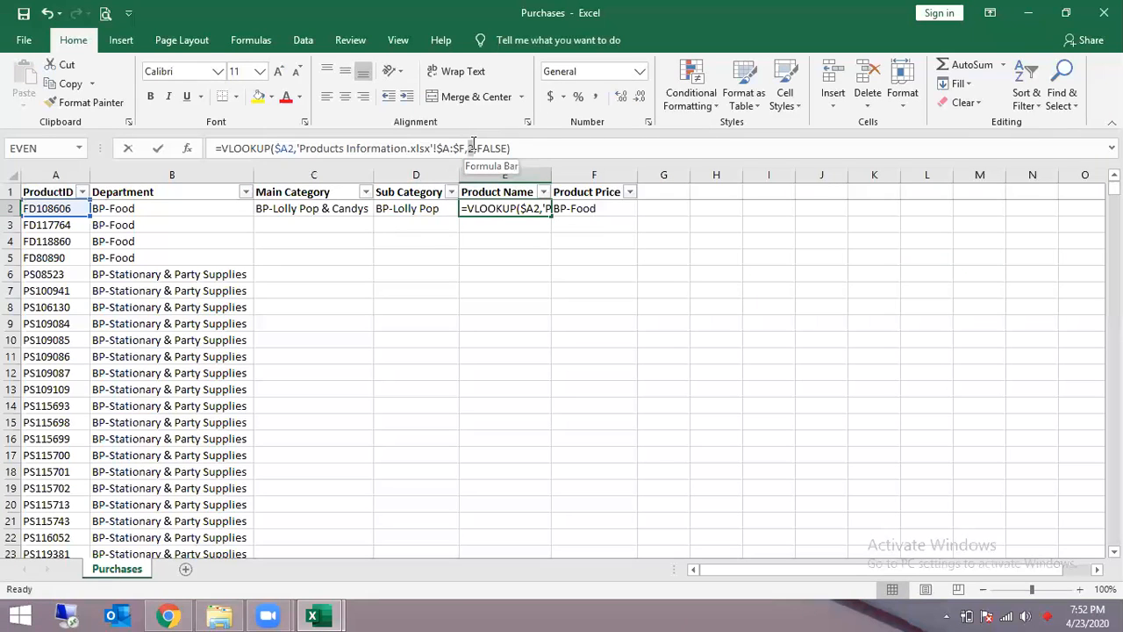
text(5)
key(Tab)
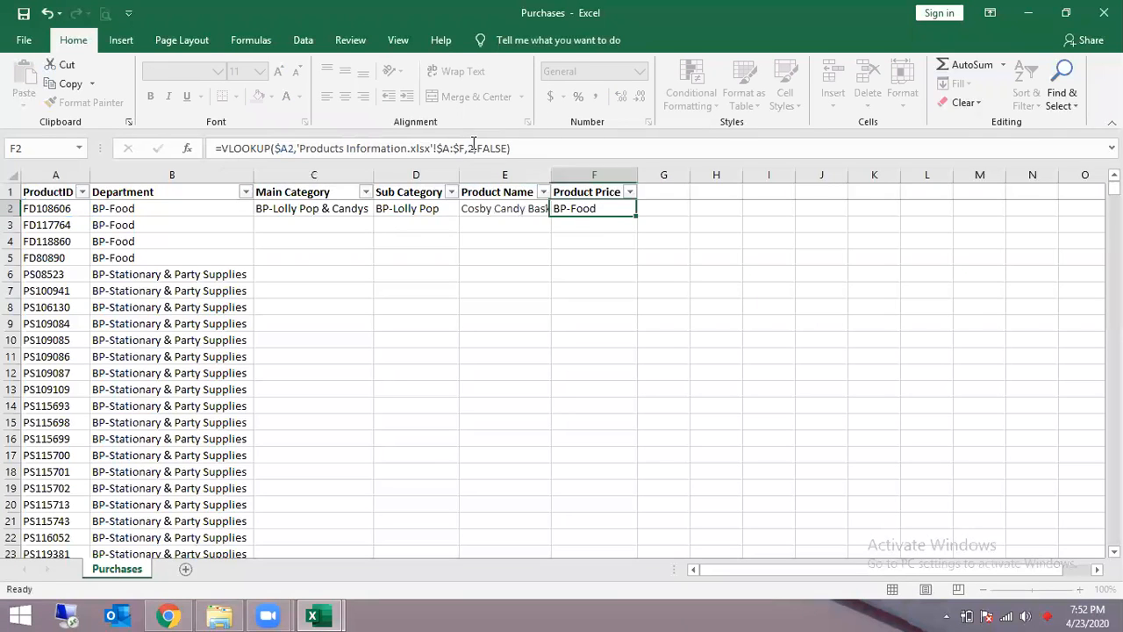
double_click(471, 147)
text(6)
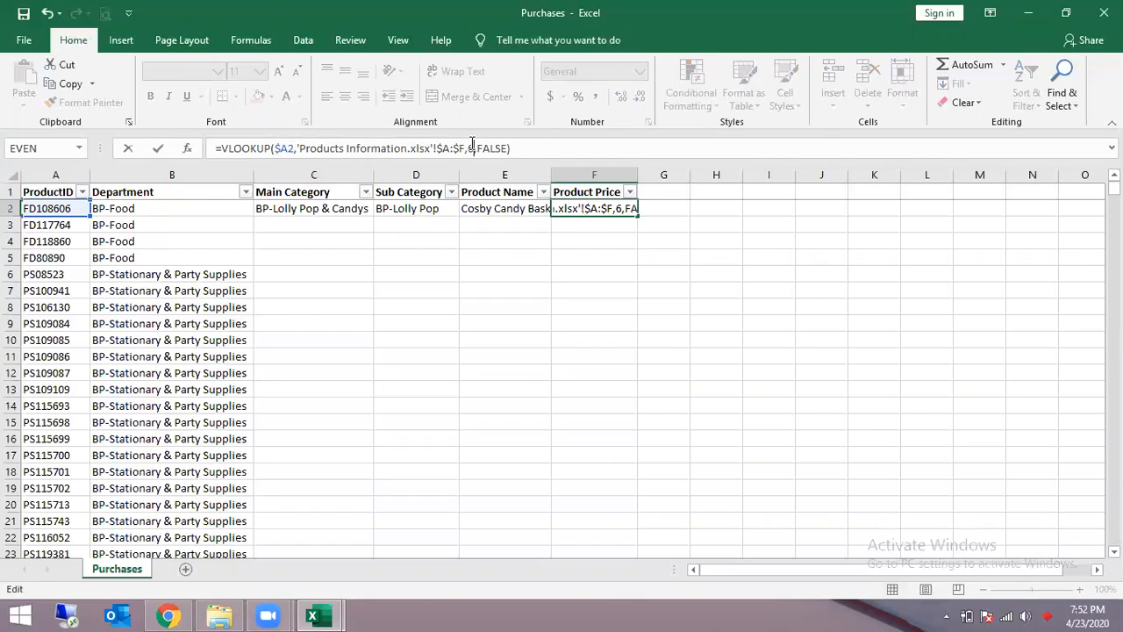
key(Return)
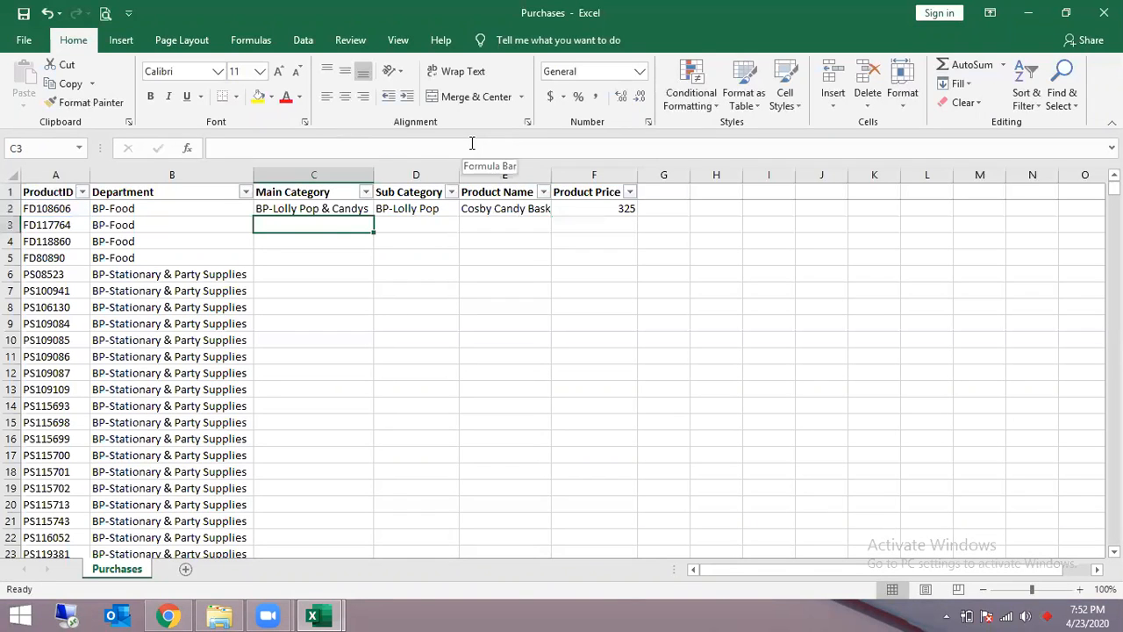
- Compare the column index in the Department formula in B2 with the ProductID and Department columns of the Products Information workbook
click(215, 212)
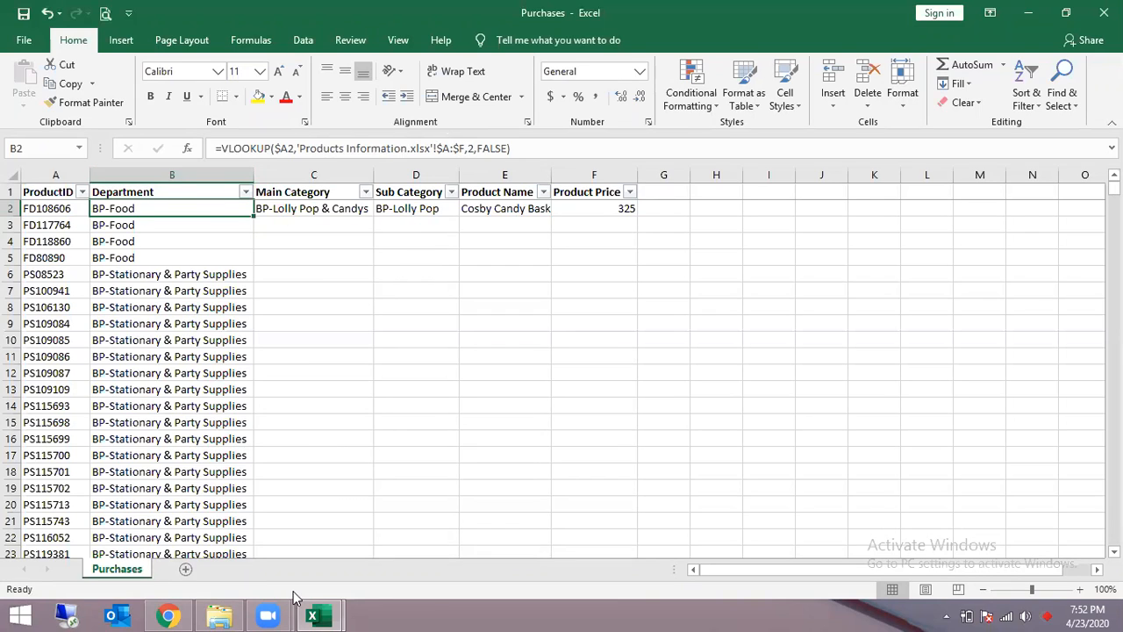
click(311, 615)
click(254, 551)
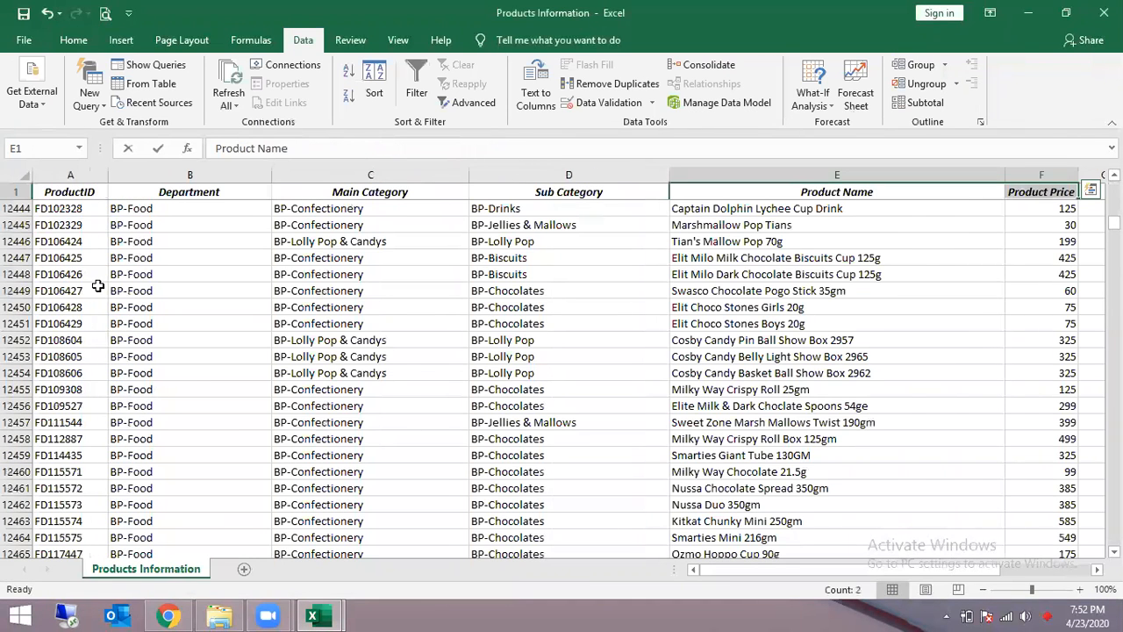
drag(88, 174, 205, 178)
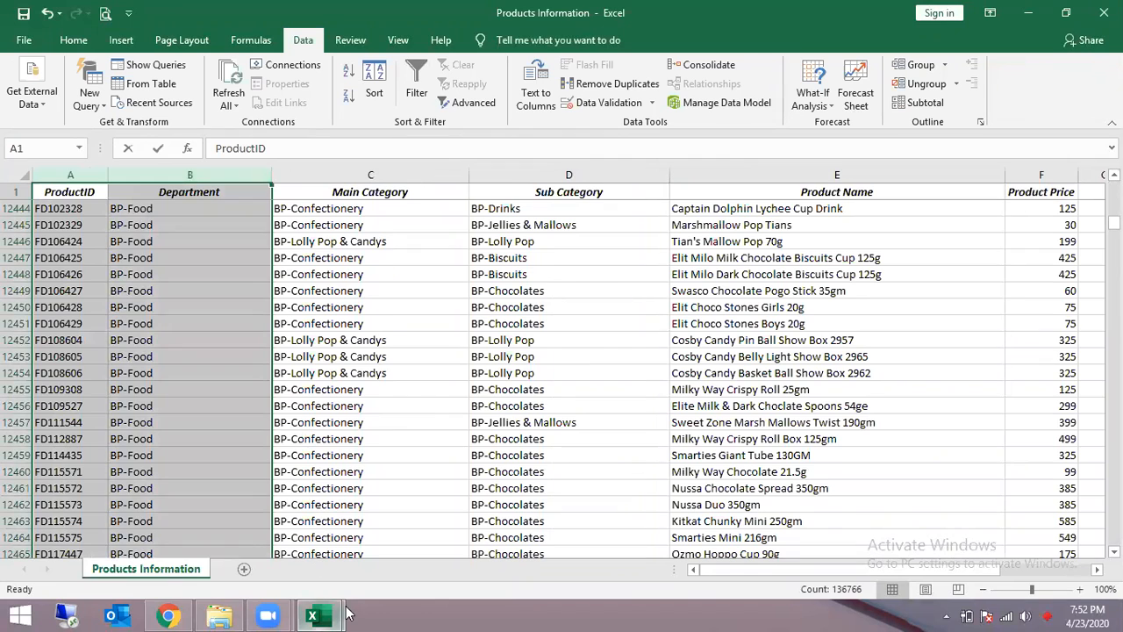
click(314, 615)
click(390, 567)
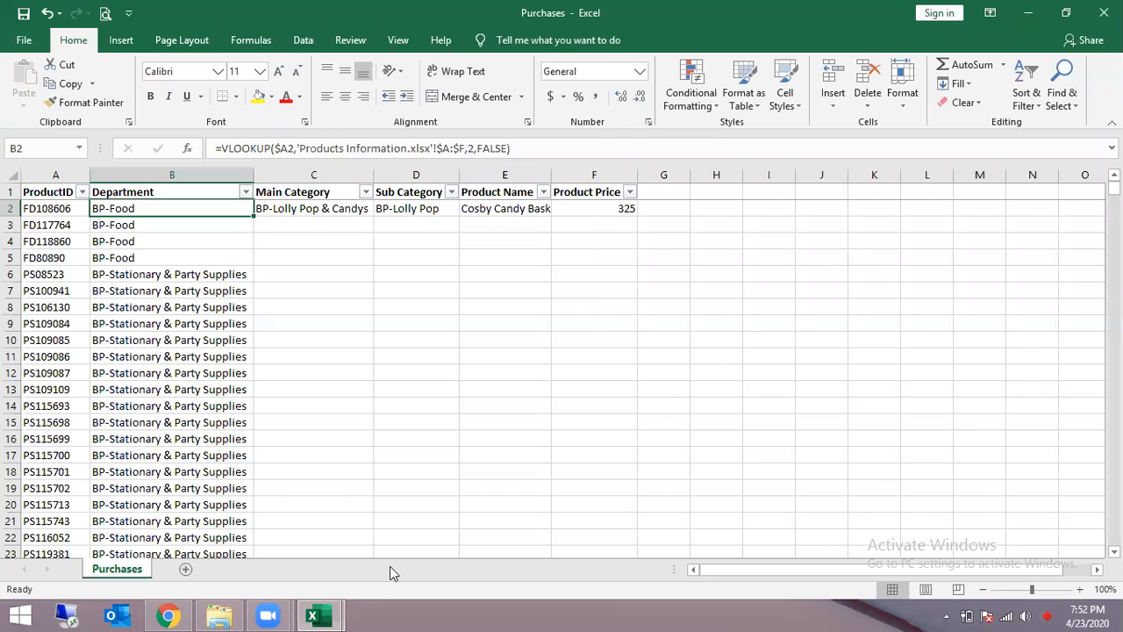
click(470, 147)
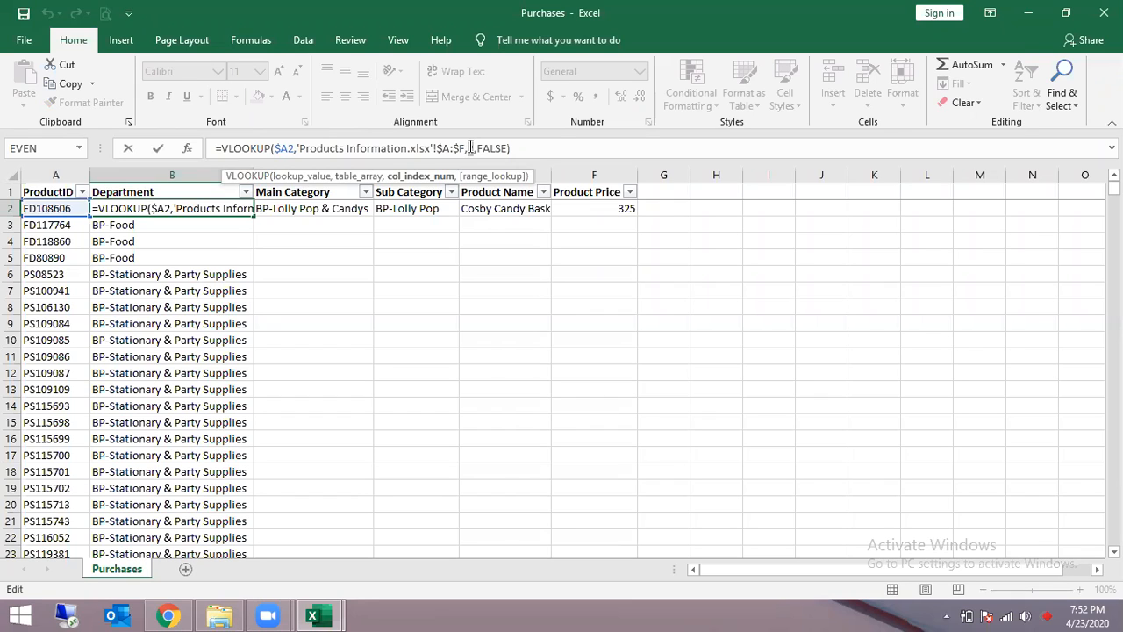
key(Tab)
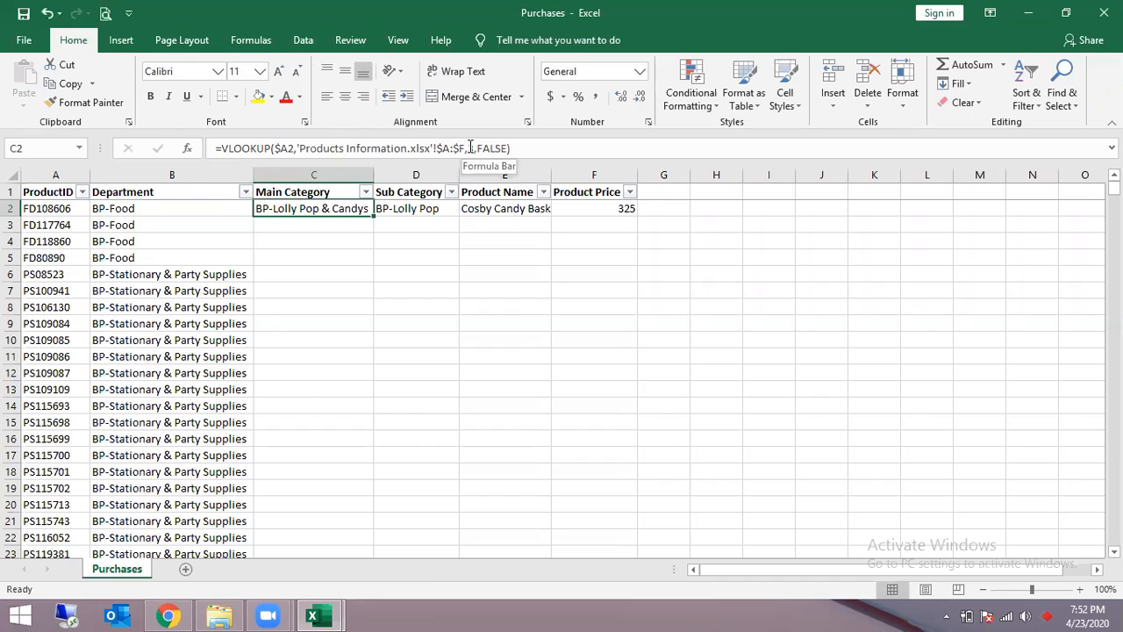
- Clear the old Department formulas from B3 down to the last row
key(Left)
key(Down)
key(Down)
key(Left)
key(Up)
key(Right)
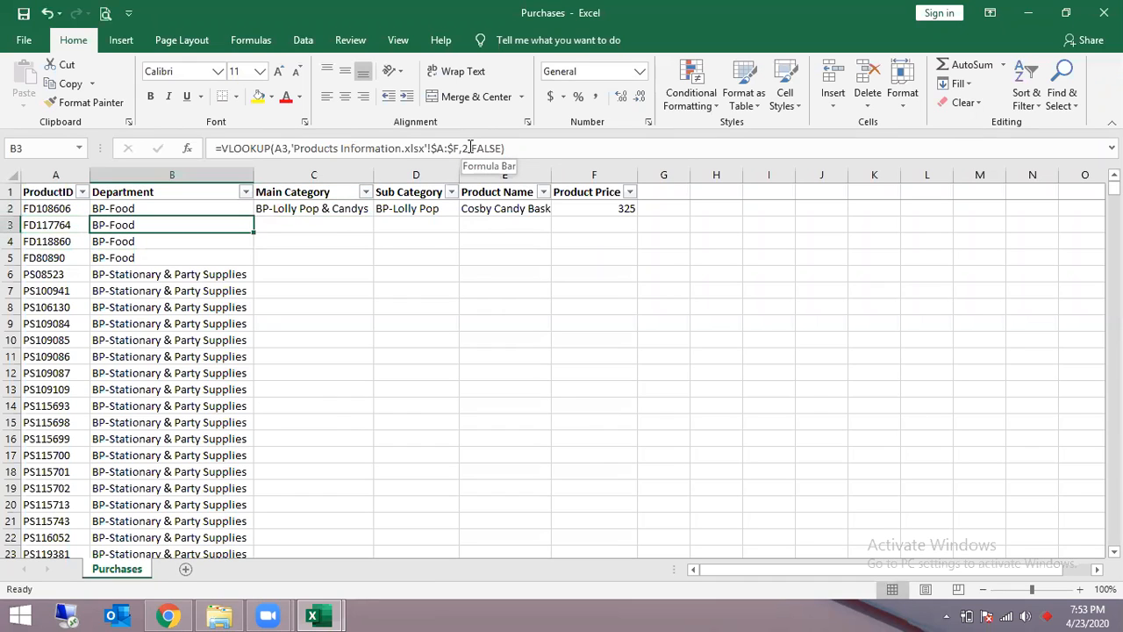
key(ctrl+shift+Down)
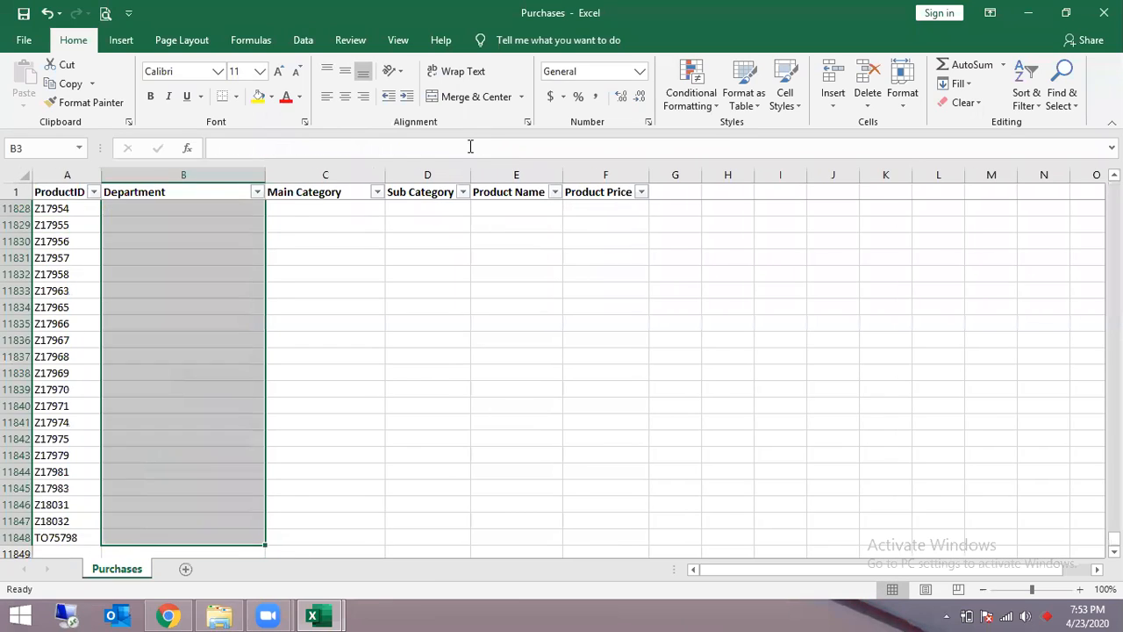
key(ctrl+Up)
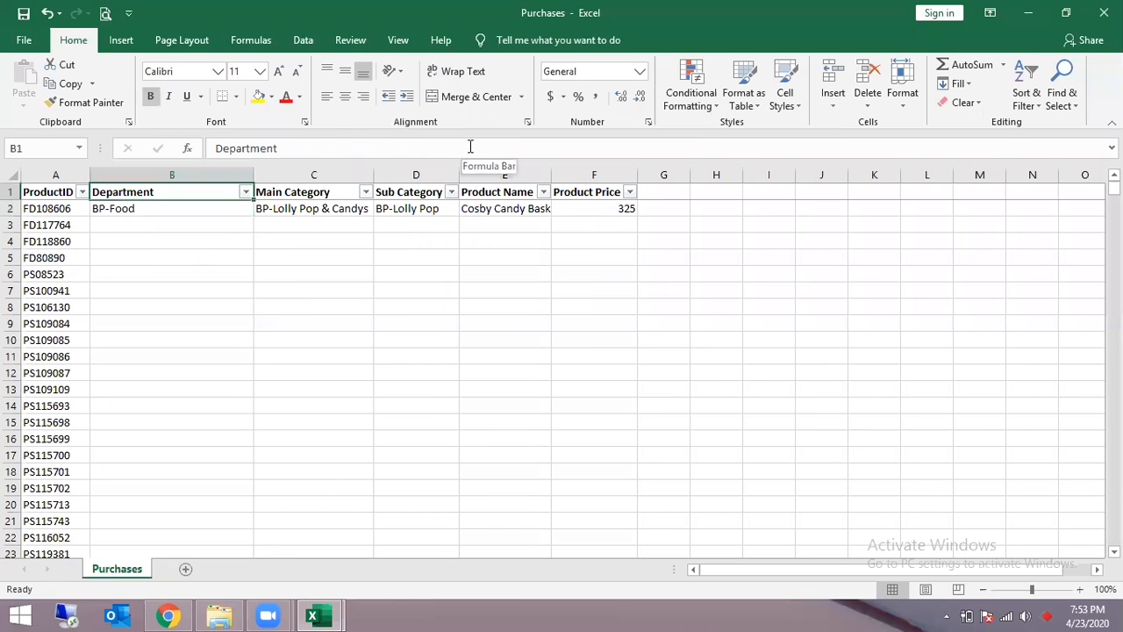
- Copy the VLOOKUP formulas in B2:F2 down through row 11848, beside every ProductID
key(Down)
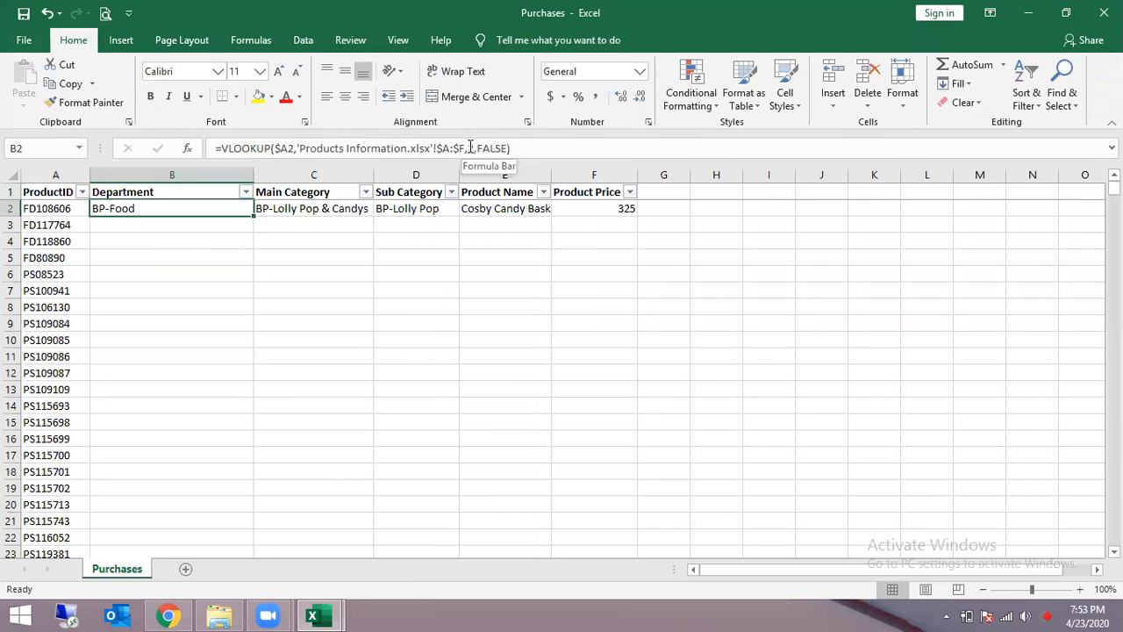
key(Left)
key(Right)
key(ctrl+shift+Right)
key(ctrl+c)
key(Left)
key(ctrl+Down)
key(Right)
key(ctrl+shift+Up)
key(shift+Right)
key(shift+Right)
key(shift+Right)
key(shift+Right)
key(ctrl+v)
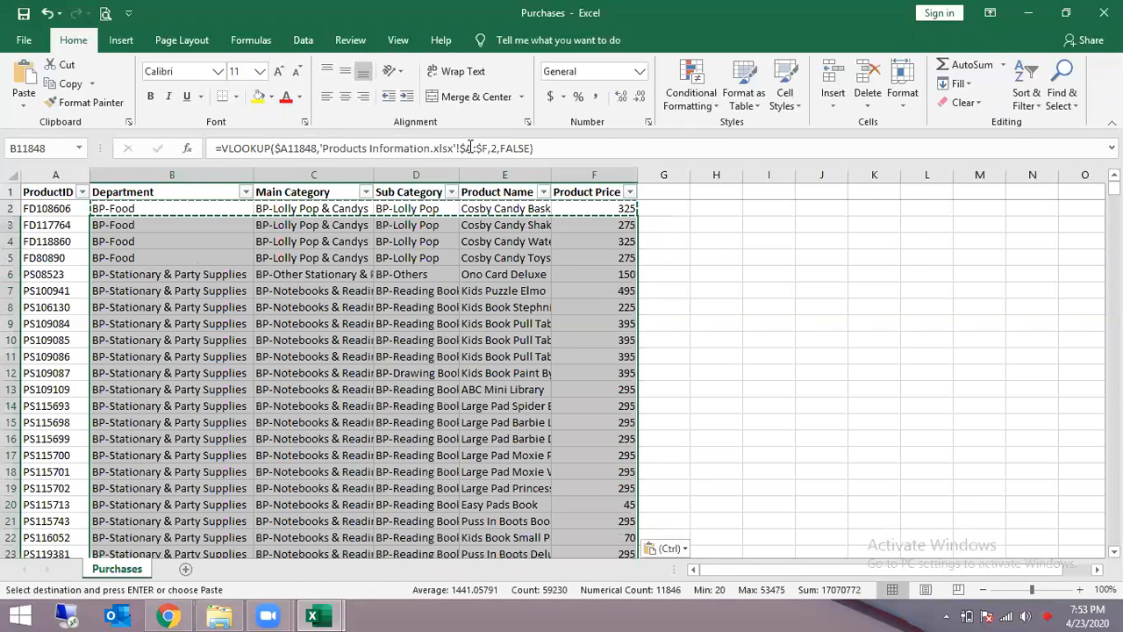
- Review the filled lookup results in the last rows of the table and the Product Name and Product Price headers
key(Right)
key(Right)
key(Right)
key(Up)
key(Up)
key(Up)
key(Up)
key(Up)
key(Up)
key(Up)
key(Up)
key(Up)
key(Up)
key(Up)
key(Up)
key(Up)
key(Up)
key(Up)
key(Up)
key(Up)
key(Up)
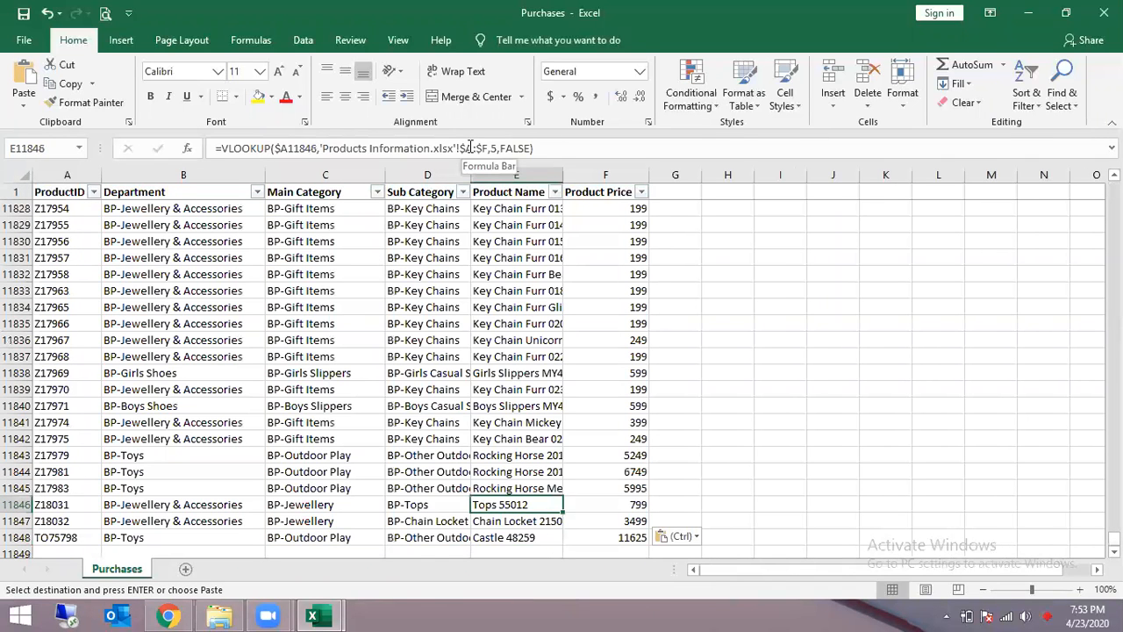
key(ctrl+Up)
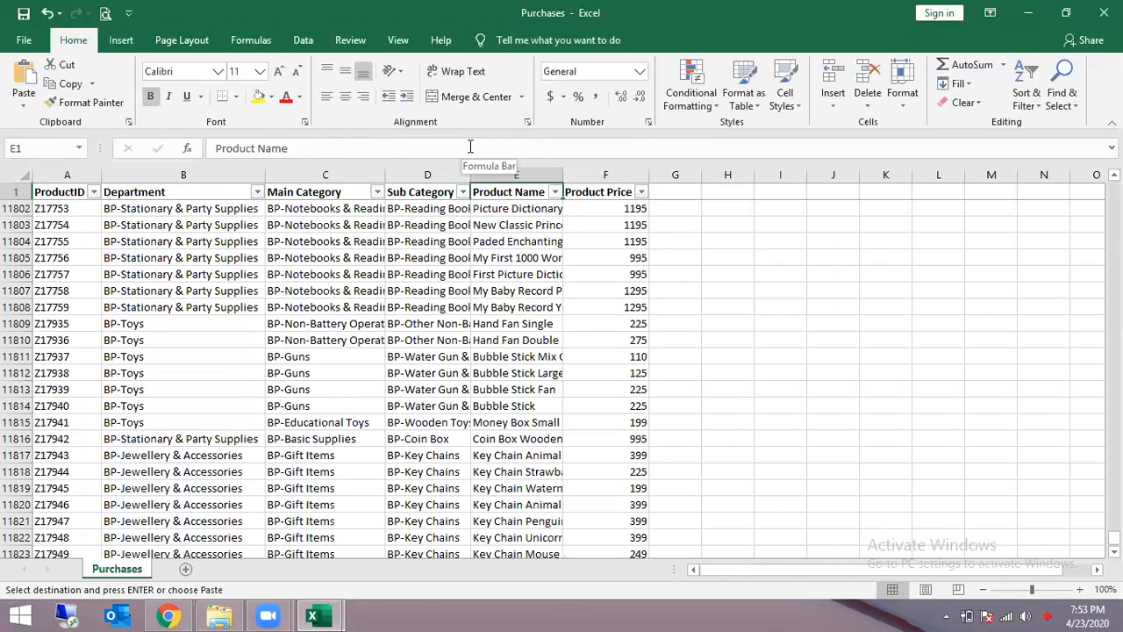
key(Right)
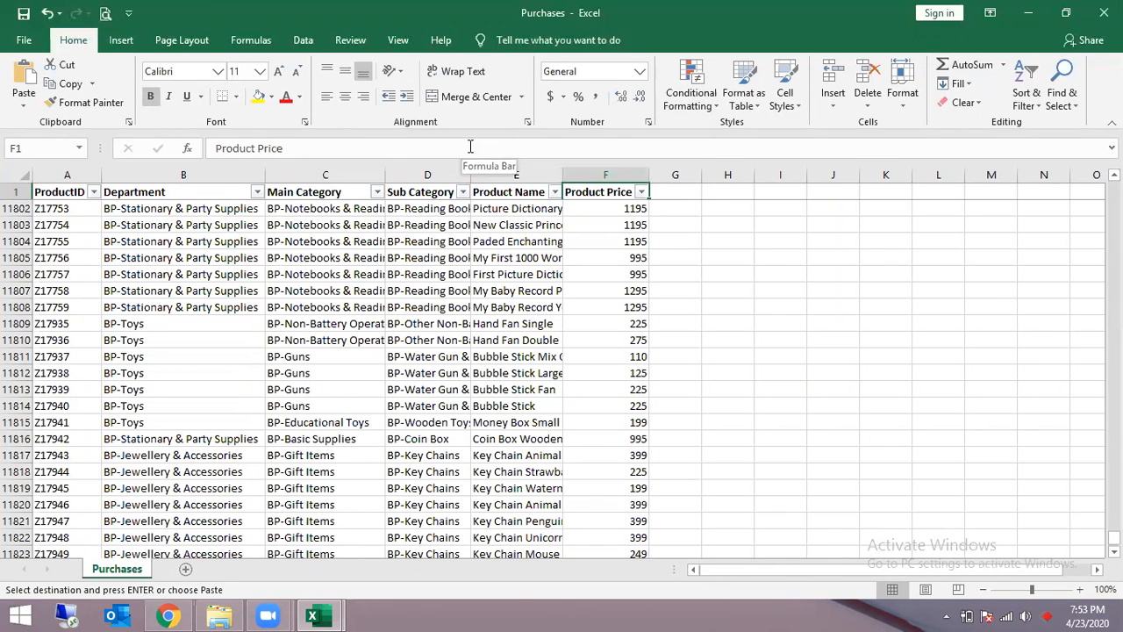
key(Left)
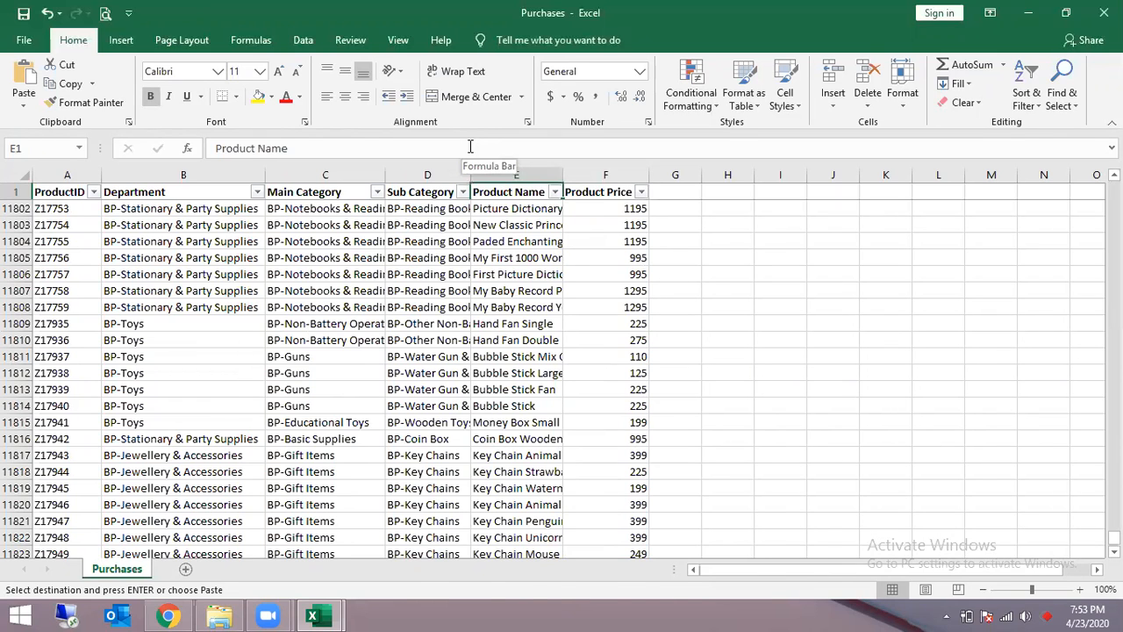
- Try auto-fitting the column widths of the whole table from the Product Name header, and undo it
key(ctrl+a)
key(alt+h)
key(o)
key(i)
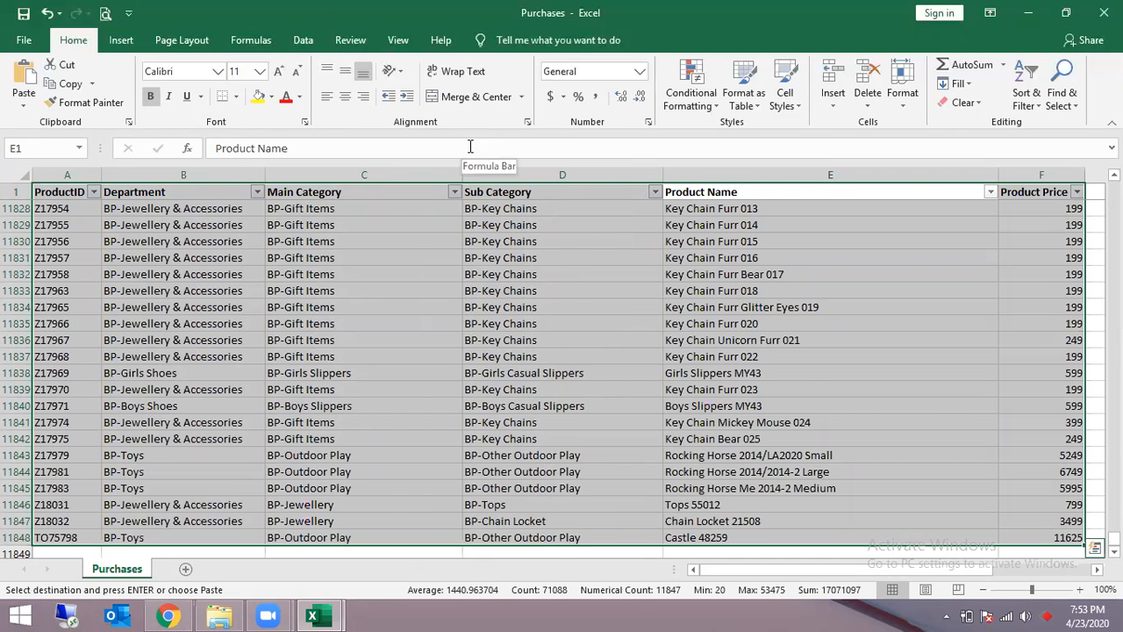
key(ctrl+z)
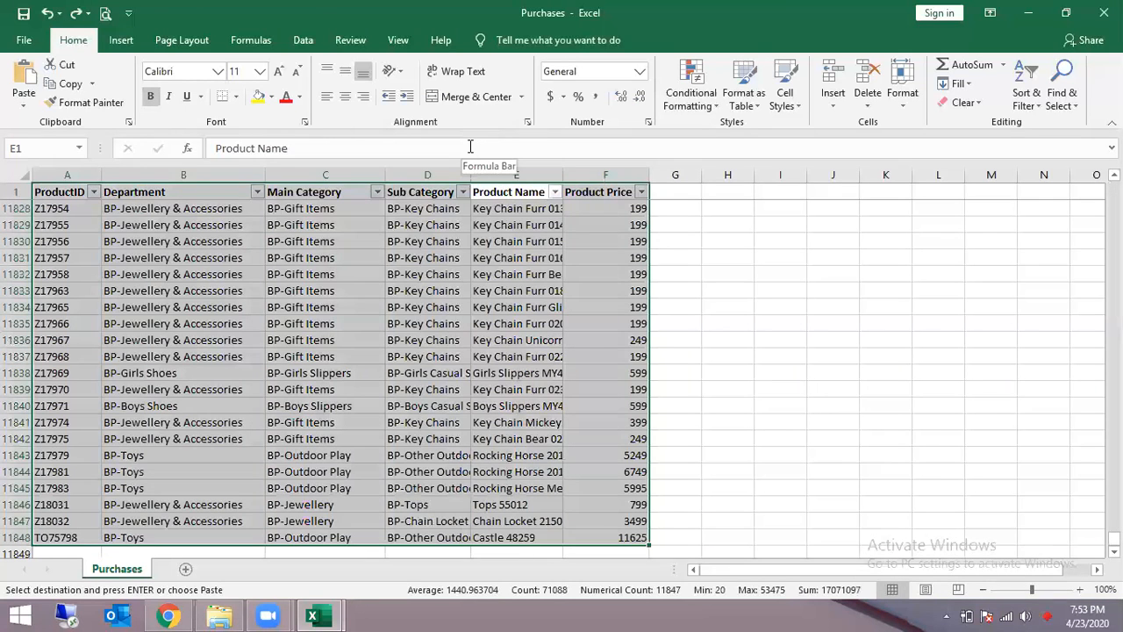
- Auto-fit the column widths of the whole Purchases table, undo the fit once and apply it again
key(ctrl+Up)
key(Down)
key(Down)
key(Up)
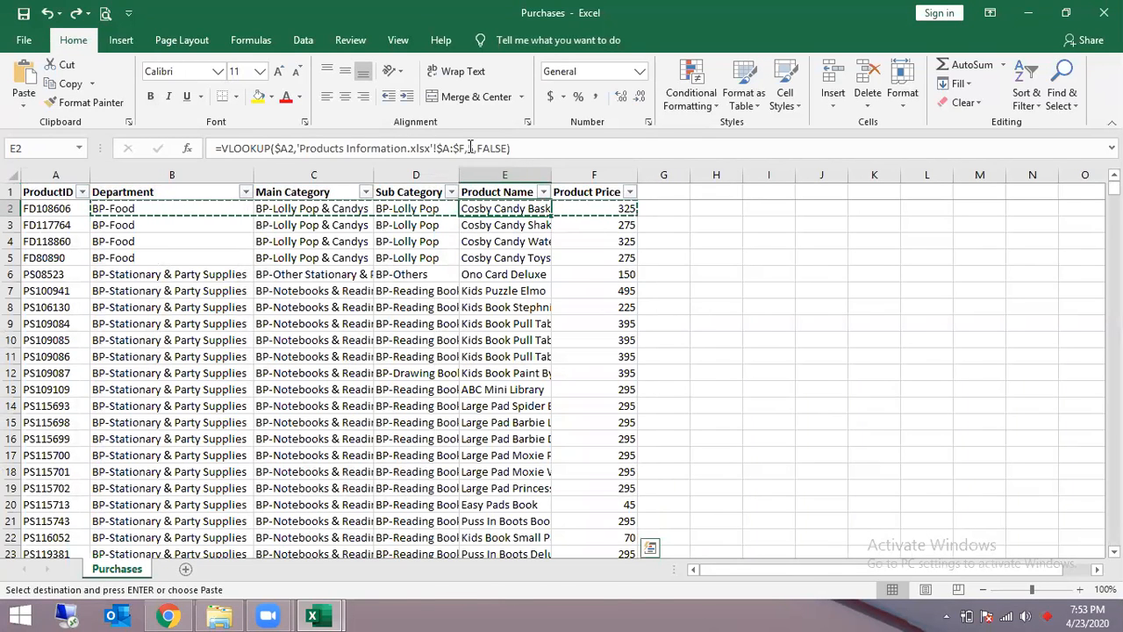
key(ctrl+a)
key(alt)
key(h)
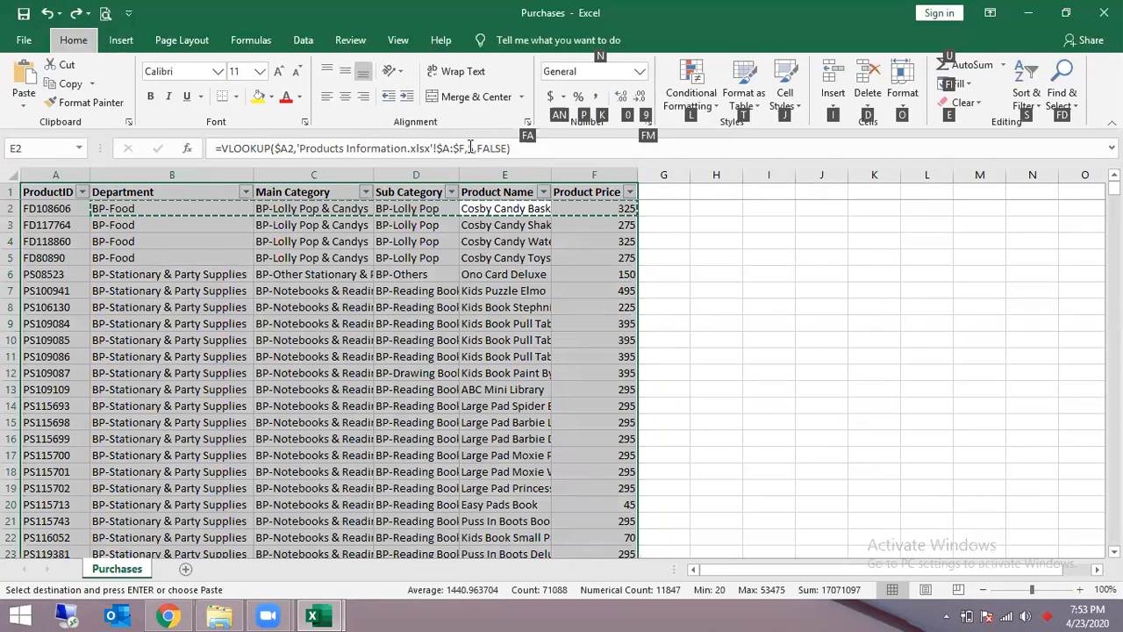
key(o)
key(i)
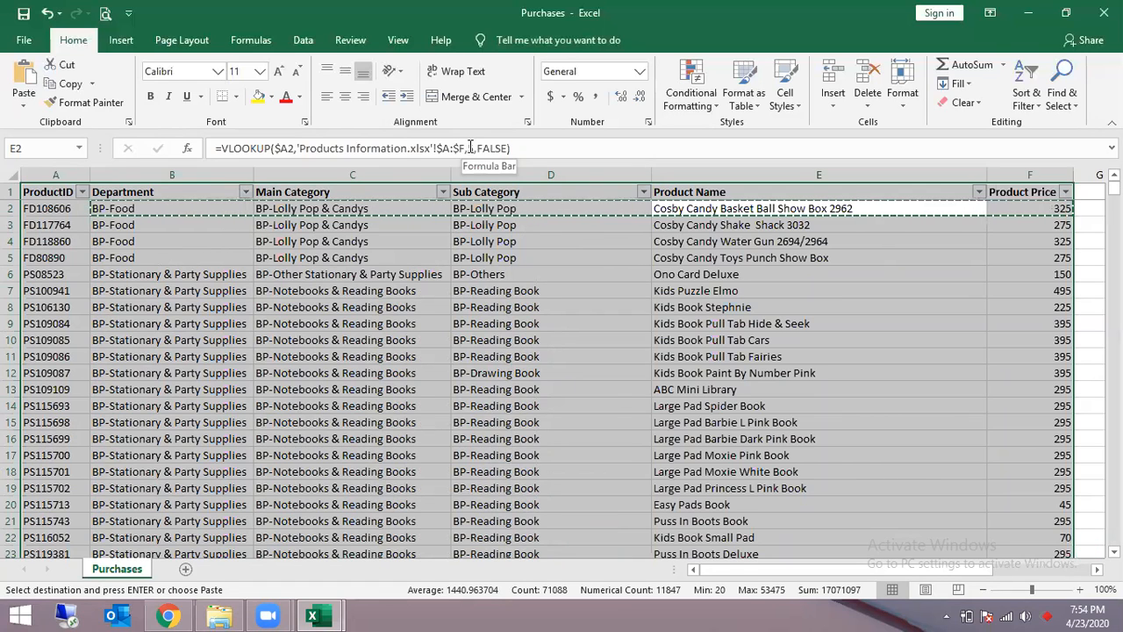
key(ctrl+z)
key(alt)
key(h)
key(o)
key(i)
key(shift+BackSpace)
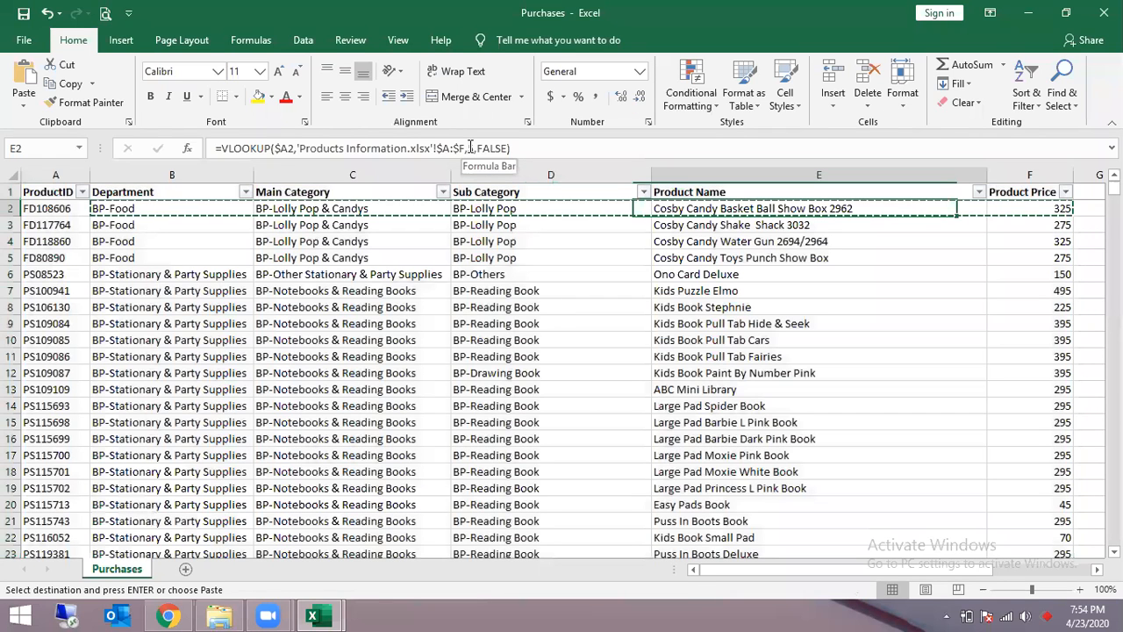
- Highlight the header cells B1:F1 from Department through Product Price and clear the pending copy outline
key(Left)
key(Up)
key(Left)
key(Left)
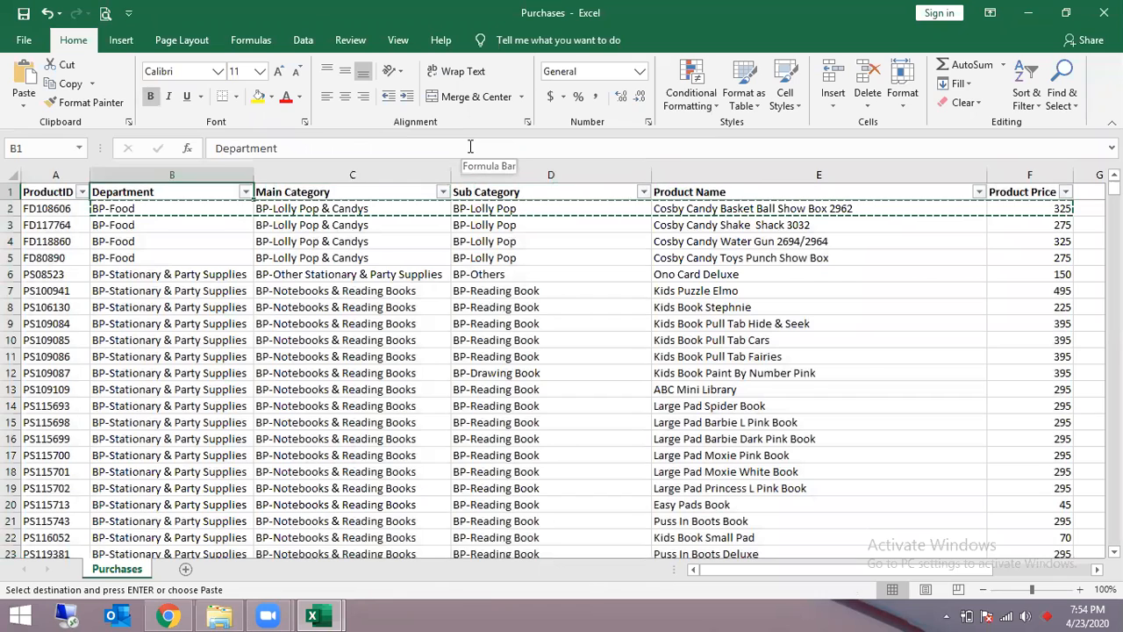
key(ctrl+shift+Right)
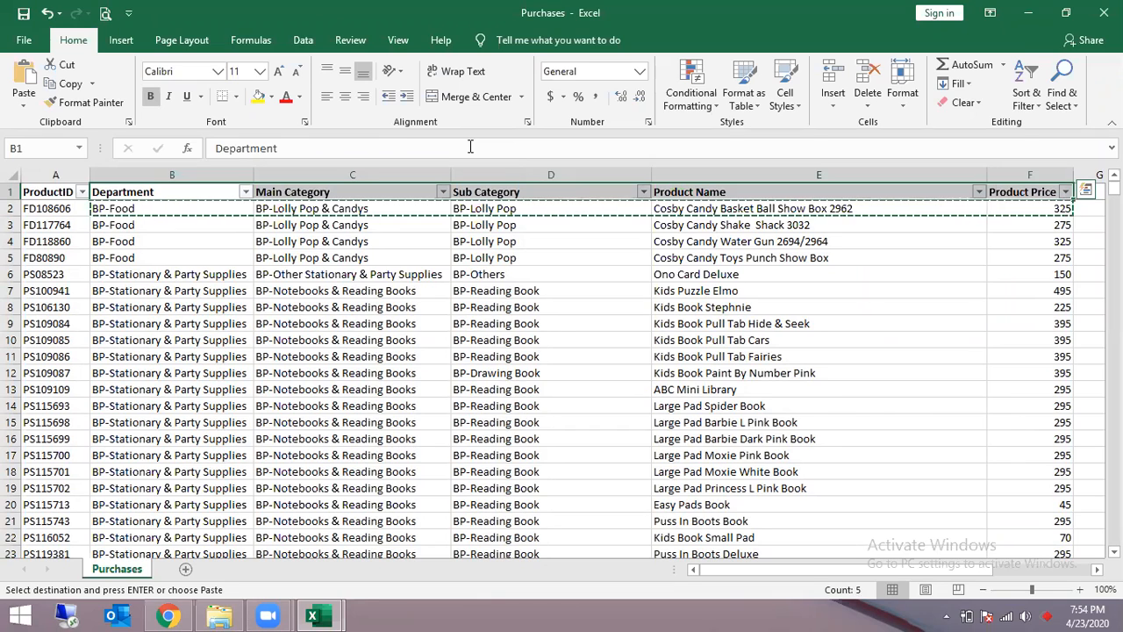
key(Escape)
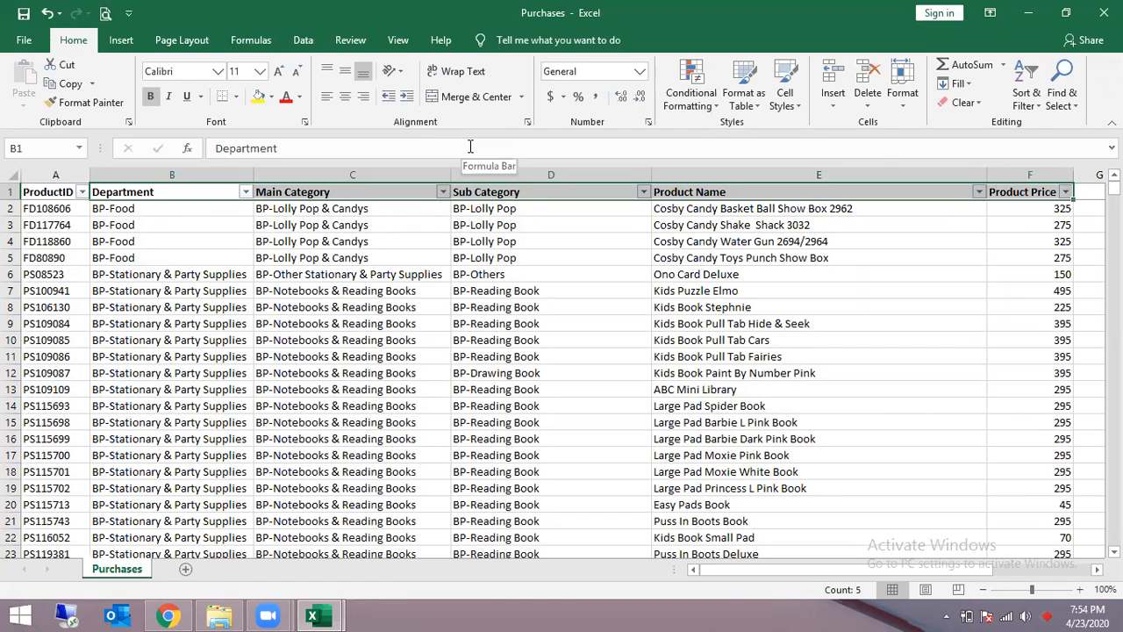
- Find the ProductID from A2 in the Products Information workbook, check its Product Price, and return to Purchases
key(Left)
key(Down)
key(ctrl+c)
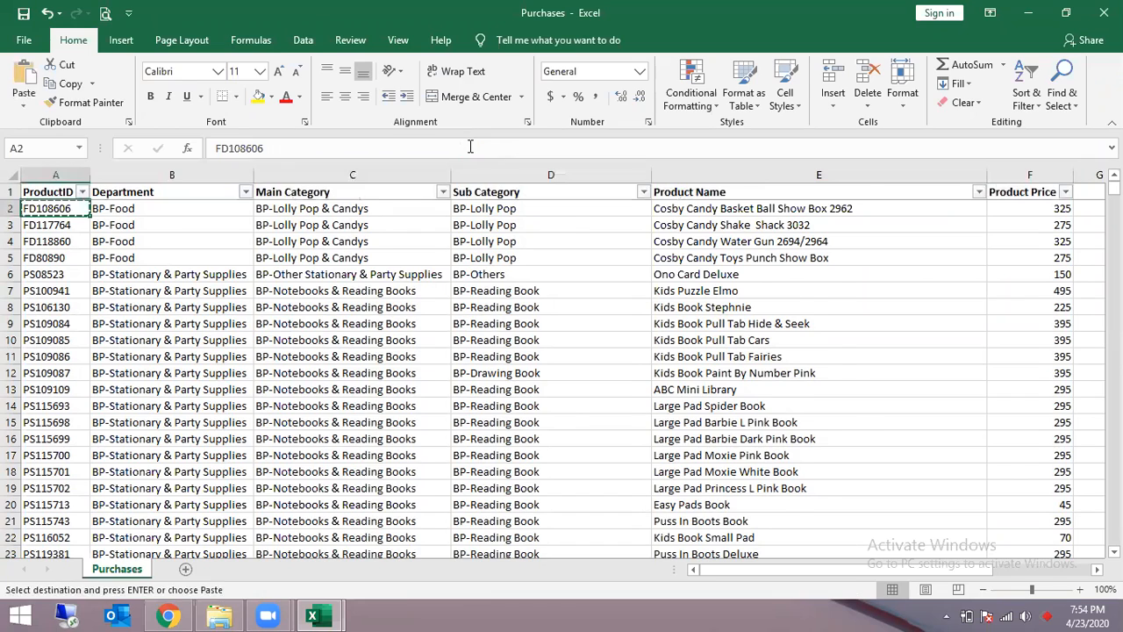
key(alt+Tab)
key(ctrl+space)
key(ctrl+f)
key(ctrl+v)
key(Return)
key(Escape)
key(ctrl+Right)
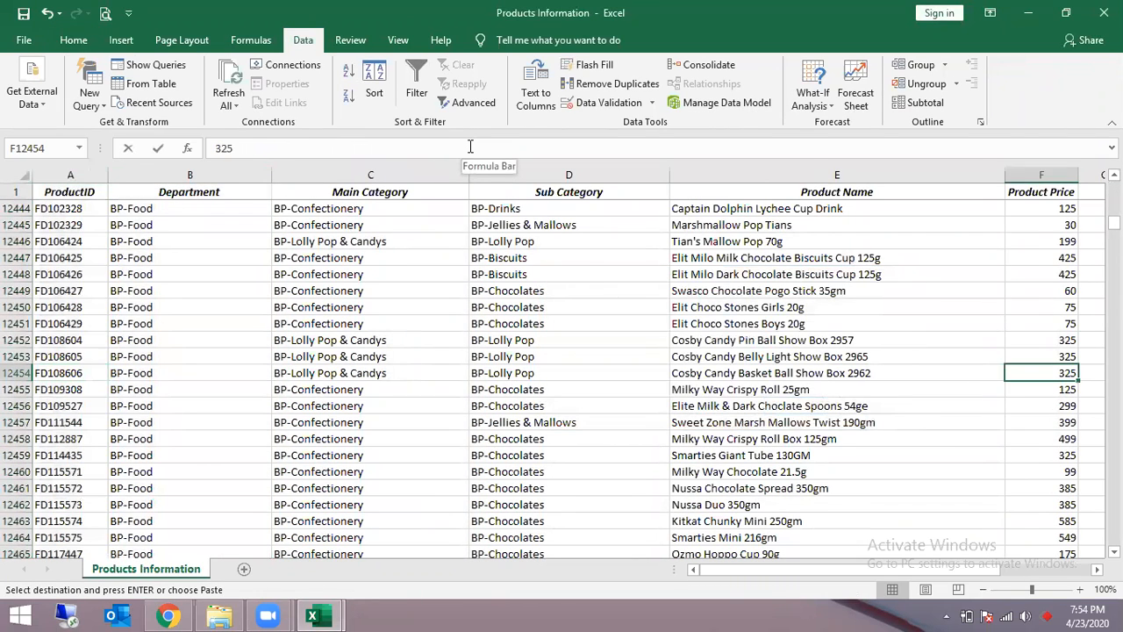
key(alt+Tab)
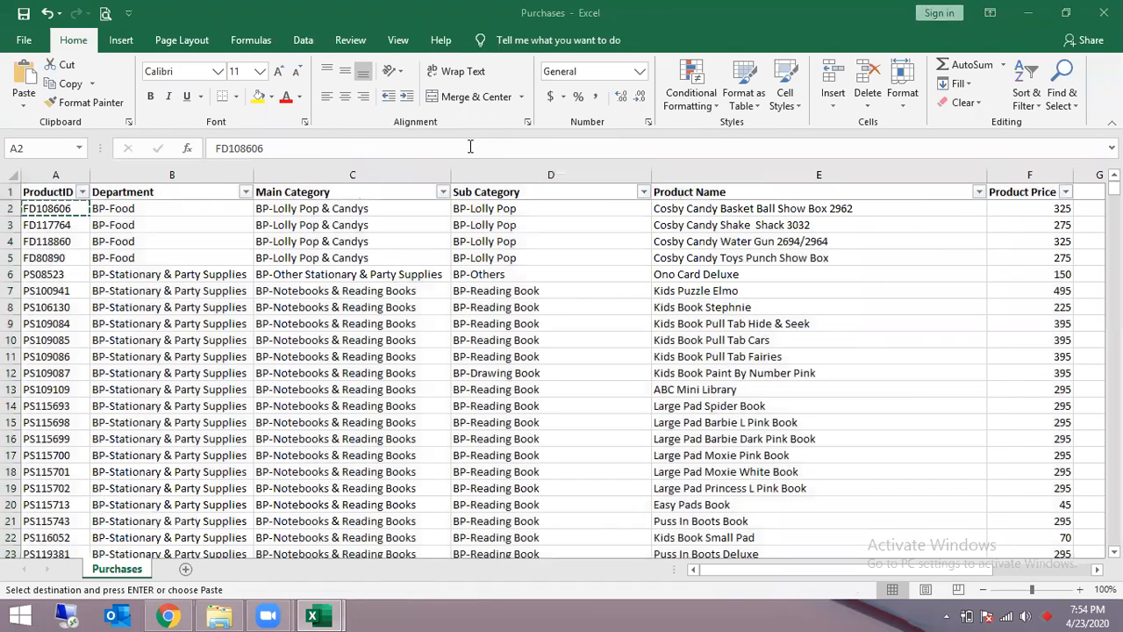
- Set the Product Price of FD108606 to 625 in the Products Information workbook and return to Purchases
key(ctrl+shift+Right)
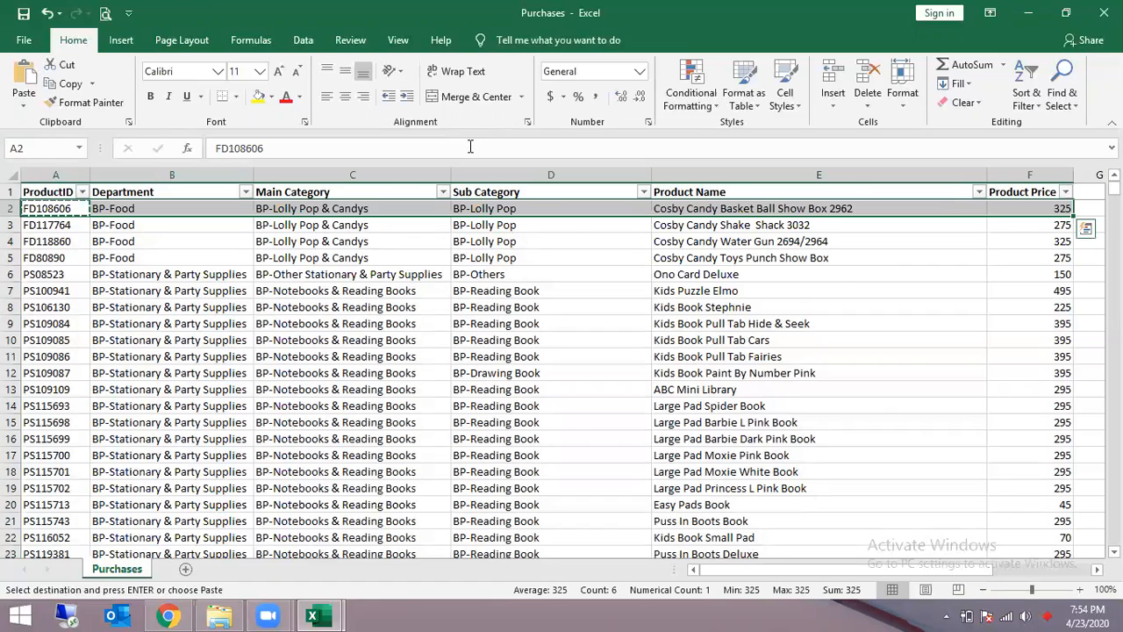
key(alt+Tab)
text(625)
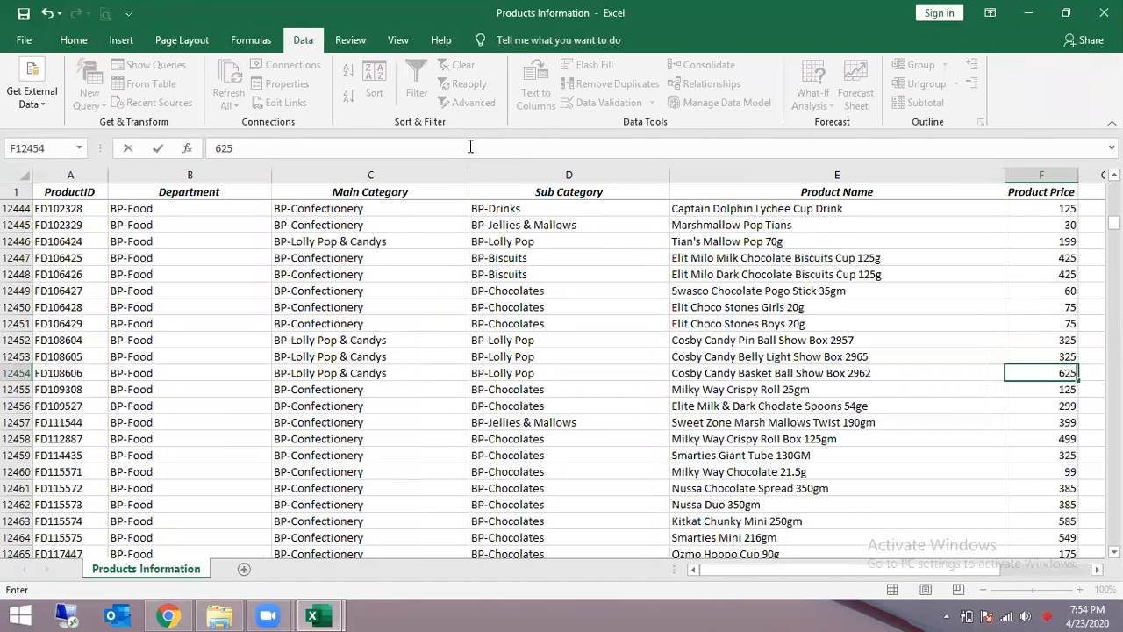
key(Return)
key(alt+Tab)
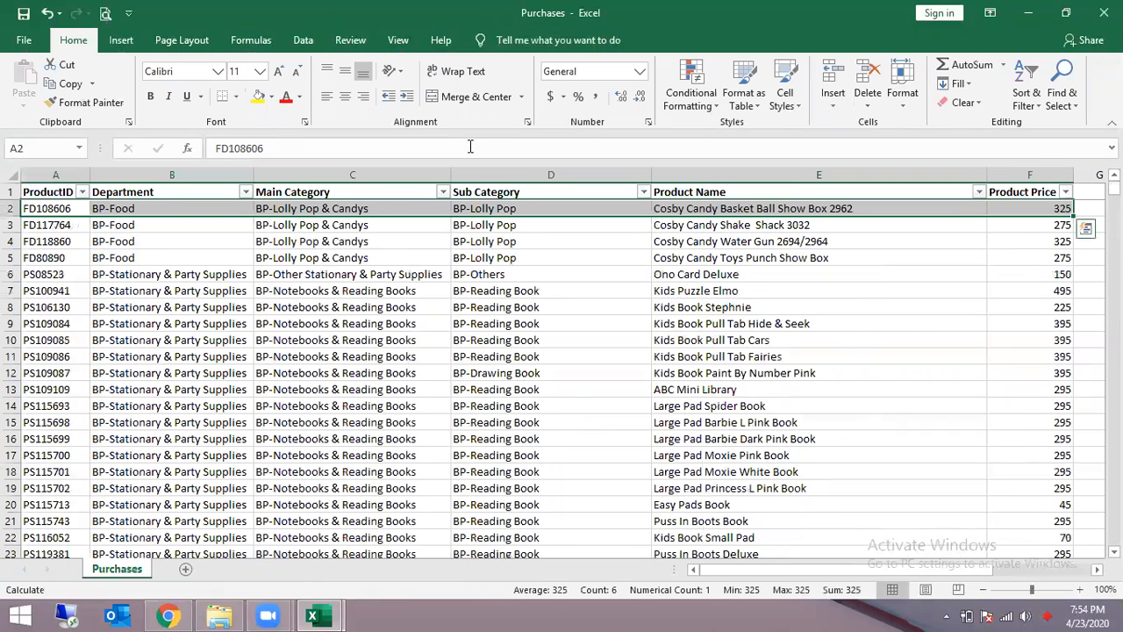
- Inspect the Department lookup formula in B3 without changing it
key(Down)
key(Right)
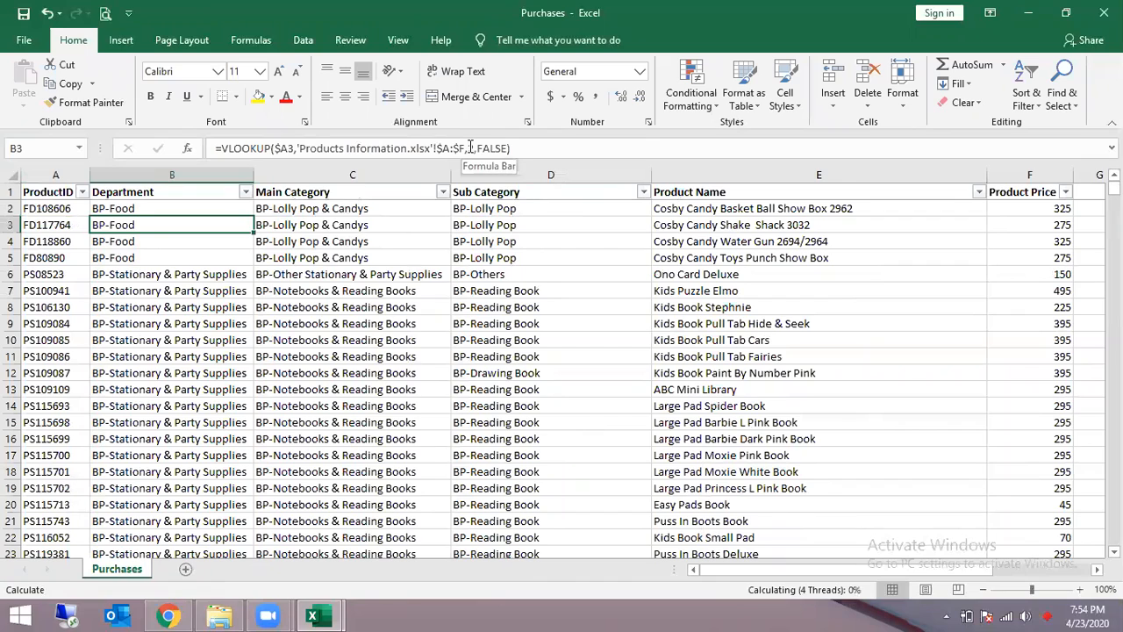
key(F2)
key(Escape)
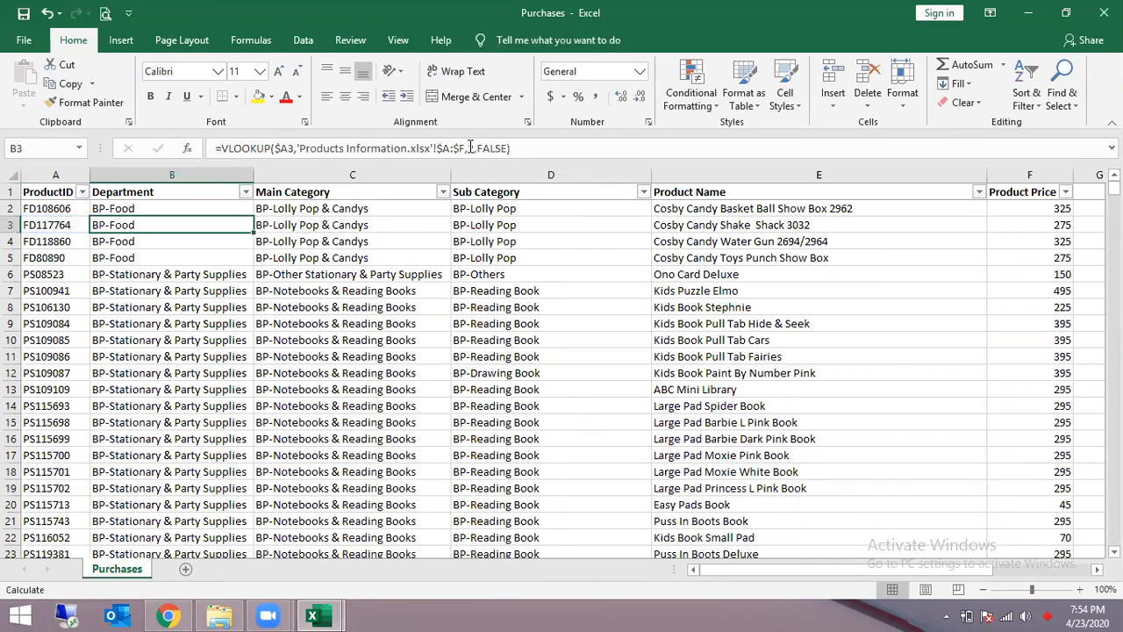
- Re-enter the Product Price lookup formula in F2 and recalculate the Purchases workbook
key(ctrl+Right)
key(Up)
key(F2)
key(F2)
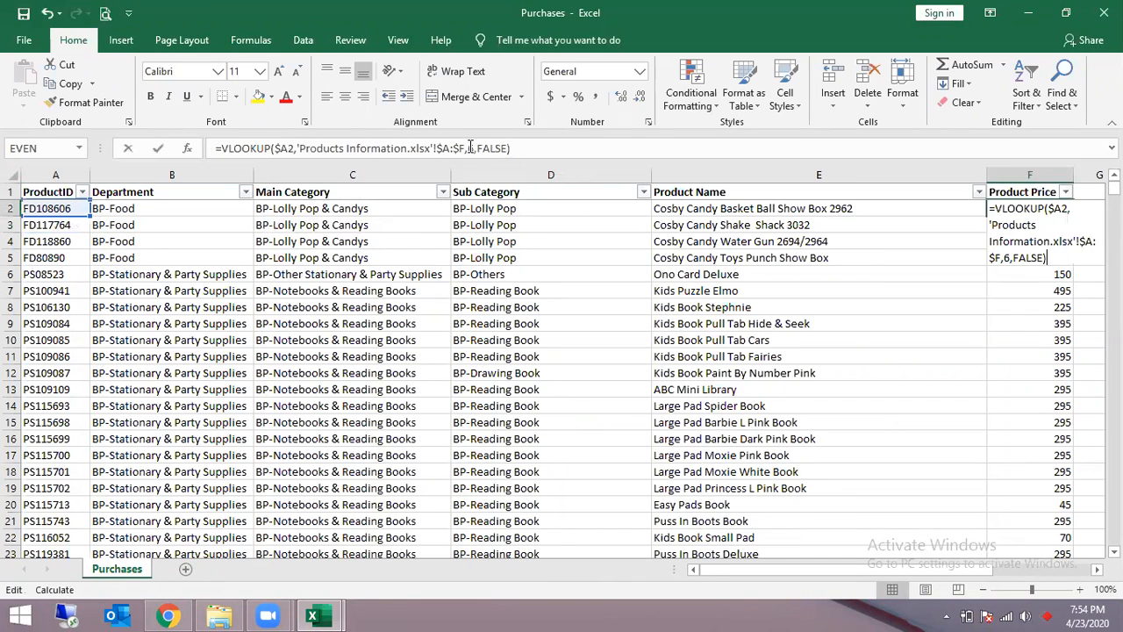
key(Return)
key(Right)
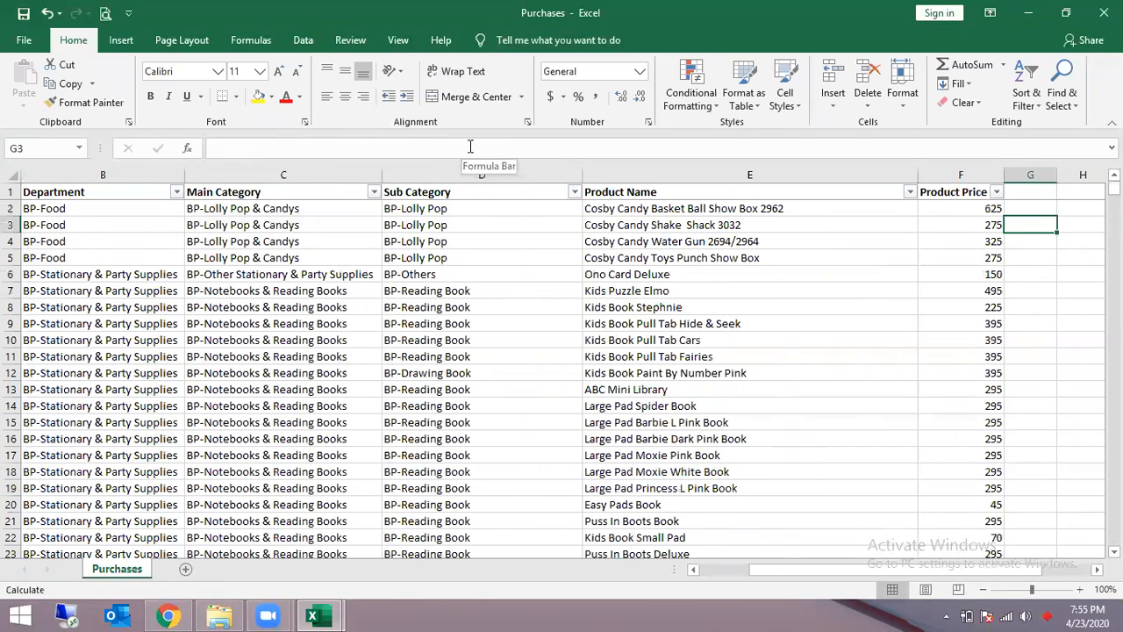
key(F9)
key(Up)
key(Up)
key(Left)
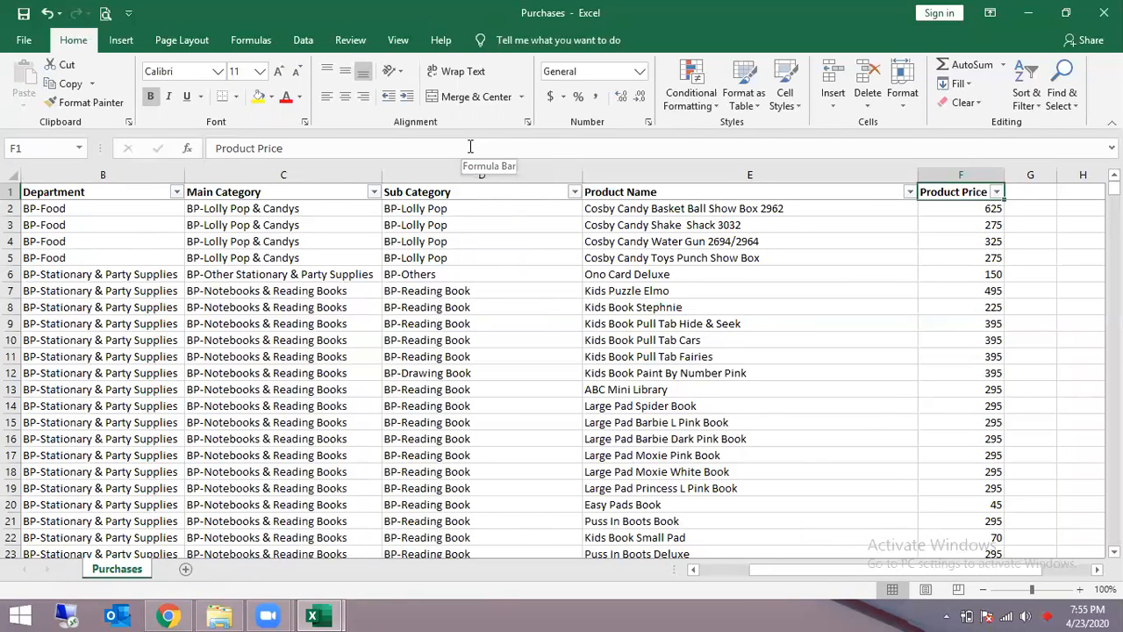
key(ctrl+Home)
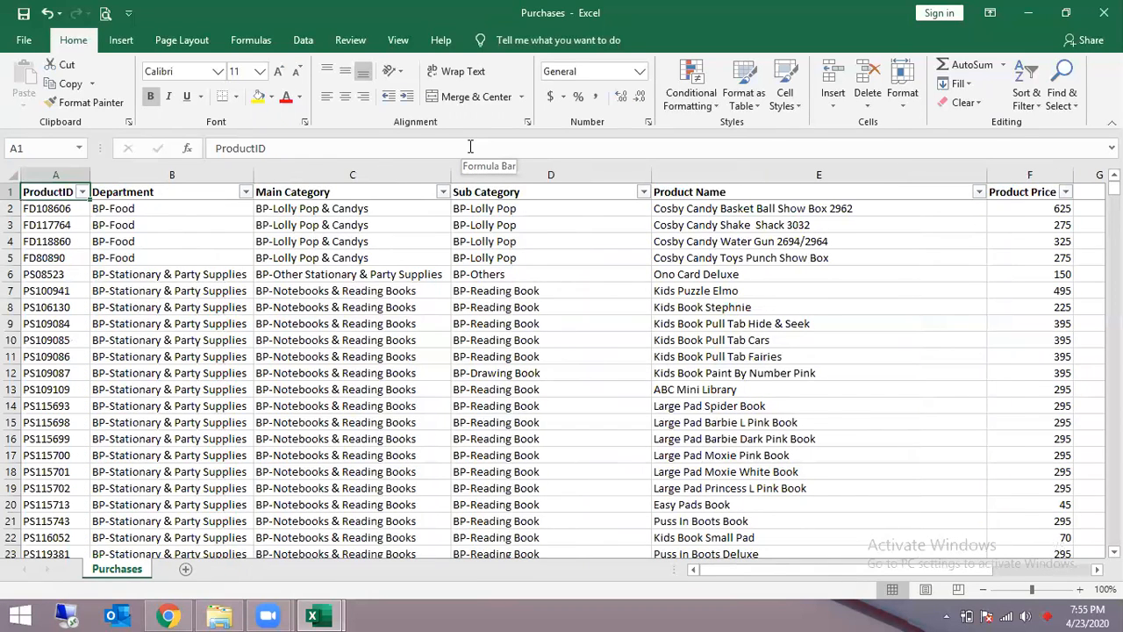
- Replace the lookup formulas from B2 through the Product Price column, down to the last row, with their values using Paste Special
key(Right)
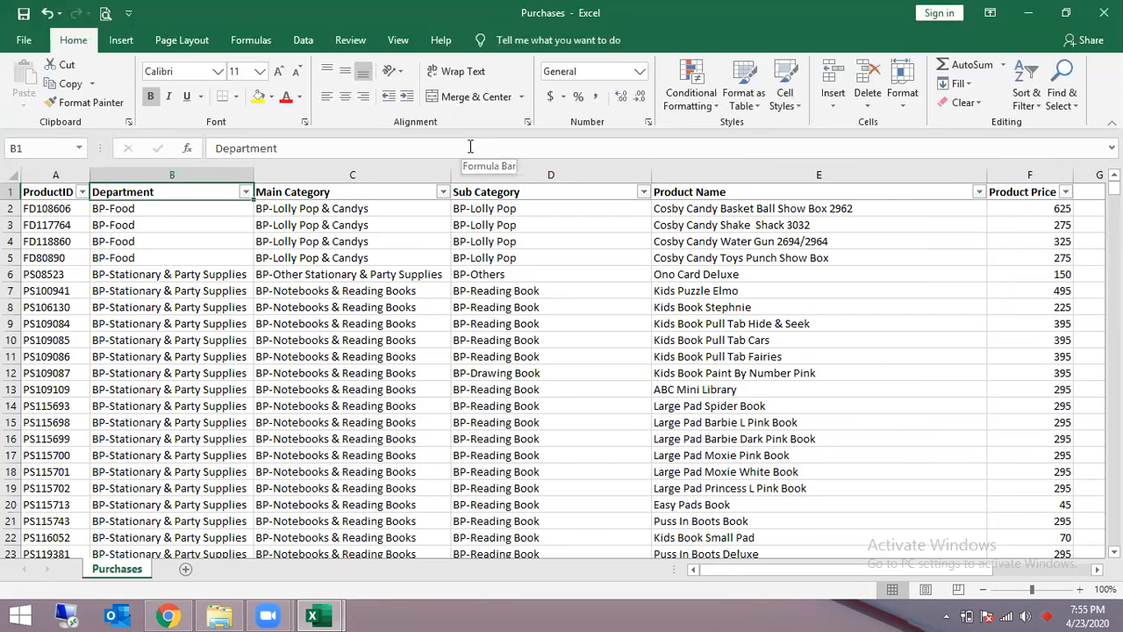
key(Down)
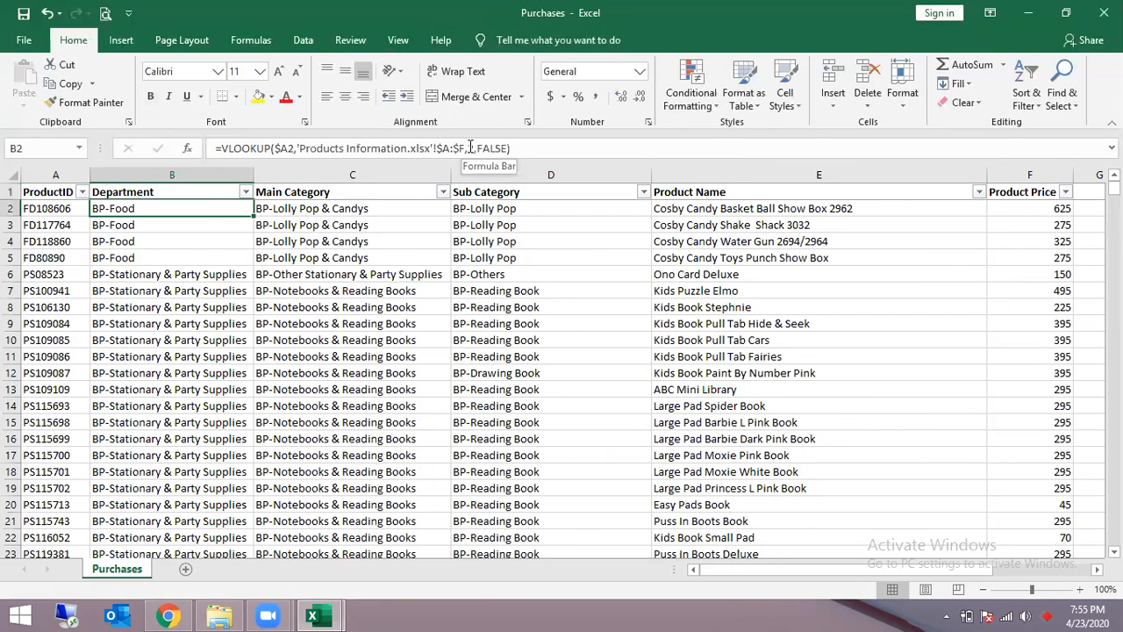
key(Right)
key(Right)
key(Left)
key(Left)
key(ctrl+shift+Right)
key(ctrl+shift+Down)
key(ctrl+c)
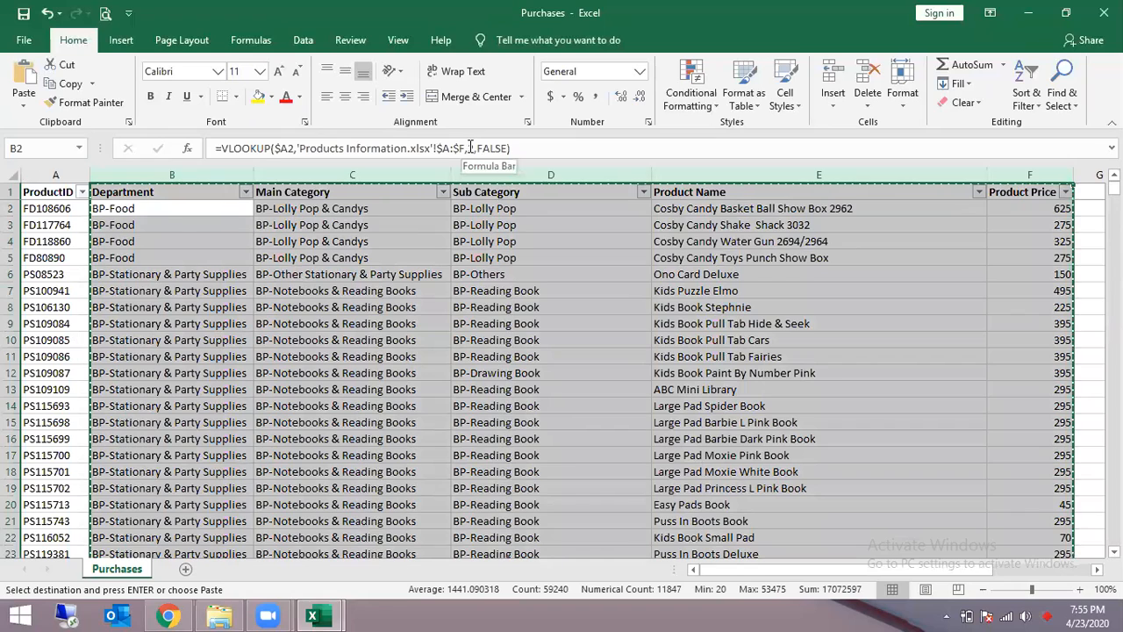
key(ctrl+alt+v)
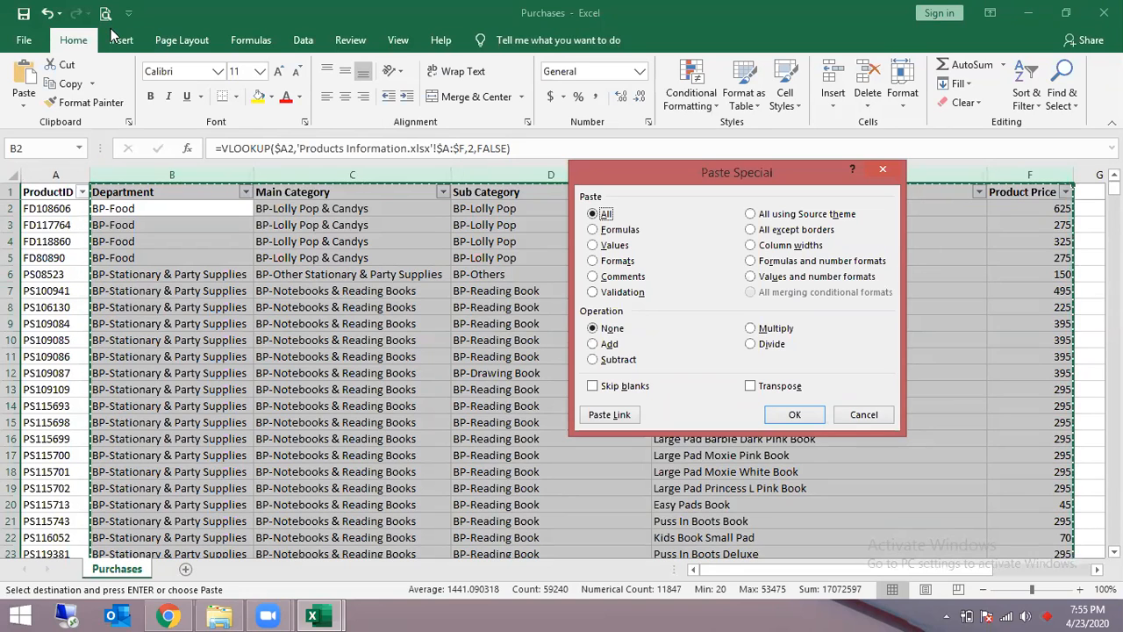
key(Escape)
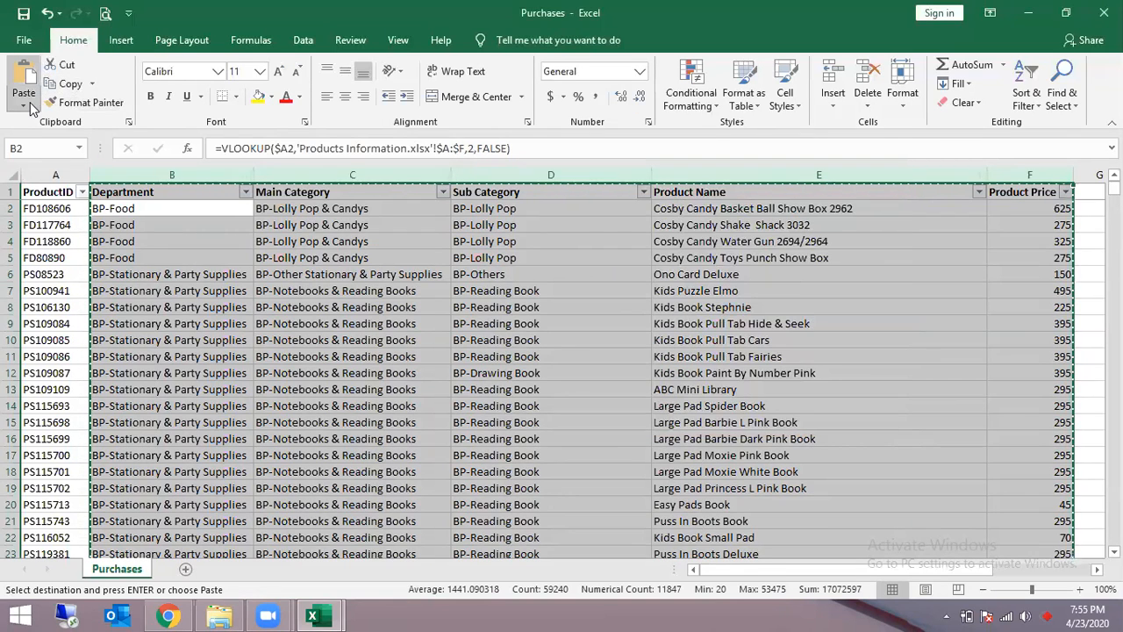
click(25, 105)
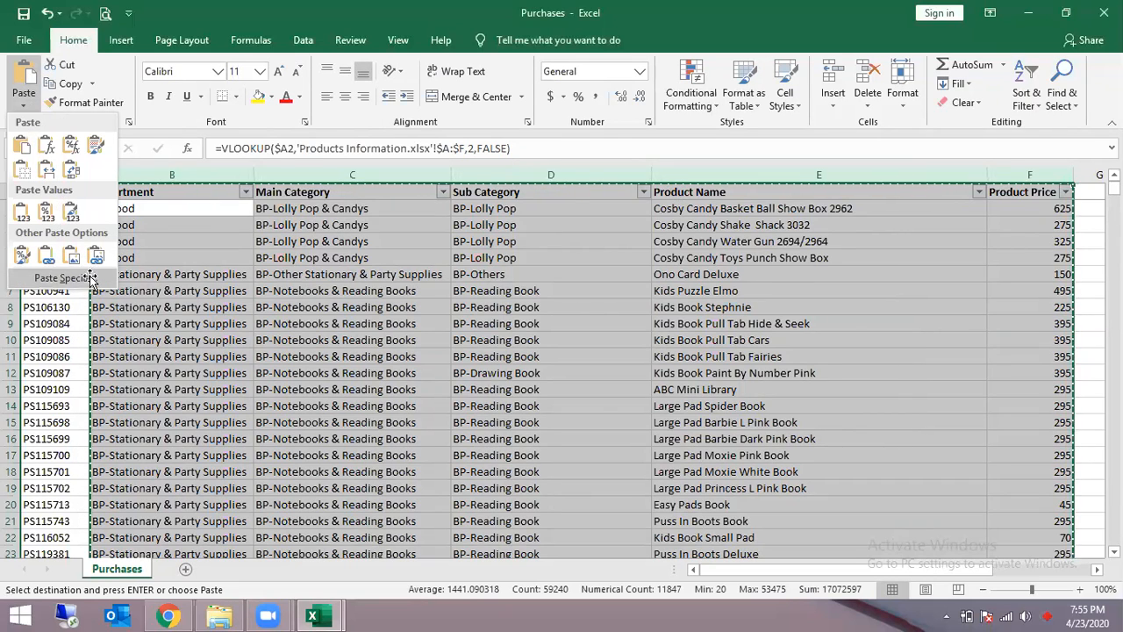
click(61, 278)
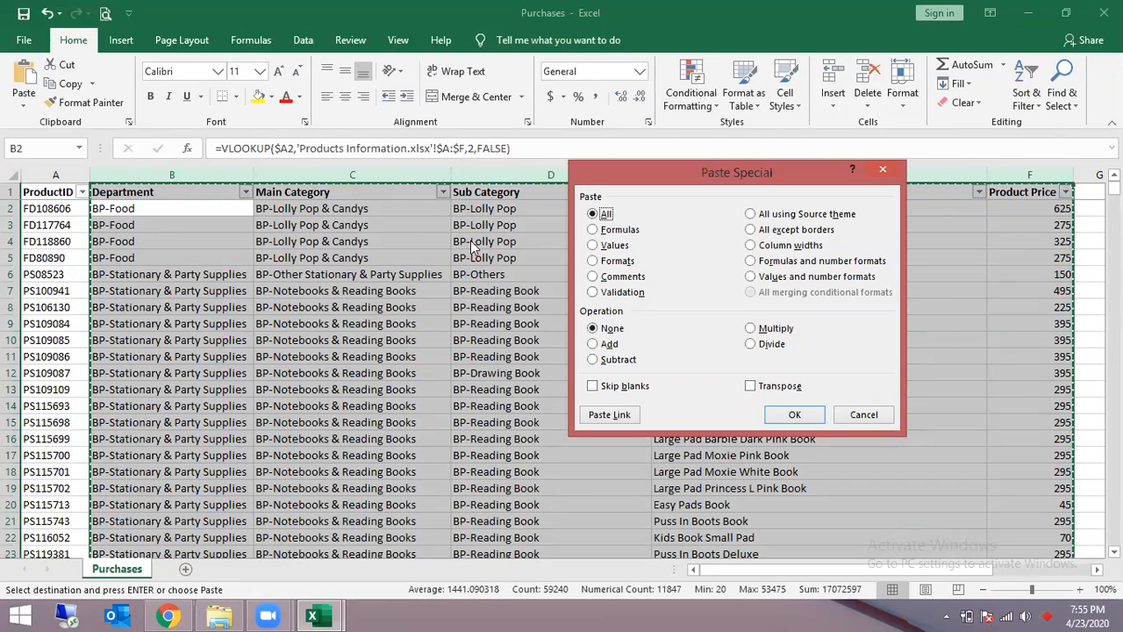
click(612, 246)
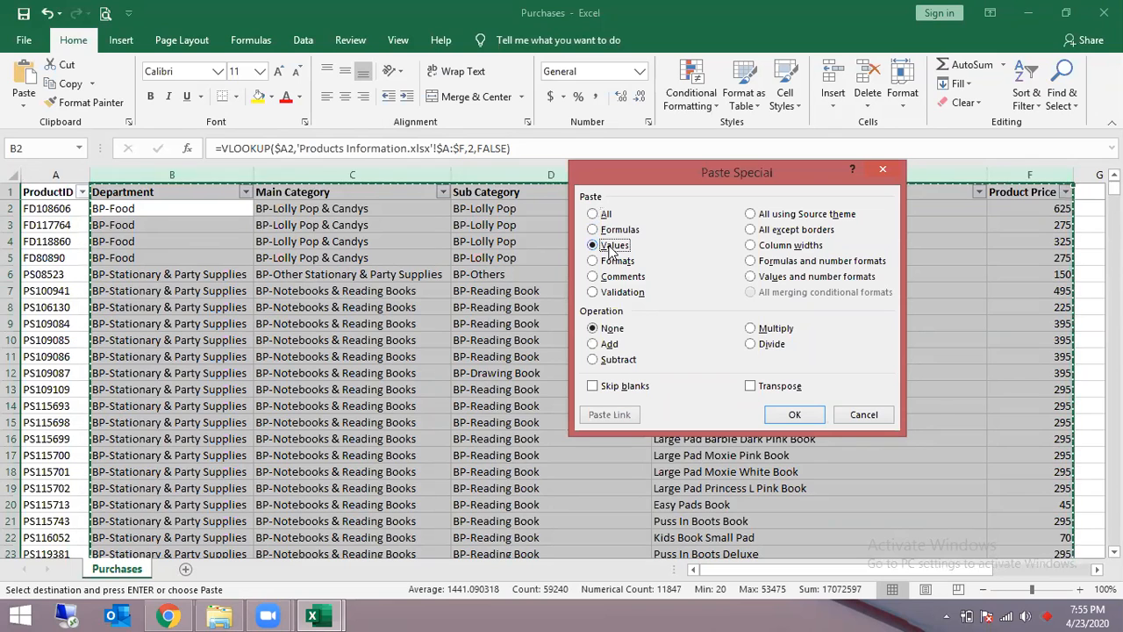
click(792, 416)
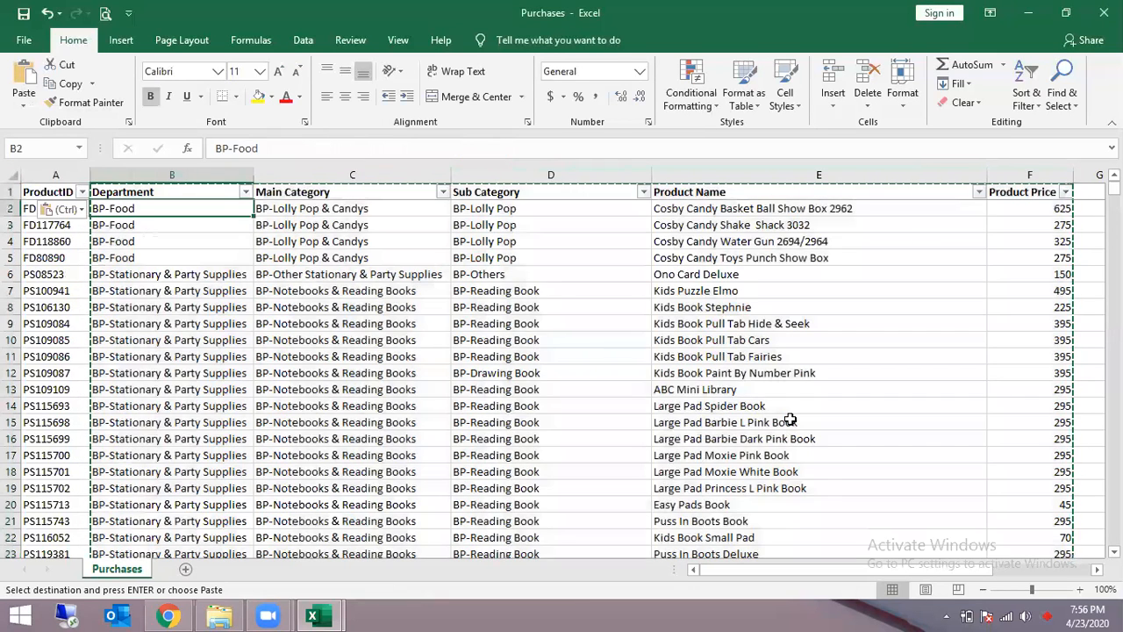
key(Escape)
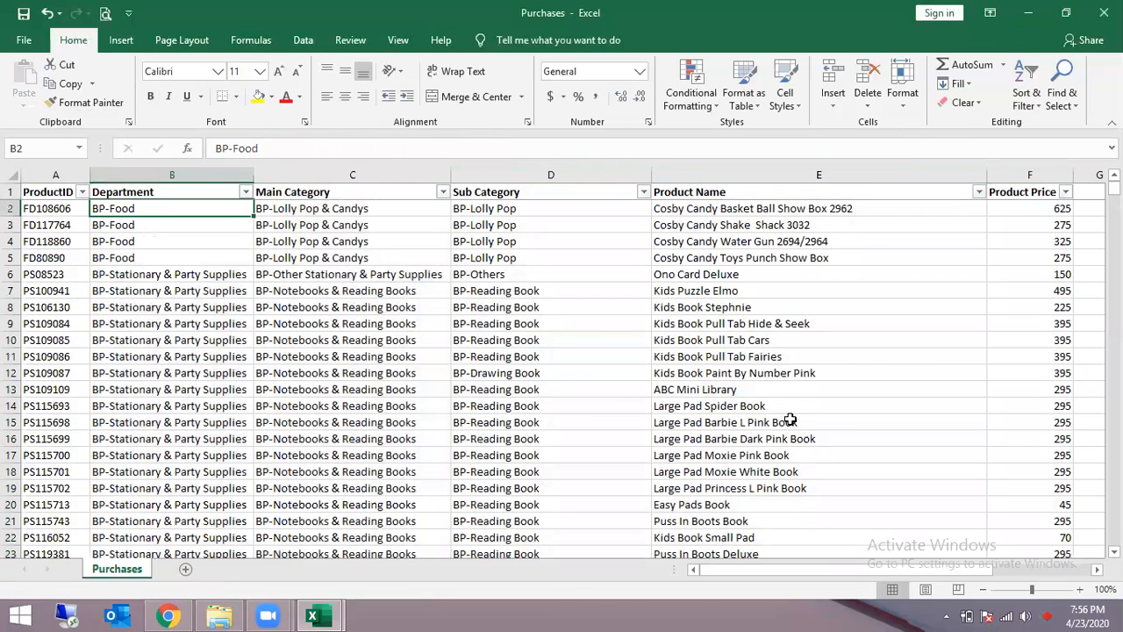
- Check cells in rows 2 and 3 up to Product Price for plain values instead of formulas
key(Right)
key(Right)
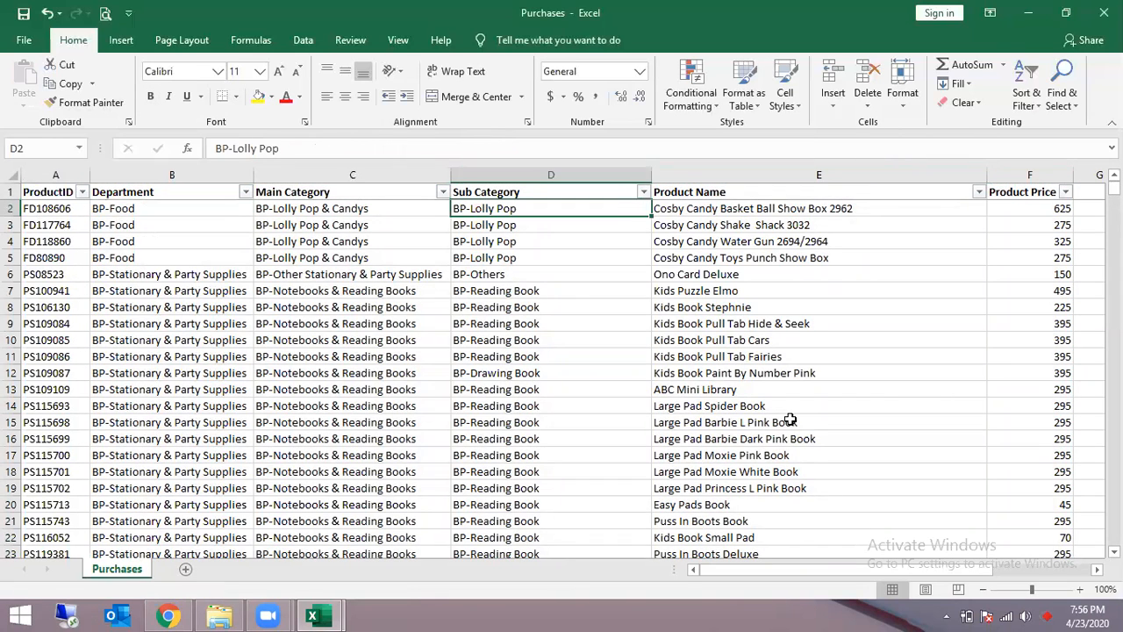
key(Down)
key(Right)
key(Right)
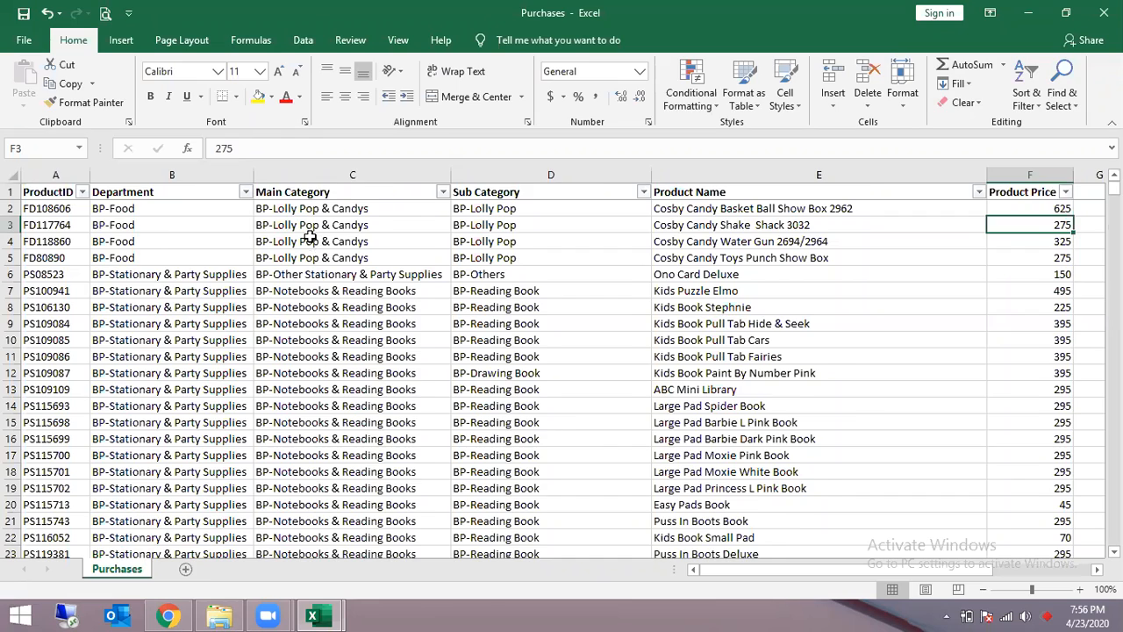
- Try changing the Product Price of FD108606 to 325 in Products Information, and return to Purchases
key(alt+Tab)
key(Up)
text(325)
key(Return)
key(alt+Tab)
- Examine the contents of the Product Price cells F2 to F5 and compare F2 with the price in Products Information
key(Up)
key(F2)
key(Return)
key(F2)
key(Return)
key(F2)
key(Return)
key(F2)
key(Return)
key(Up)
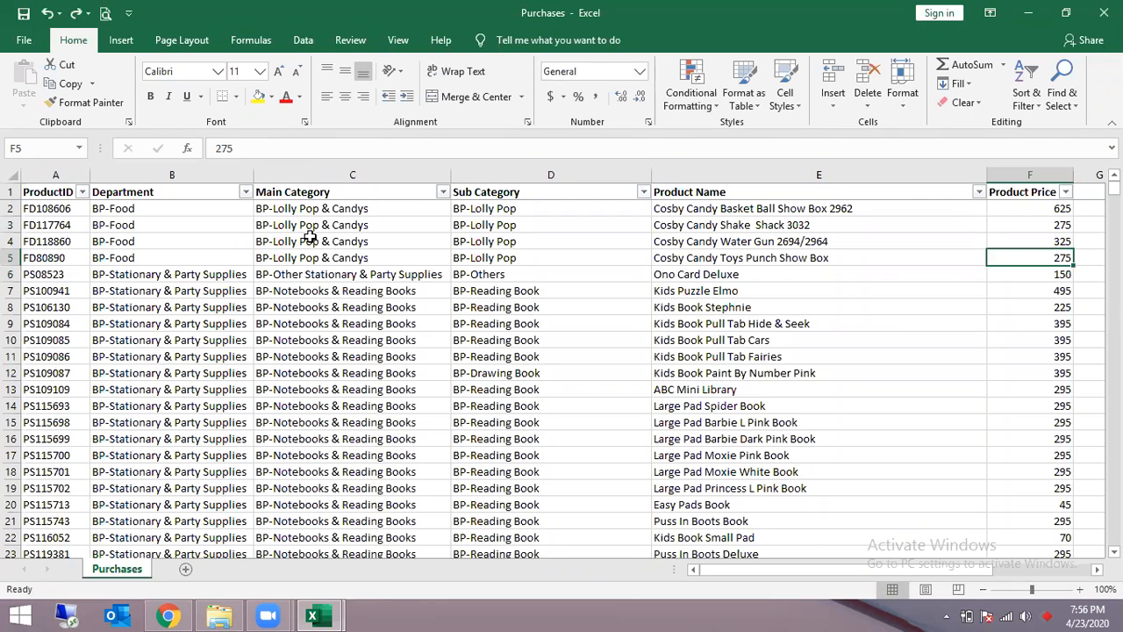
key(Up)
key(Up)
key(Up)
key(alt+Tab)
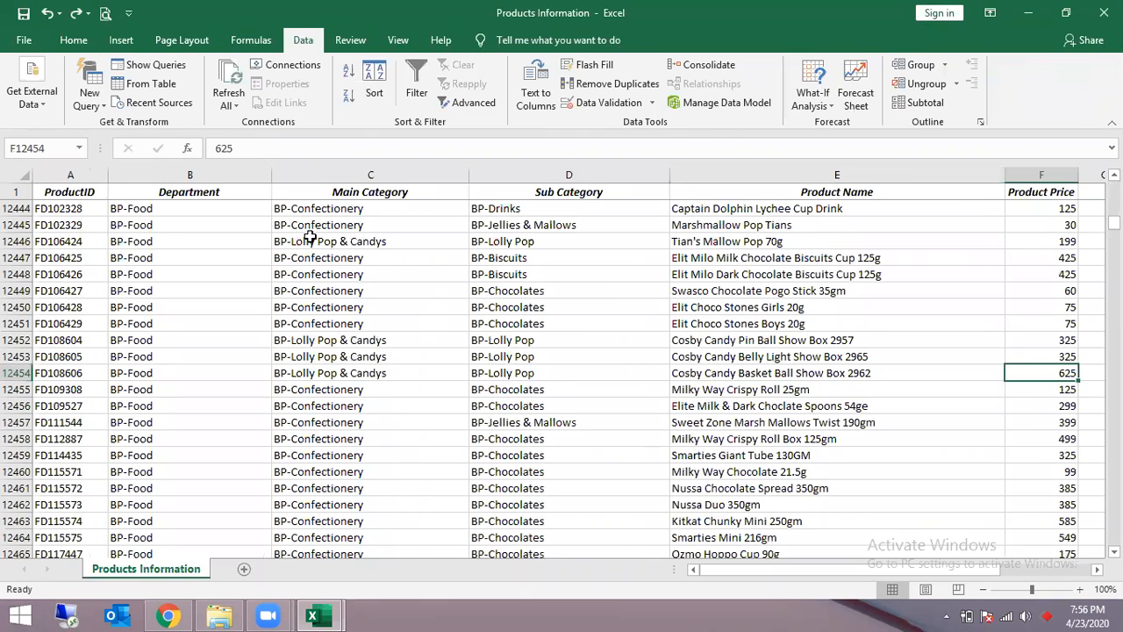
key(alt+Tab)
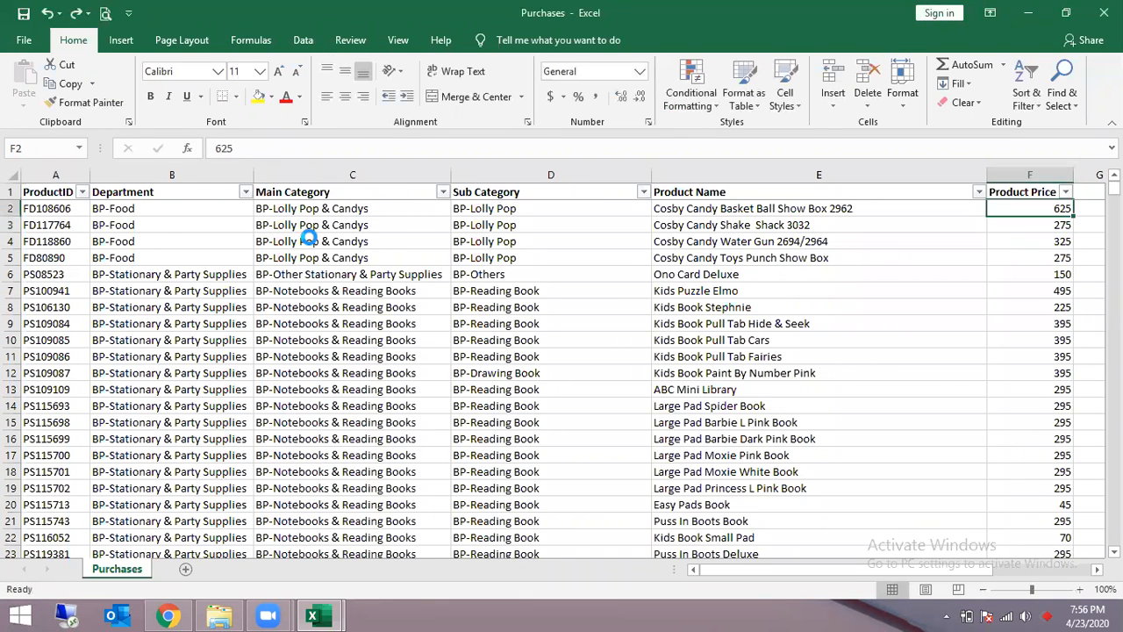
- Undo the values-only paste in Purchases and check B3 for its lookup formula
key(ctrl+z)
key(Left)
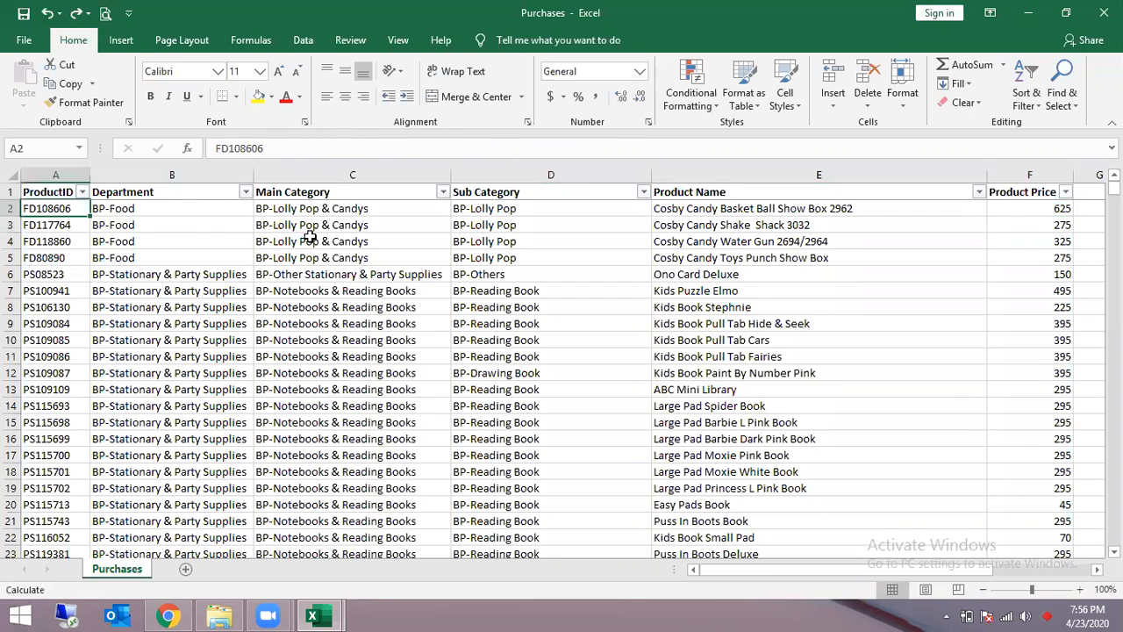
key(Down)
key(Right)
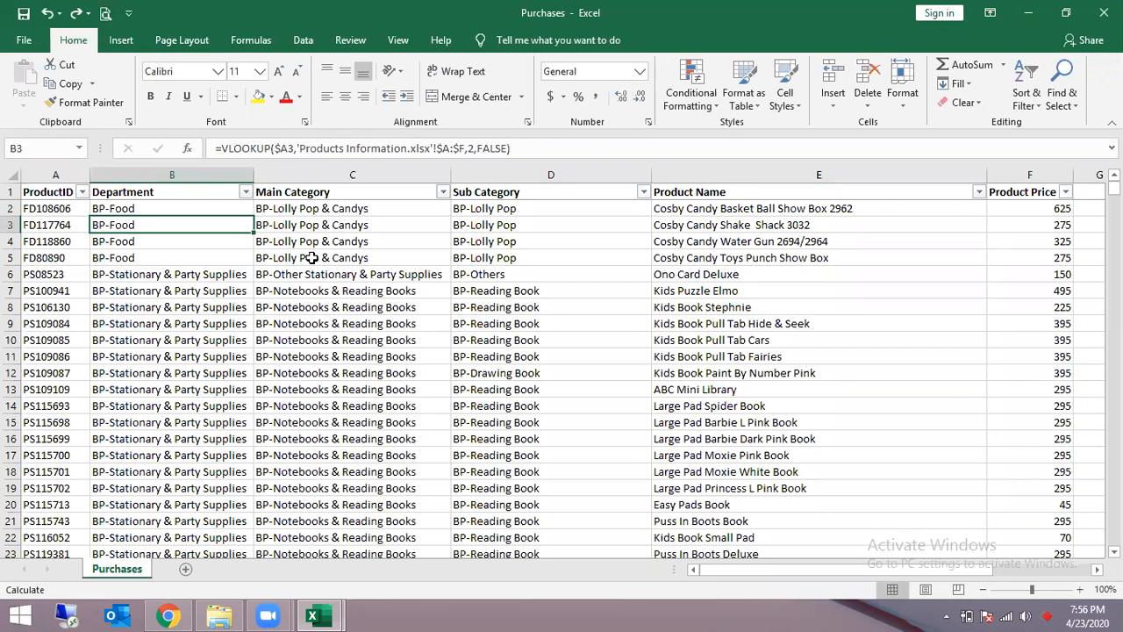
- Inspect the reference to the Products Information workbook in the C5 lookup formula, leaving the formula unchanged
click(312, 257)
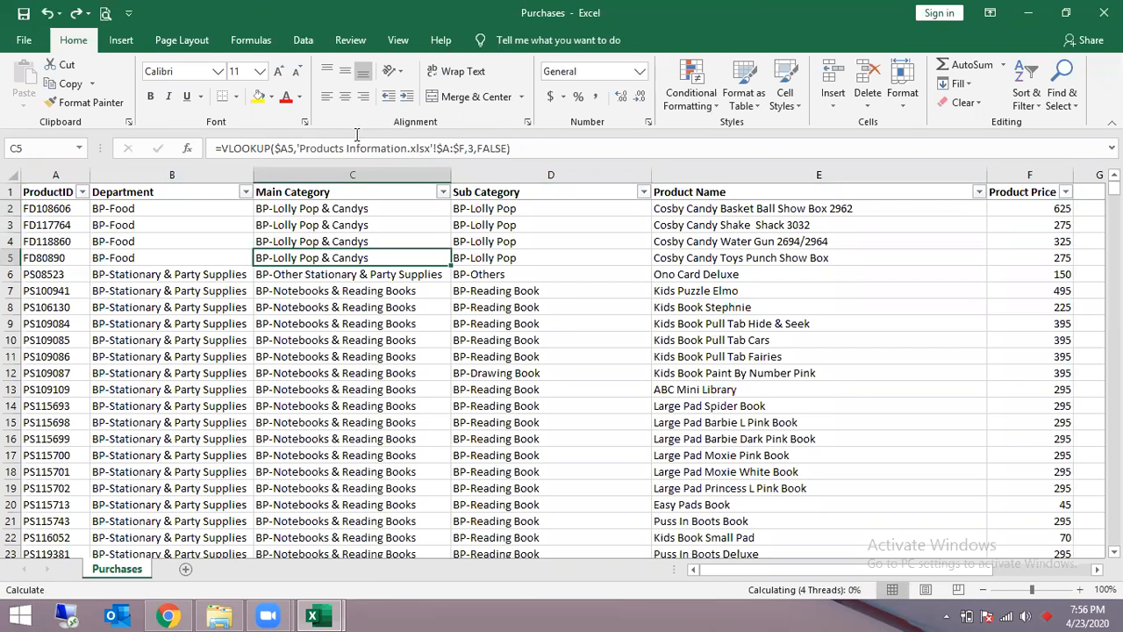
key(F2)
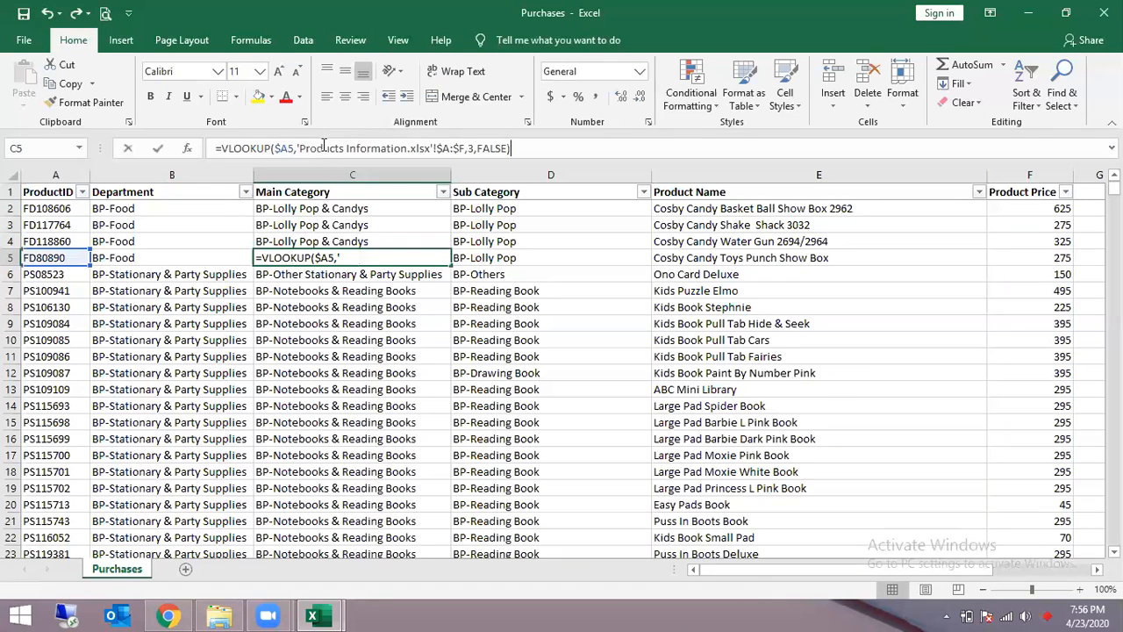
click(391, 147)
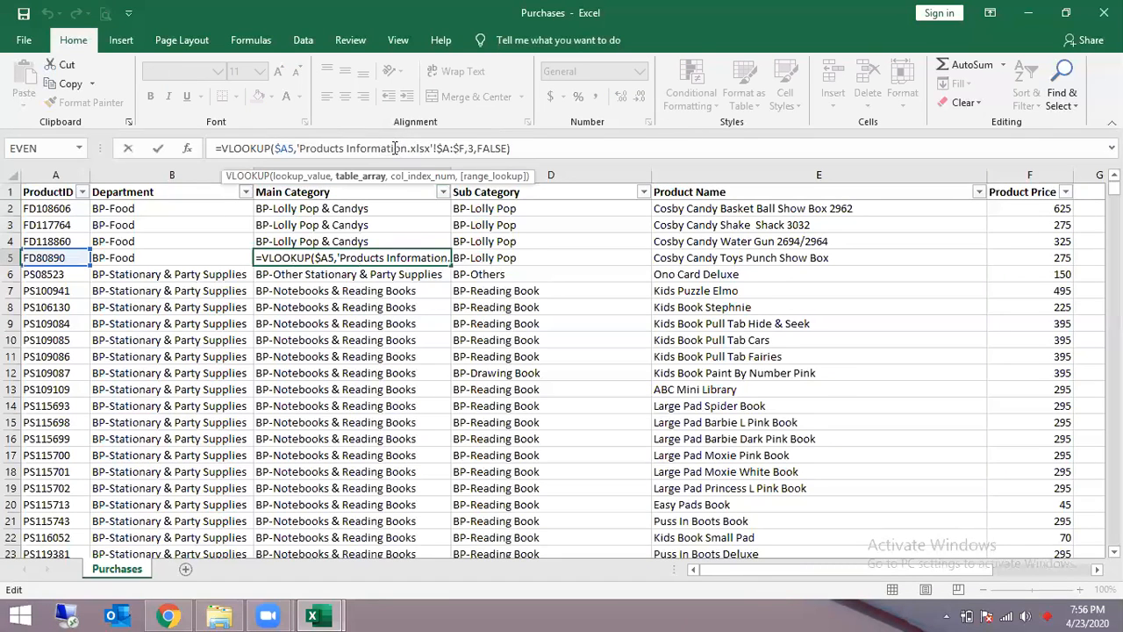
drag(322, 148, 400, 148)
key(Escape)
- Convert the entire columns B to F, Department through Product Price, from formulas to values with Paste Special
key(Left)
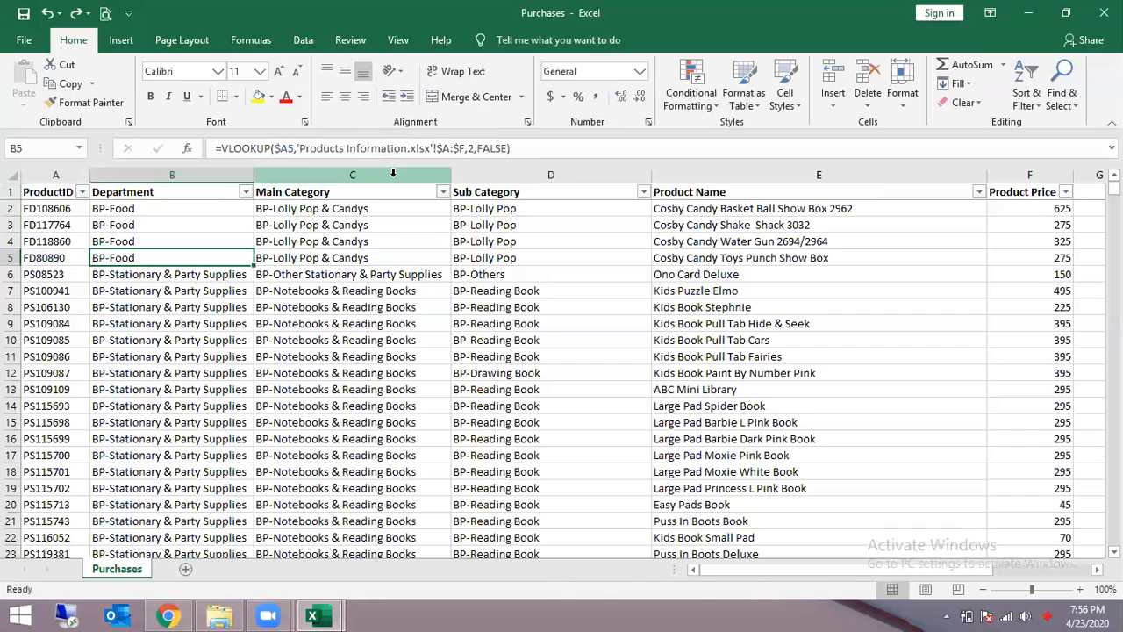
key(ctrl+shift+Right)
key(ctrl+space)
key(ctrl+c)
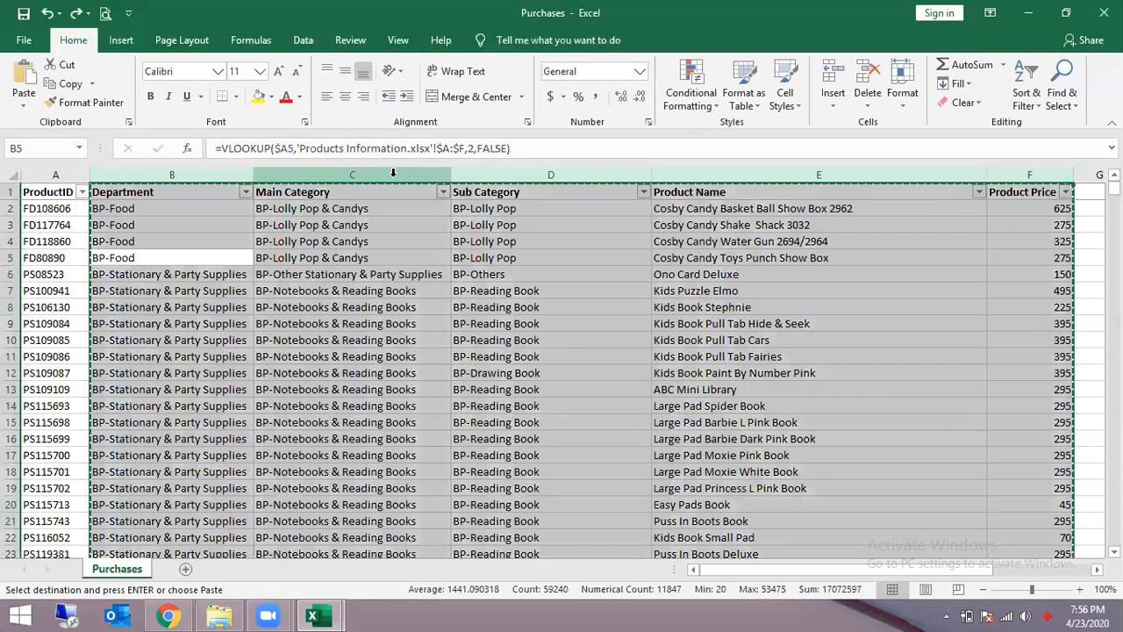
key(ctrl+alt+v)
key(v)
key(Return)
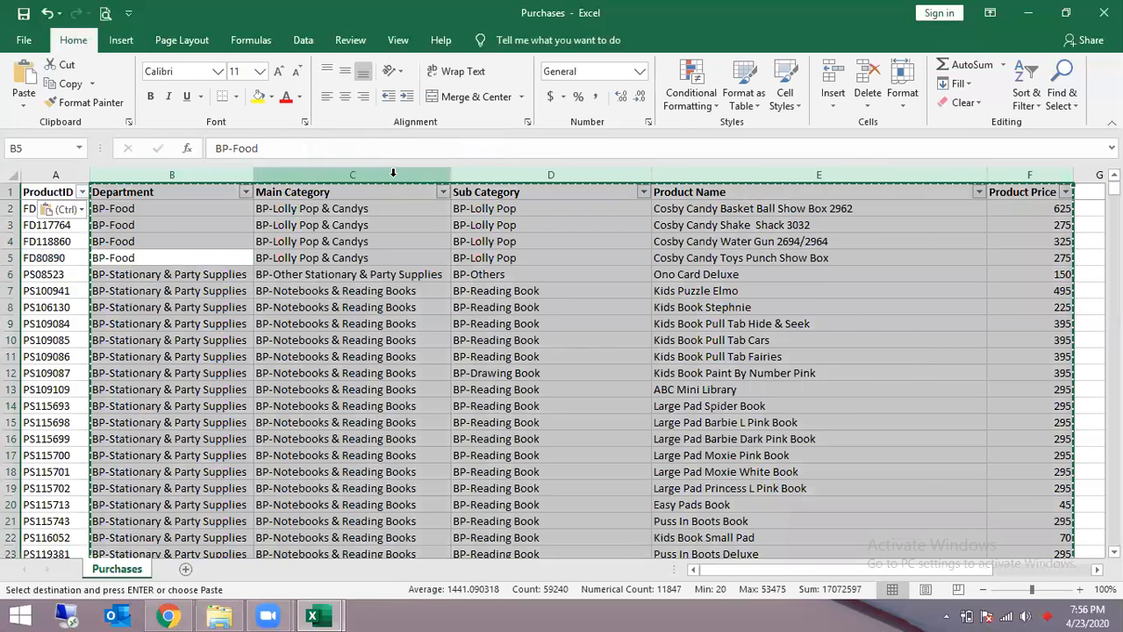
- Select C3 to check its pasted value and clear the pending copy outline
click(453, 290)
click(404, 223)
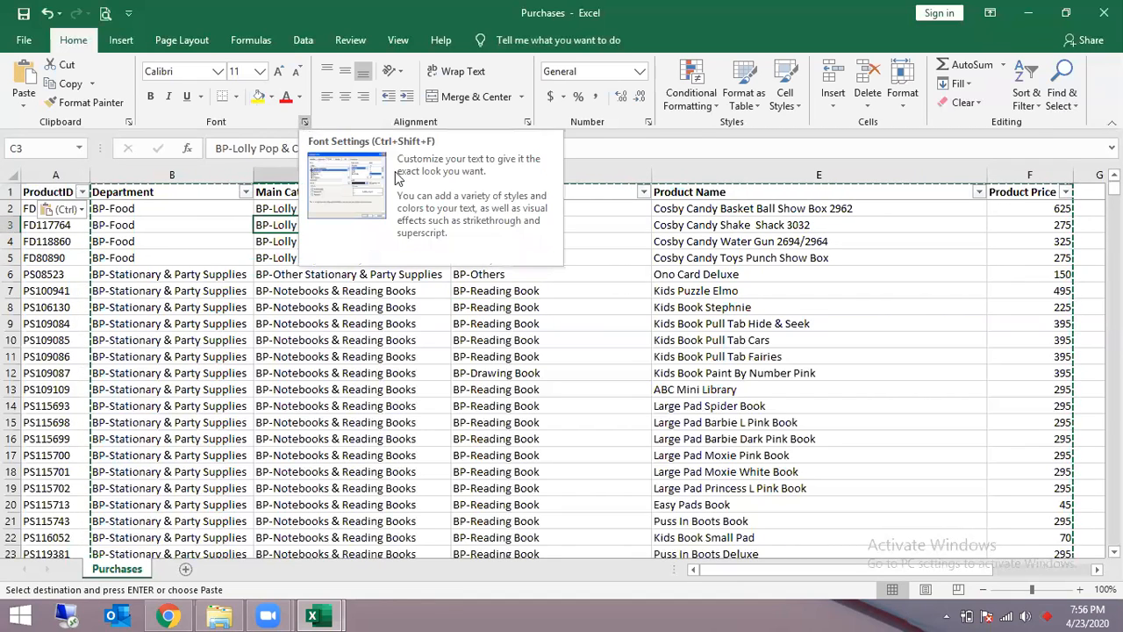
mouse_move(272, 614)
click(357, 514)
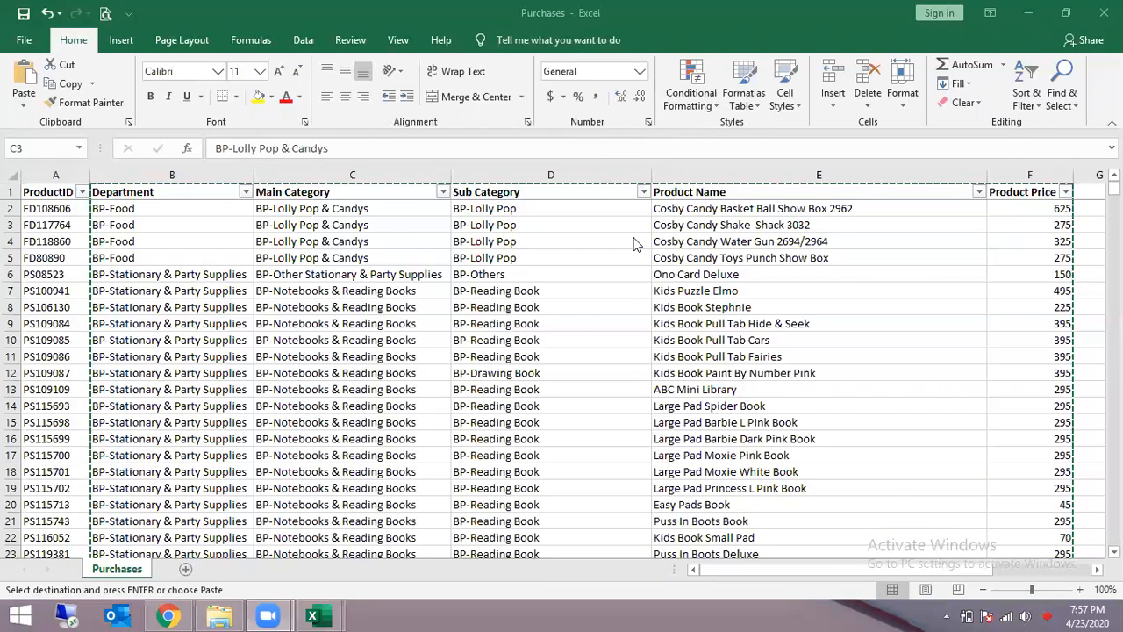
key(ctrl+v)
key(Escape)
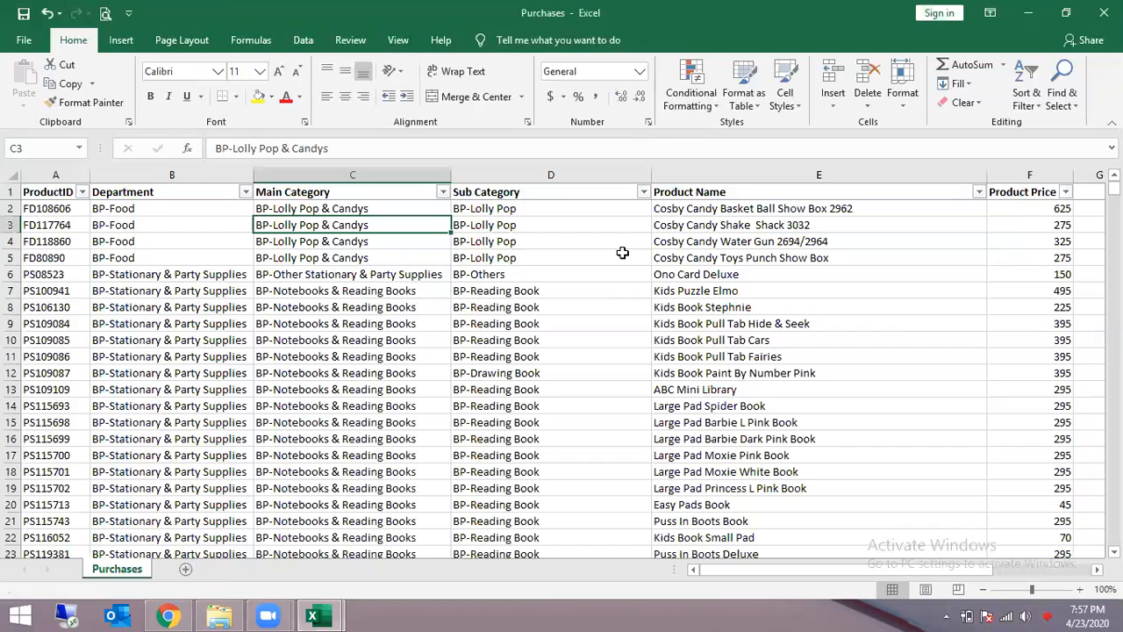
click(984, 132)
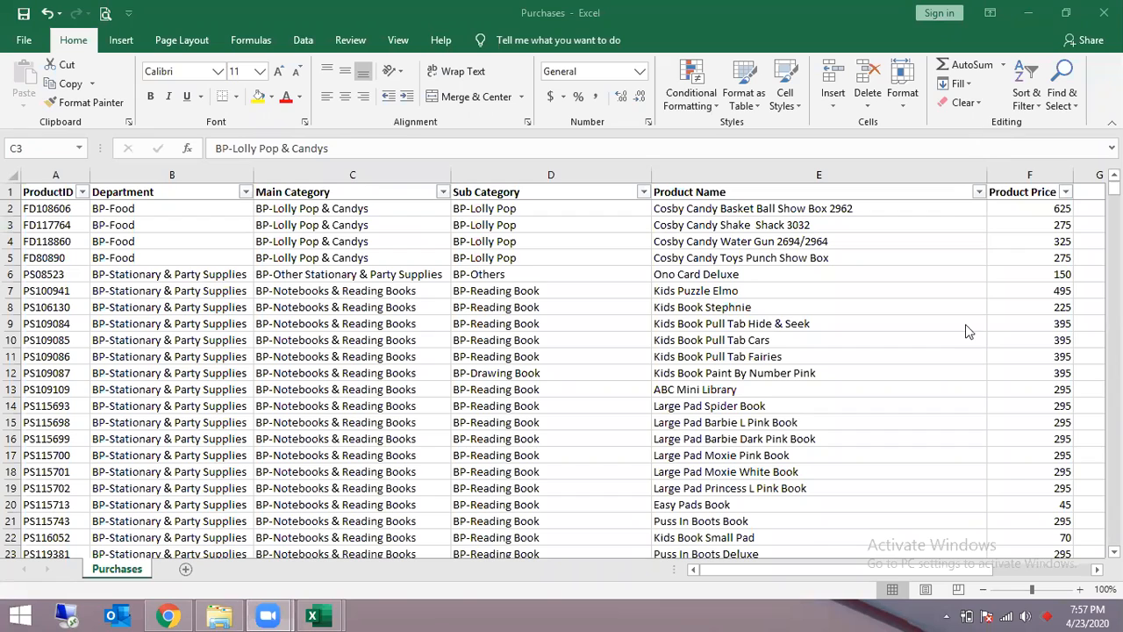
click(1013, 411)
key(ctrl+Up)
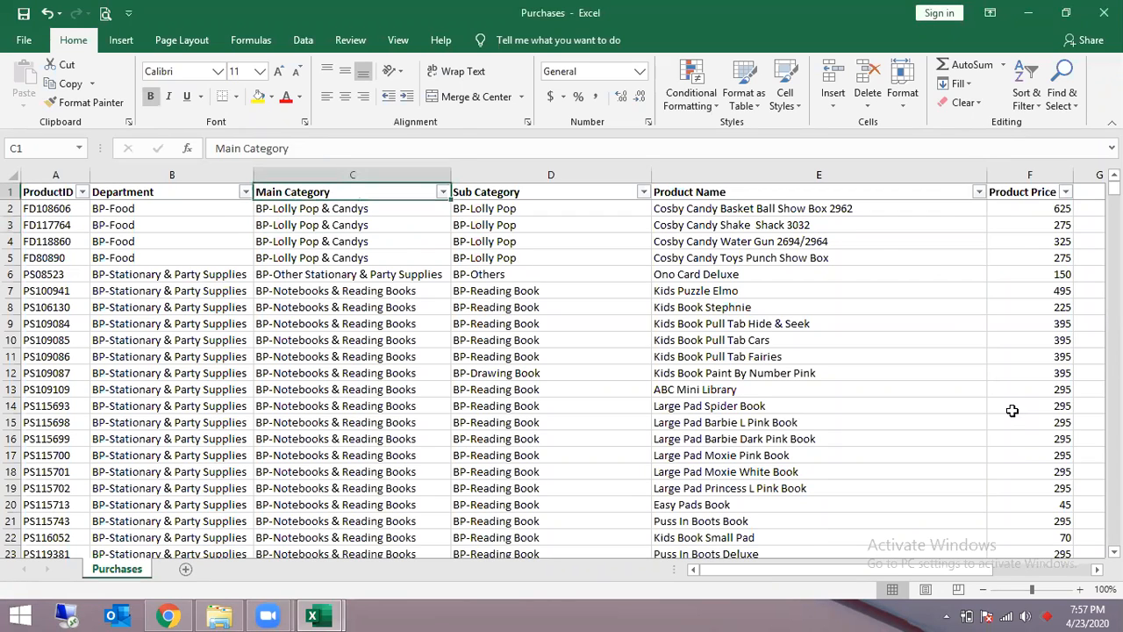
key(ctrl+Right)
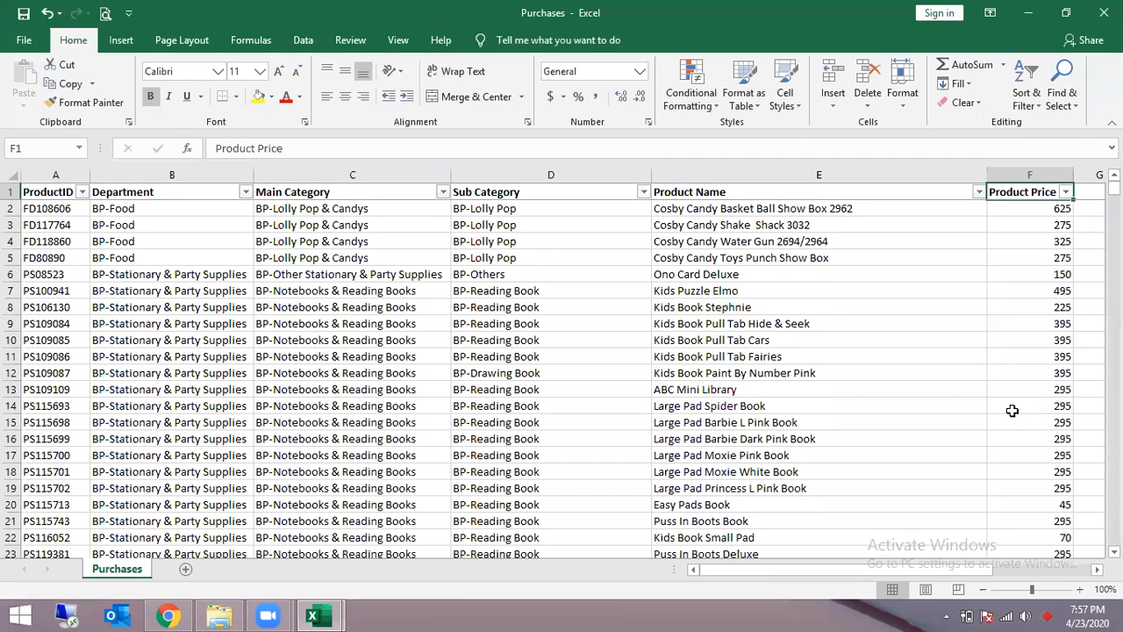
scroll(1012, 411, right, 1)
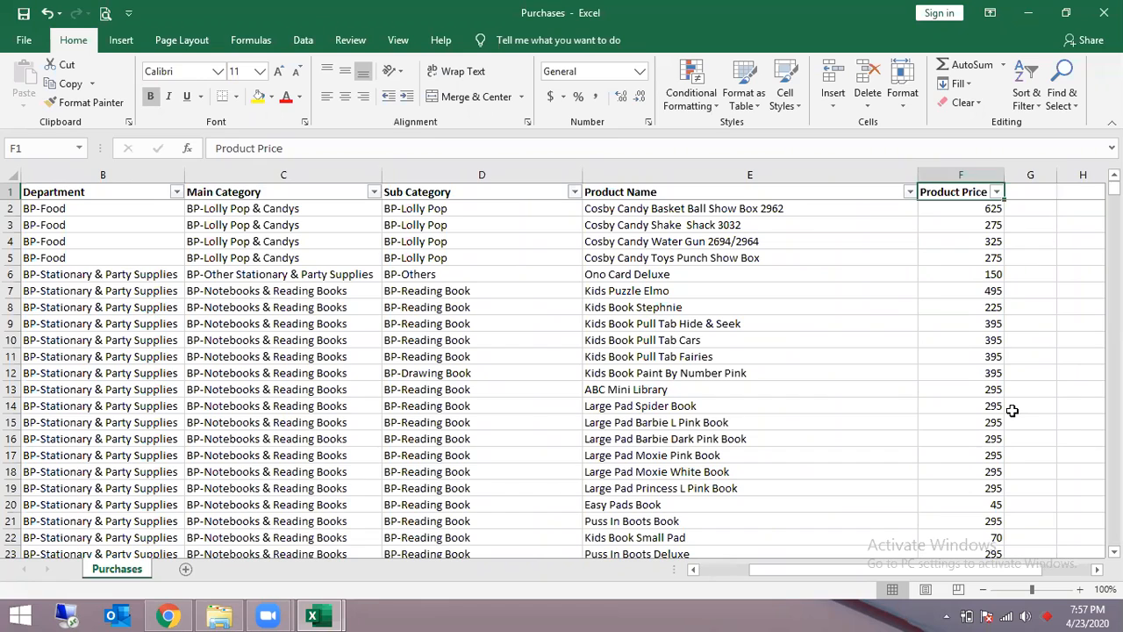
key(alt+Tab)
key(alt+shift+Tab)
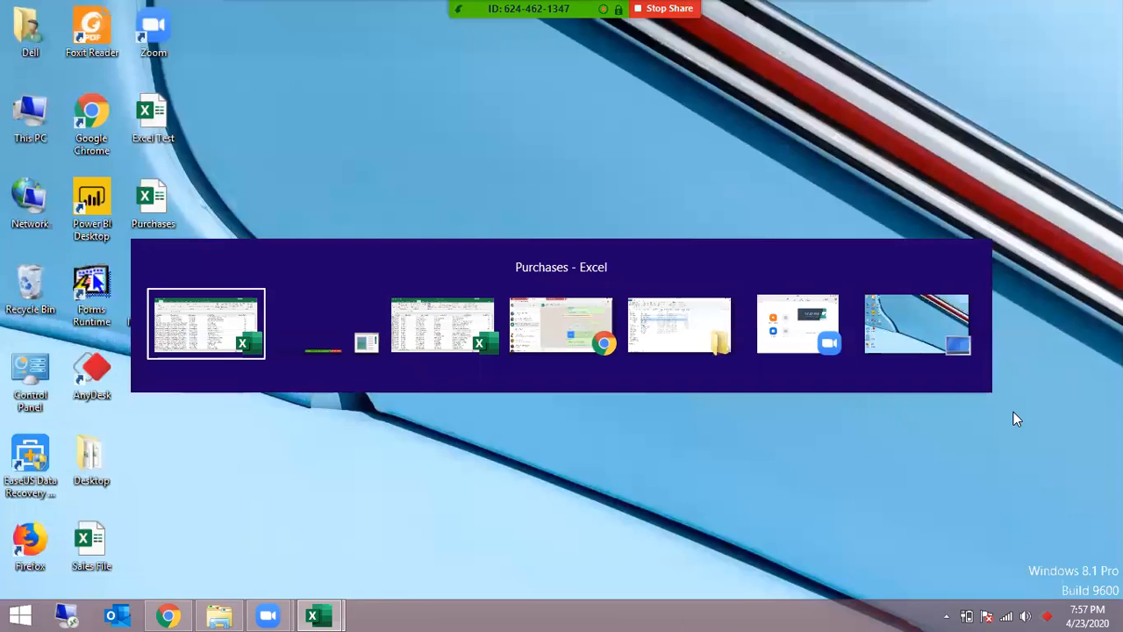
- Review the pasted product details across row 11 in Purchases, from ProductID through Product Price
key(Down)
key(Home)
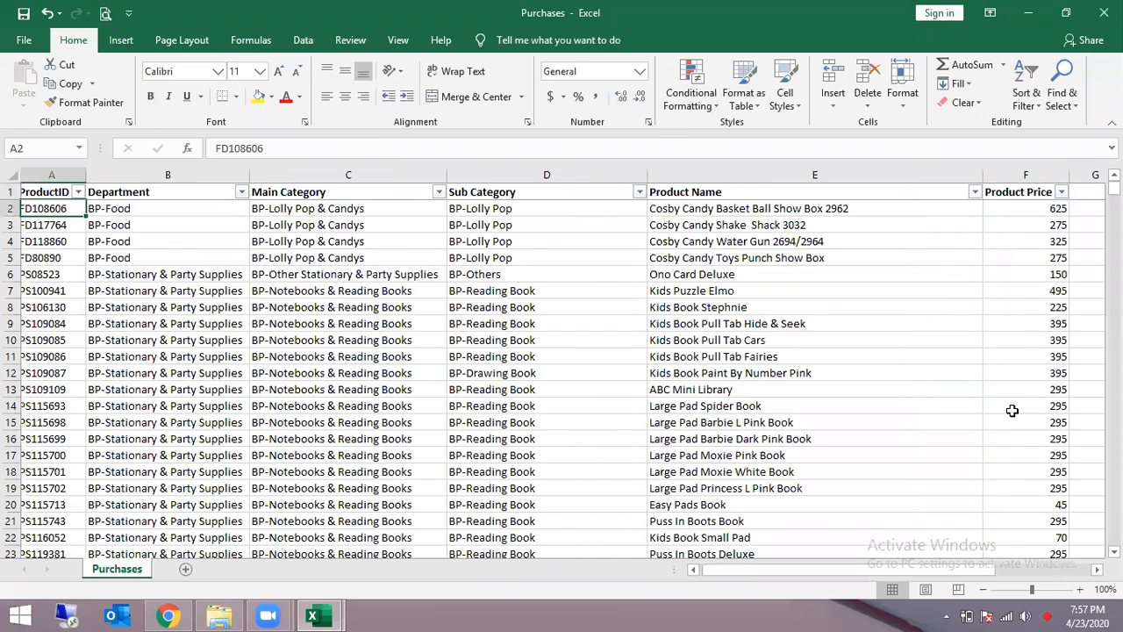
key(Down)
key(Down)
key(Down)
key(Down)
key(Down)
key(Down)
key(Down)
key(Down)
key(Down)
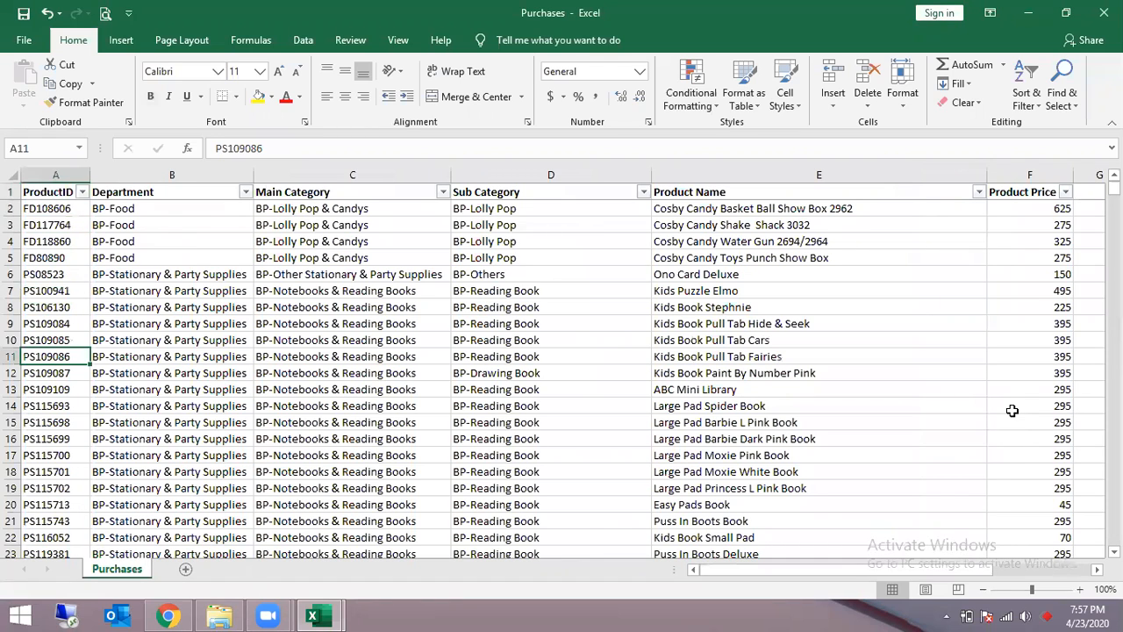
key(Right)
key(Right)
key(Right)
key(Right)
key(Right)
key(Left)
key(Left)
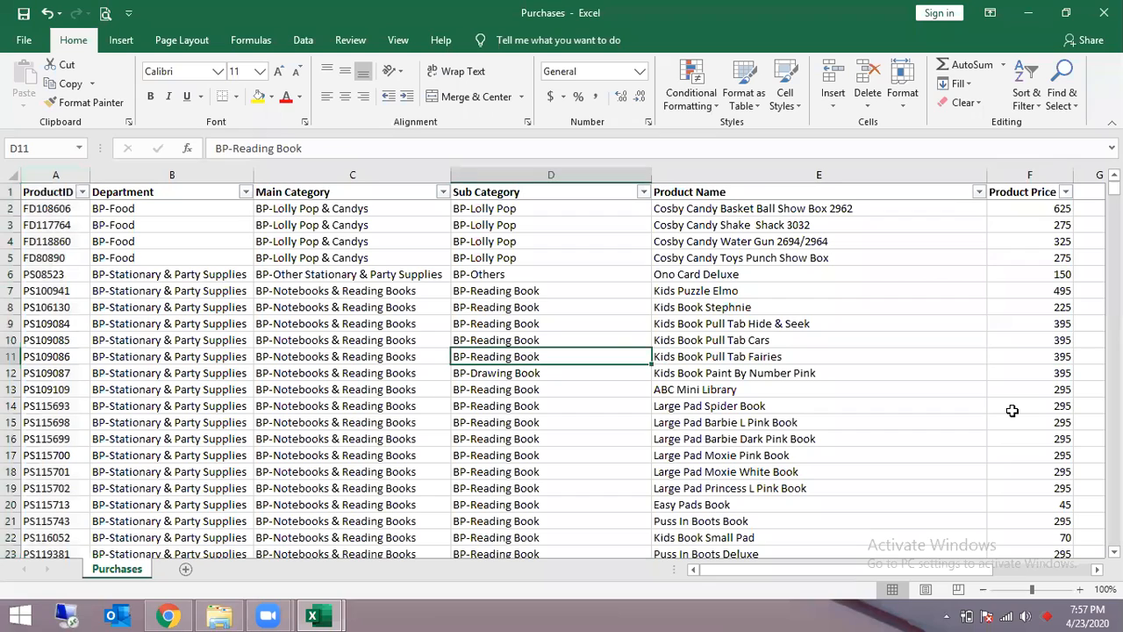
key(Left)
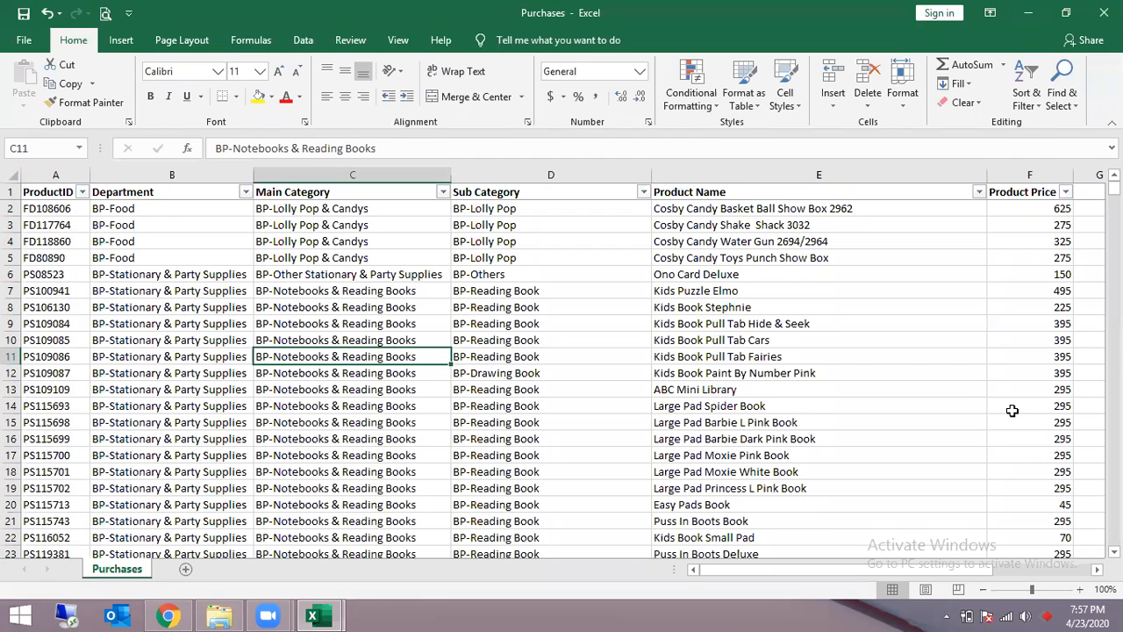
key(Left)
key(Left)
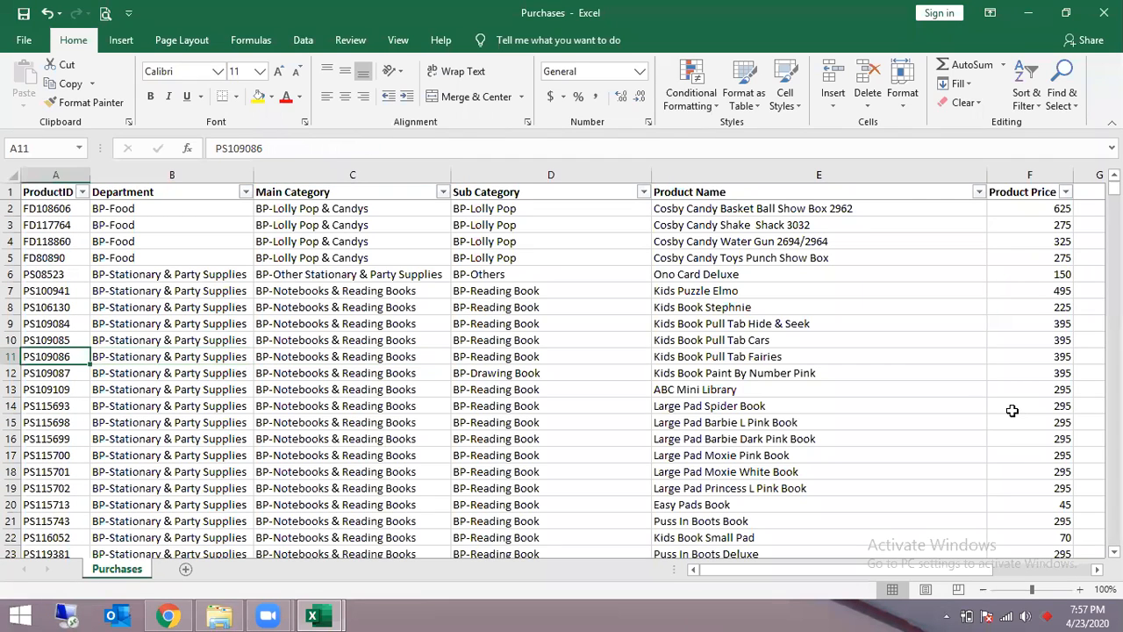
- Switch to the Products Information workbook and select its ProductID header cell, comparing it with Purchases
key(alt+Tab)
key(Tab)
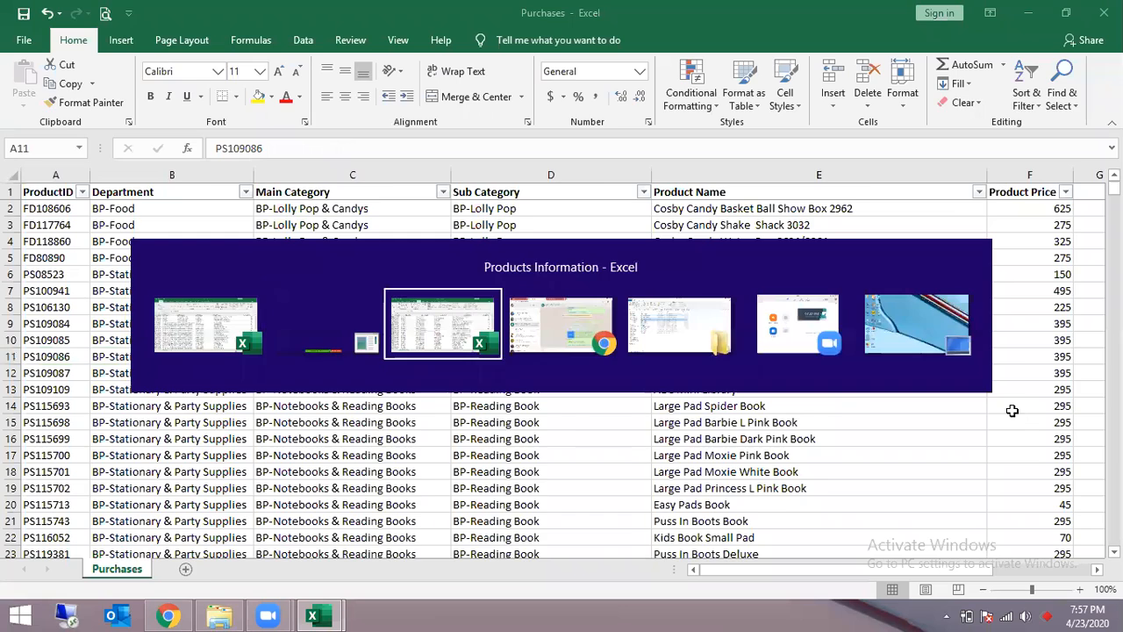
key(ctrl+Up)
key(ctrl+Left)
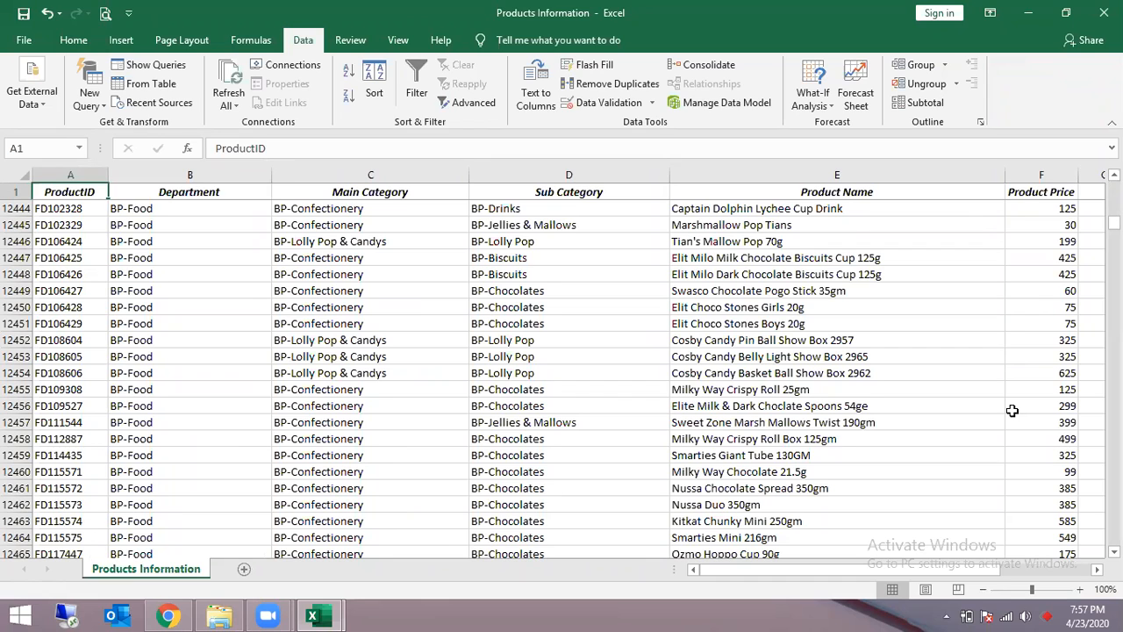
key(alt+Tab)
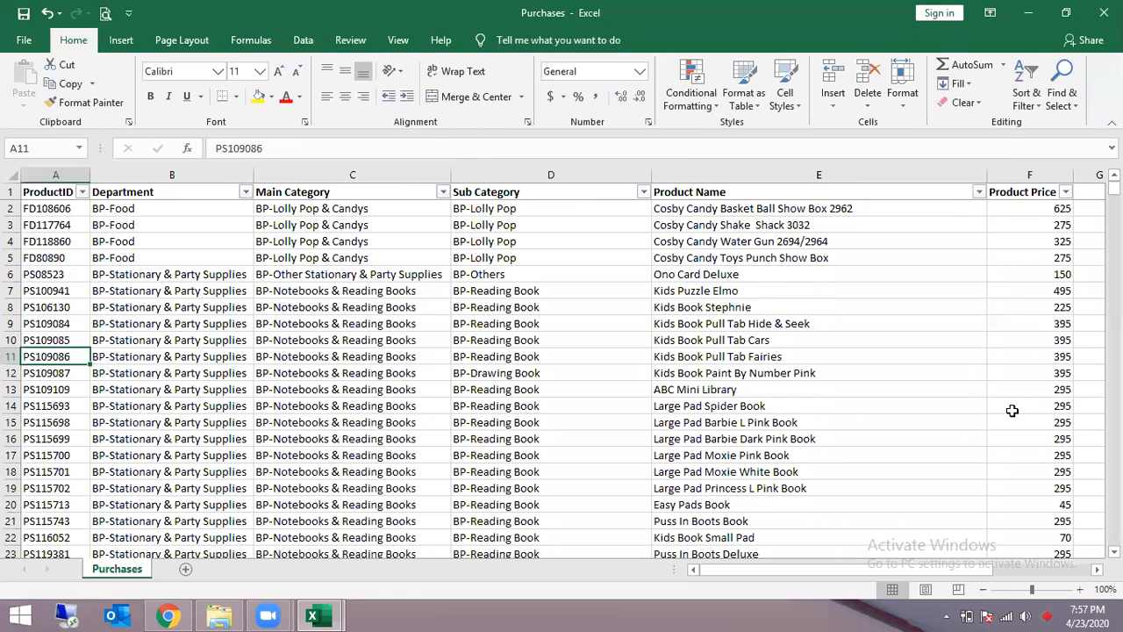
key(alt+Tab)
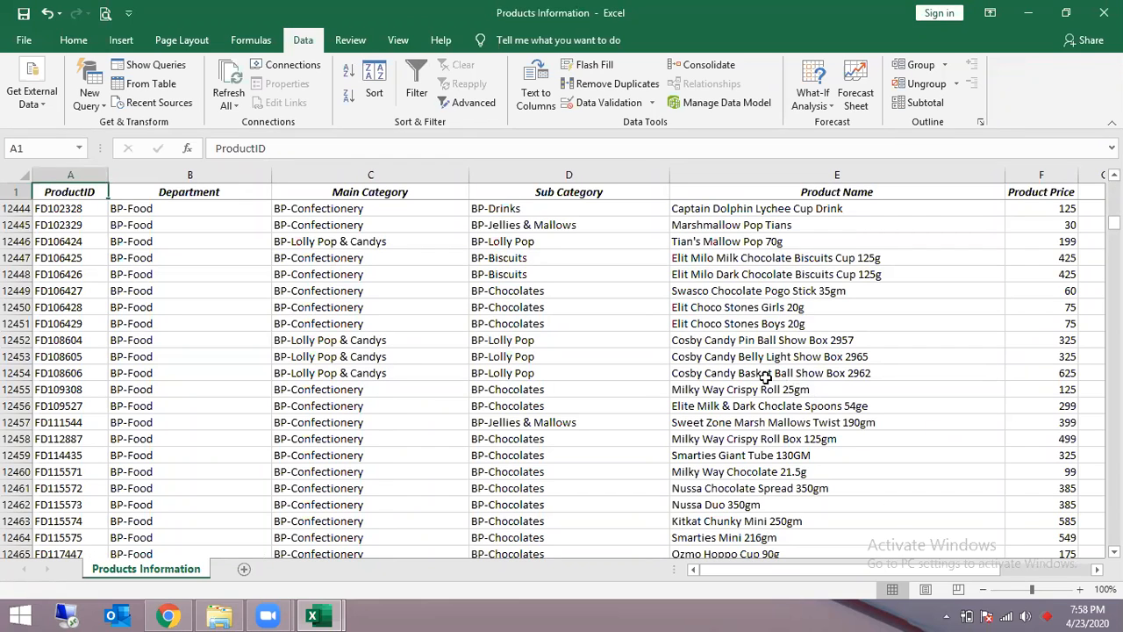
- Close the Products Information workbook without saving its changes
key(alt+F4)
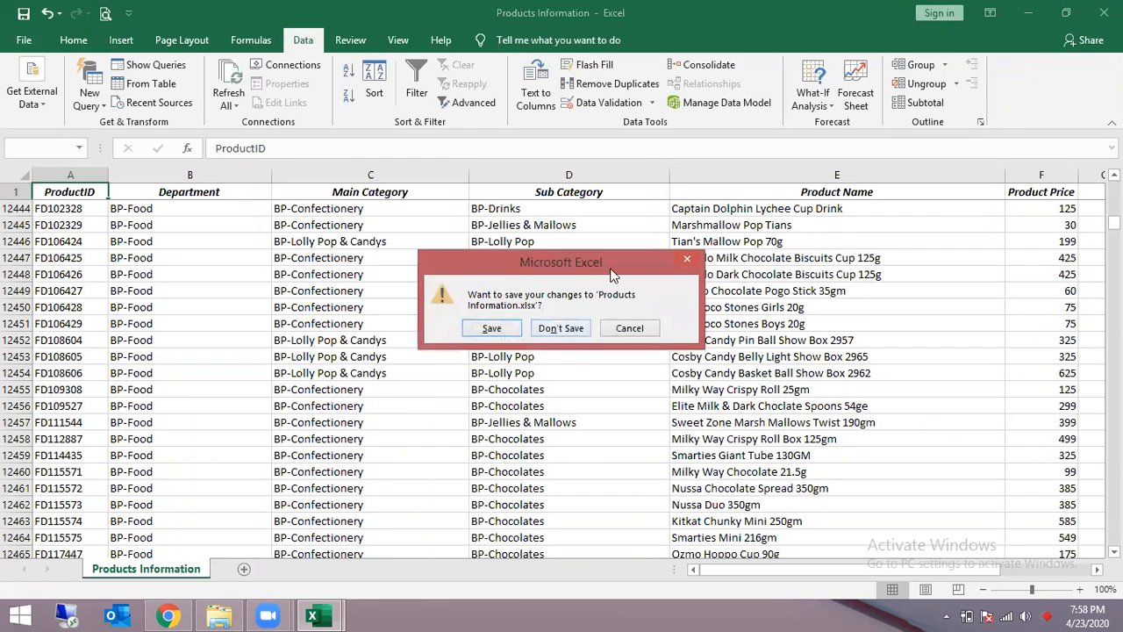
key(Escape)
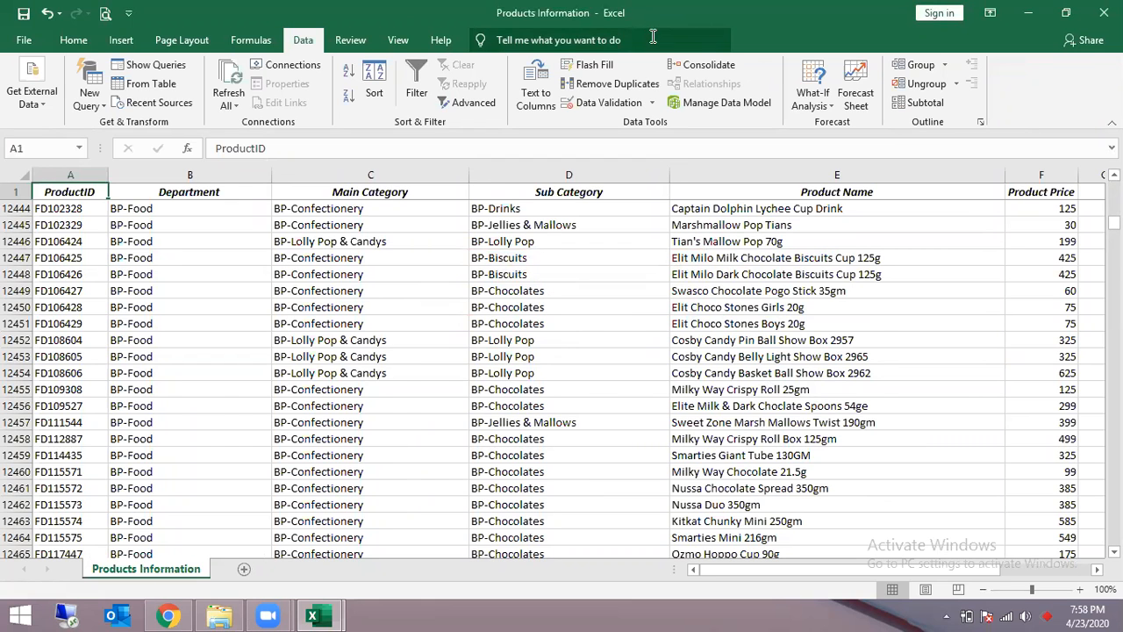
key(alt+Tab)
key(alt+Tab)
click(709, 305)
key(alt+F4)
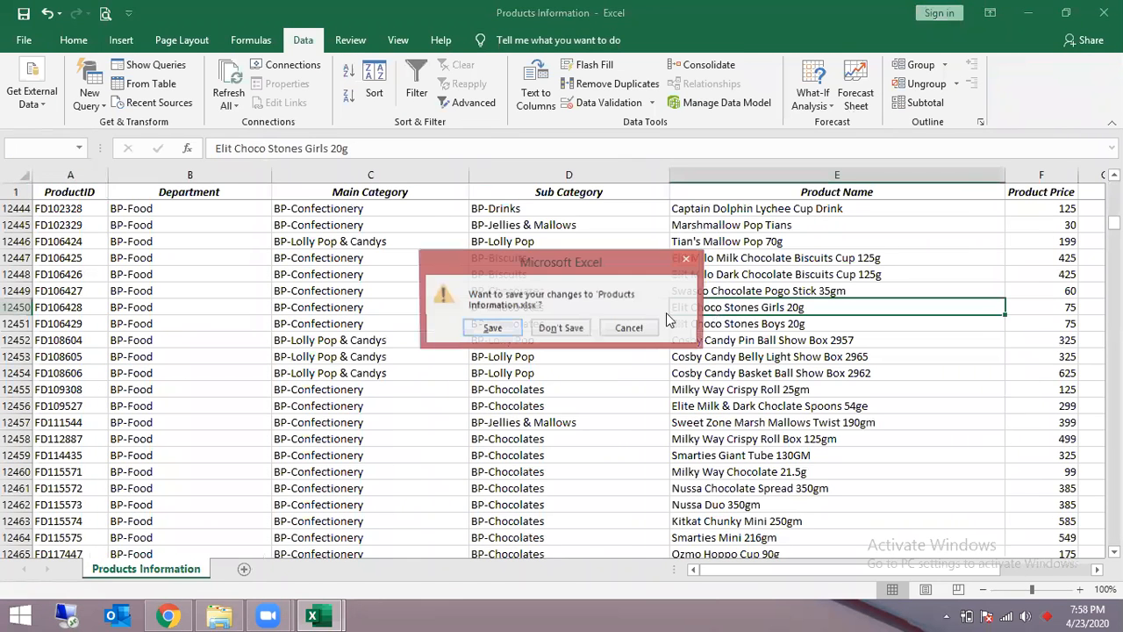
click(582, 327)
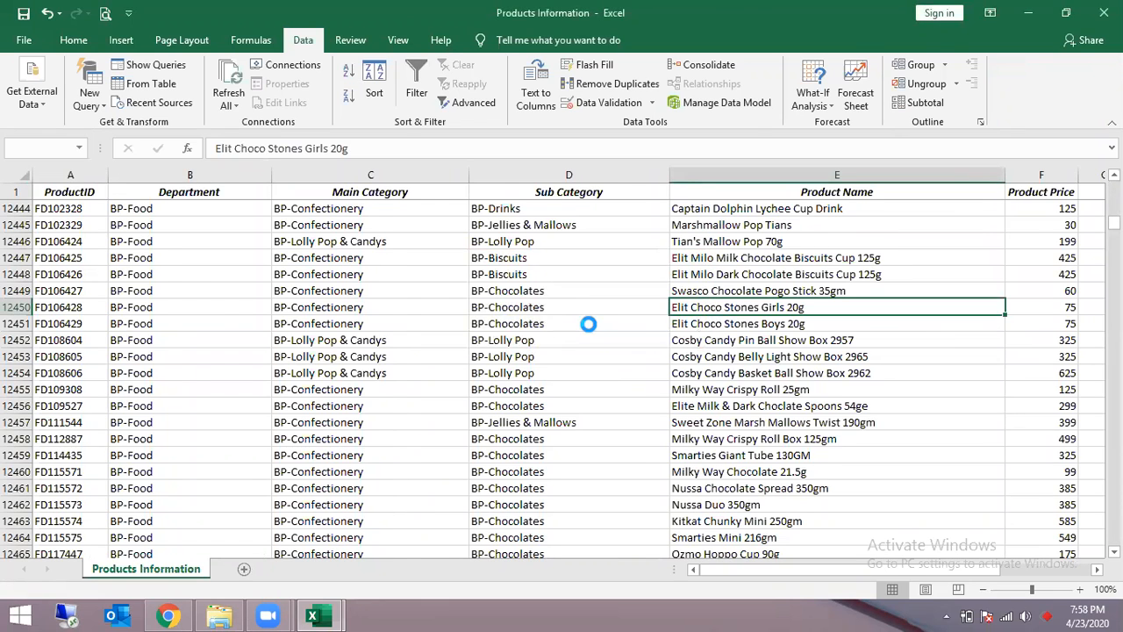
- Save the Purchases workbook and return to its header row
key(Up)
key(ctrl+Right)
key(ctrl+s)
key(Left)
key(Right)
key(ctrl+Up)
- Remove the filter from the Purchases table and reapply it to the header row
key(Right)
scroll(588, 323, right, 1)
key(Right)
key(Left)
key(ctrl+shift+l)
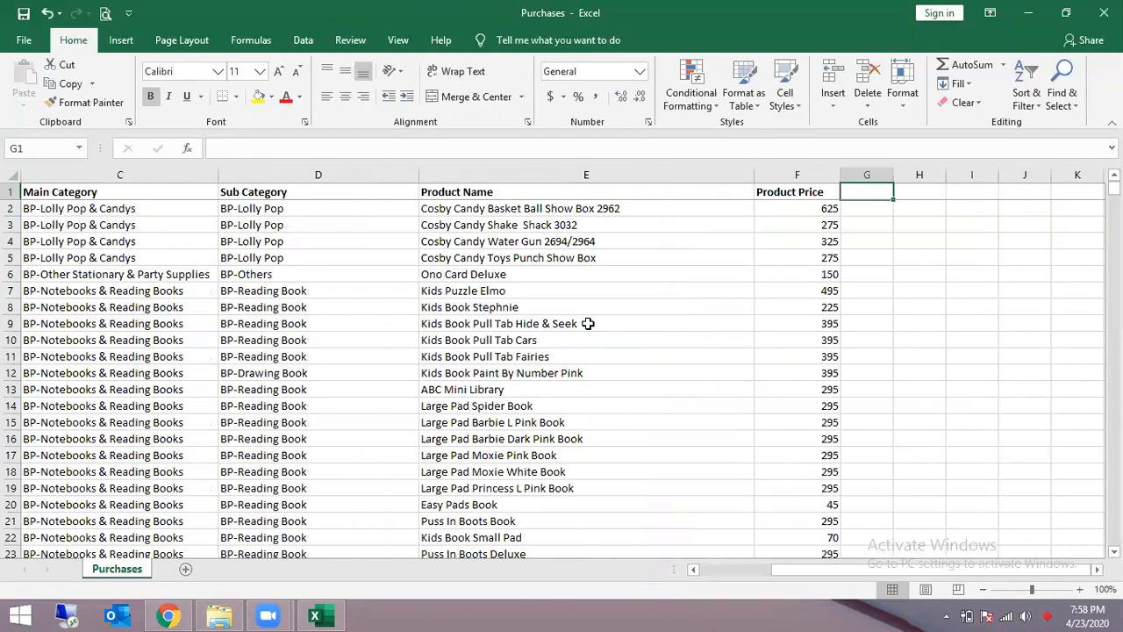
key(Left)
key(ctrl+shift+l)
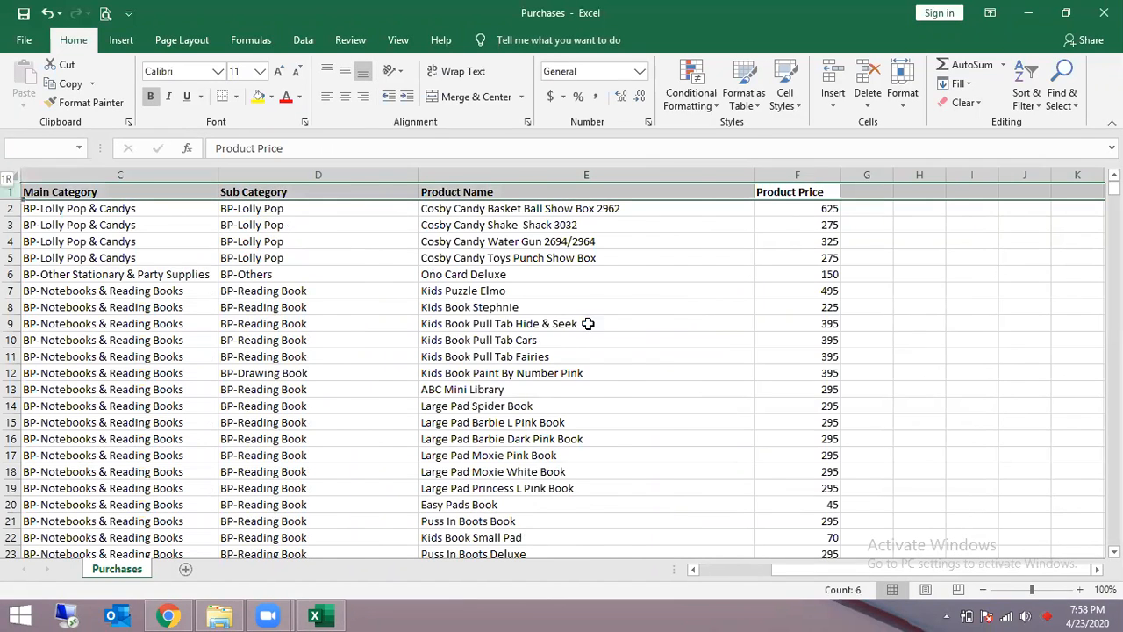
- Examine the full list of price values in the Product Price filter, from smallest to largest, and close it without filtering
scroll(588, 322, left, 2)
key(alt+Down)
key(Down)
key(Down)
key(Down)
key(Down)
key(Down)
key(Down)
key(Down)
key(Down)
key(Down)
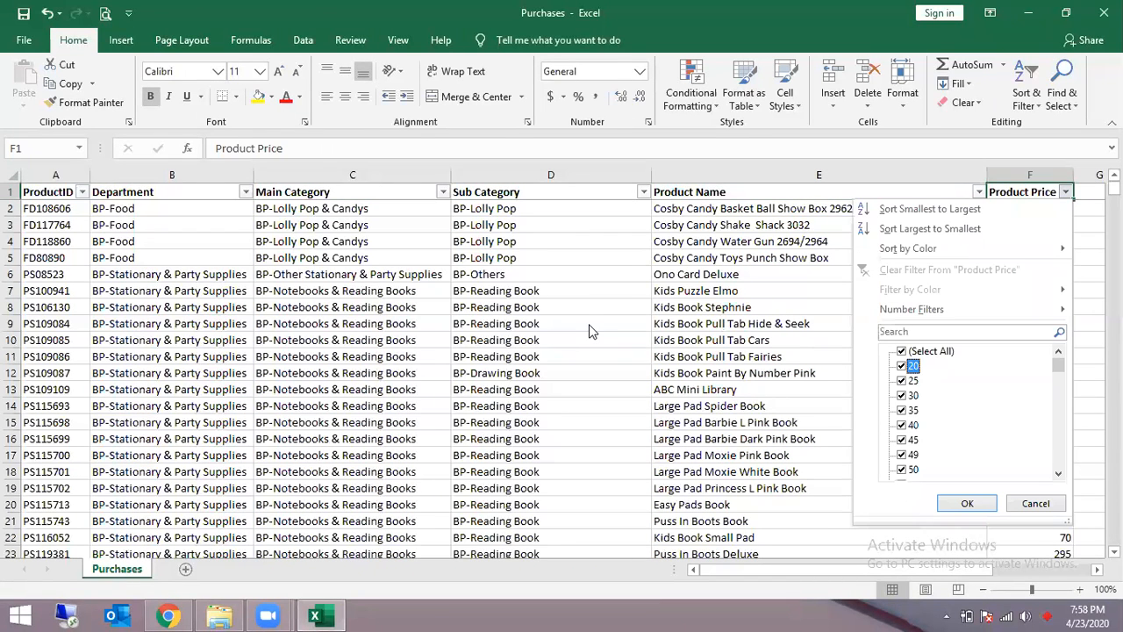
key(Down)
key(Down)
key(Down)
key(Down)
key(Down)
key(Down)
key(Down)
key(Down)
key(Down)
key(Down)
key(Down)
key(Down)
key(Down)
key(Down)
key(Down)
key(Down)
key(Down)
key(Down)
key(Down)
key(Down)
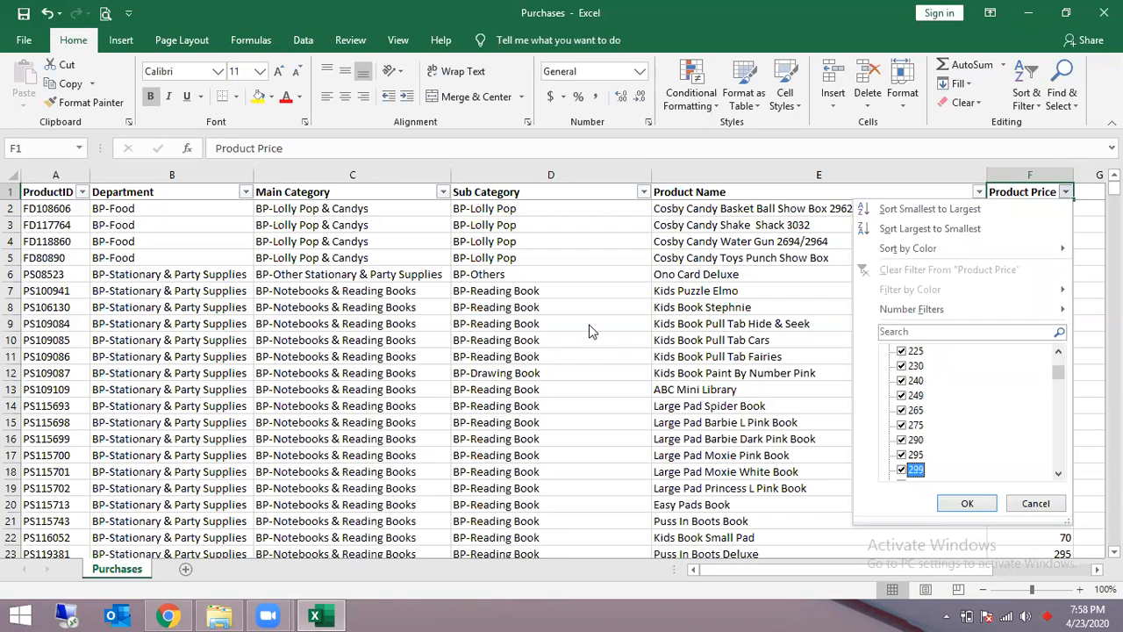
key(Down)
key(Down)
key(Down)
key(Down)
key(Down)
key(Down)
key(Down)
key(Down)
key(Down)
key(Down)
key(Down)
key(Down)
key(Down)
key(Down)
key(Down)
key(Down)
key(Down)
key(Down)
key(Down)
key(Down)
key(Down)
key(Down)
key(Down)
key(Down)
key(Down)
key(Down)
key(Down)
key(Down)
key(Down)
key(Down)
key(Down)
key(Down)
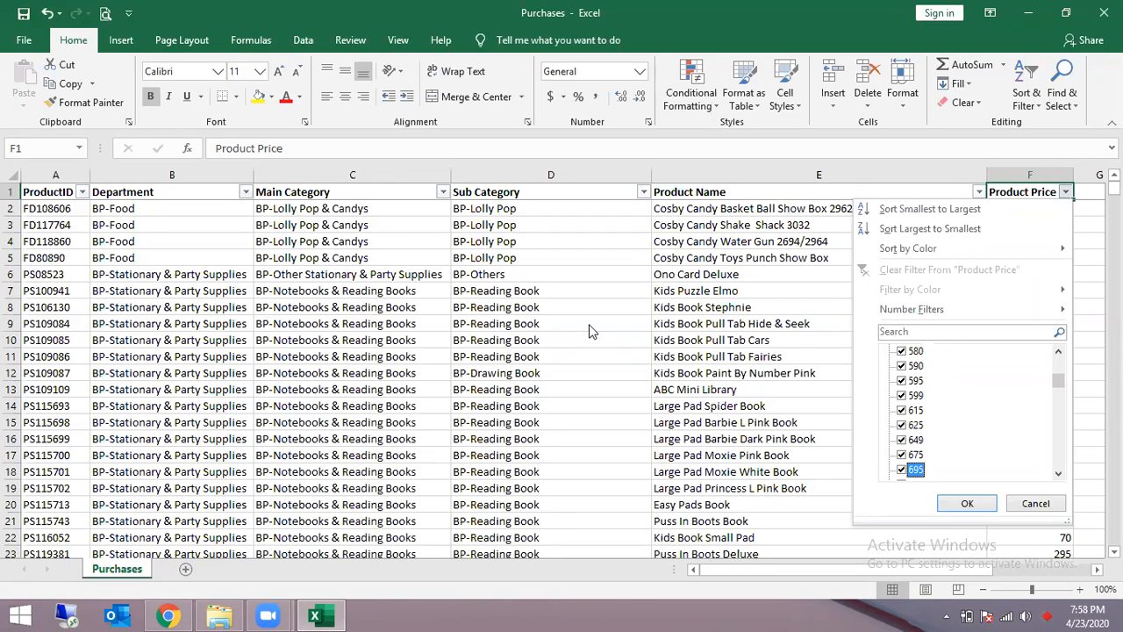
key(Down)
key(Down)
key(Down)
key(Down)
key(Down)
key(Down)
key(Down)
key(Down)
key(Down)
key(Down)
key(Down)
key(Down)
key(Down)
key(Down)
key(Down)
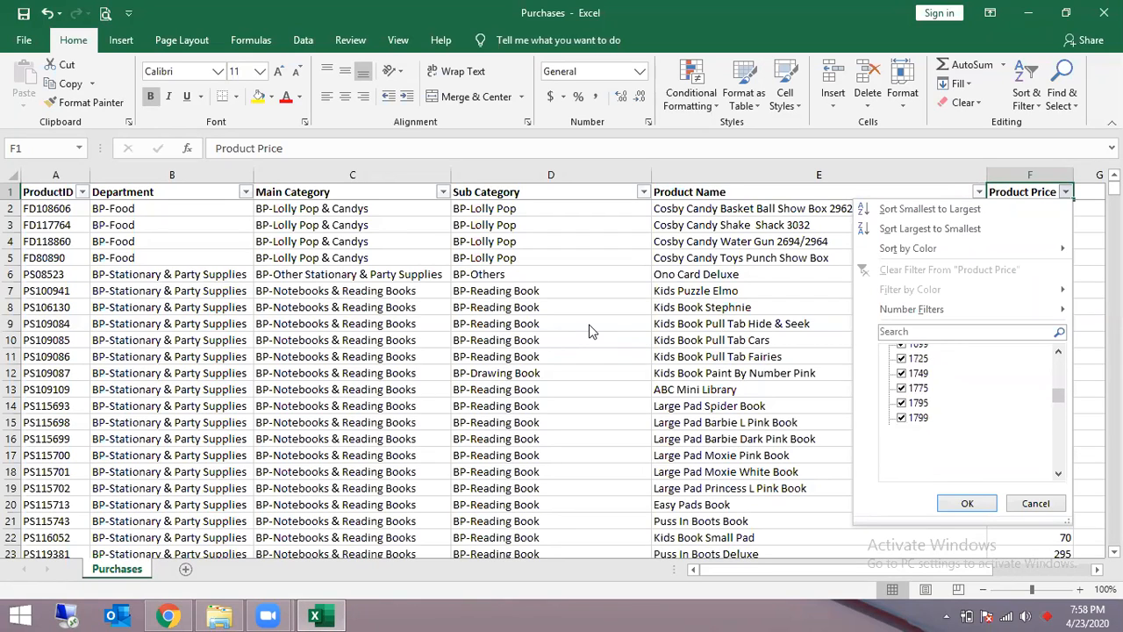
key(Down)
key(Down)
key(Down)
key(Down)
key(Down)
key(Down)
key(Down)
key(Down)
key(Down)
key(Down)
key(Down)
key(Down)
key(Down)
key(Down)
key(Down)
key(Down)
key(Down)
key(Down)
key(Down)
key(Down)
key(Down)
key(Down)
key(Down)
key(Down)
key(Down)
key(Down)
key(Down)
key(Down)
key(Down)
key(Down)
key(Down)
key(Down)
key(Down)
key(Down)
key(Down)
key(Down)
key(Down)
key(Down)
key(Down)
key(Down)
key(Down)
key(Down)
key(Down)
key(Down)
key(Down)
key(Down)
key(Down)
key(Down)
key(Down)
key(Down)
key(Down)
key(Down)
key(Down)
key(Down)
key(Down)
key(Down)
key(Down)
key(Down)
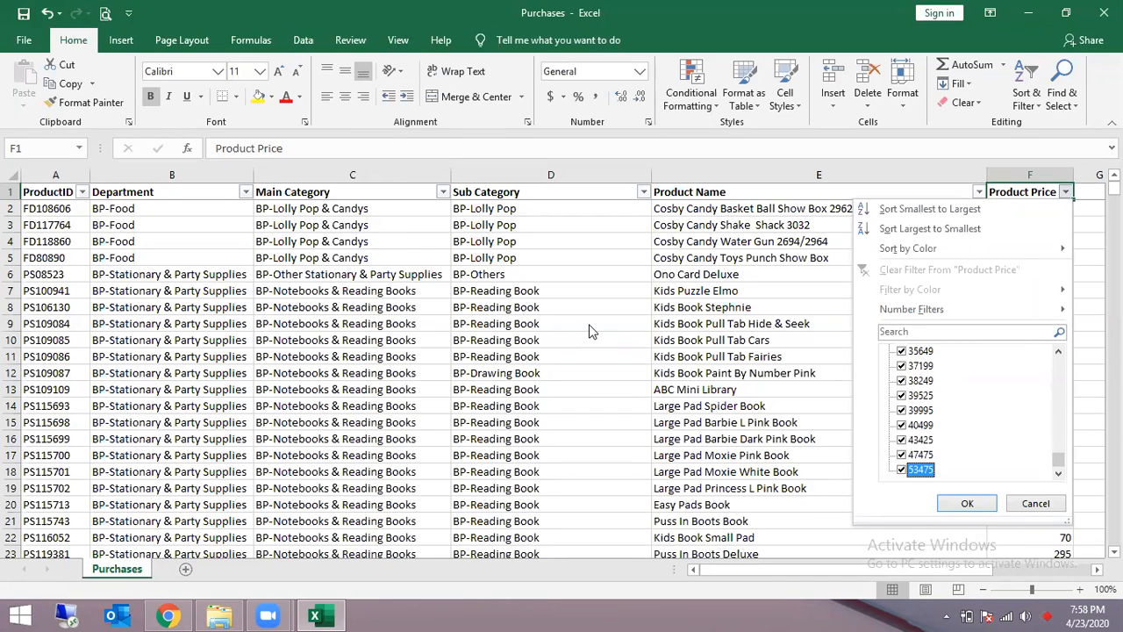
key(Escape)
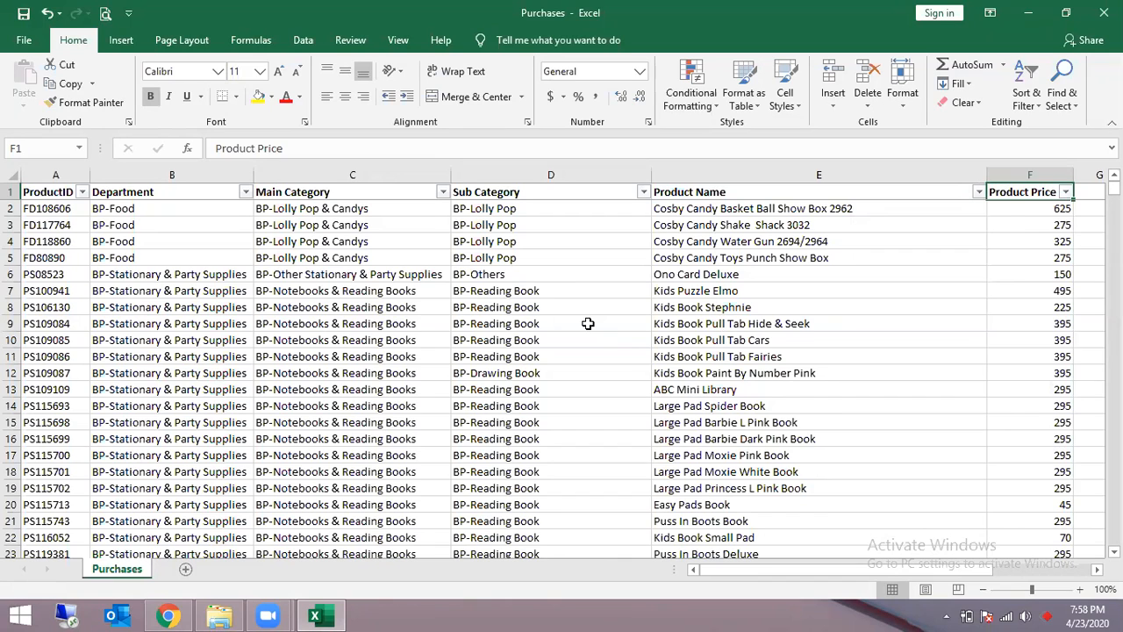
scroll(588, 324, right, 1)
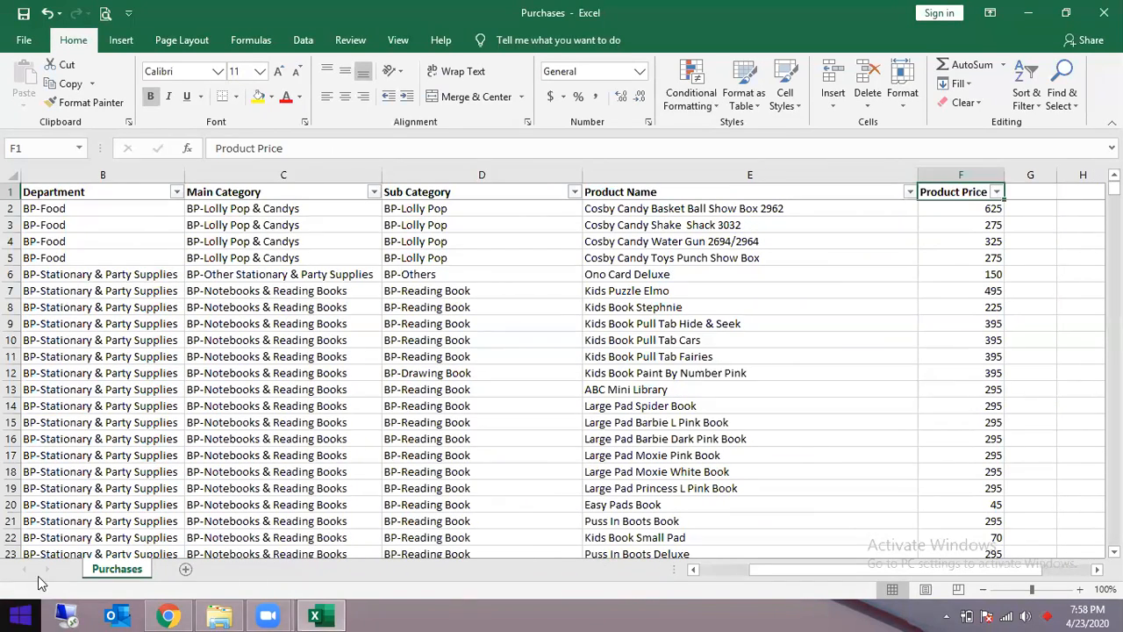
- Add a new worksheet and enter the headers Min, Max and Range in cells A1 to C1
click(184, 570)
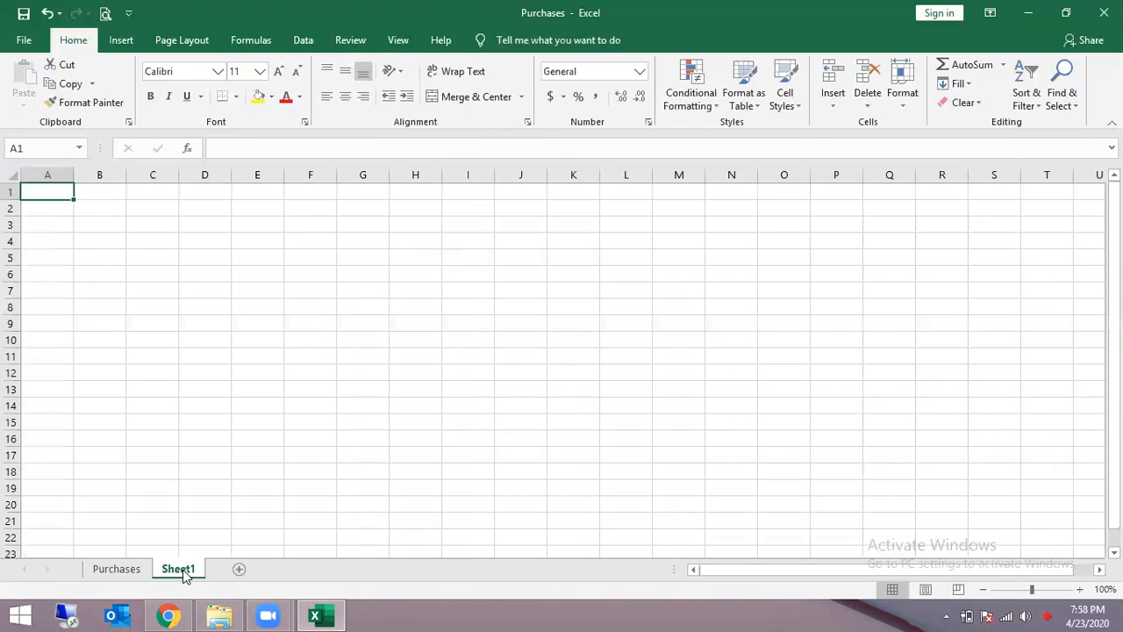
text(Min)
key(Tab)
text(Max)
key(Tab)
text(Range)
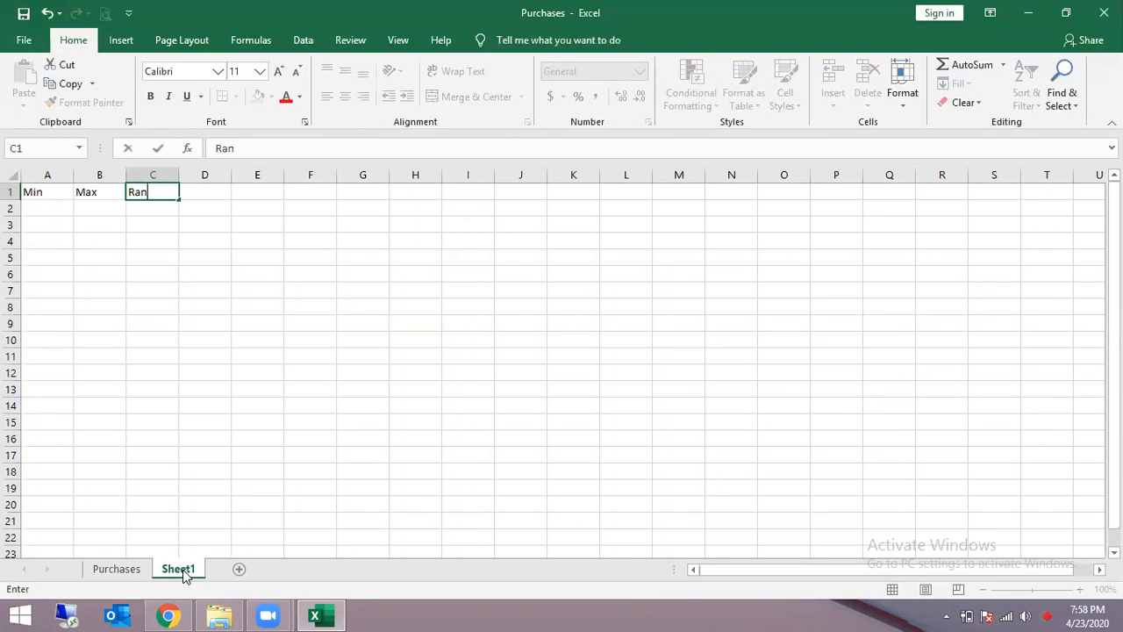
key(Return)
- Fill the first row below the headers with Min 1, Max 50 and the label Range 1
text(1)
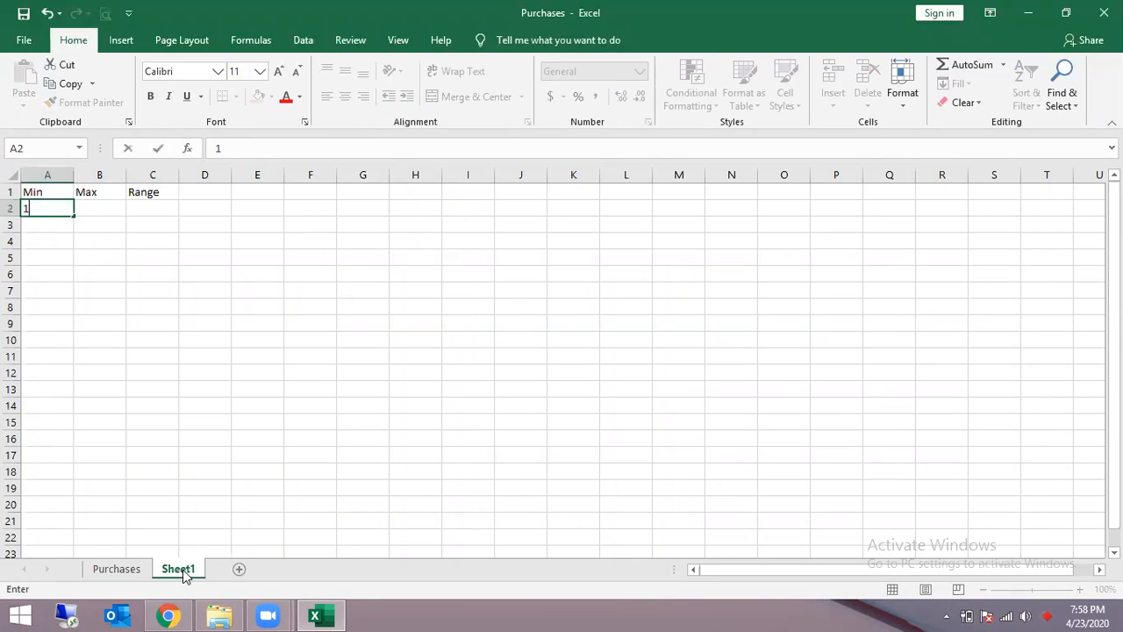
key(Tab)
text(50)
key(Tab)
text(Range 1)
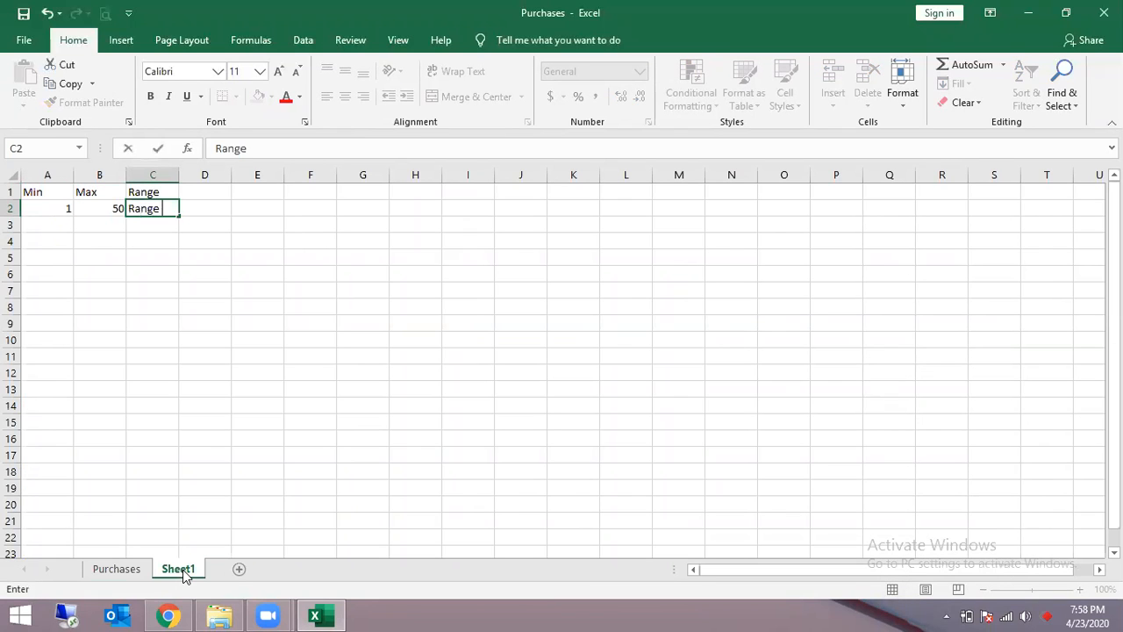
key(Return)
key(Up)
key(Right)
key(Right)
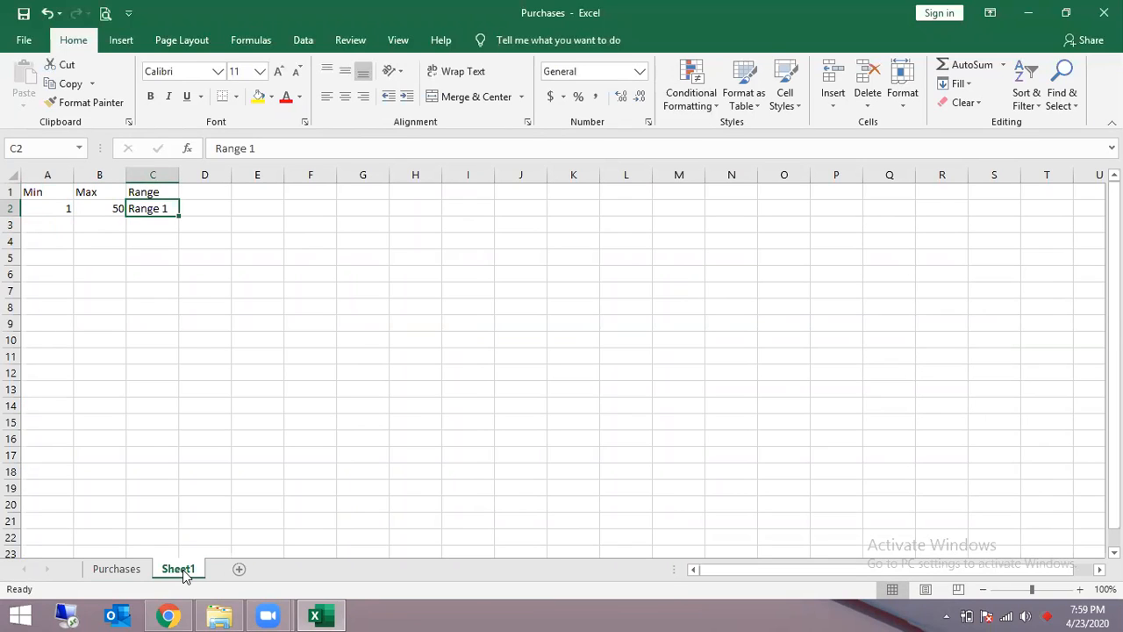
key(Down)
key(Left)
key(Left)
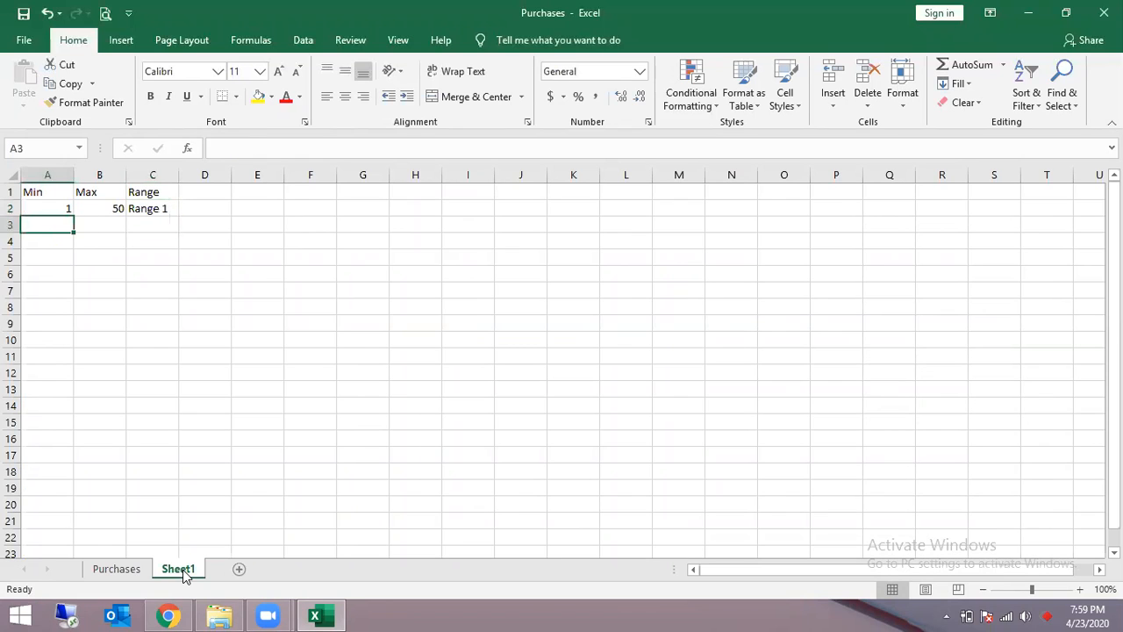
- Fill row 3 of the range table with Min 51, Max 100 and the label Range 2
text(51)
key(Tab)
text(100)
key(Tab)
text(Range 2)
key(ctrl+Return)
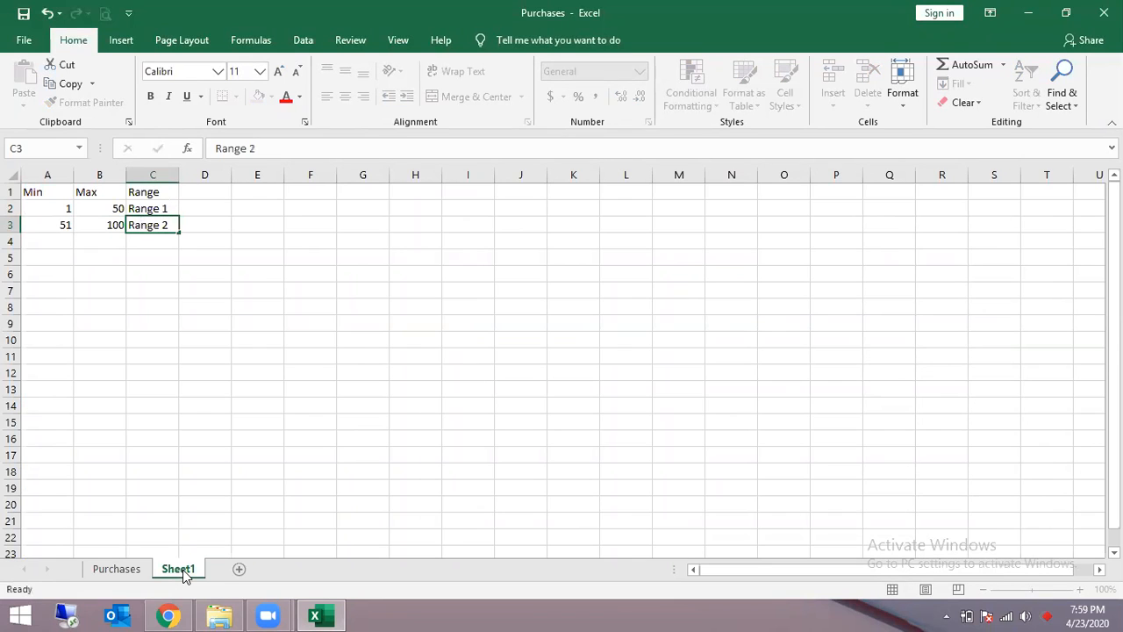
- In row 4, enter a Min formula referencing the Max in B3 and set the Max to 200
key(Return)
text(=)
key(Up)
key(Right)
key(ctrl+Return)
key(Right)
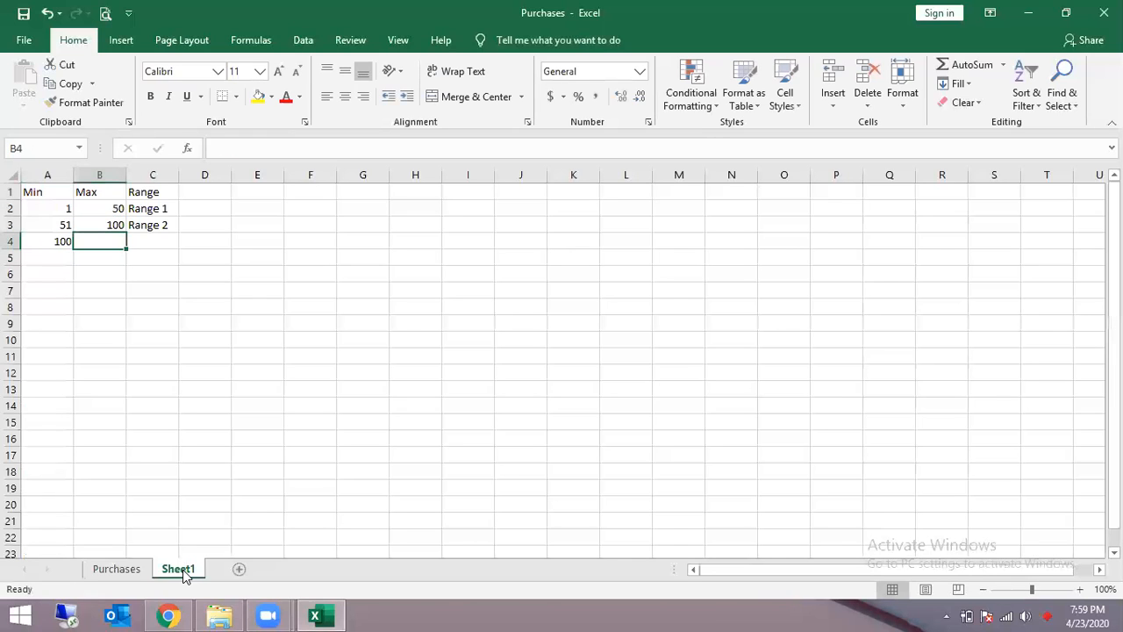
text(200)
key(Return)
key(Up)
key(Right)
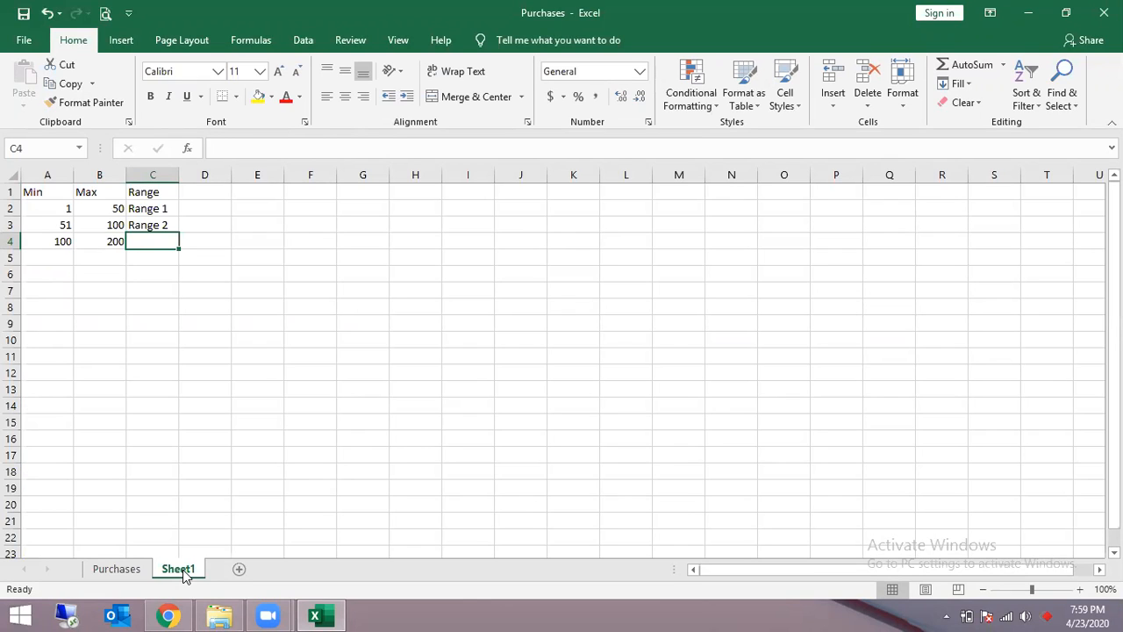
- Extend the Min formula in A4 to add 1 to the previous row's Max, making it =B3+1
key(Left)
key(Left)
key(Down)
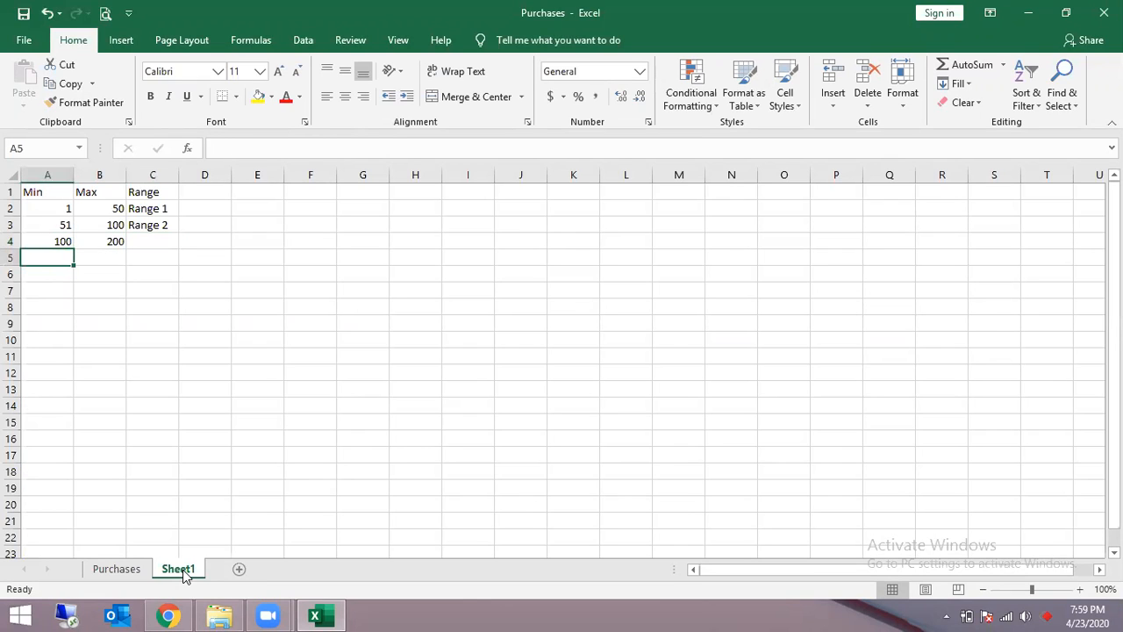
key(Up)
key(F2)
text(+1)
key(Return)
key(Down)
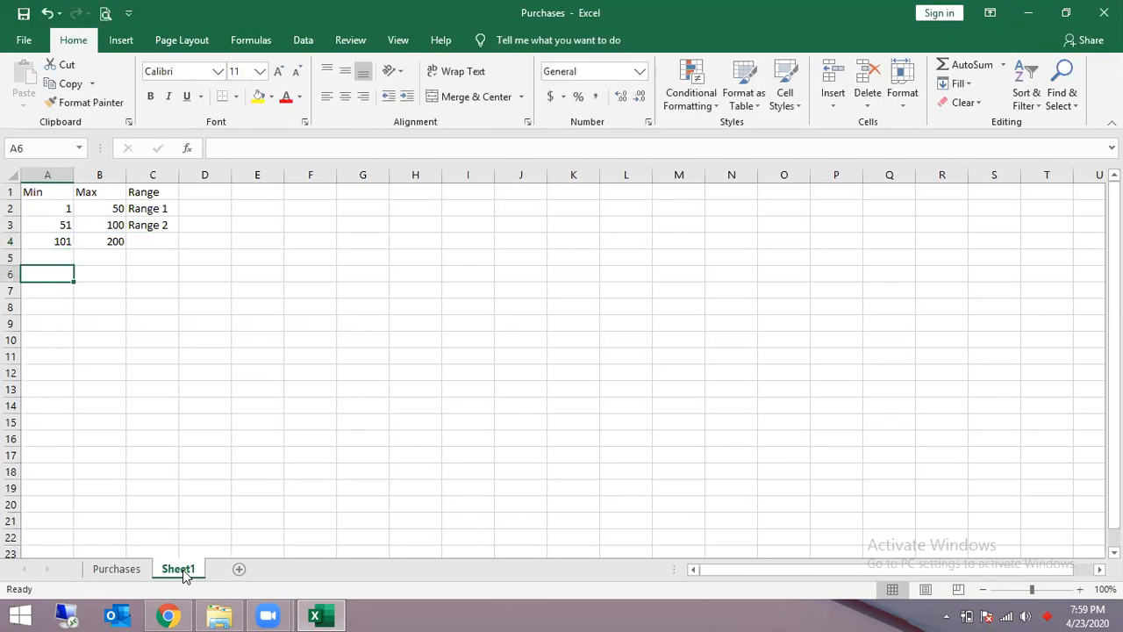
- Copy the Min formula down into A5 and enter 500 as that row's Max
key(Down)
key(Down)
key(Down)
key(Down)
key(Down)
key(ctrl+shift+Up)
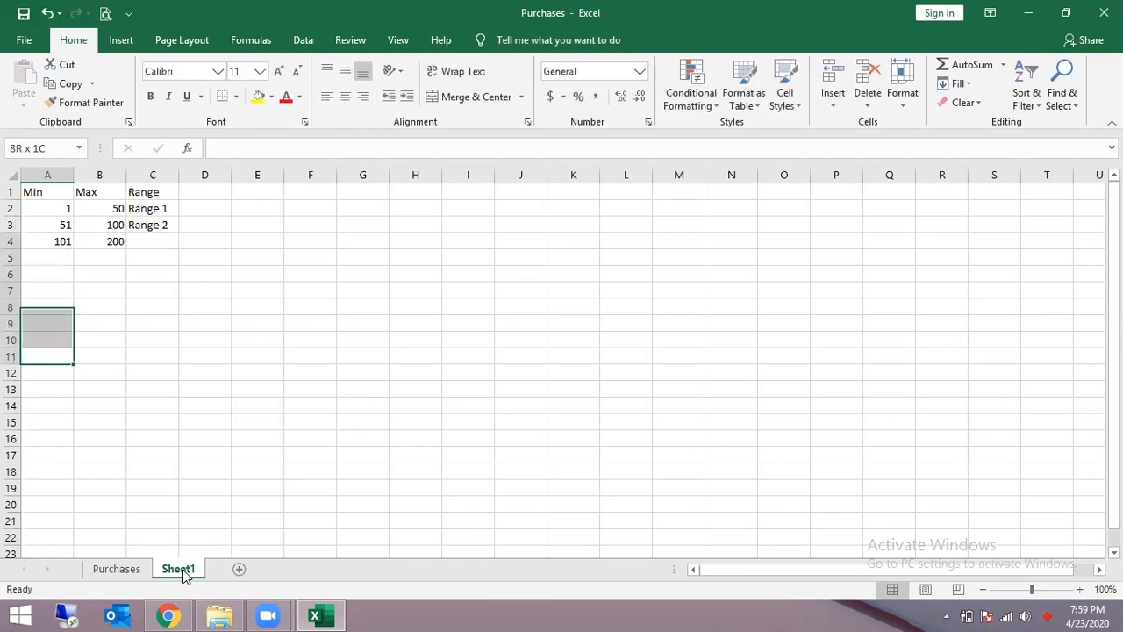
key(Up)
key(Up)
key(Up)
key(Up)
key(Up)
key(Up)
key(ctrl+d)
key(Tab)
text(500)
key(Return)
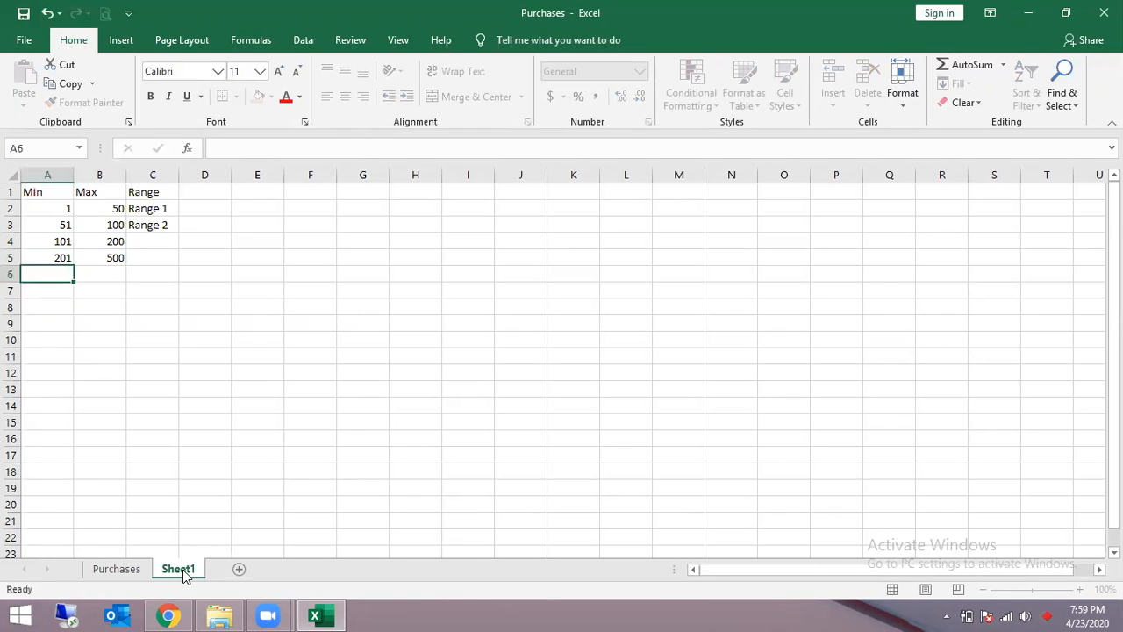
- Fill rows 6 and 7 with the copied Min formula and the Max values 1000 and 5000
key(ctrl+d)
key(Tab)
text(1000)
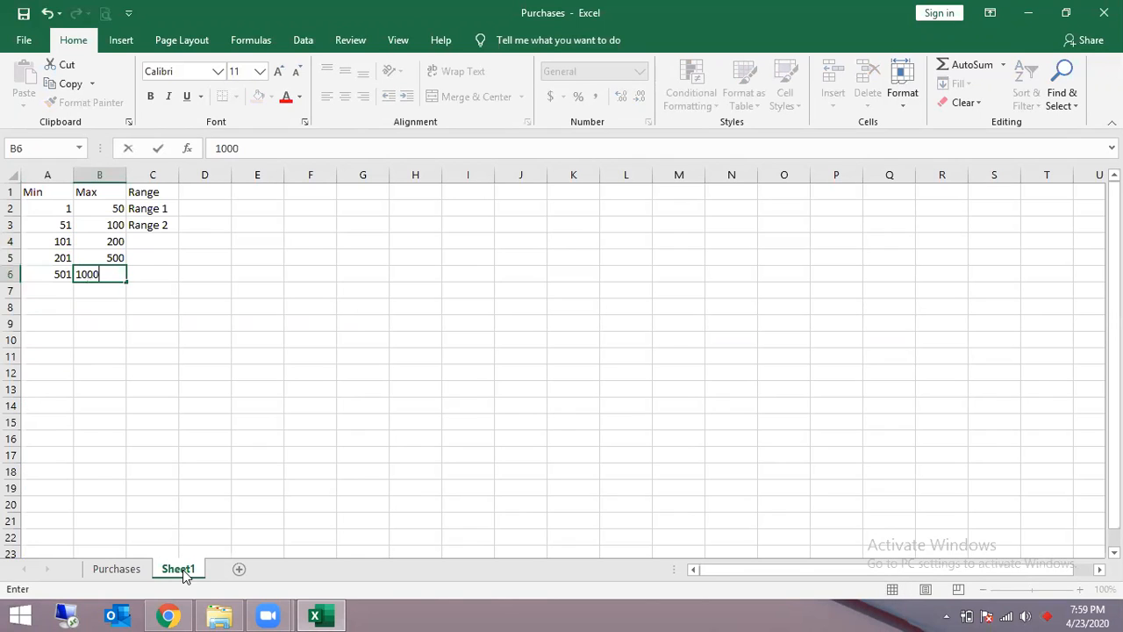
key(Return)
key(ctrl+d)
key(Tab)
text(5000)
key(Return)
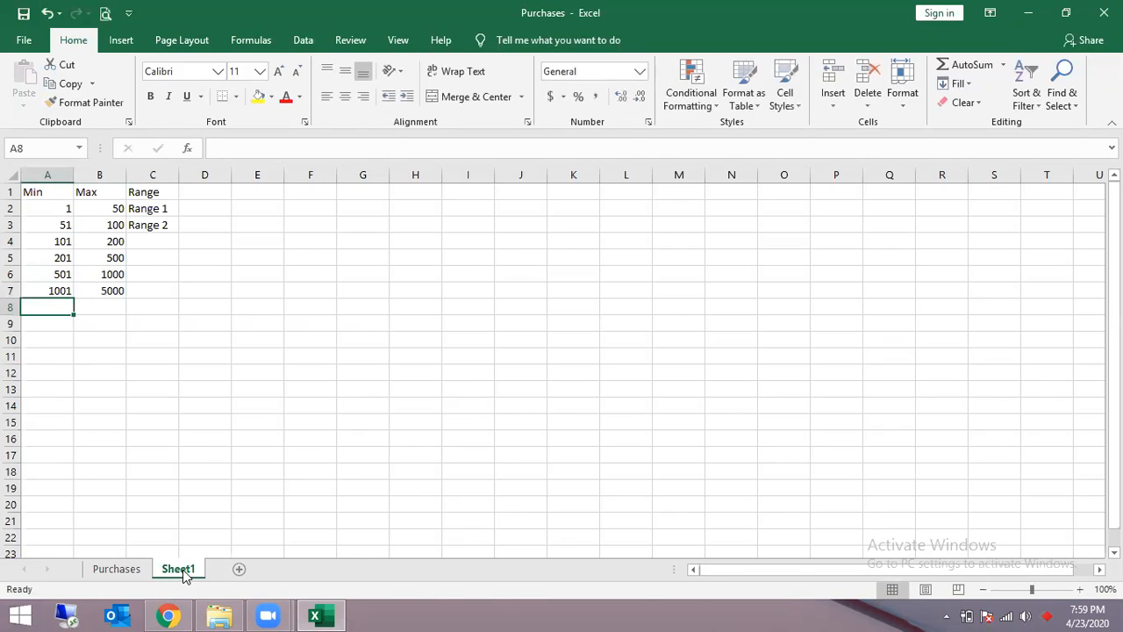
- Fill rows 8 and 9 with the copied Min formula and the Max values 10000 and 30000
key(ctrl+d)
key(Tab)
text(10000)
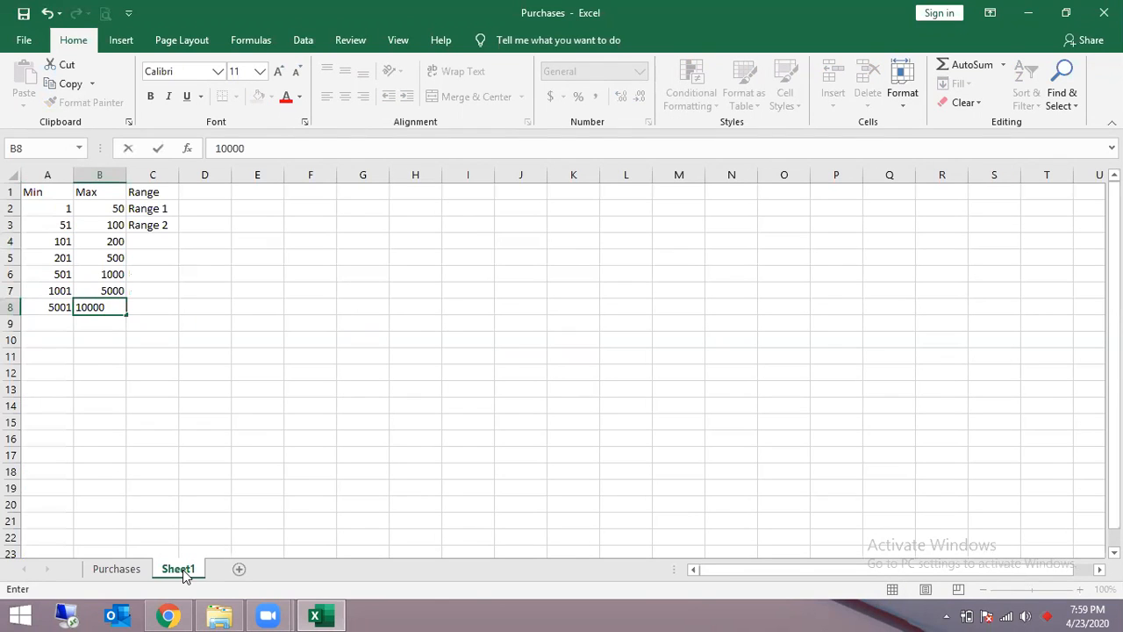
key(Return)
key(ctrl+d)
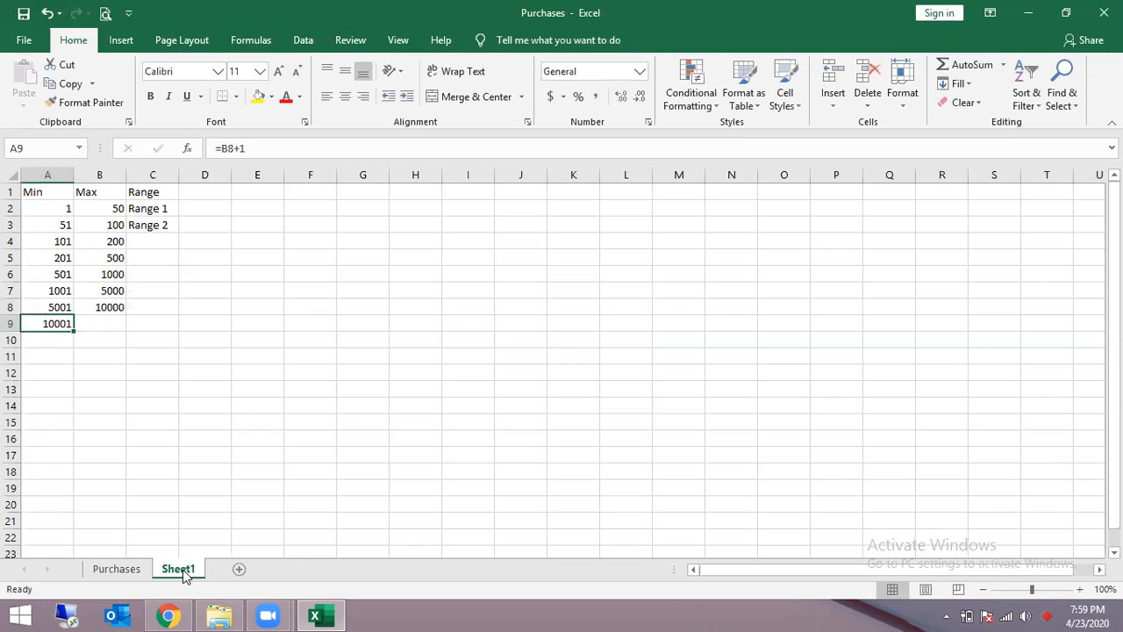
key(Tab)
text(5000)
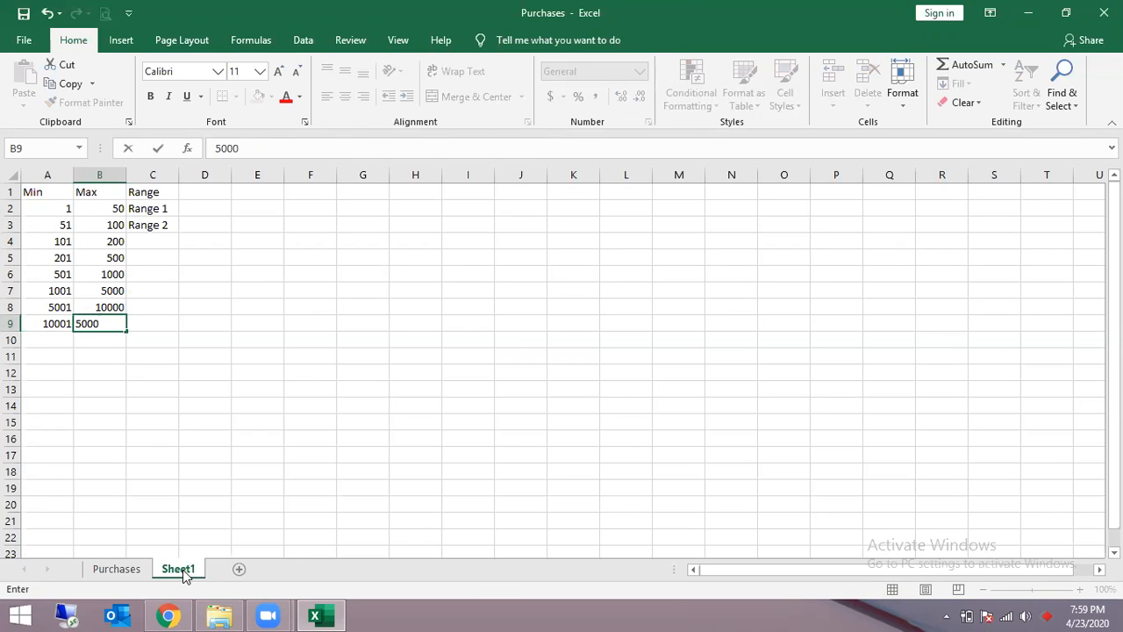
key(Escape)
text(30000)
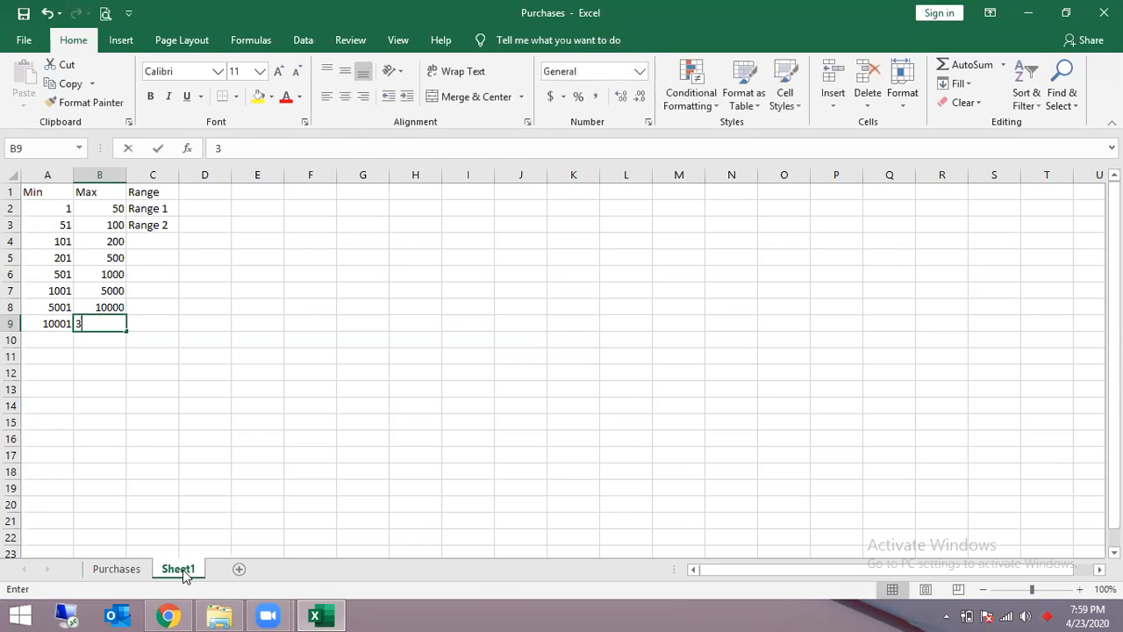
key(Return)
- Copy the Min formula into A10 and set the Max in B10 to 50000
key(ctrl+d)
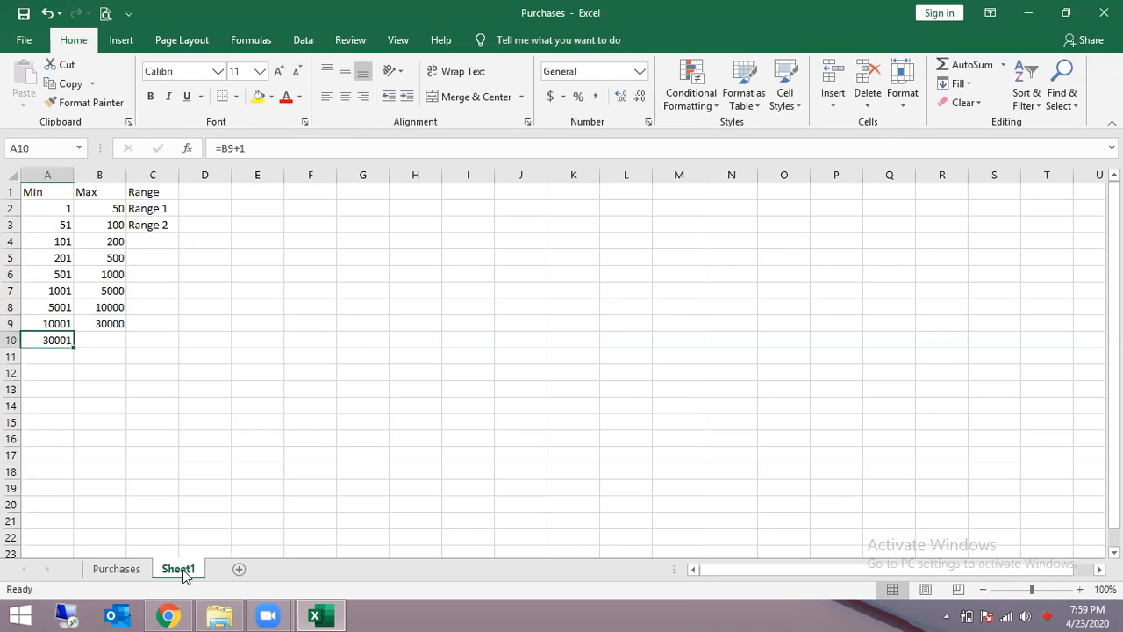
key(Tab)
text(5000)
key(Return)
key(Up)
key(Right)
text(0)
key(Return)
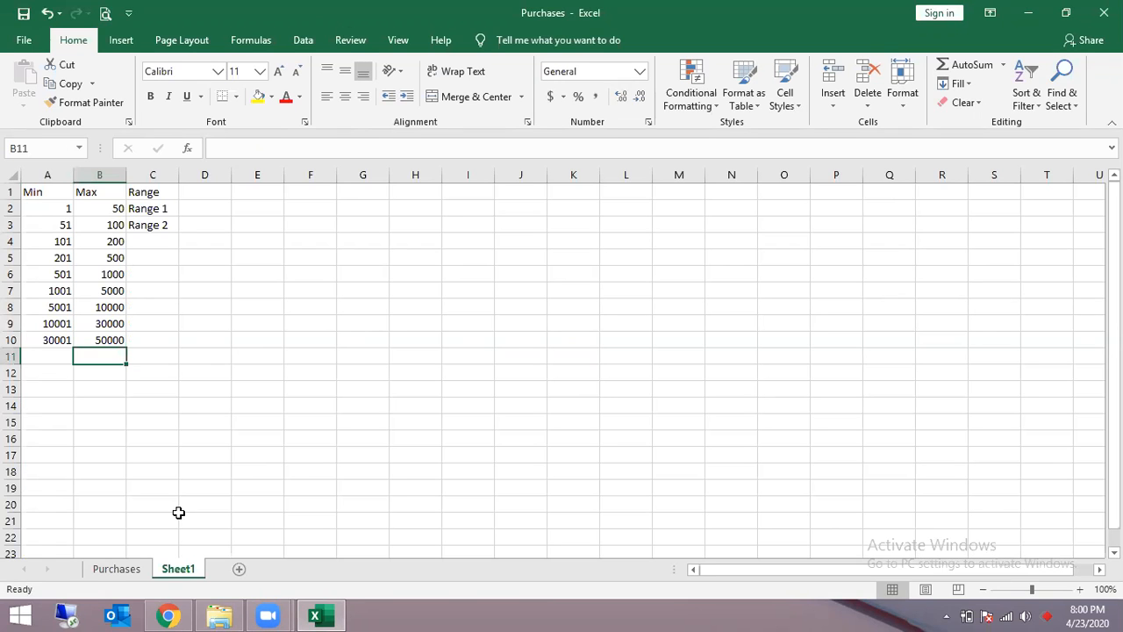
- Check the largest value in the Product Price filter list on the Purchases sheet, and close it without filtering
click(129, 568)
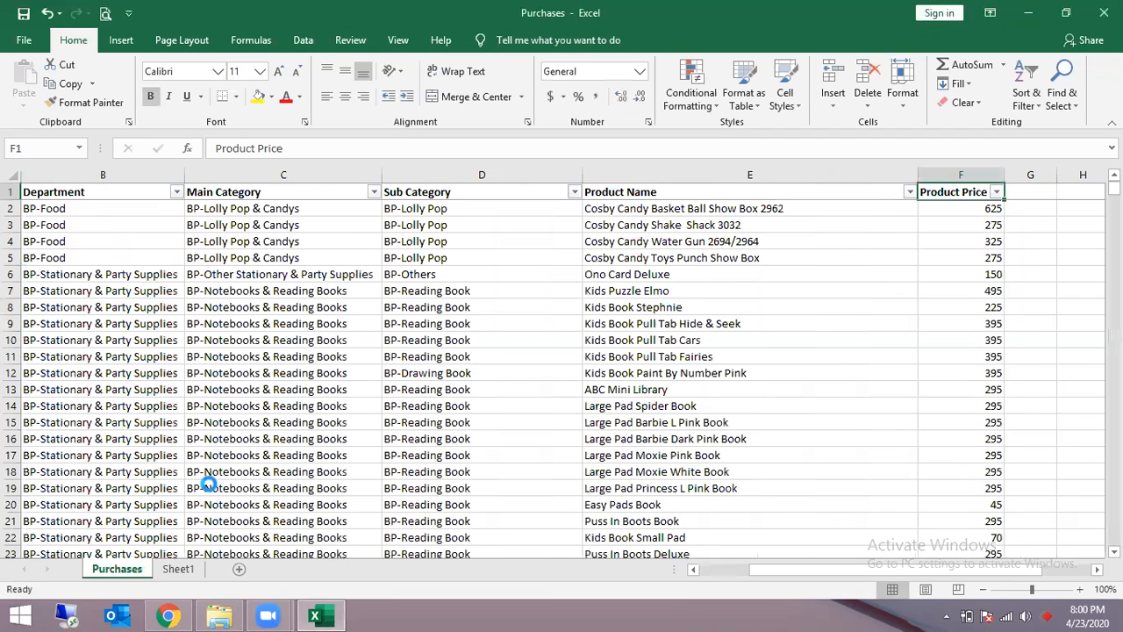
key(alt+Down)
key(Down)
key(Down)
key(Down)
key(Down)
key(Down)
key(Down)
key(Down)
key(Down)
key(Down)
key(Down)
key(Down)
key(Down)
key(End)
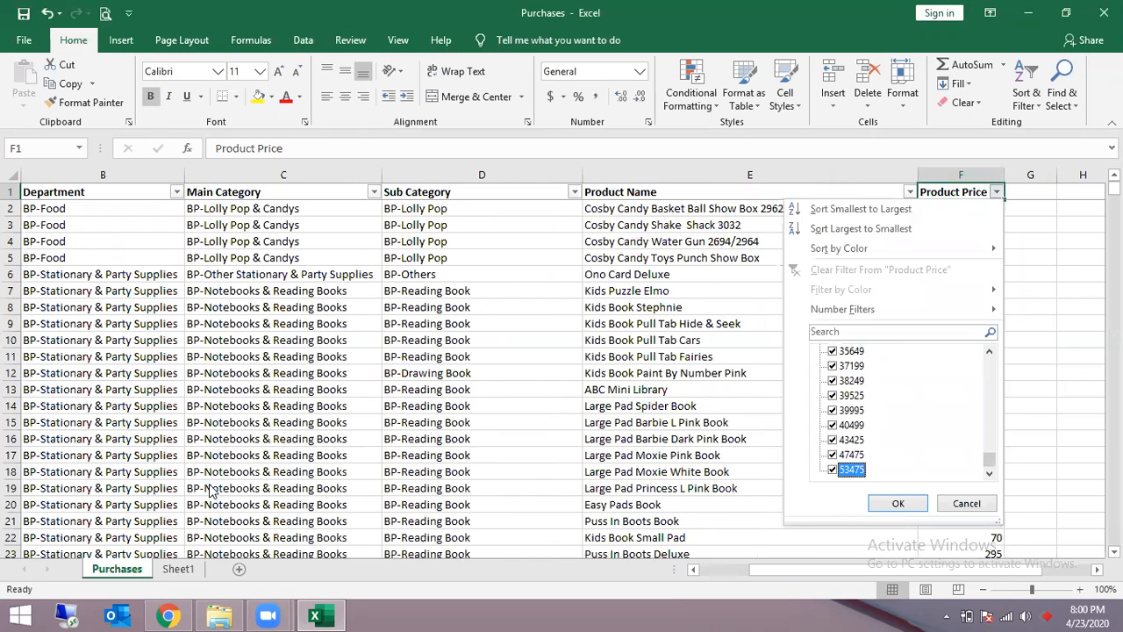
key(Escape)
- Add a last range in row 11 of Sheet1 with the copied Min formula and Max 80000
key(ctrl+Page_Down)
scroll(210, 483, down, 1)
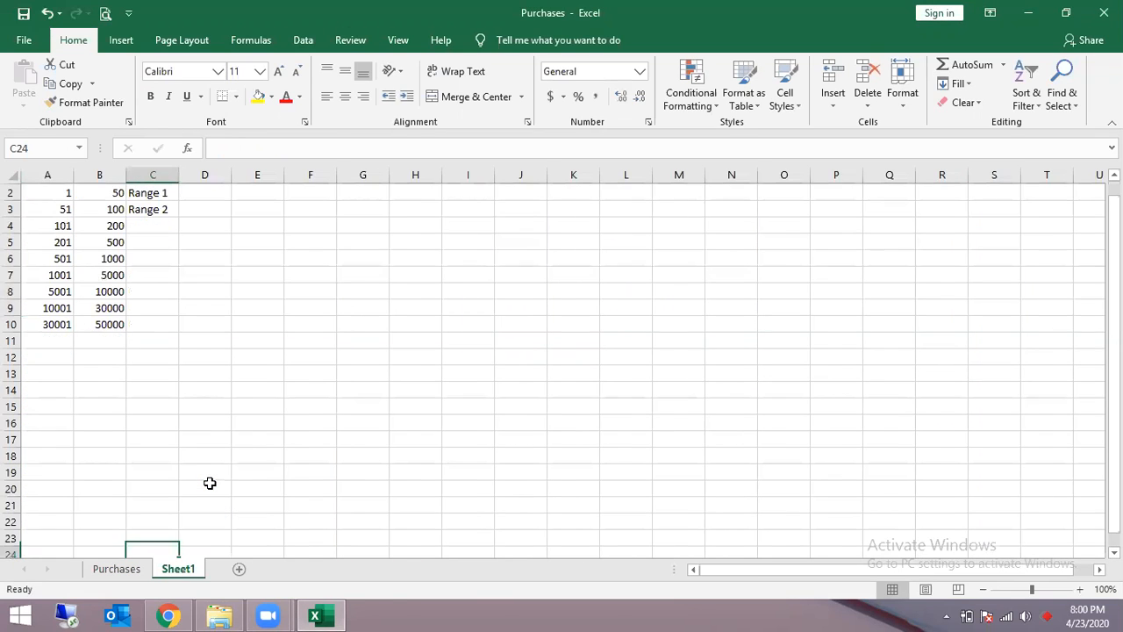
key(ctrl+Home)
key(ctrl+Down)
key(Down)
key(ctrl+d)
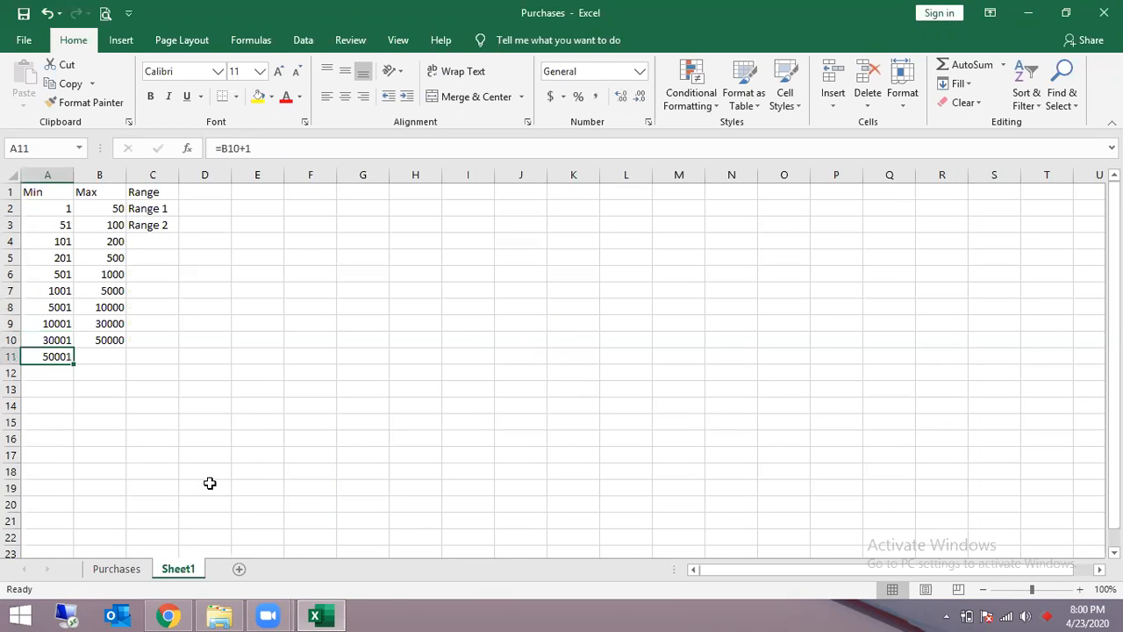
key(Right)
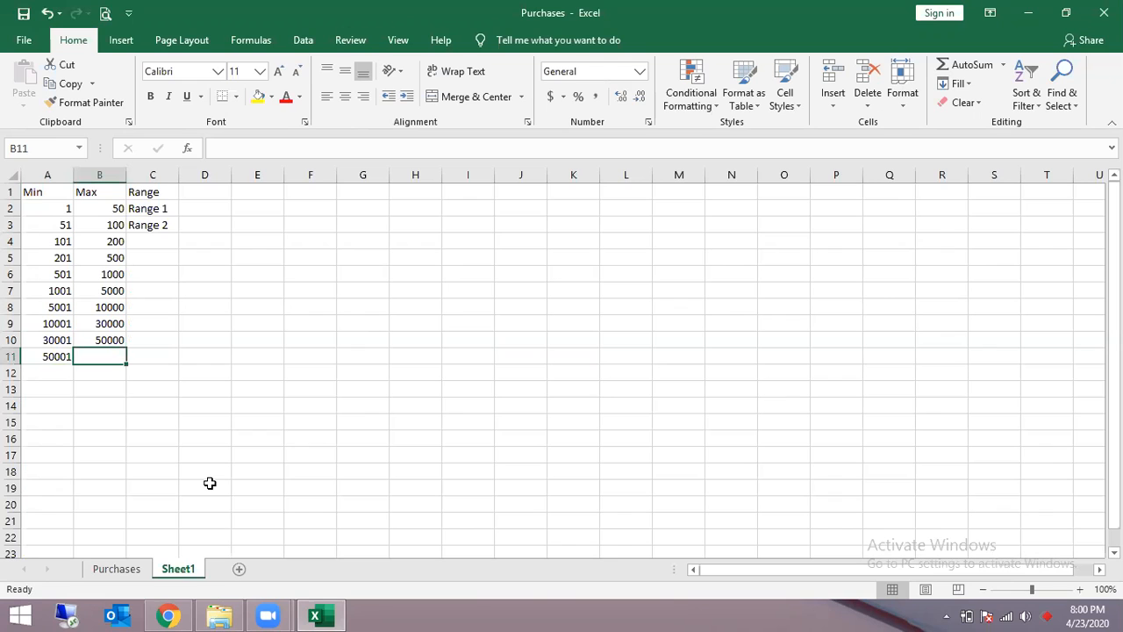
text(80000)
key(Tab)
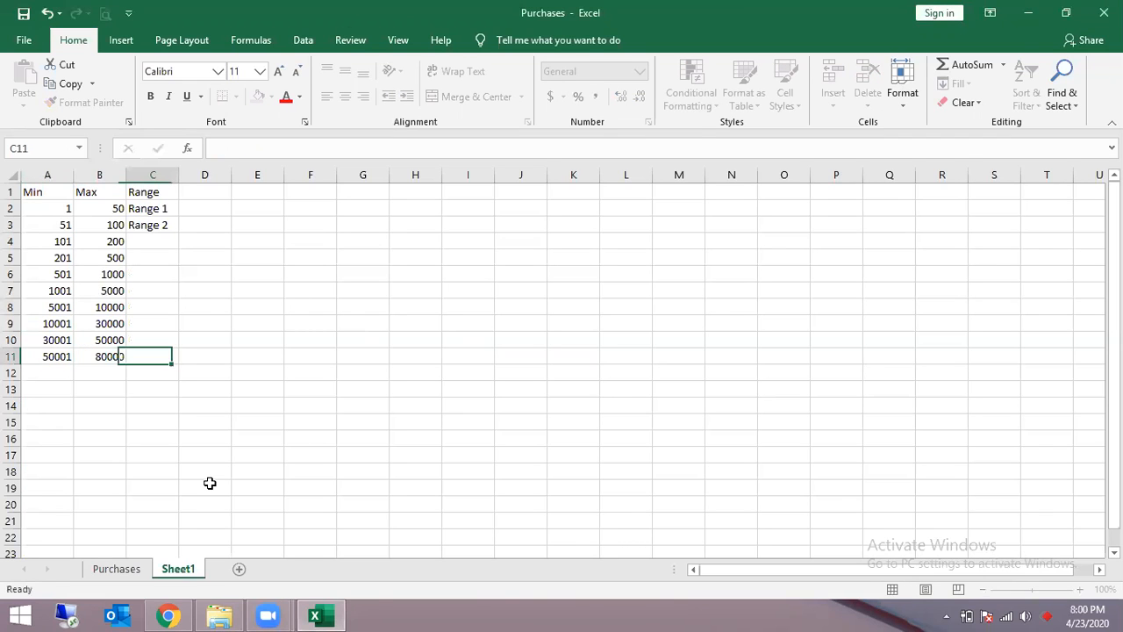
- Extend the Range labels from C2:C3 as a series down to Range 10 in C11
key(ctrl+shift+Up)
key(ctrl+Up)
key(ctrl+Up)
key(Down)
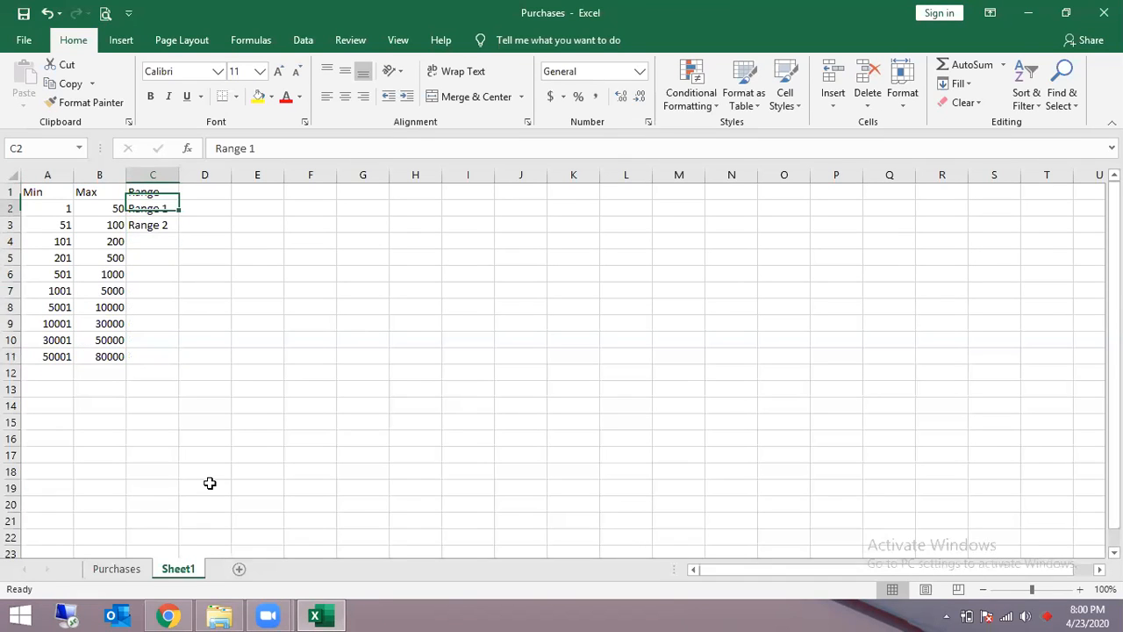
key(shift+Down)
drag(179, 232, 170, 370)
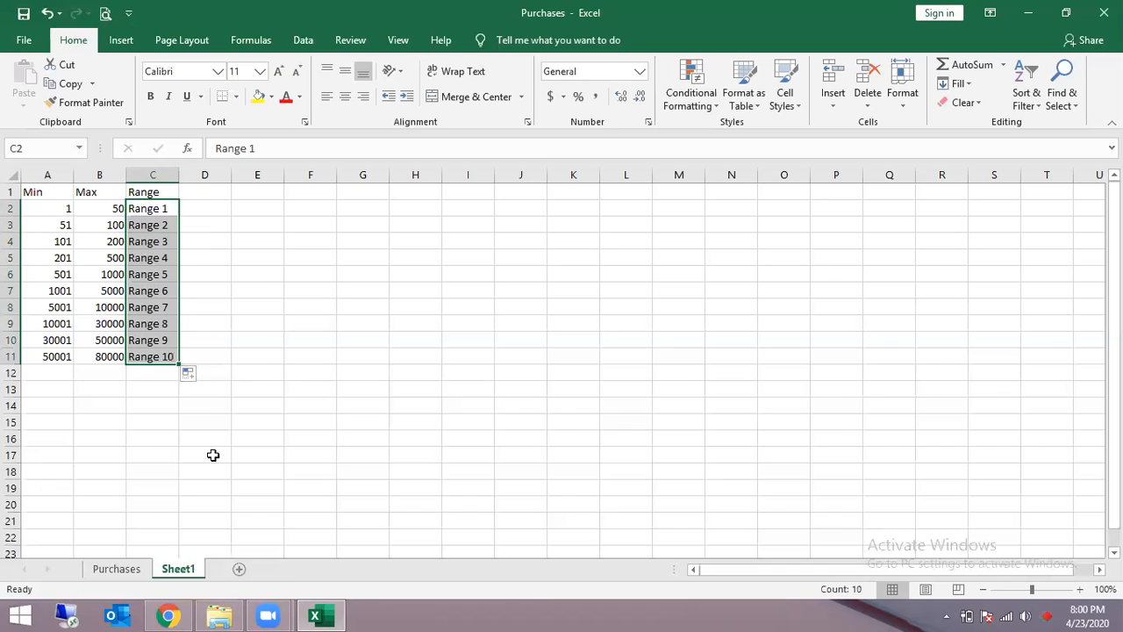
- Add the header Prace Range in G1 of the Purchases sheet, fit column G to it and remove the filter
click(123, 569)
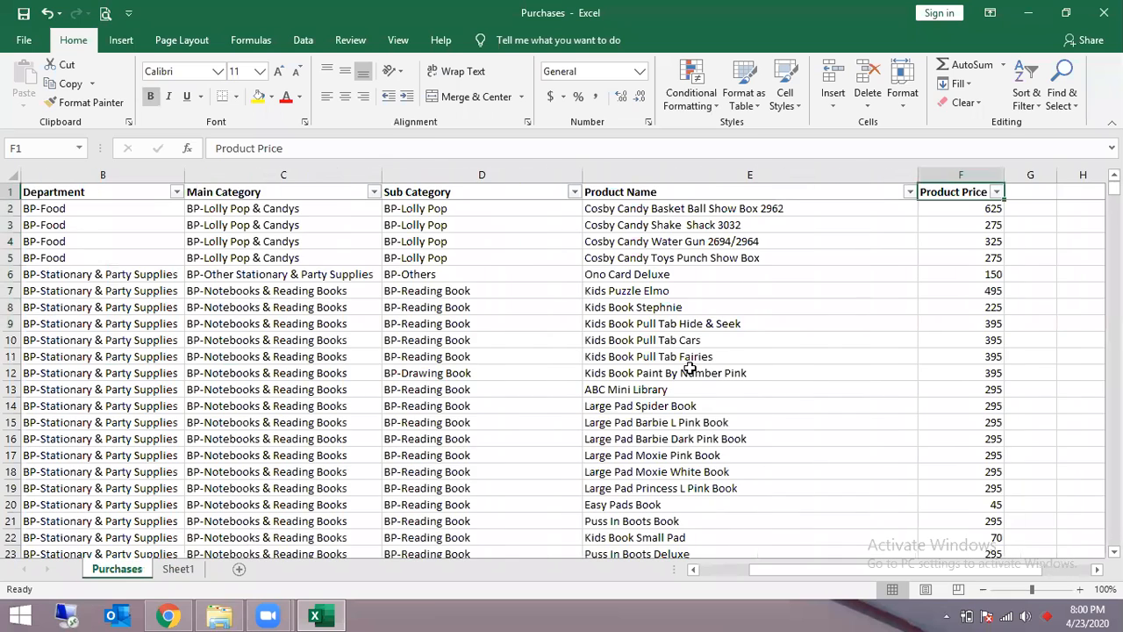
click(960, 175)
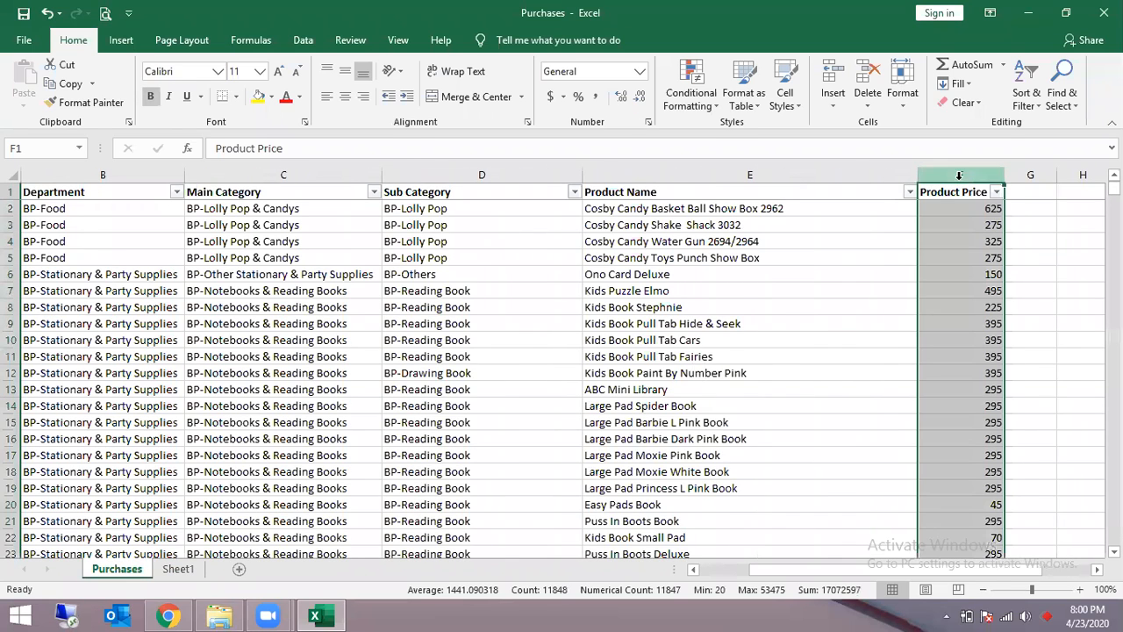
click(1048, 190)
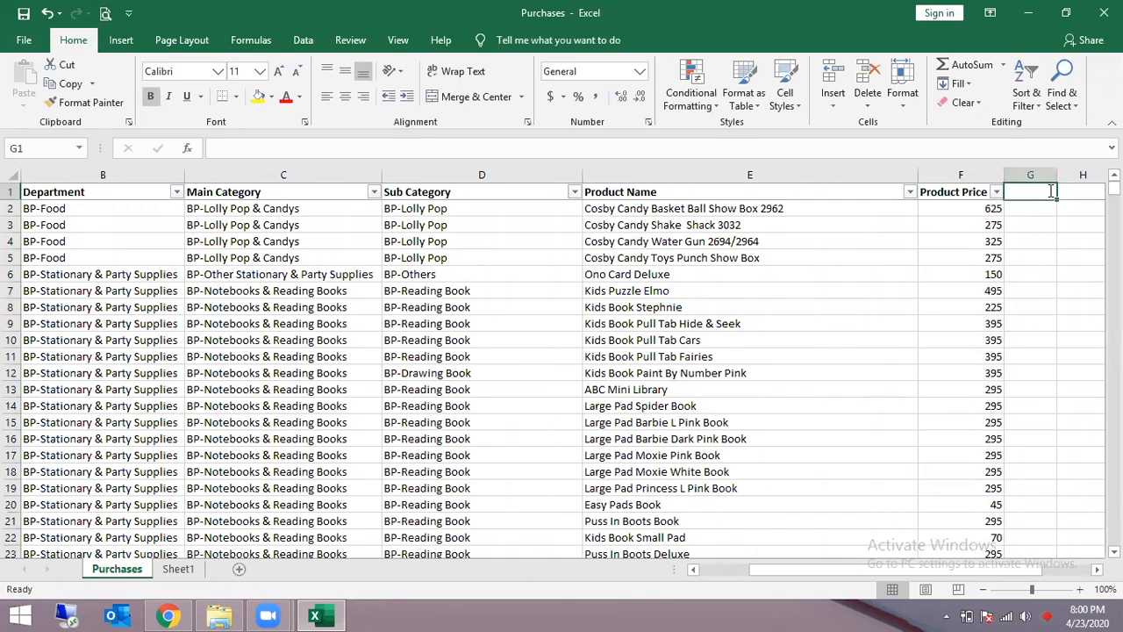
text(Prace Range)
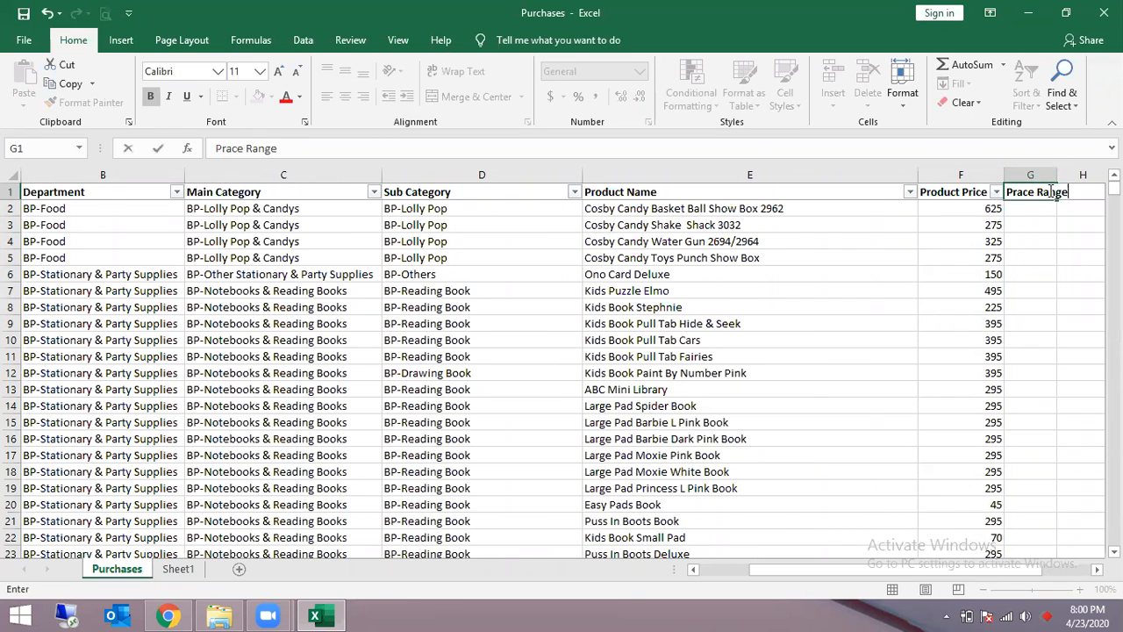
key(Return)
click(1047, 190)
scroll(1047, 190, right, 1)
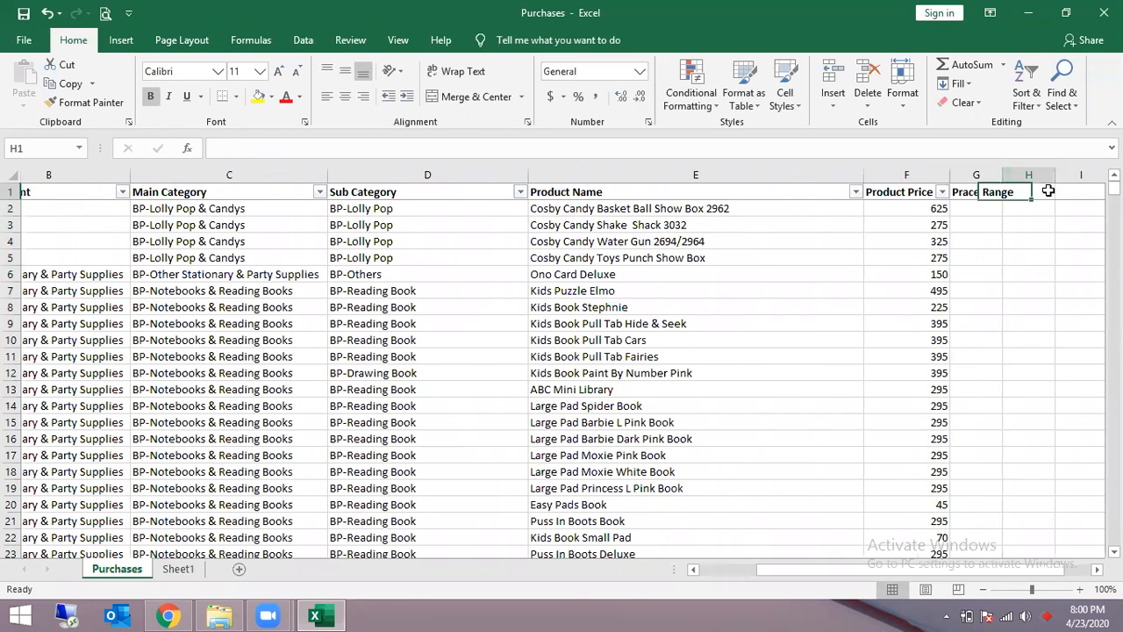
double_click(895, 174)
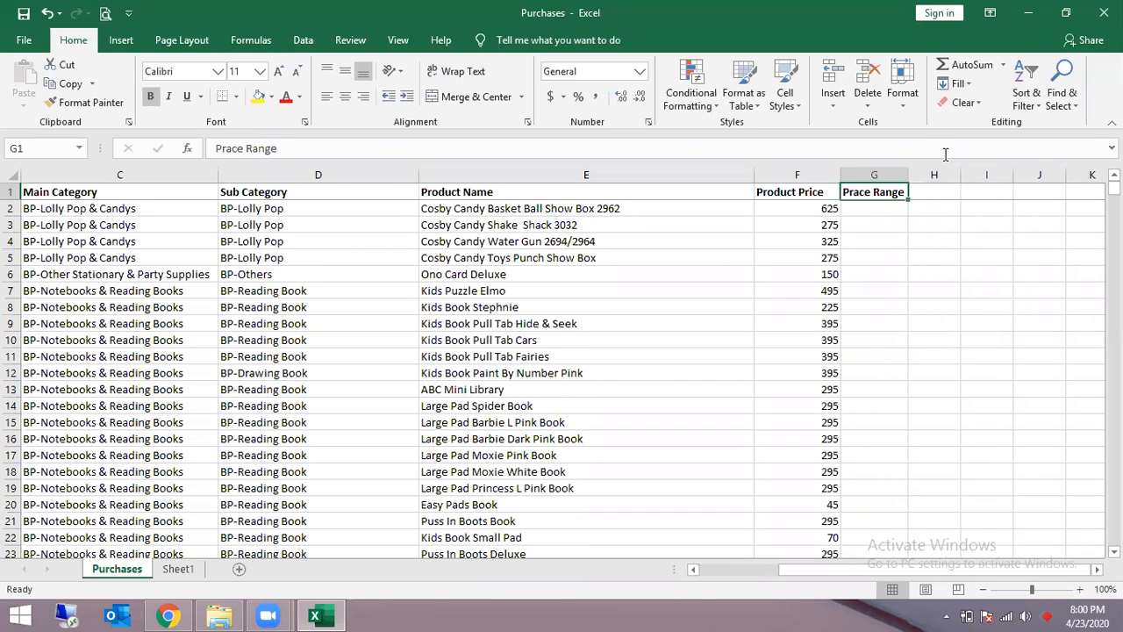
- Compare the first product price in F2 with the Min and Max limits on Sheet1 to find its matching range
key(Left)
key(ctrl+shift+Down)
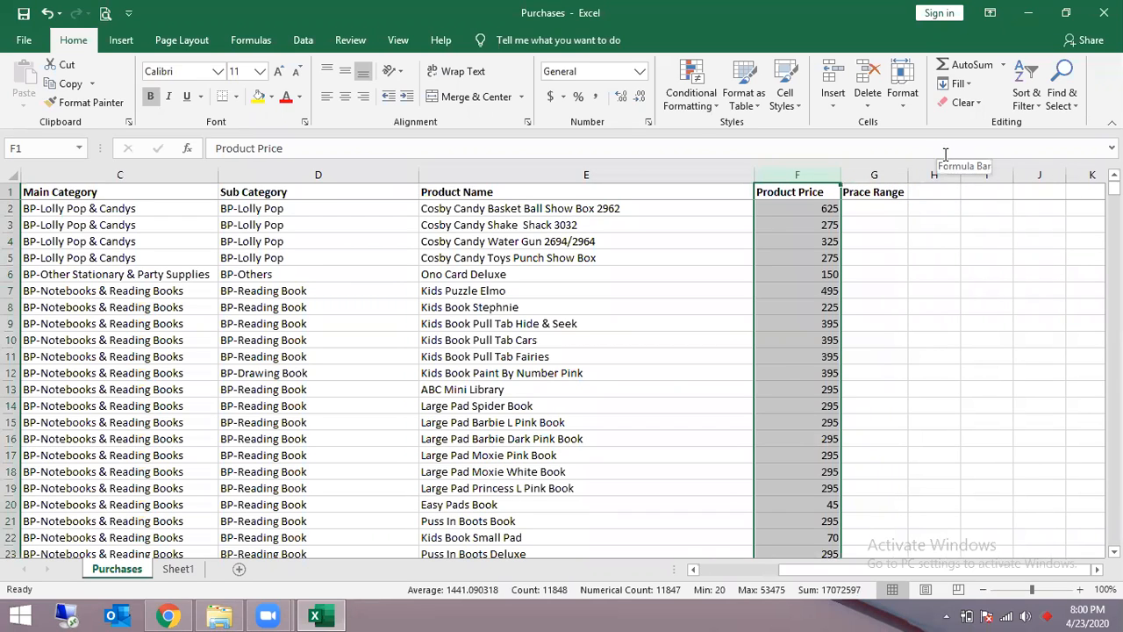
key(Down)
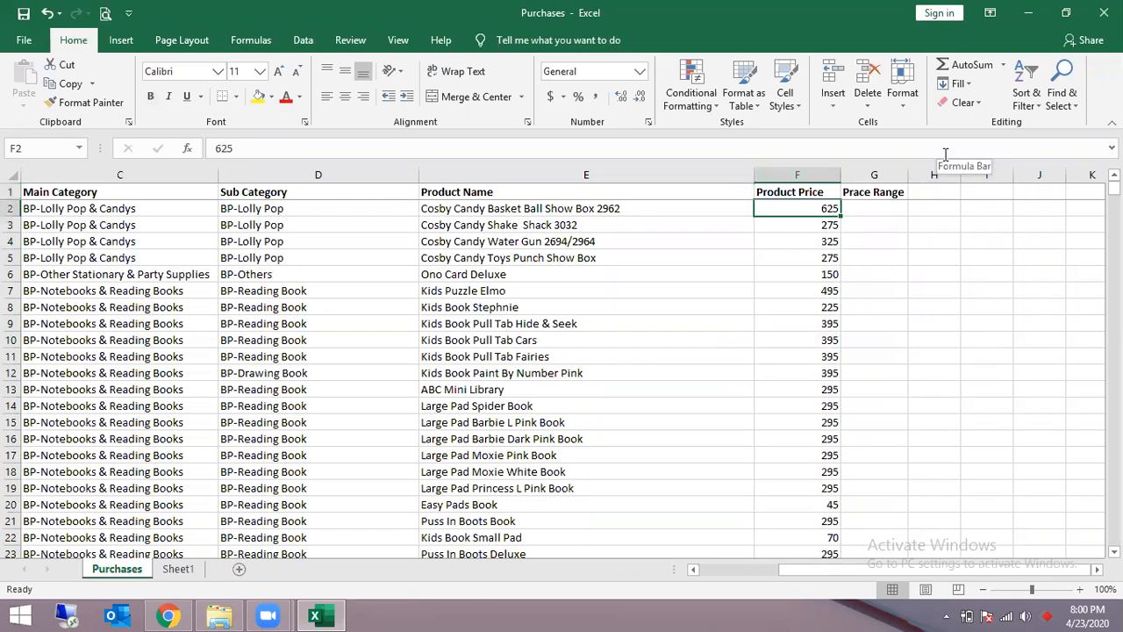
key(ctrl+Page_Down)
key(Left)
key(Left)
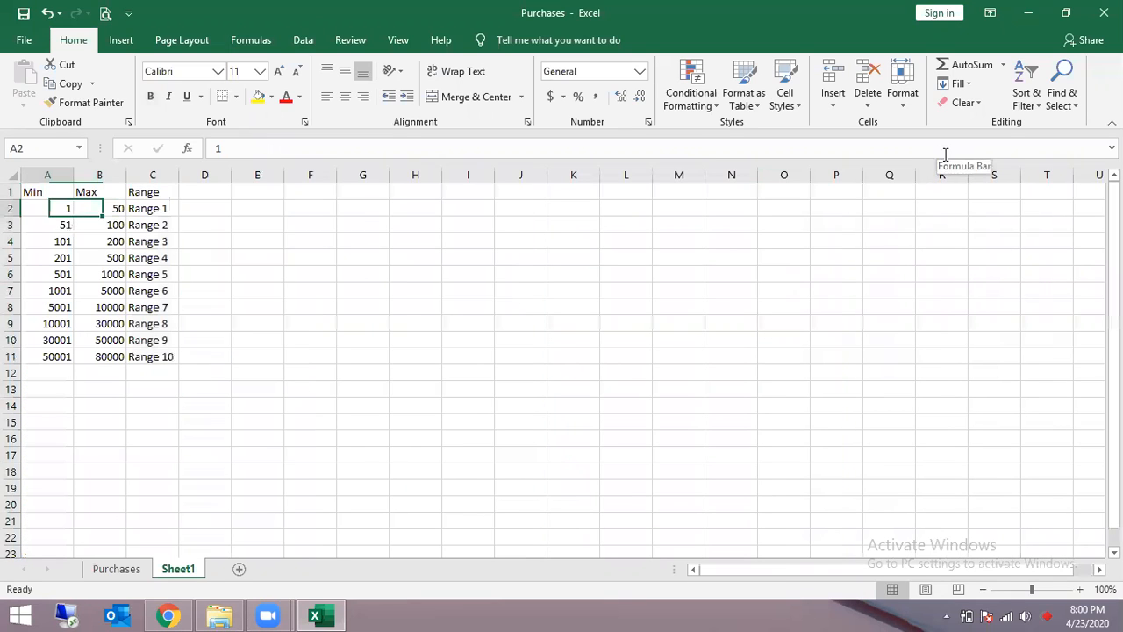
key(ctrl+shift+Down)
key(shift+Right)
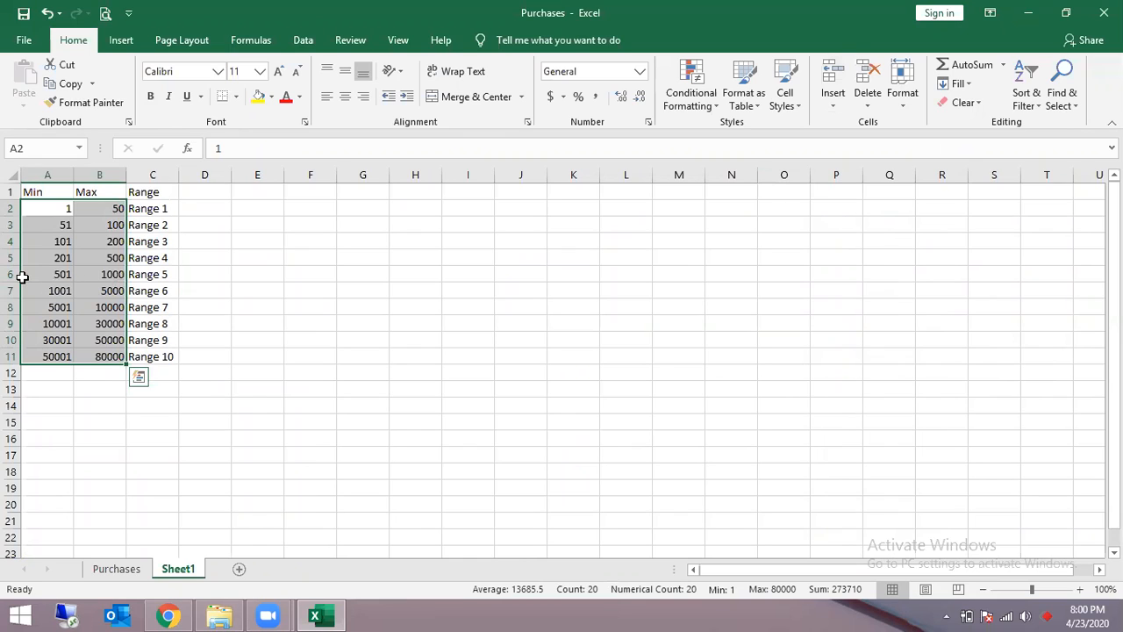
drag(29, 274, 156, 275)
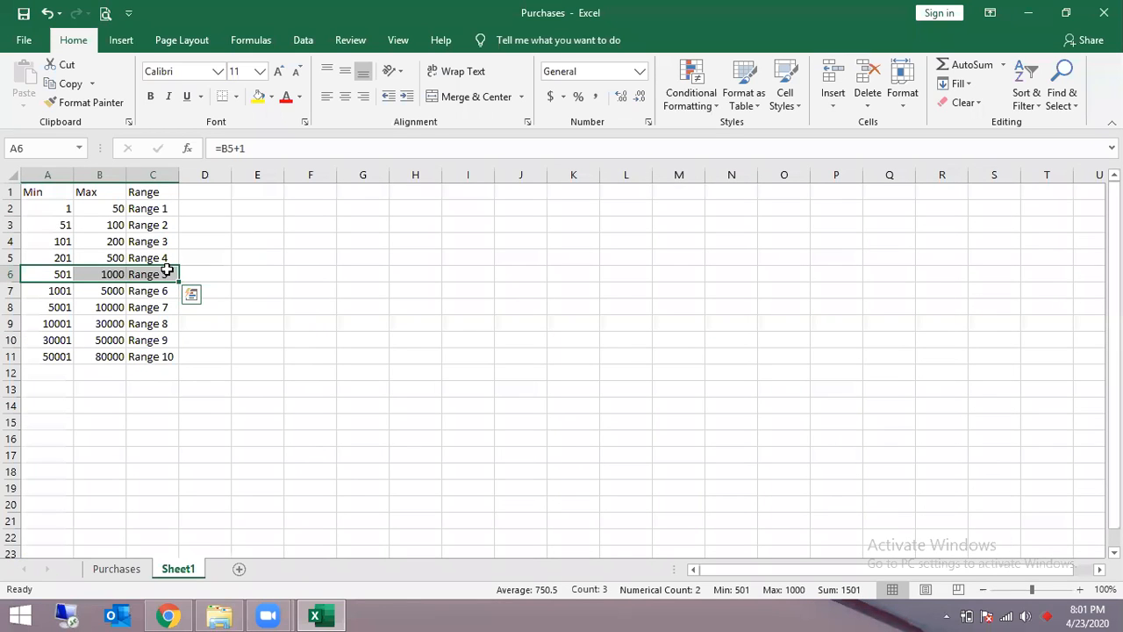
click(166, 269)
key(ctrl+Page_Up)
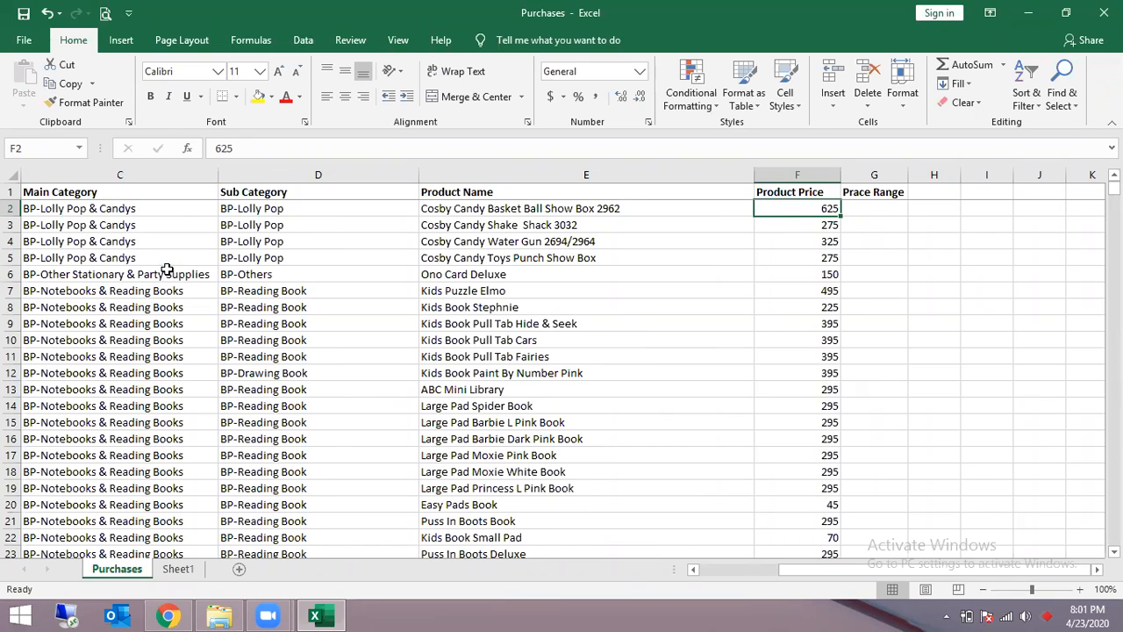
- Correct the header in G1 of the Purchases sheet to Price Range
key(Right)
text(=)
key(Escape)
key(Up)
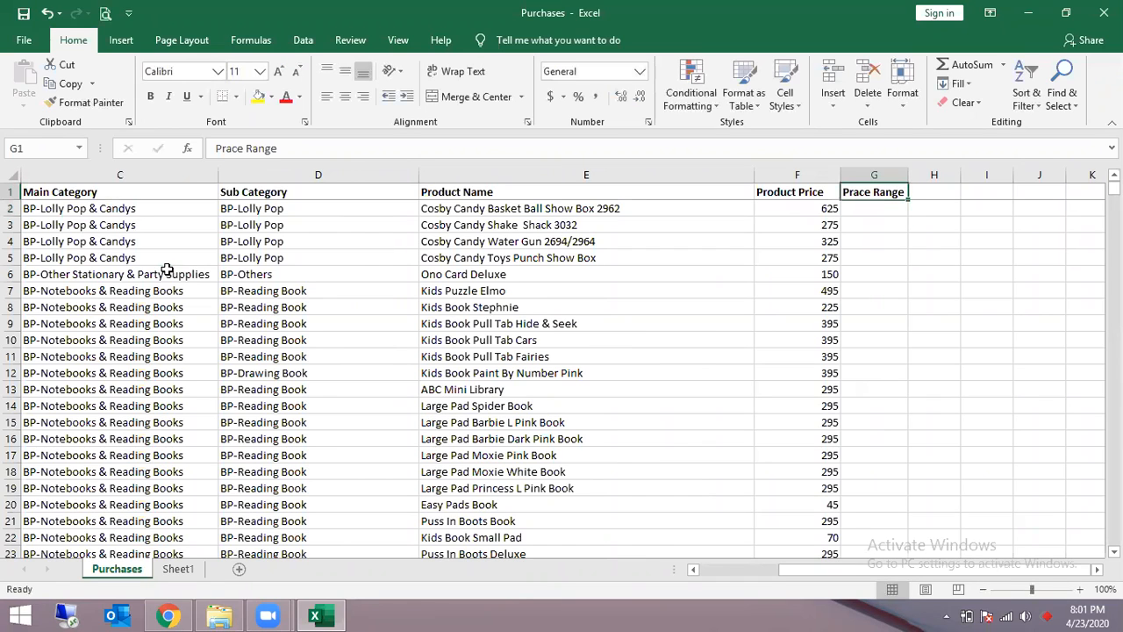
text(Price )
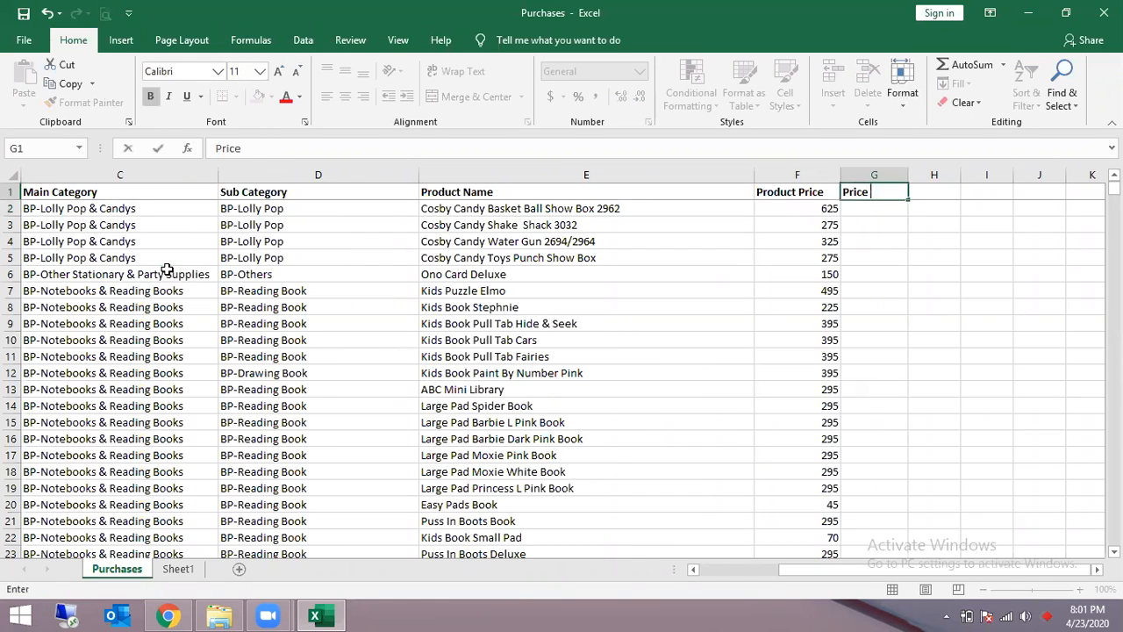
text(Range)
key(Return)
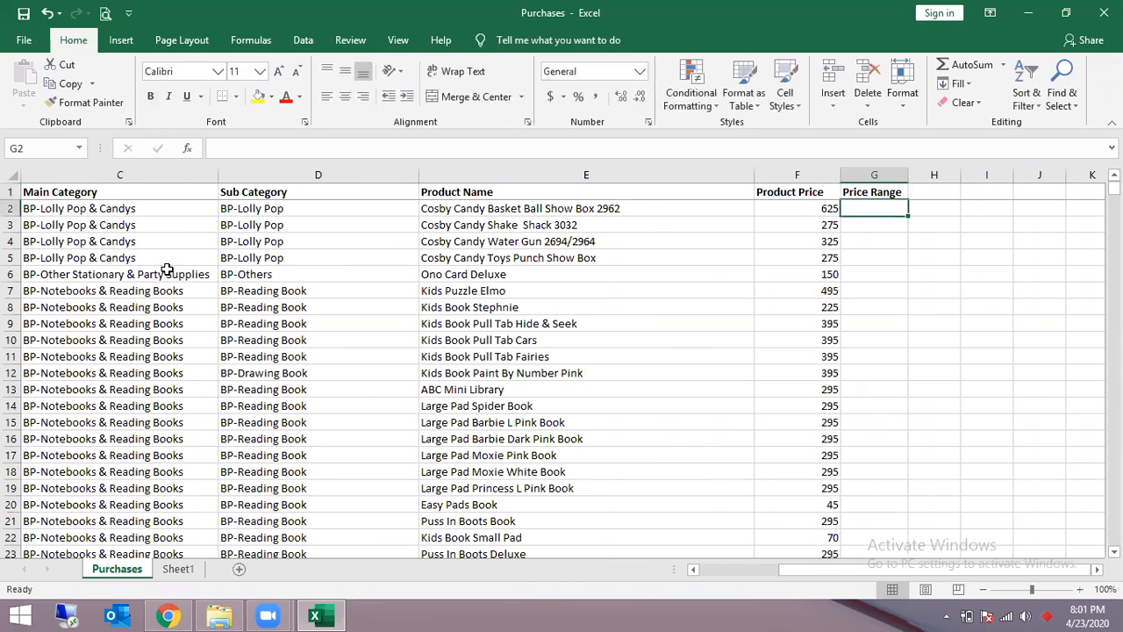
- Start a VLOOKUP formula in G2 with F2 as the lookup value and Sheet1 columns A:C as the table
text(=vl)
key(Tab)
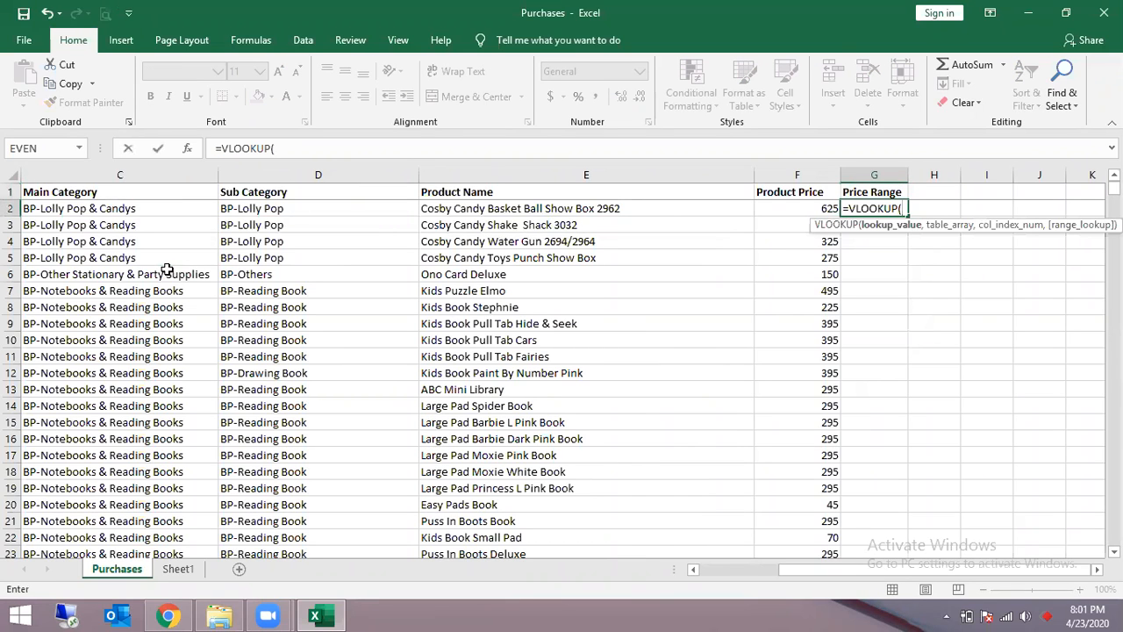
key(Left)
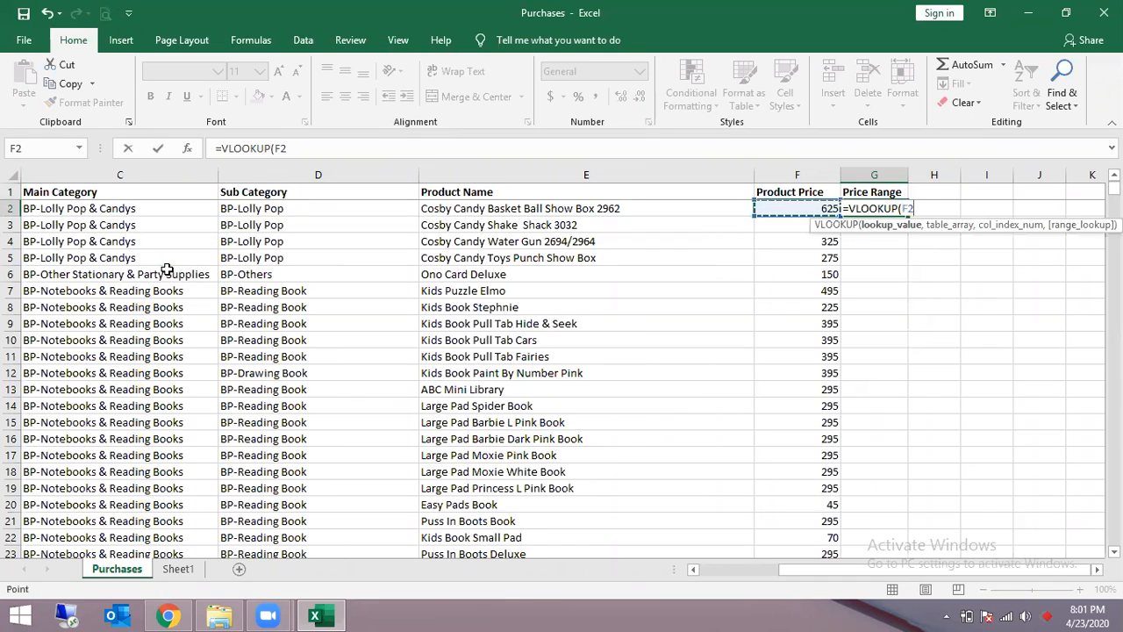
text(,)
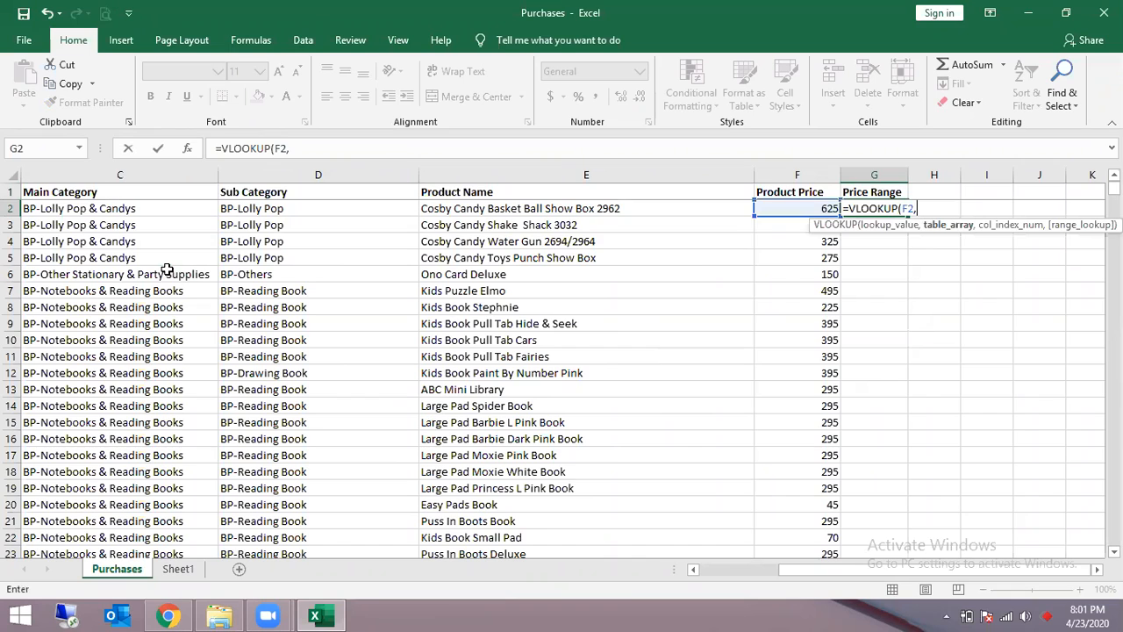
key(ctrl+Page_Down)
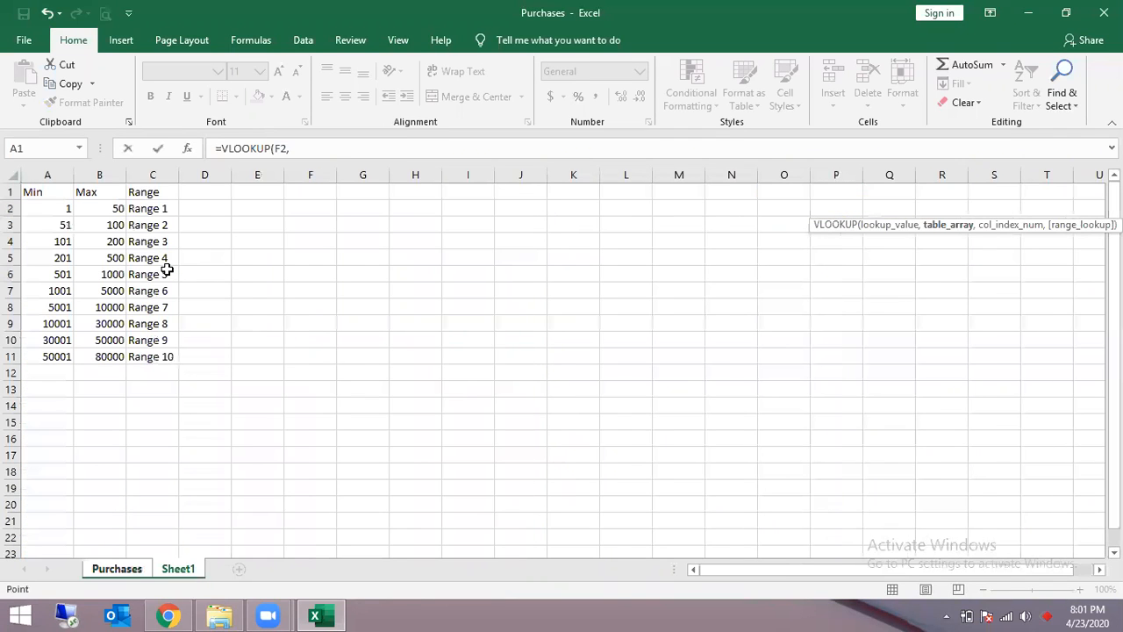
key(Left)
key(shift+Right)
key(shift+Right)
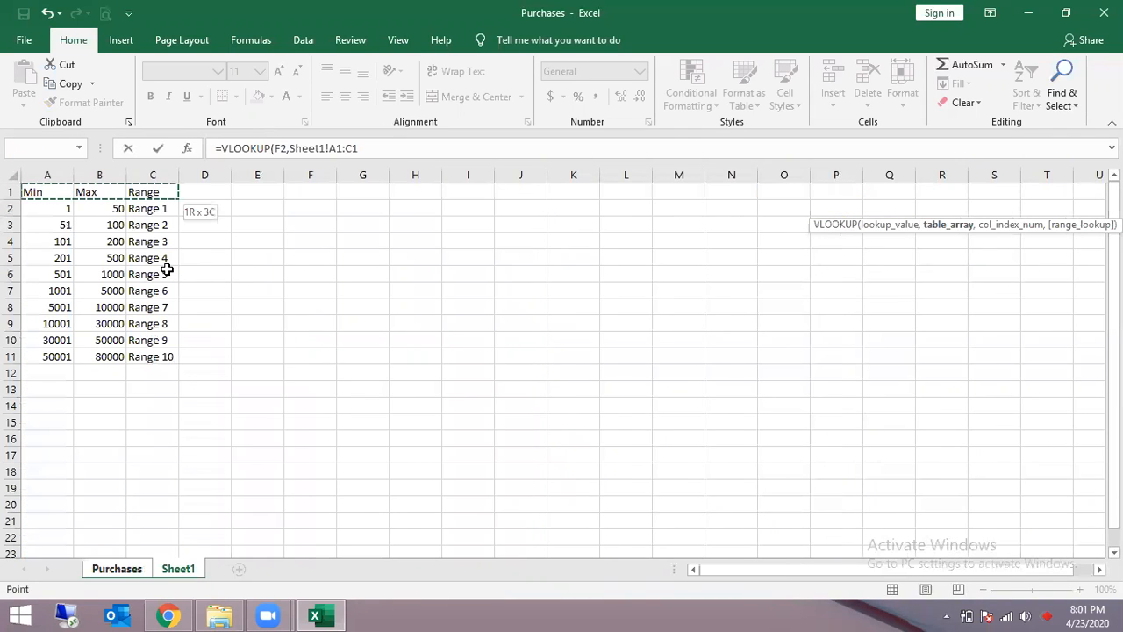
key(ctrl+space)
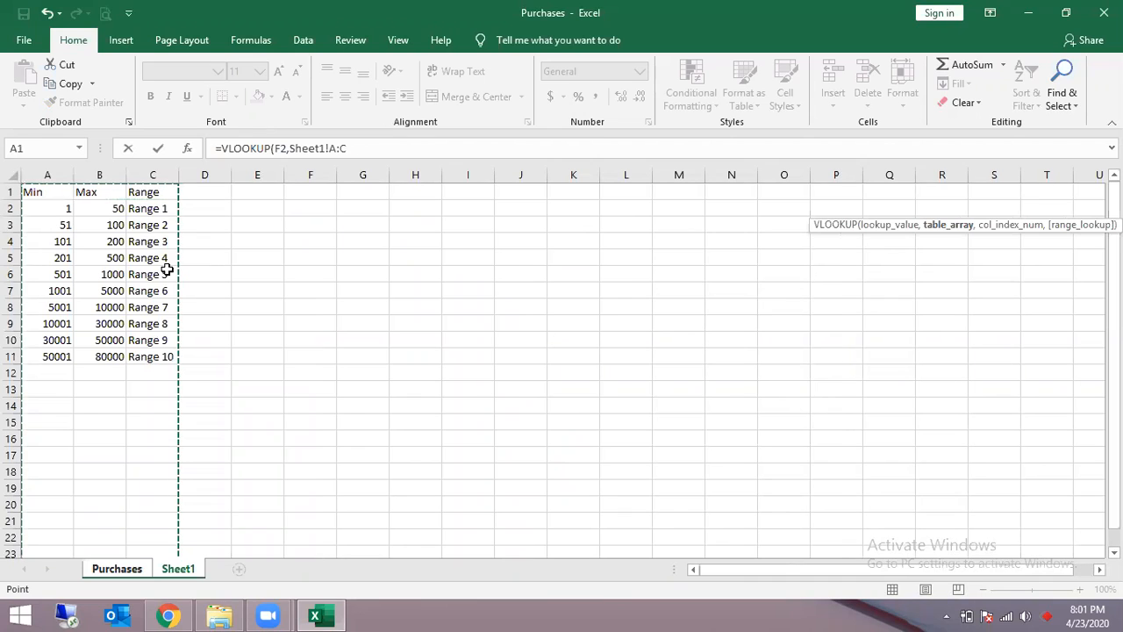
drag(55, 174, 171, 167)
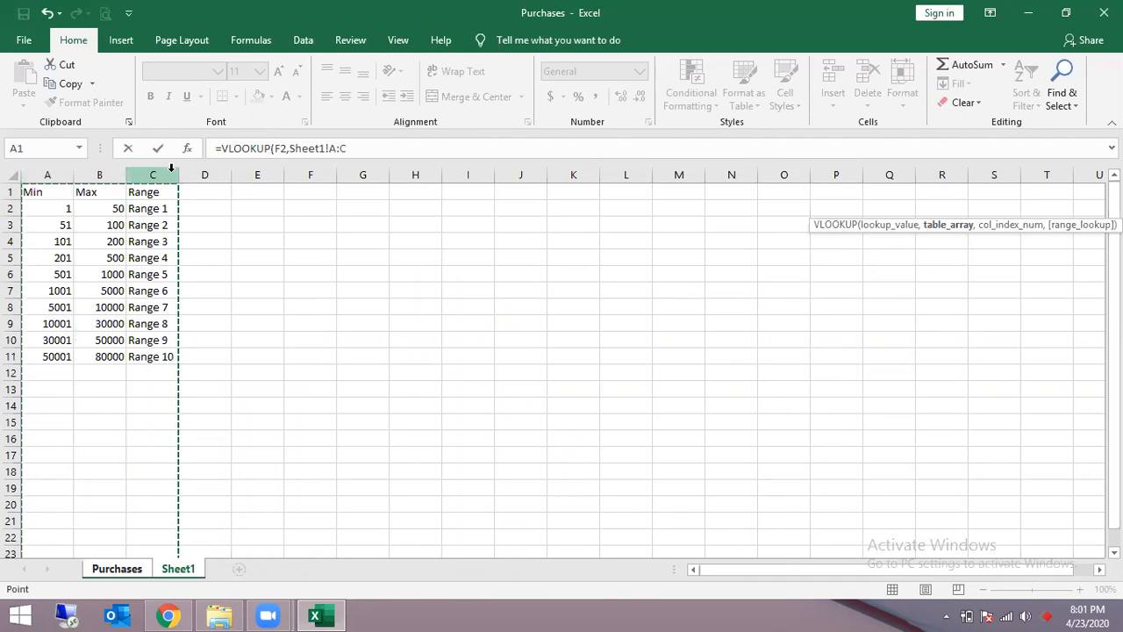
text(,)
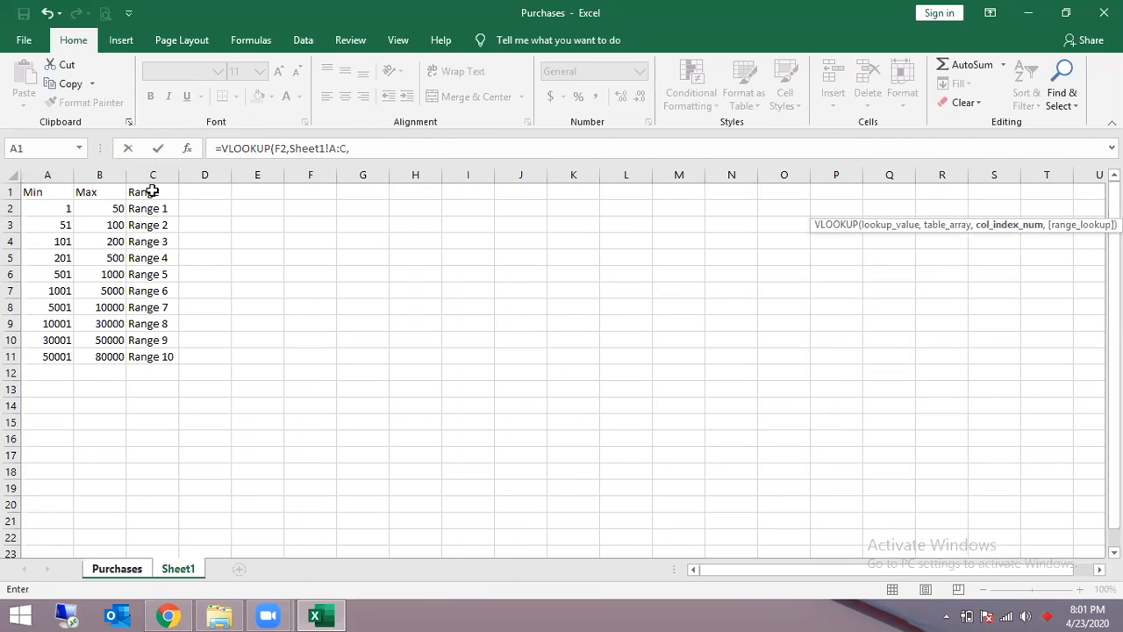
- Complete the G2 VLOOKUP formula with column index 3 and TRUE for an approximate match
text(3,TRUE)
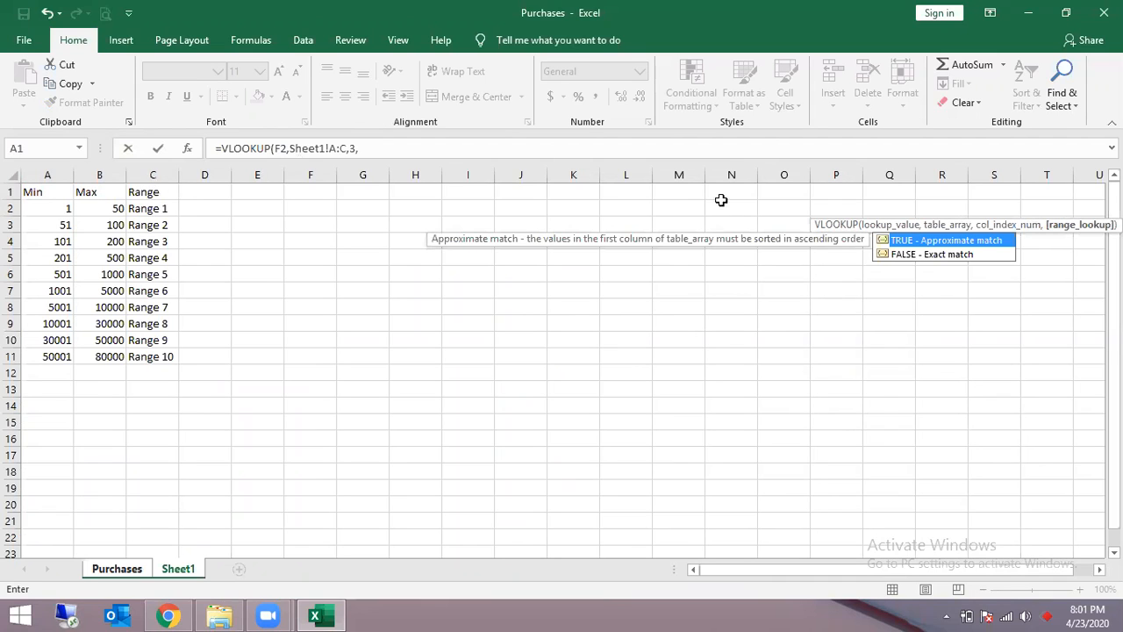
double_click(886, 239)
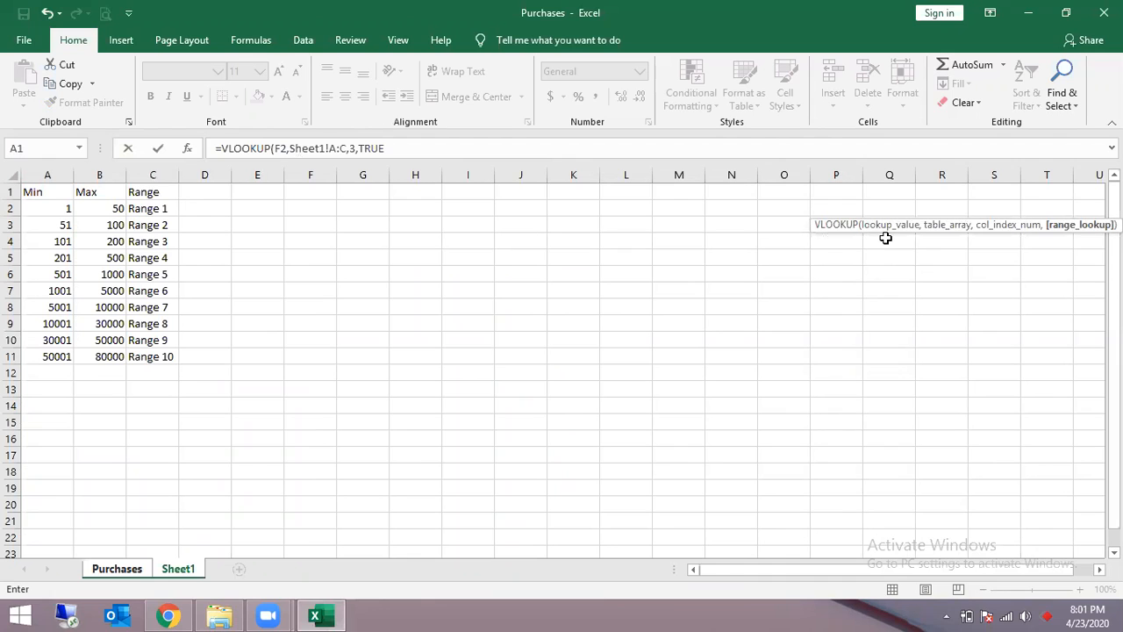
click(766, 143)
text())
key(Return)
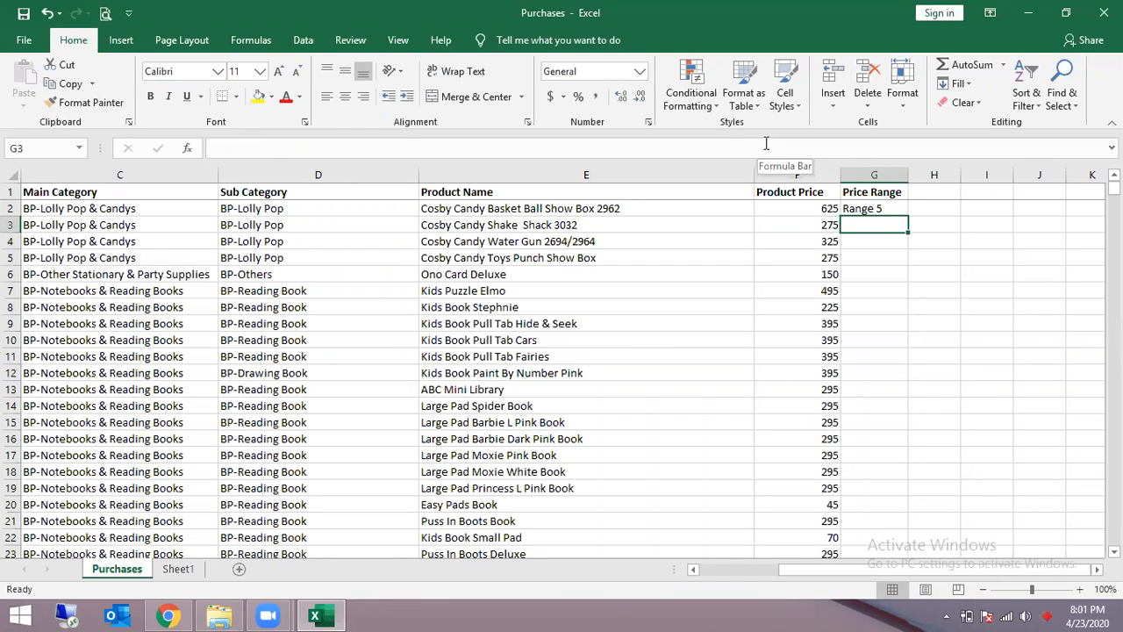
- Copy the Price Range formula from G2 down to G7
key(Up)
key(Left)
key(Right)
key(Down)
key(Down)
key(Up)
key(Up)
key(ctrl+c)
key(shift+Down)
key(shift+Down)
key(shift+Down)
key(shift+Down)
key(shift+Down)
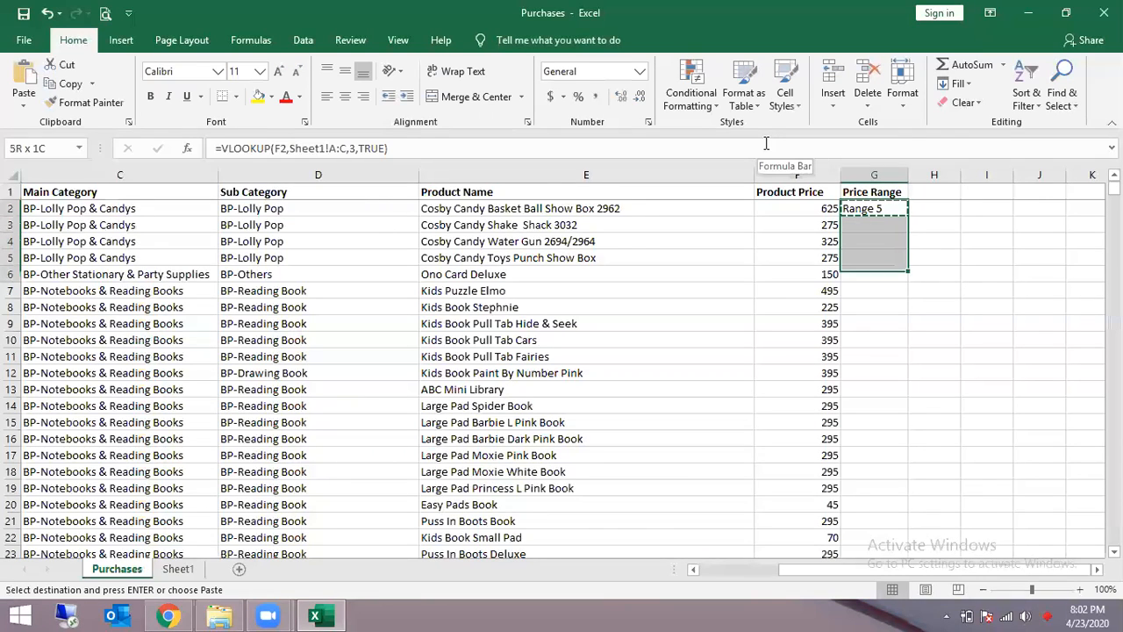
key(ctrl+v)
key(Up)
key(Down)
key(Left)
key(Escape)
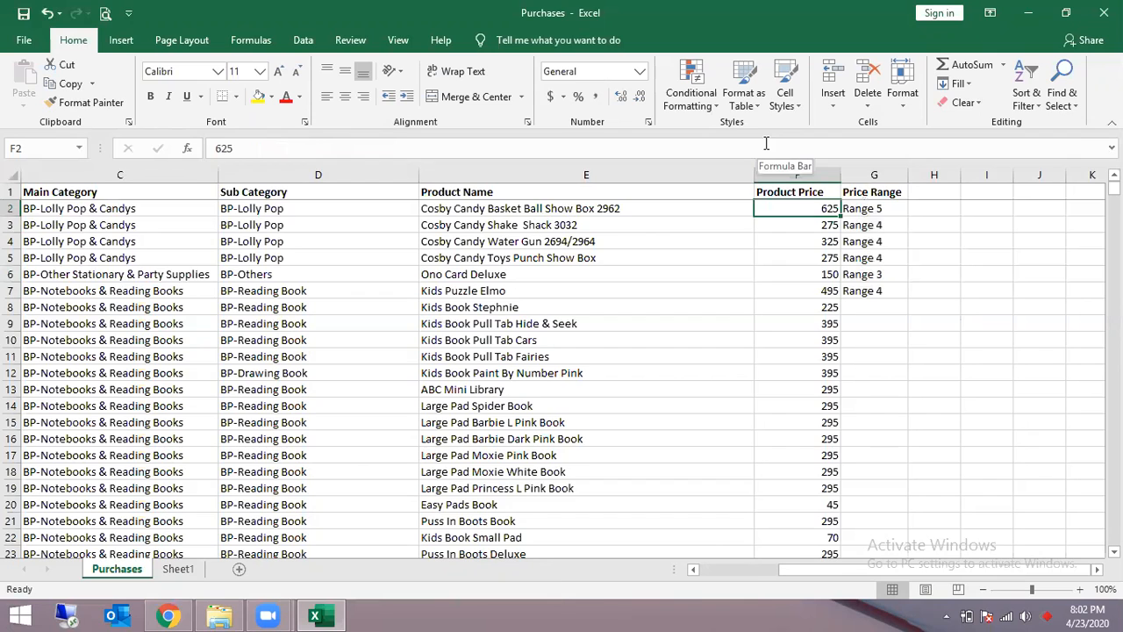
- Check row by row that the product prices in rows 2 to 7 match their assigned ranges
key(shift+space)
key(Down)
key(shift+Down)
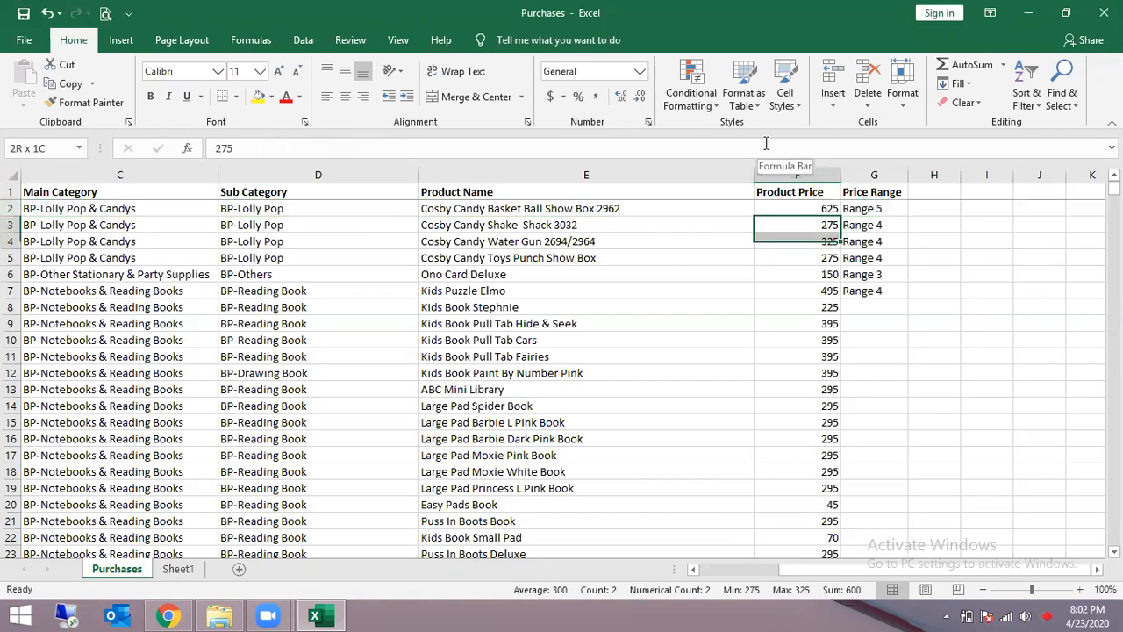
key(shift+Down)
key(shift+space)
key(Down)
key(Down)
key(Down)
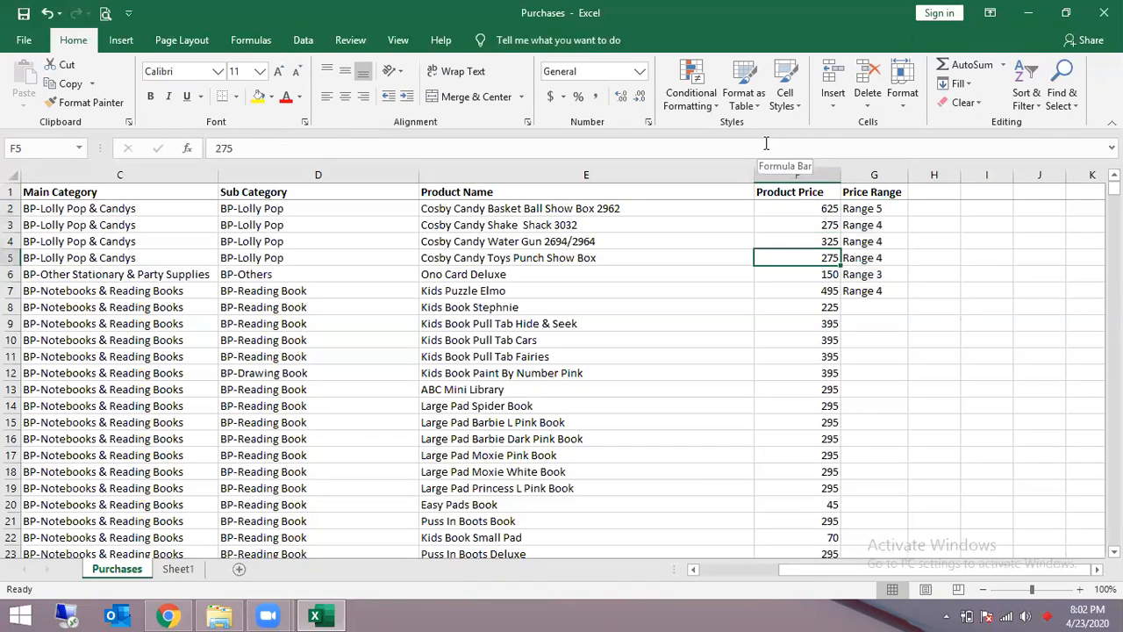
key(shift+space)
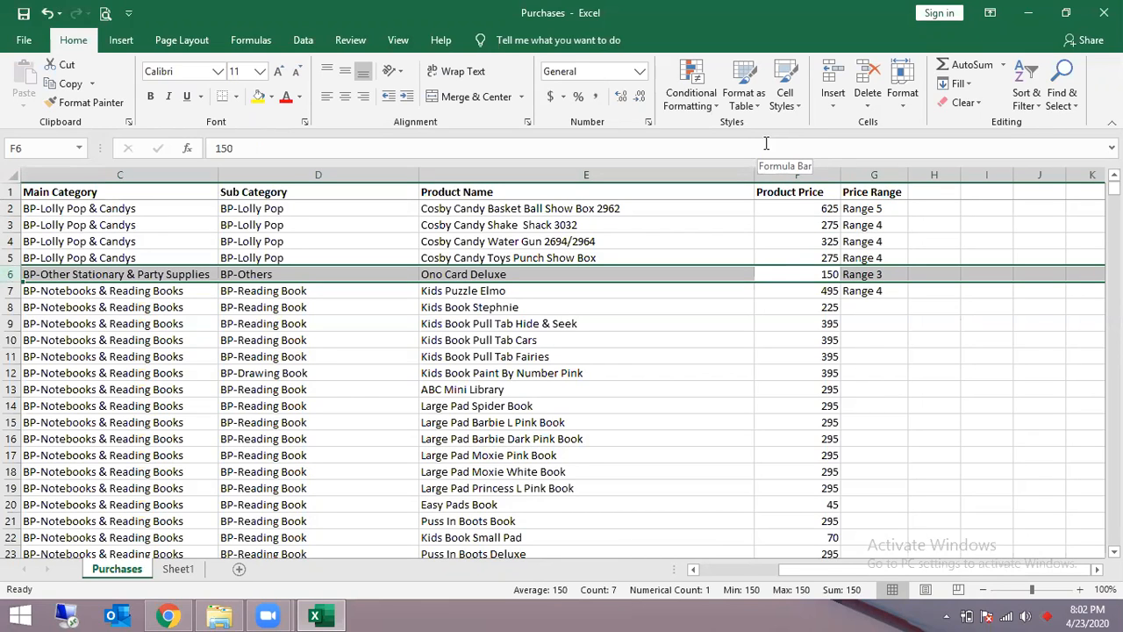
key(Down)
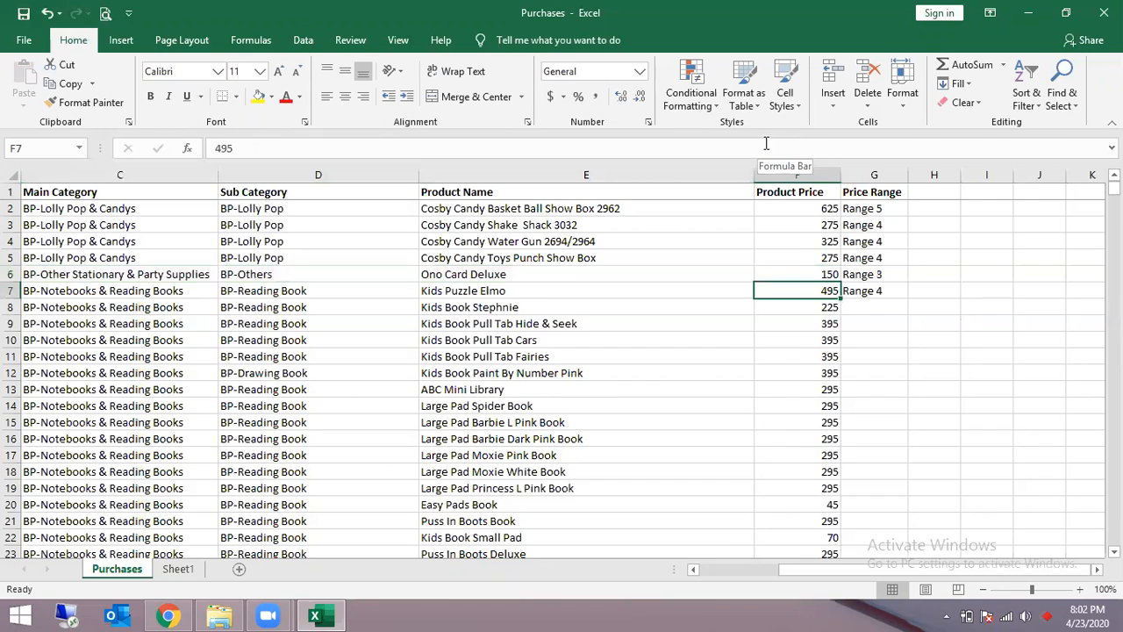
- Fill the Price Range formula from G7 down to the last product row, G11848
key(ctrl+Down)
key(Right)
key(ctrl+shift+Up)
key(ctrl+d)
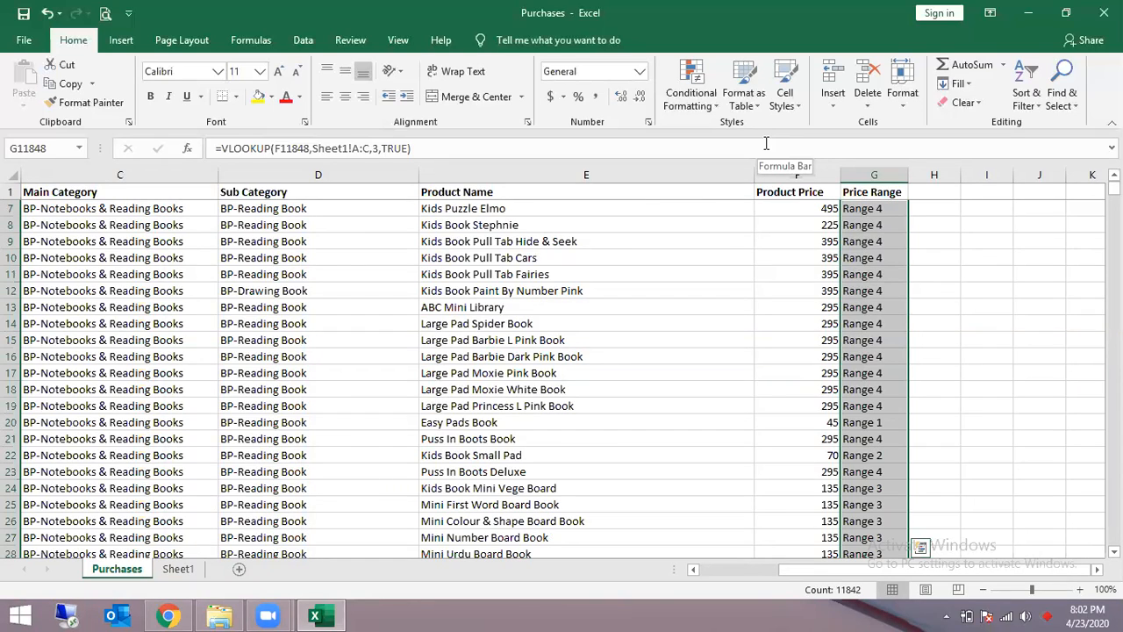
key(ctrl+shift+Down)
key(Up)
key(Up)
key(ctrl+Up)
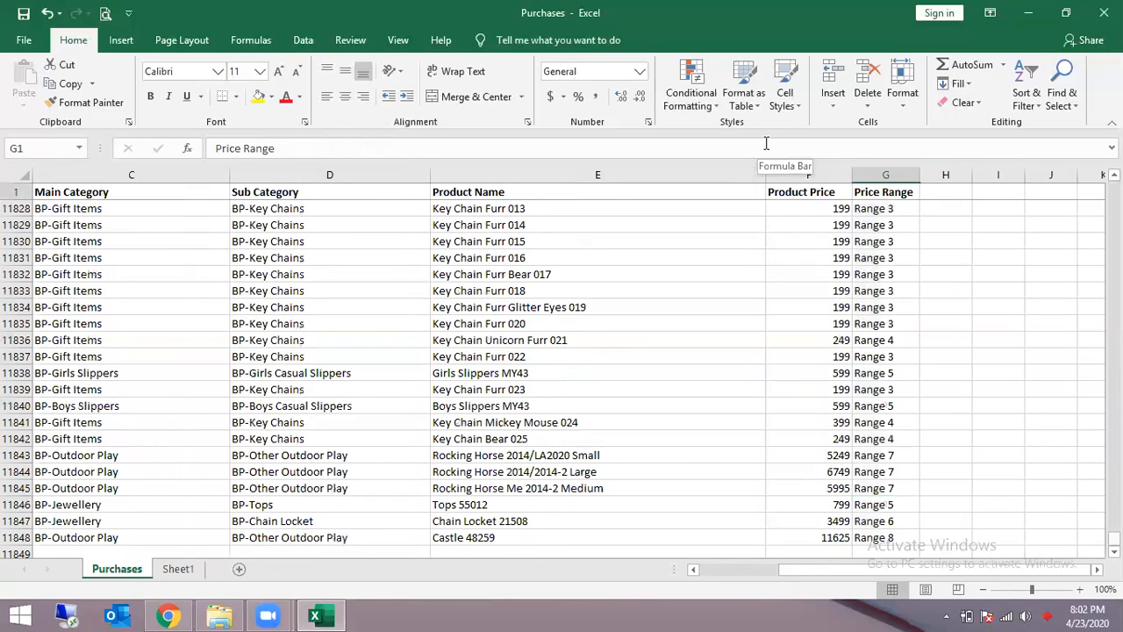
- Apply filters to the header row A1:G1 of the Purchases sheet
key(ctrl+shift+Left)
key(ctrl+shift+l)
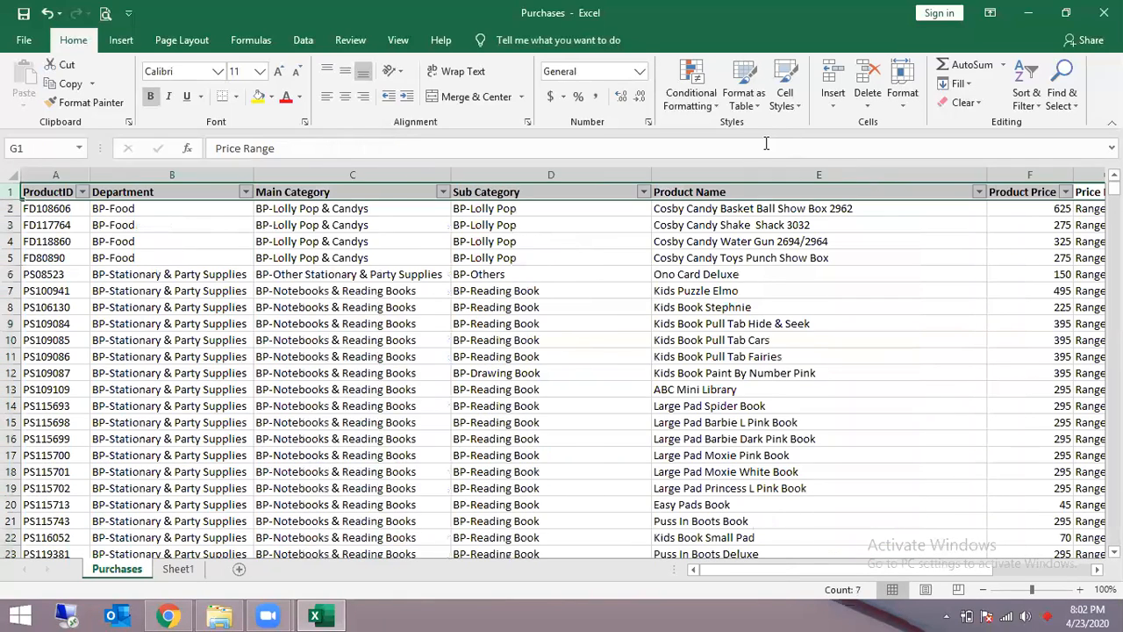
key(Left)
key(Right)
- Review the values in the Price Range filter list and compare them with the range table on Sheet1
key(alt+Down)
key(Down)
key(Down)
key(Down)
key(Down)
key(Down)
key(Down)
key(Down)
key(Down)
key(Down)
key(Down)
key(Down)
key(Down)
key(Down)
key(Down)
key(Down)
key(Down)
key(Tab)
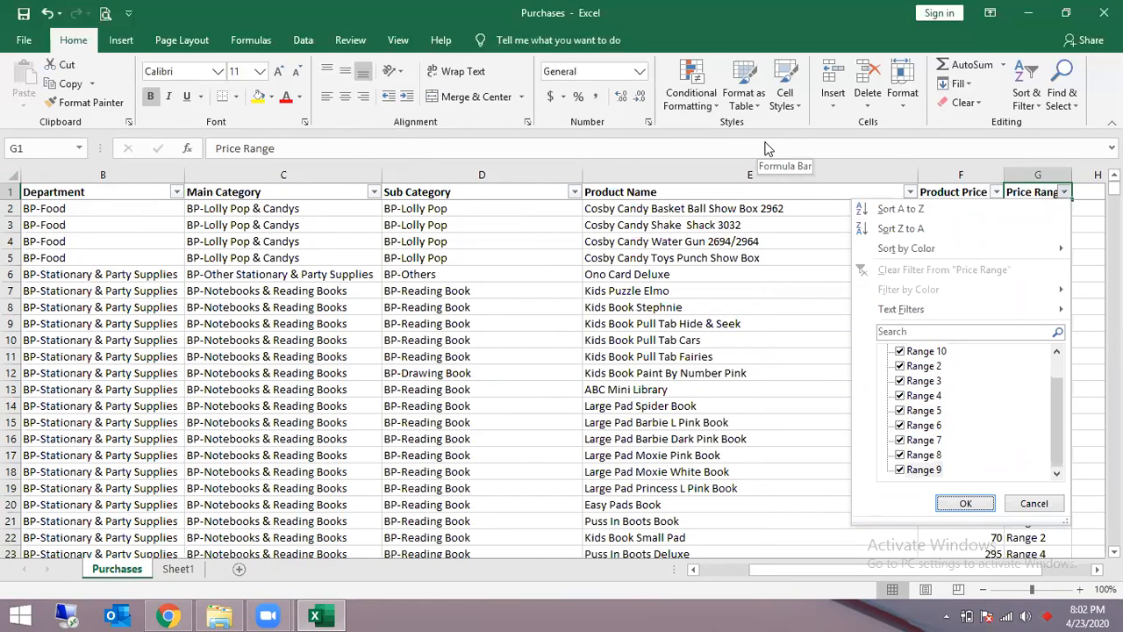
key(Return)
key(ctrl+Page_Down)
key(ctrl+Down)
key(Right)
key(Right)
key(ctrl+Up)
key(ctrl+Page_Up)
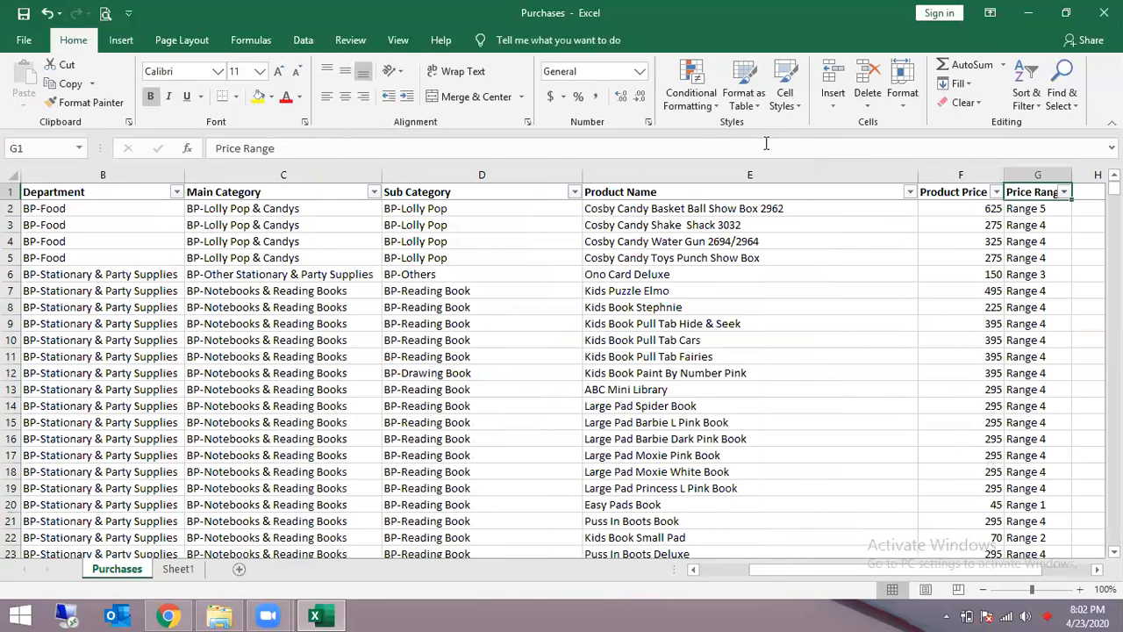
- Clear all Price Range formulas from G2 down to G11848
key(Down)
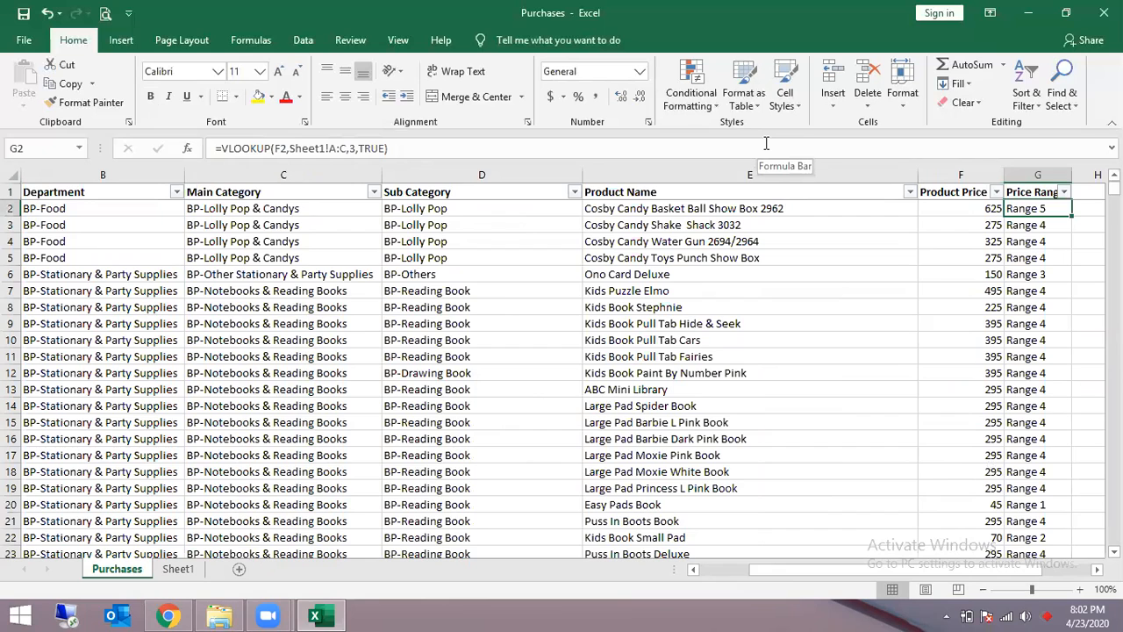
key(ctrl+shift+Down)
key(Delete)
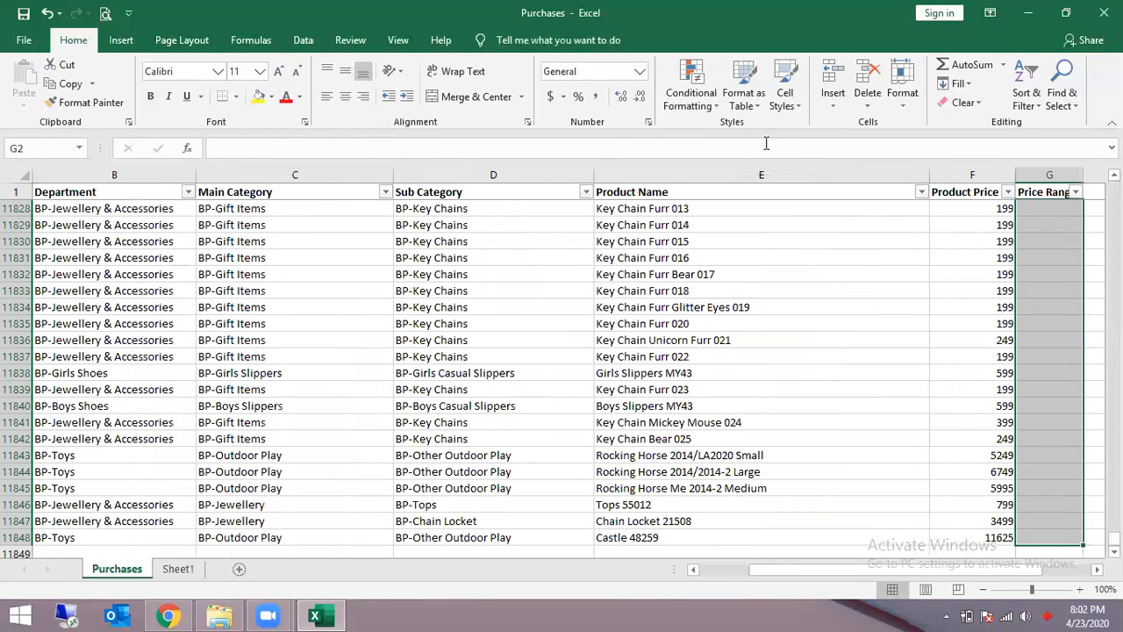
key(ctrl+Up)
key(Down)
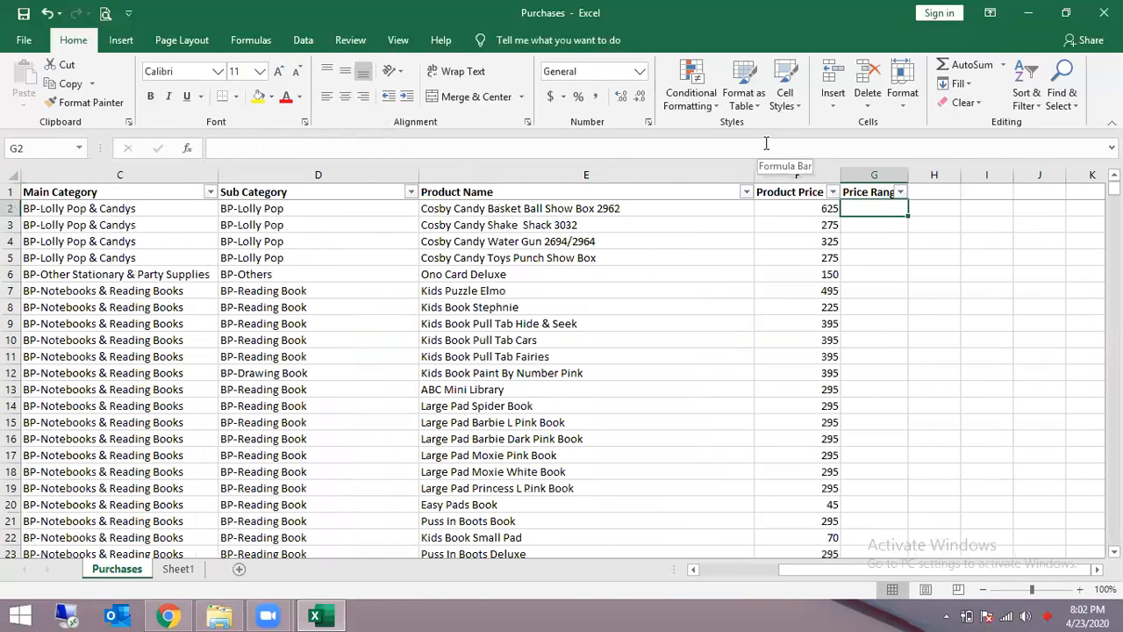
- Enter an approximate-match VLOOKUP in G2 that looks up F2 in Sheet1 columns A:C and returns column 3, with TRUE as the match type
text(=vl)
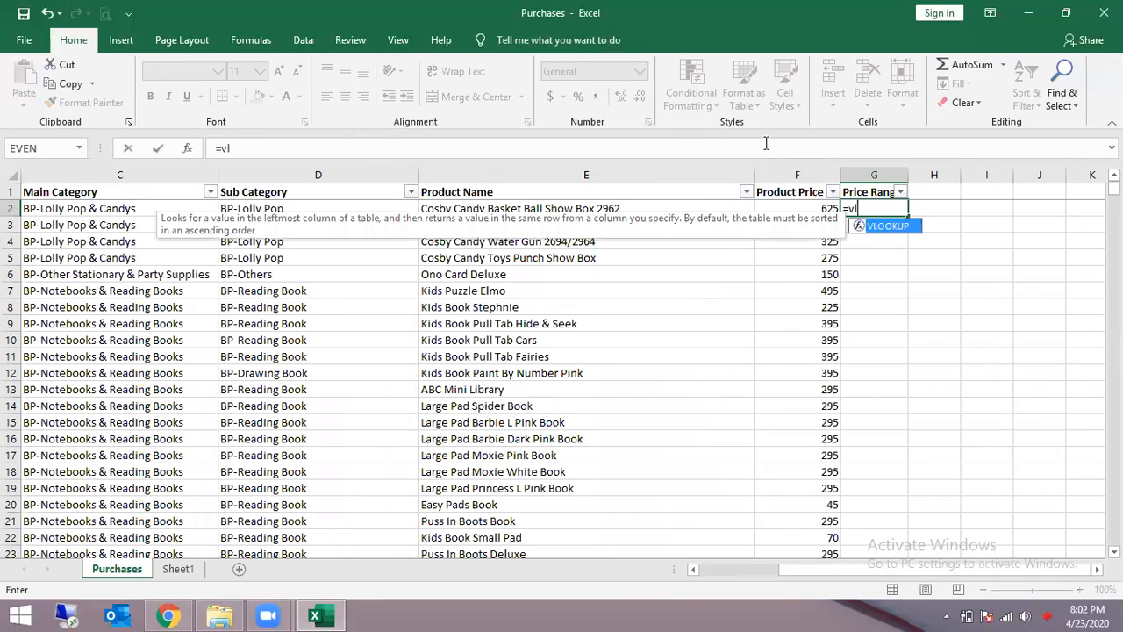
key(Tab)
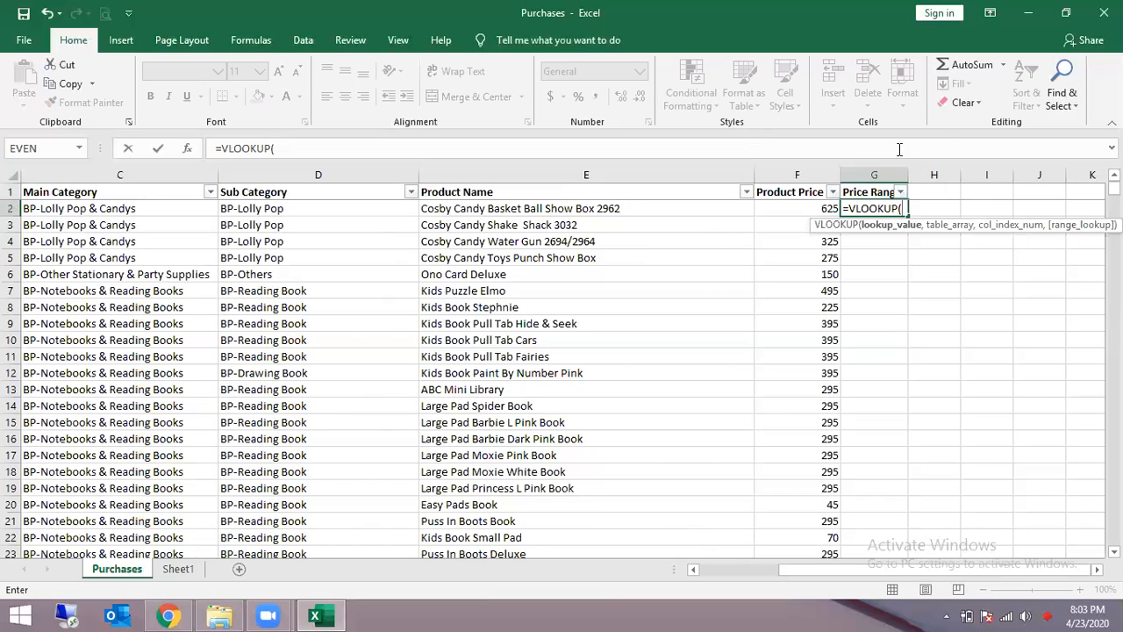
click(824, 207)
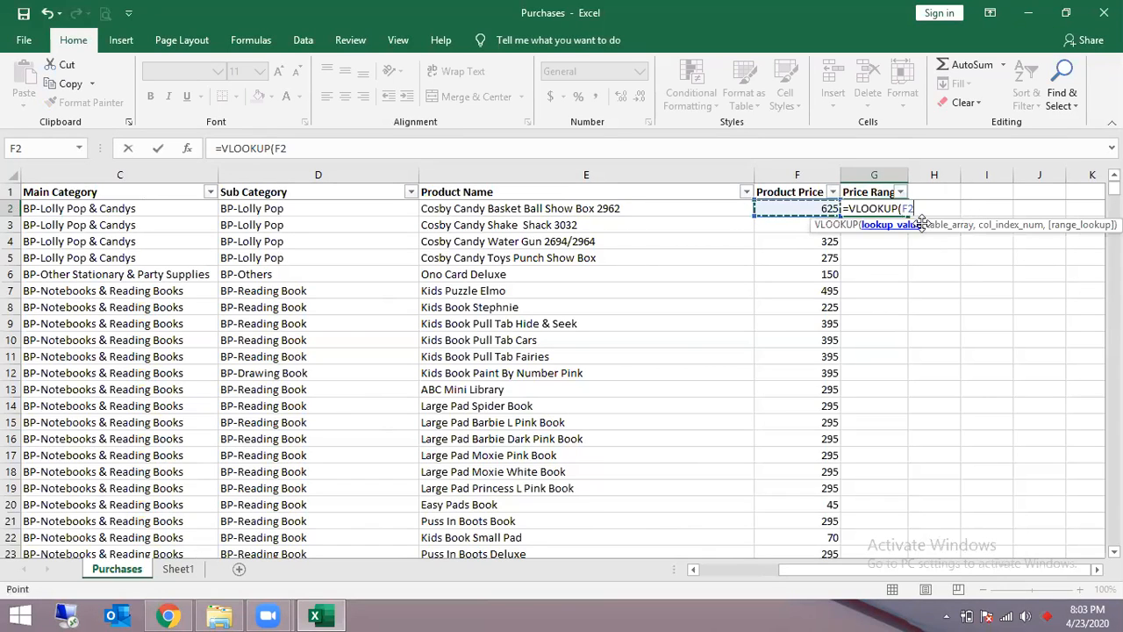
text(,)
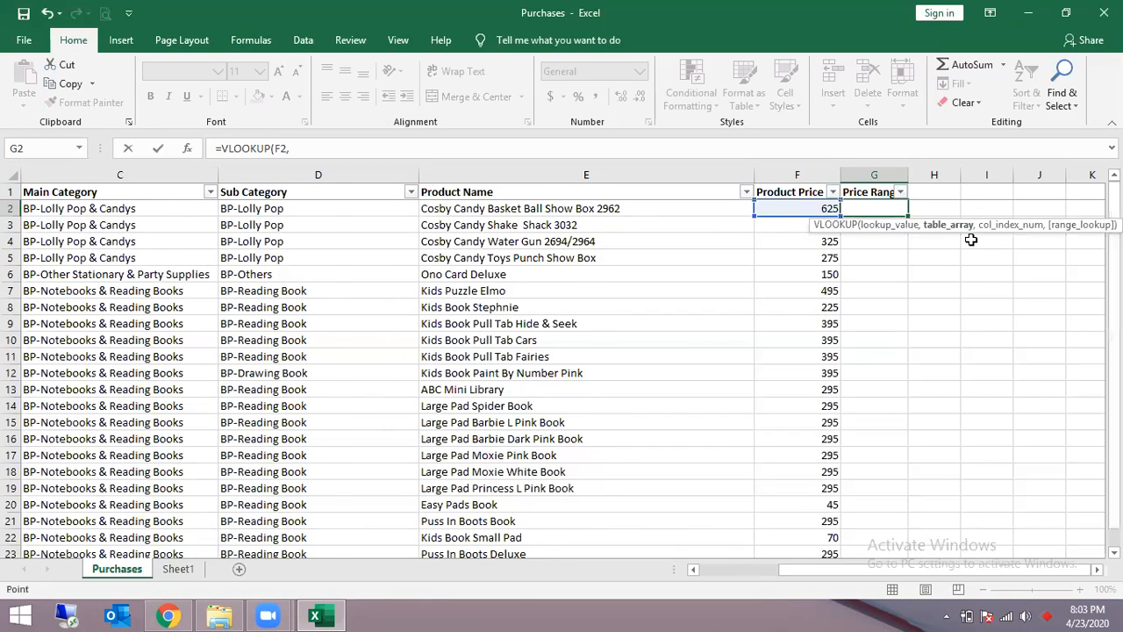
key(ctrl+Page_Down)
key(shift+Right)
key(shift+Right)
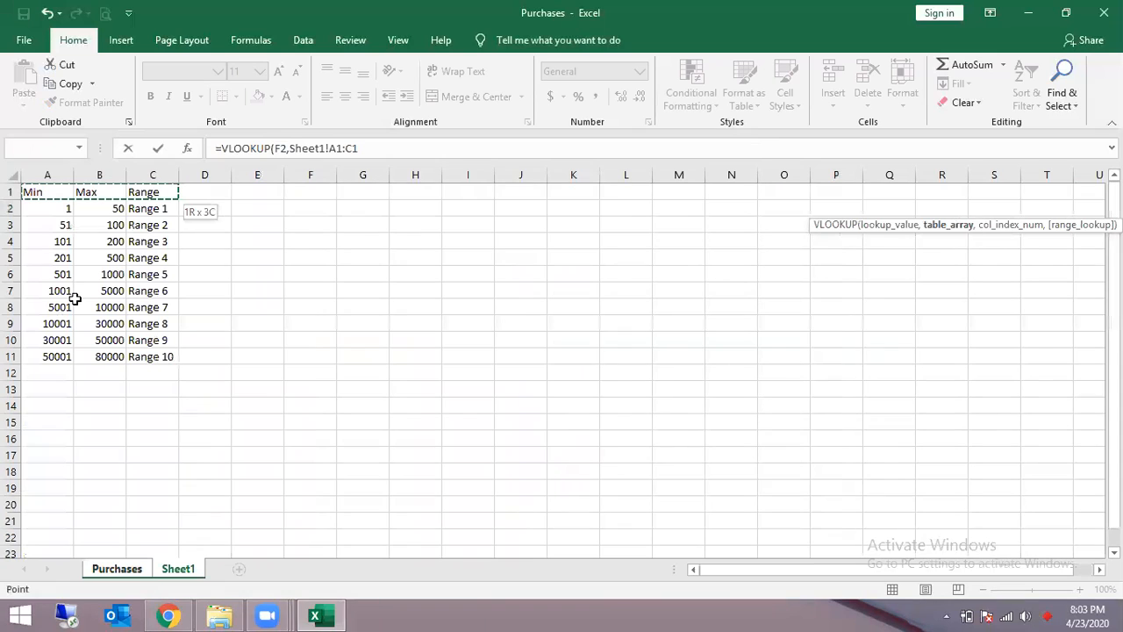
click(43, 178)
drag(42, 178, 154, 172)
text(,)
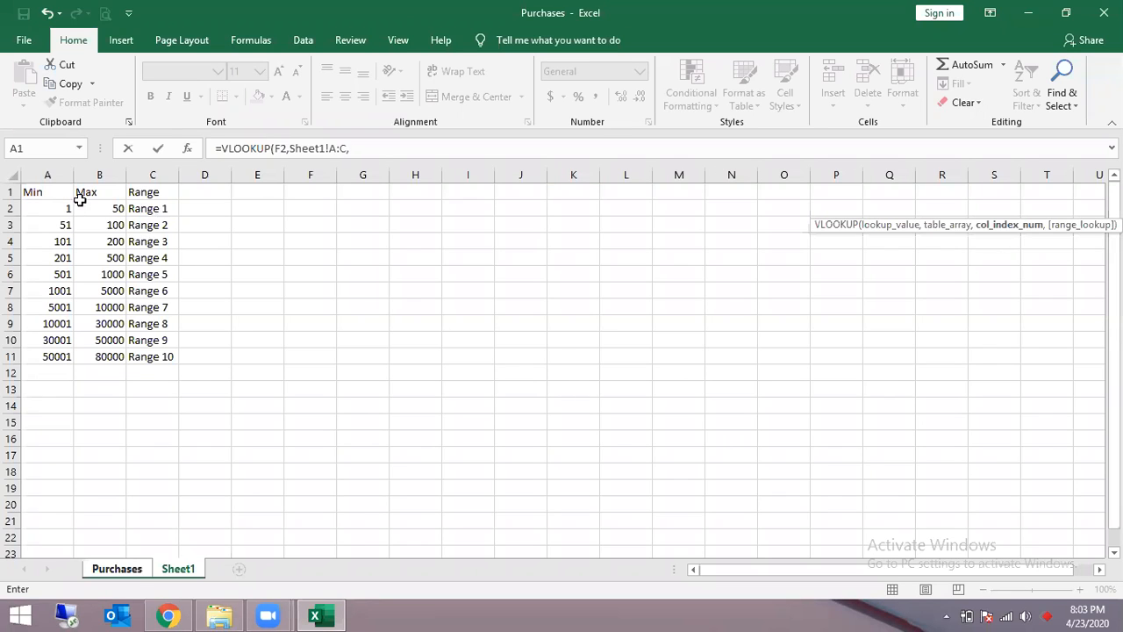
text(3,)
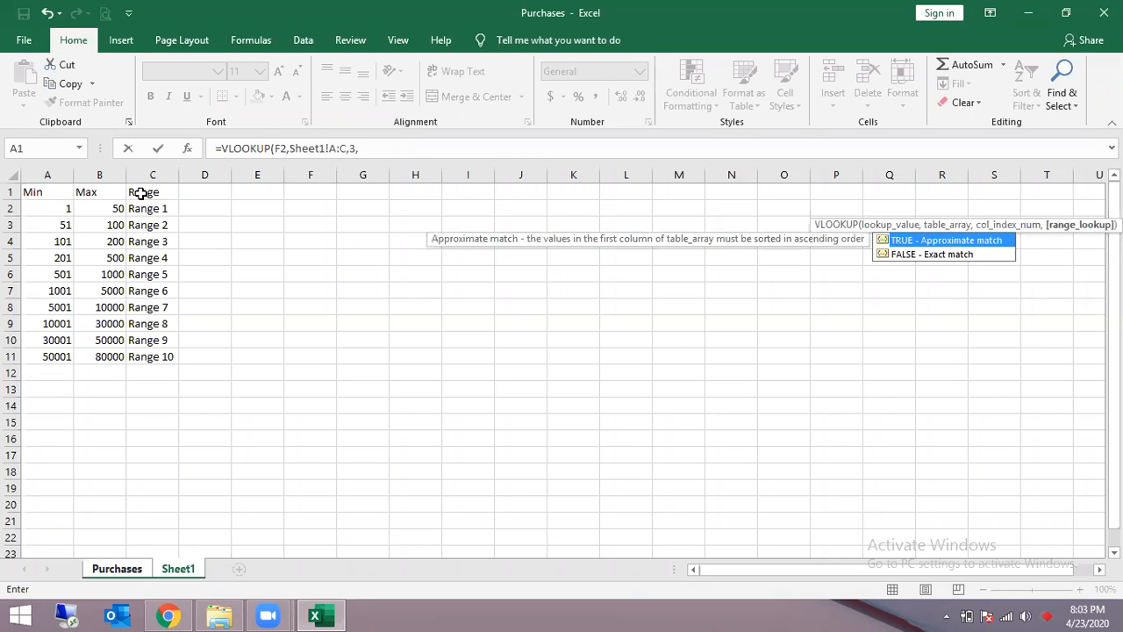
key(Tab)
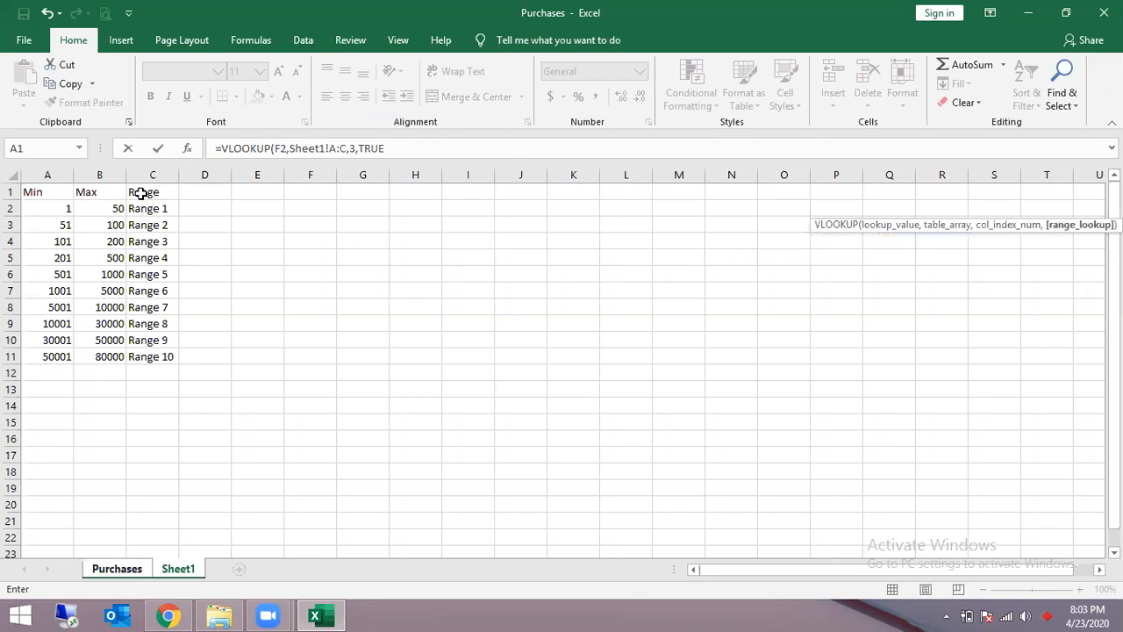
key(Return)
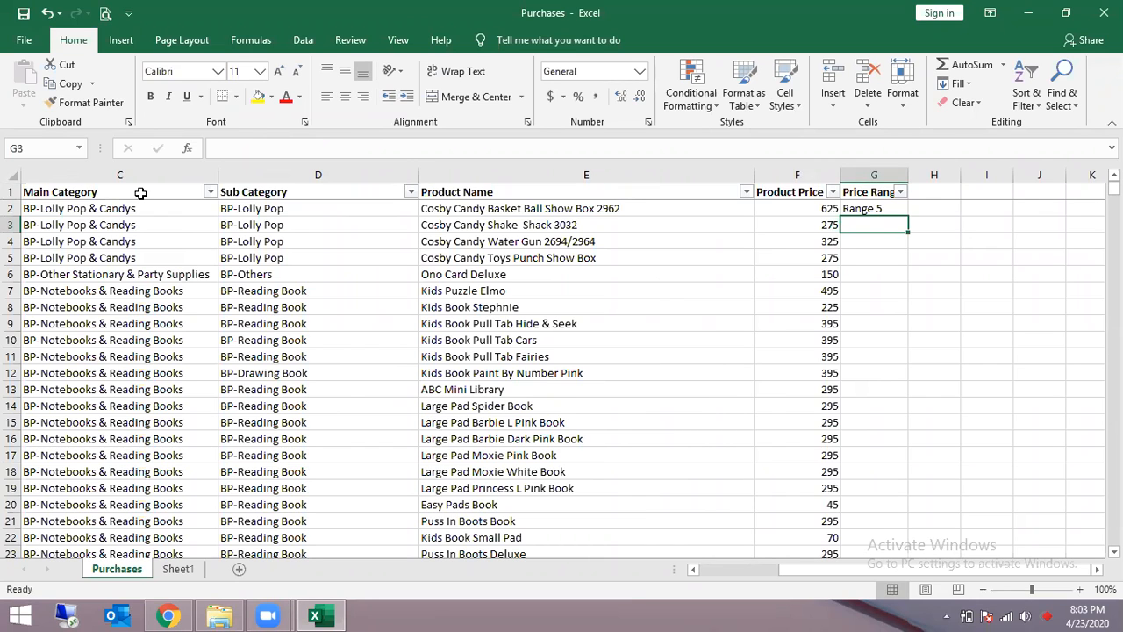
- Fill the Price Range formula from G2 down to the last product row, G11848
key(Down)
key(Left)
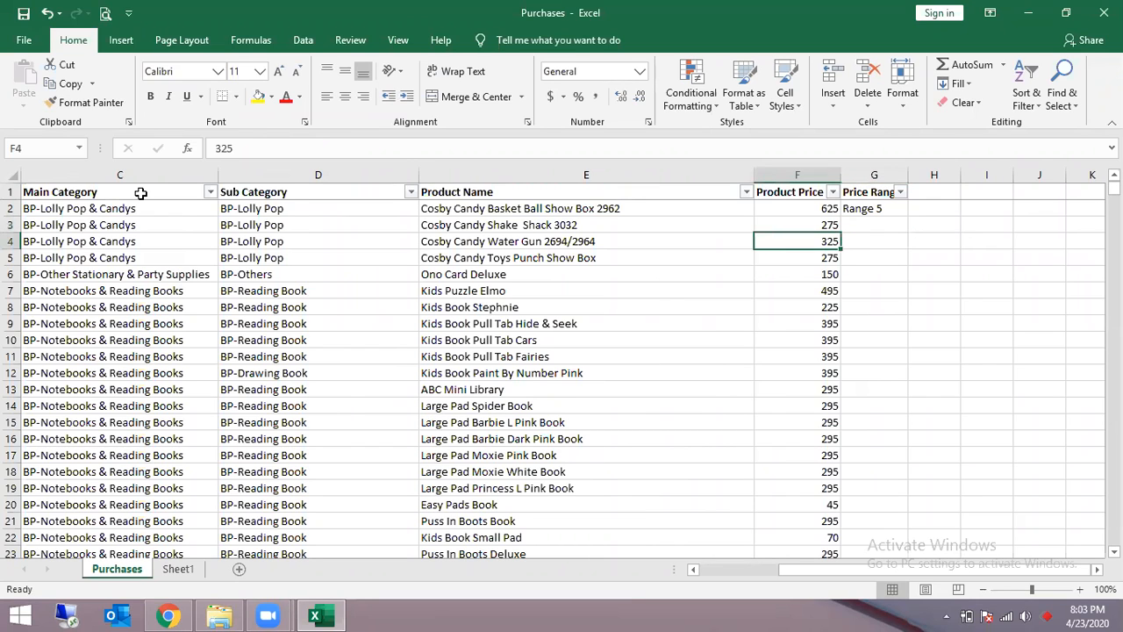
key(ctrl+Down)
key(Right)
key(ctrl+shift+Up)
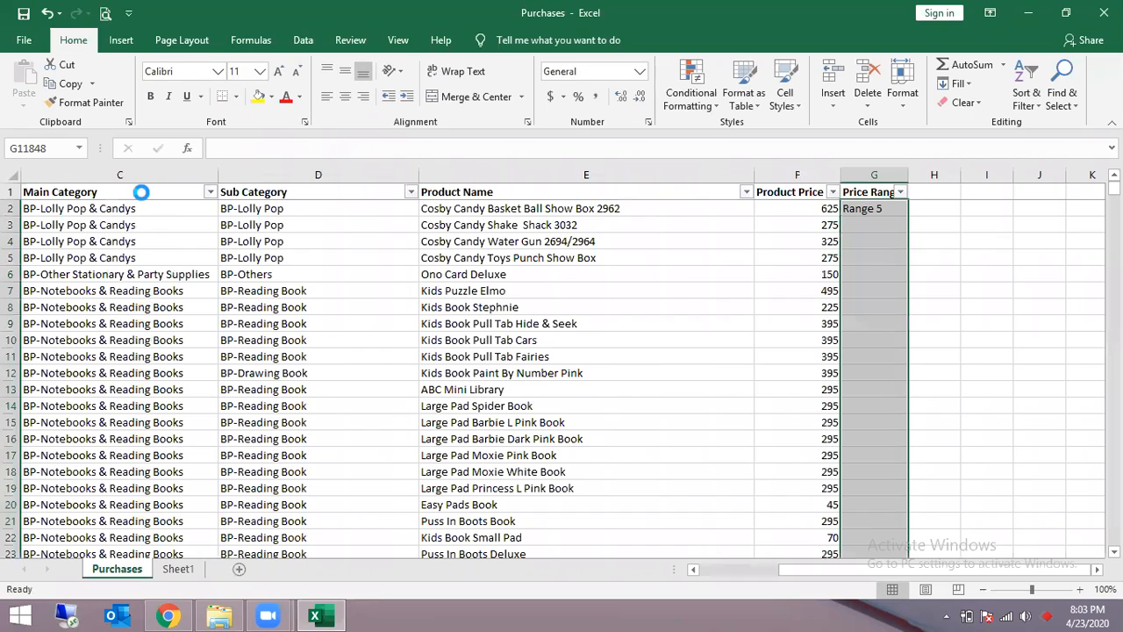
key(ctrl+d)
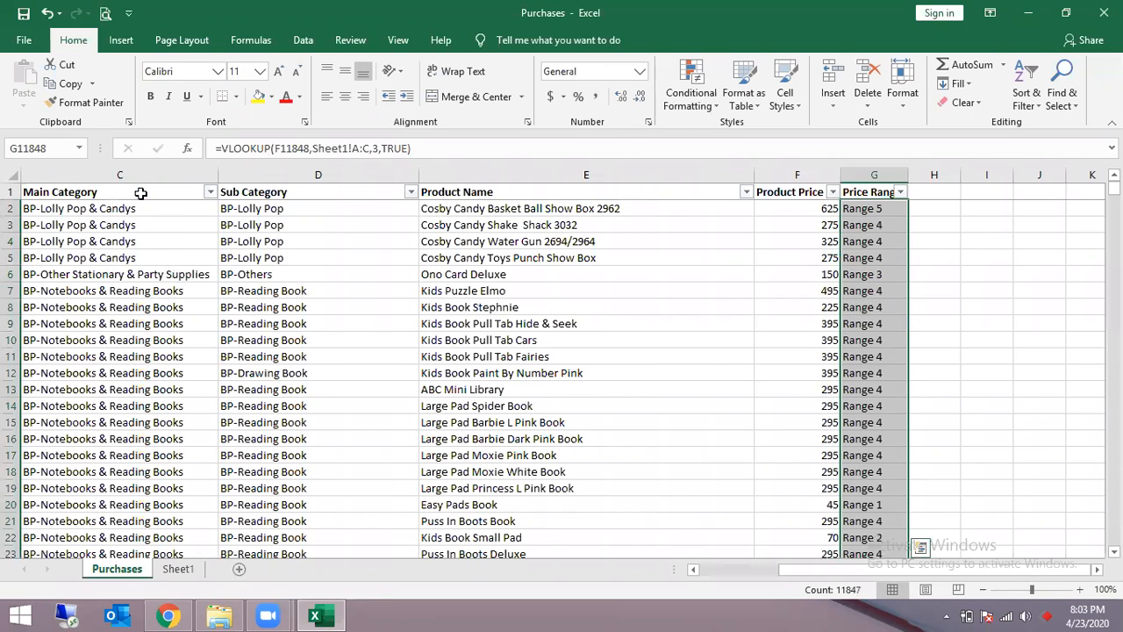
- Compare the first Price Range results in Purchases with the Min and Max limits on Sheet1
key(Up)
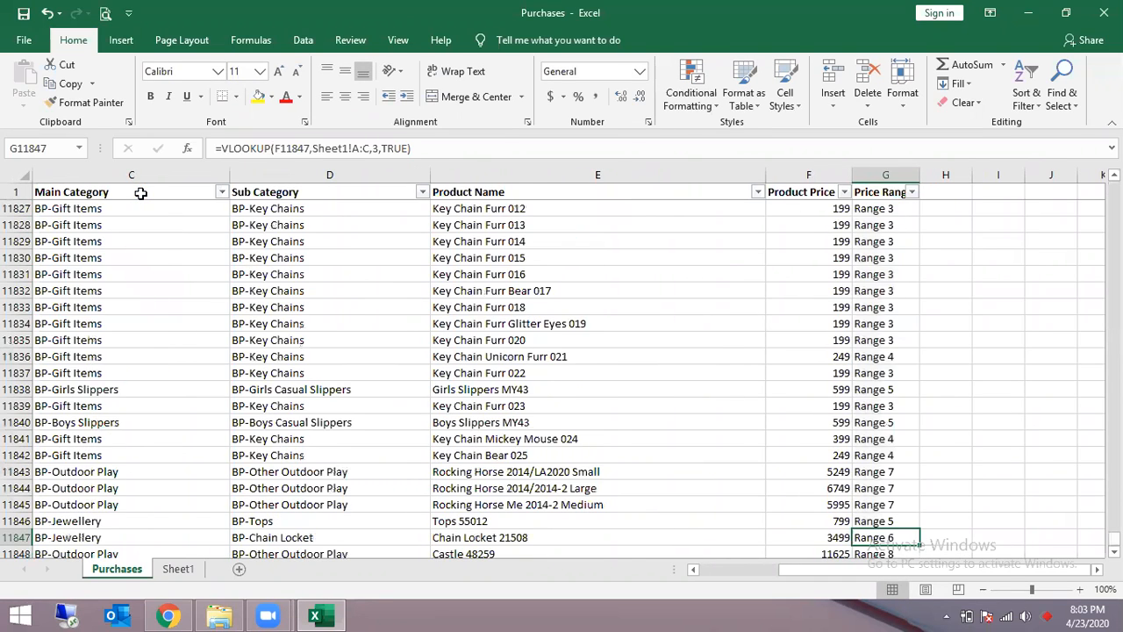
key(ctrl+Up)
key(Down)
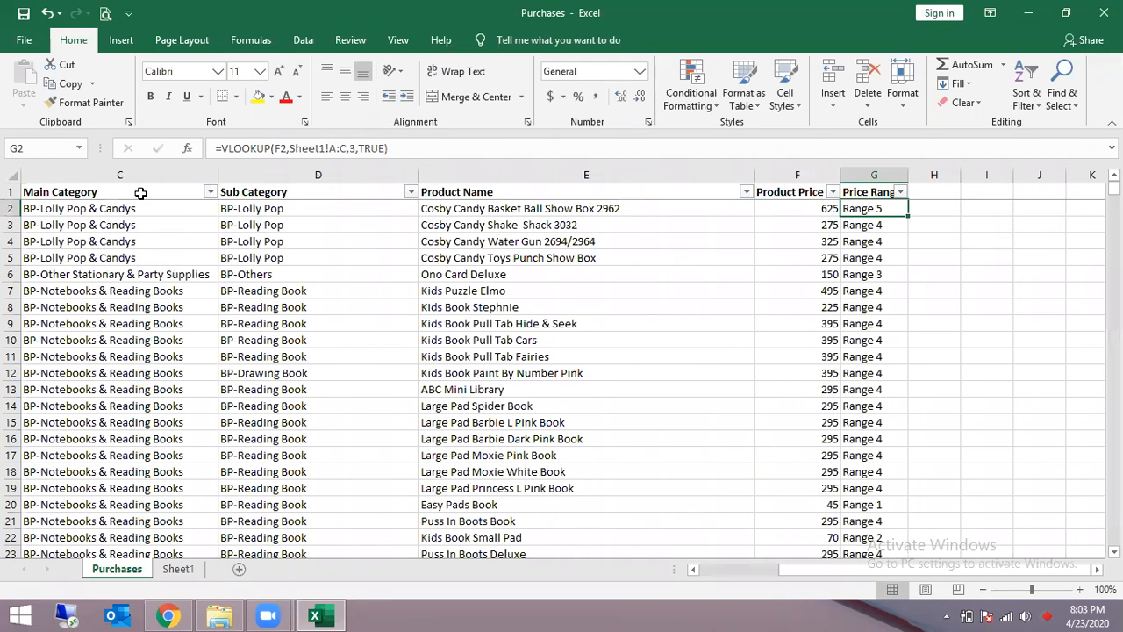
key(ctrl+Page_Down)
key(Left)
key(Down)
key(Down)
key(Down)
key(Down)
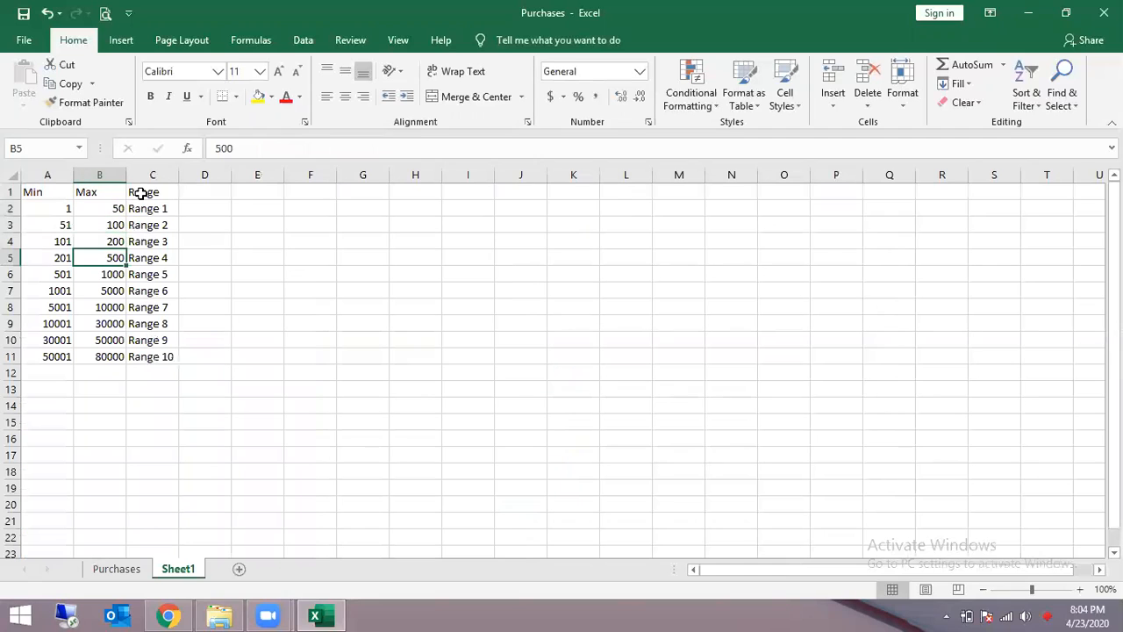
key(Left)
key(Down)
key(Up)
key(Up)
key(Up)
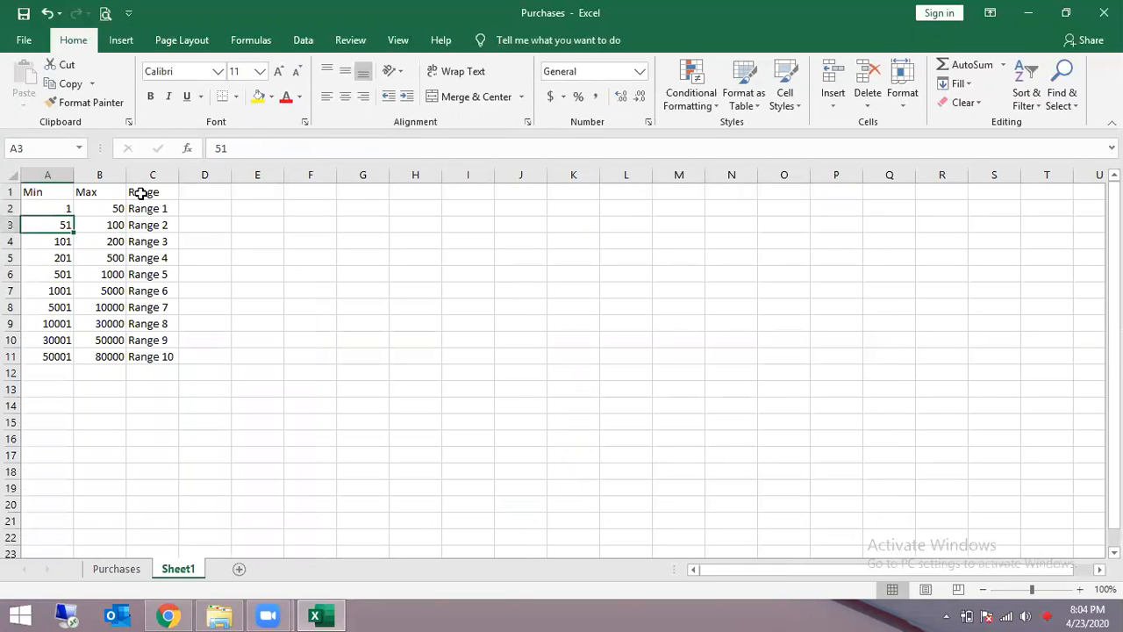
key(ctrl+Page_Up)
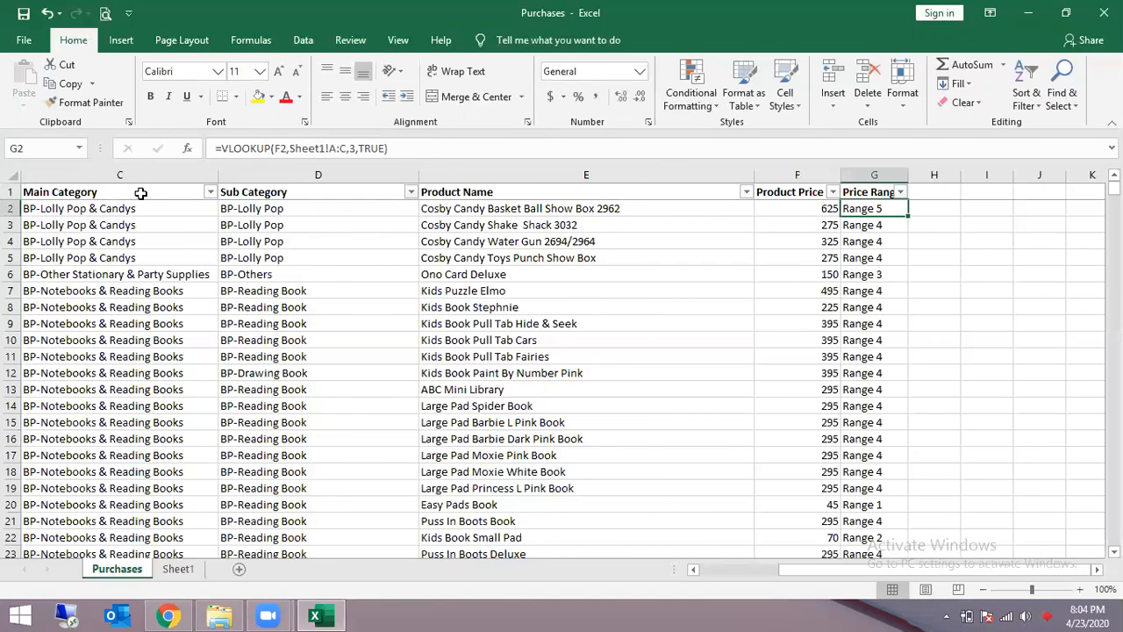
- Change the first two range labels on Sheet1 to Range 01 in C2 and Range 02 in C3
key(ctrl+Page_Down)
key(Up)
key(Right)
key(Right)
key(F2)
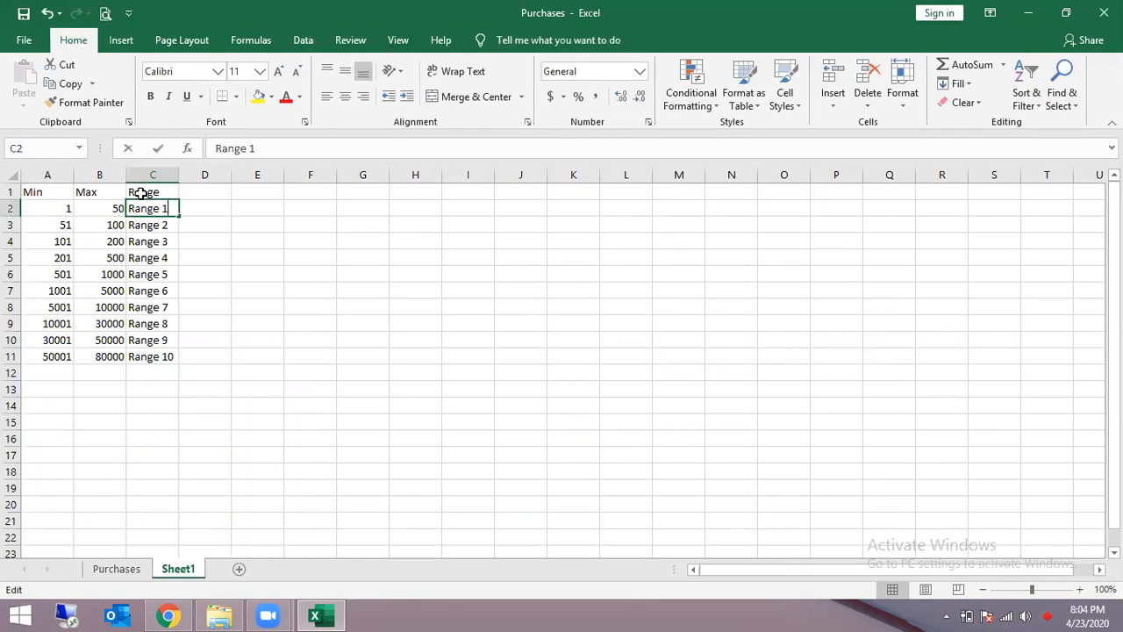
key(Left)
text(0)
key(Return)
key(F2)
key(Left)
text(0)
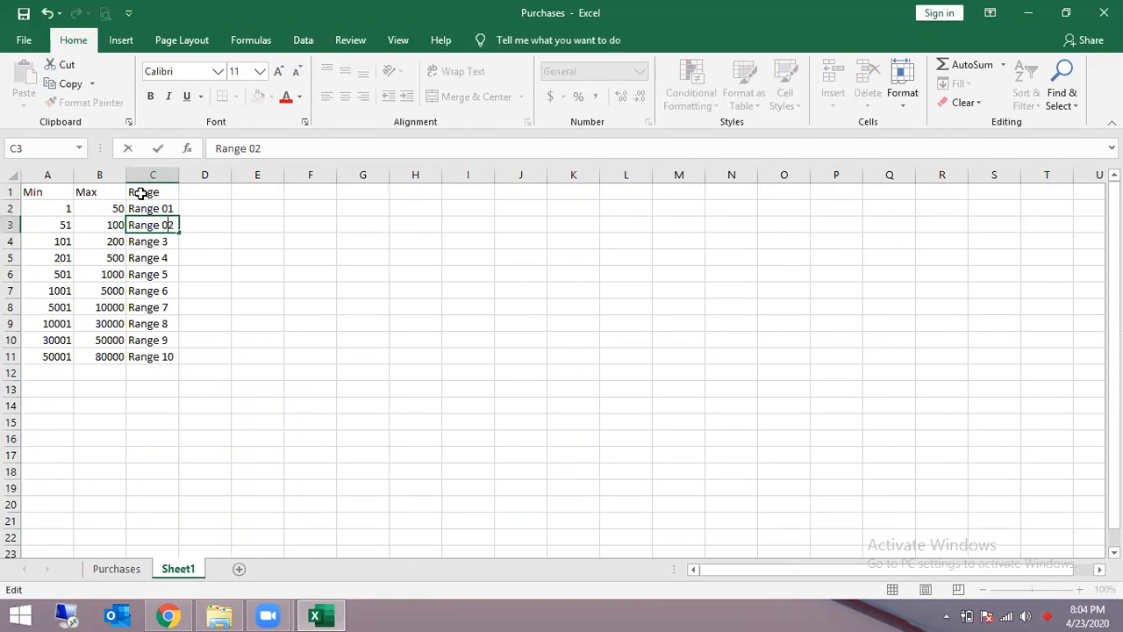
key(shift+Return)
- Extend the two-digit label series from C2:C3 down to Range 10 in C11
key(Down)
key(Up)
key(shift+Down)
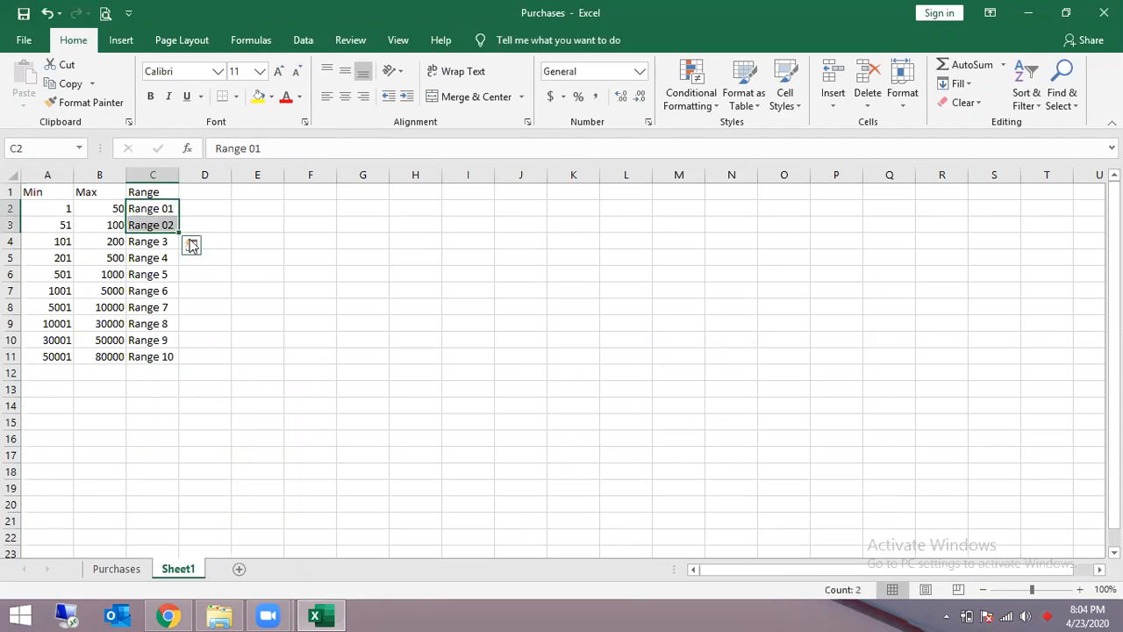
drag(179, 233, 182, 364)
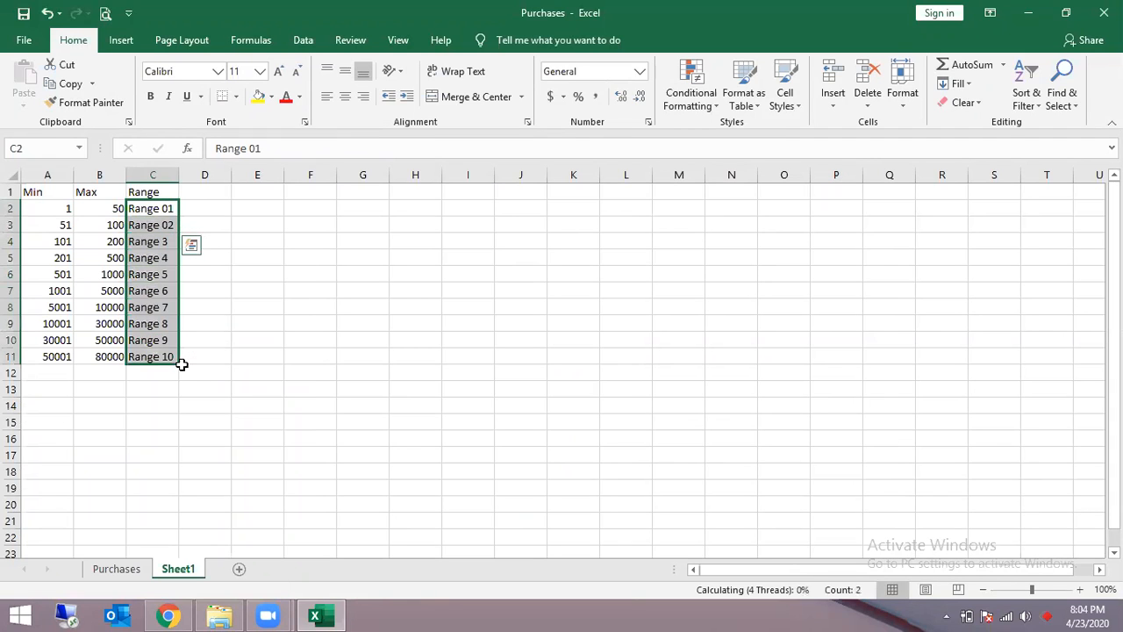
- Check the two-digit range labels in the Price Range column of Purchases and in its filter list
key(ctrl+Page_Up)
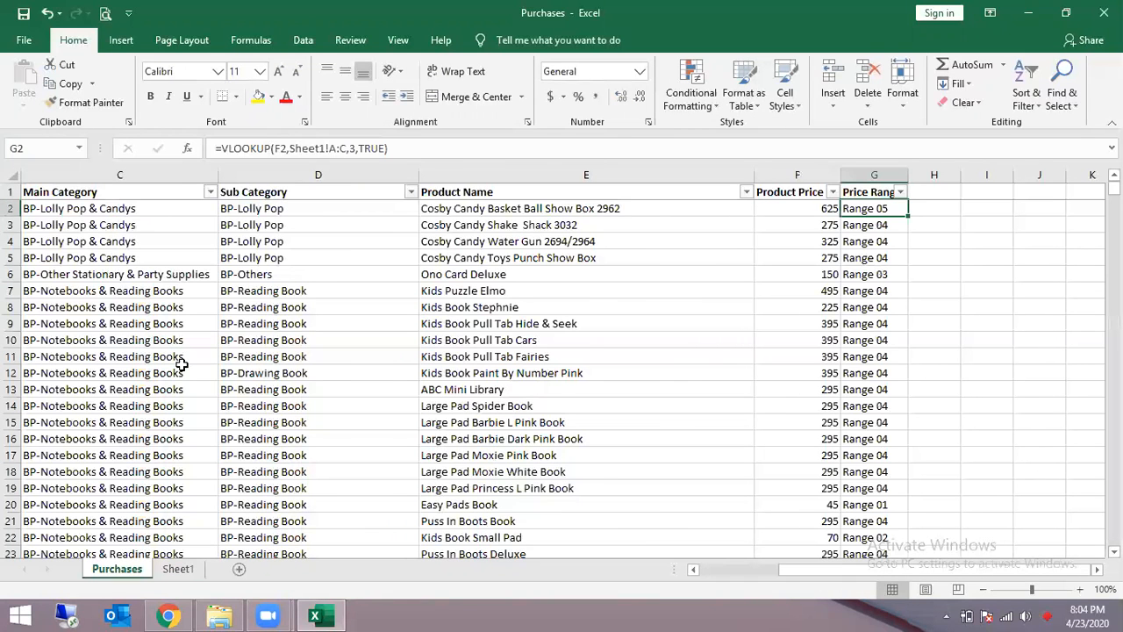
key(Down)
key(Down)
key(Down)
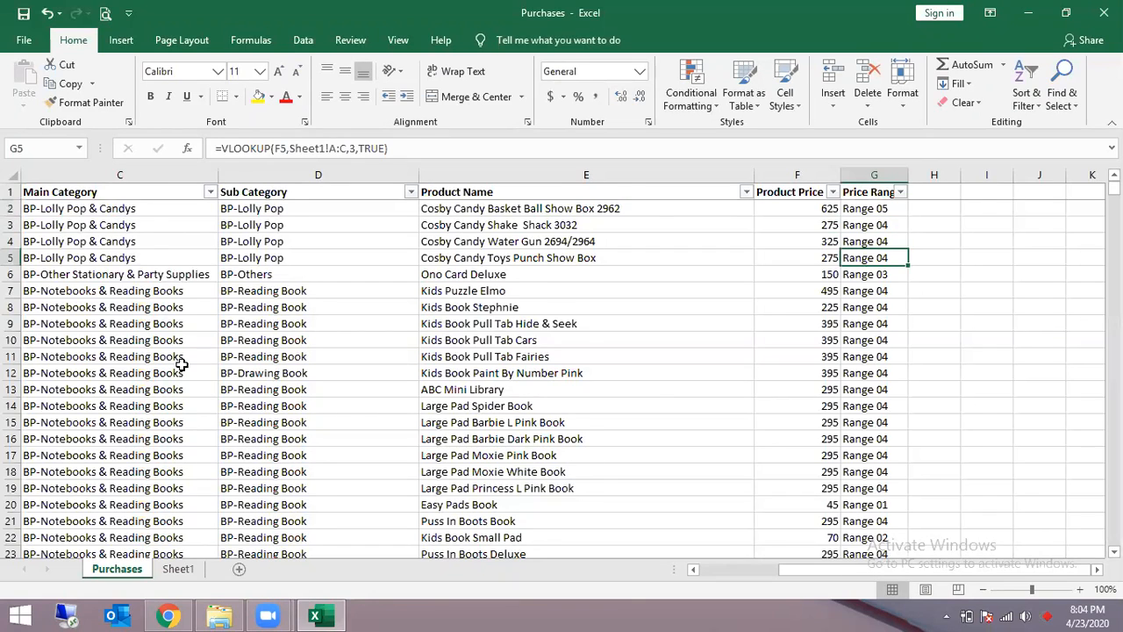
key(ctrl+Down)
key(ctrl+Up)
key(alt+Down)
key(Down)
key(Down)
key(Down)
key(Down)
key(Down)
key(Down)
key(Down)
key(Down)
key(Down)
key(Down)
key(Return)
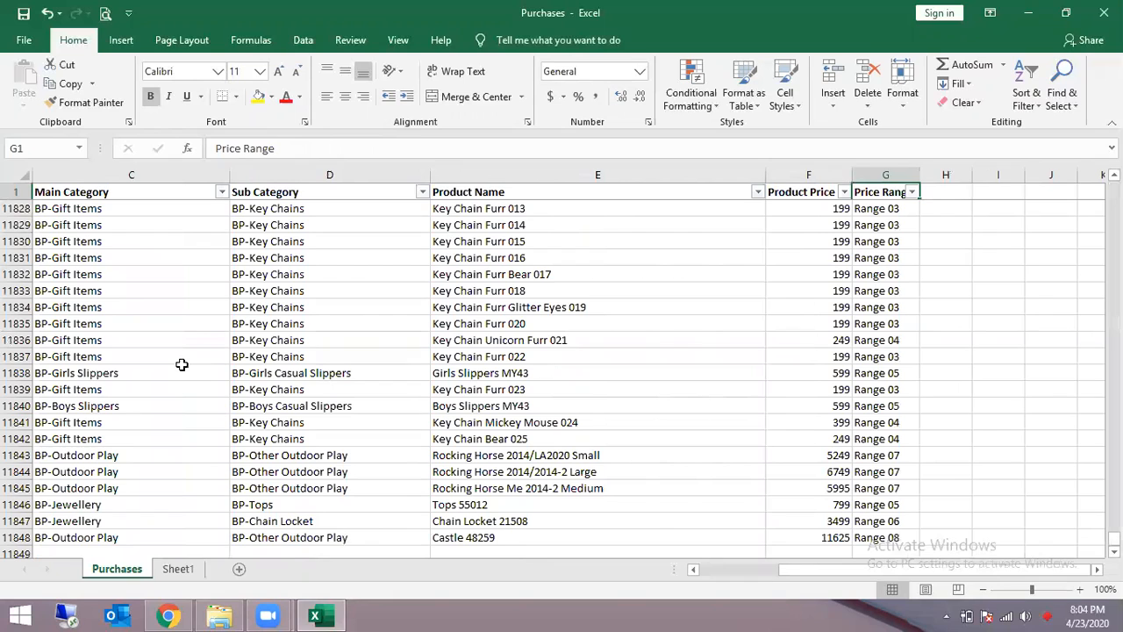
key(Down)
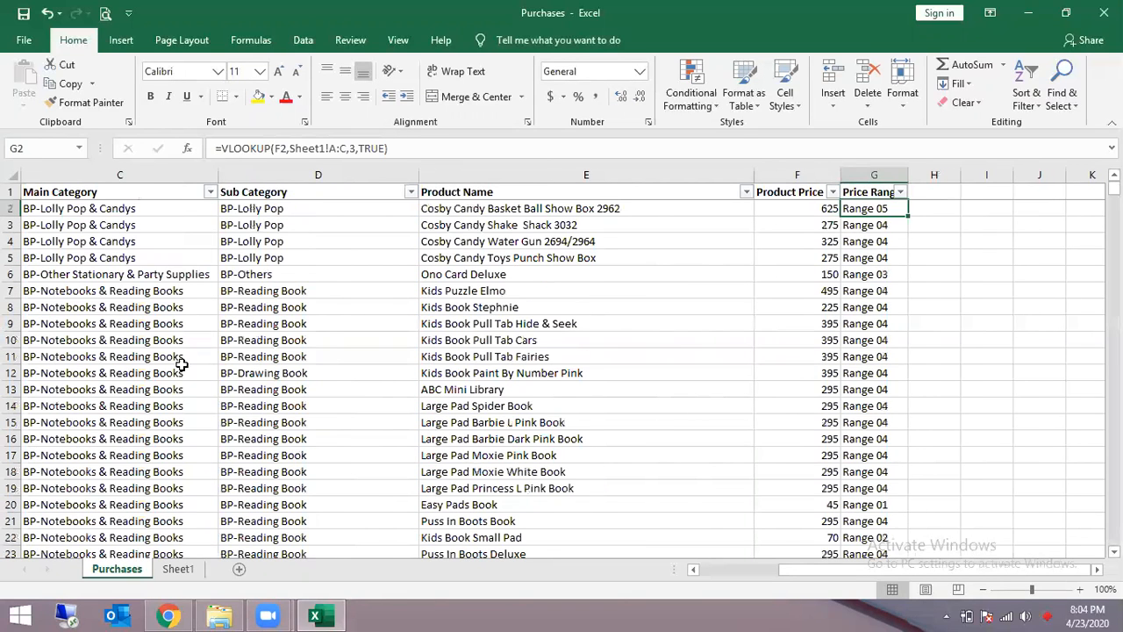
- Review the whole Min/Max/Range table on Sheet1 alongside the product list in Purchases
key(ctrl+Page_Down)
key(Left)
key(Up)
key(ctrl+a)
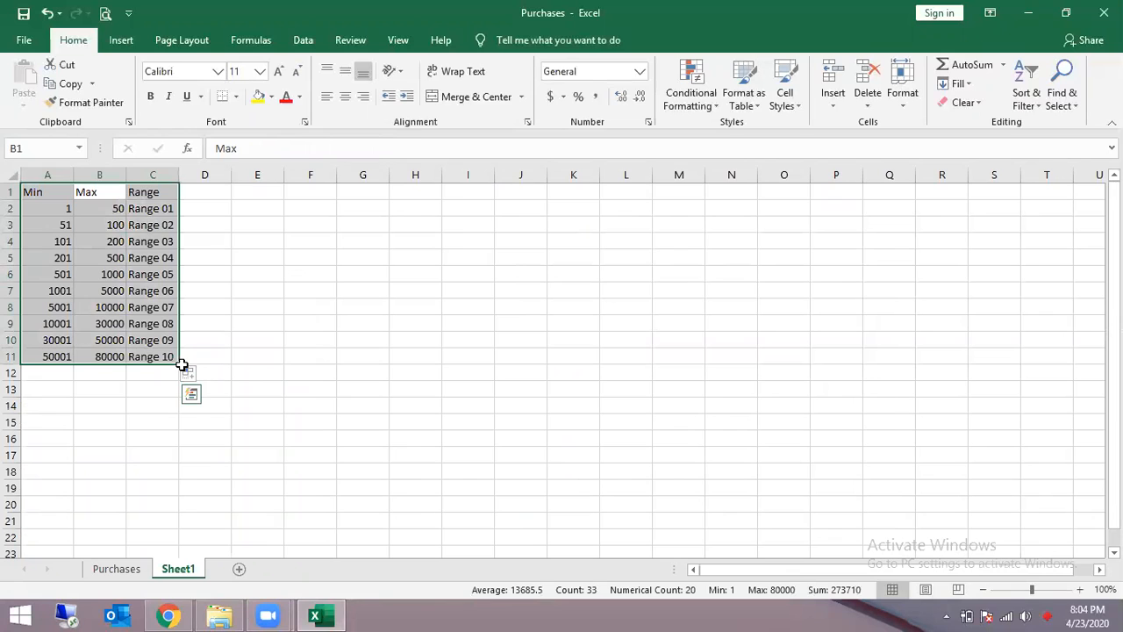
key(ctrl+Page_Up)
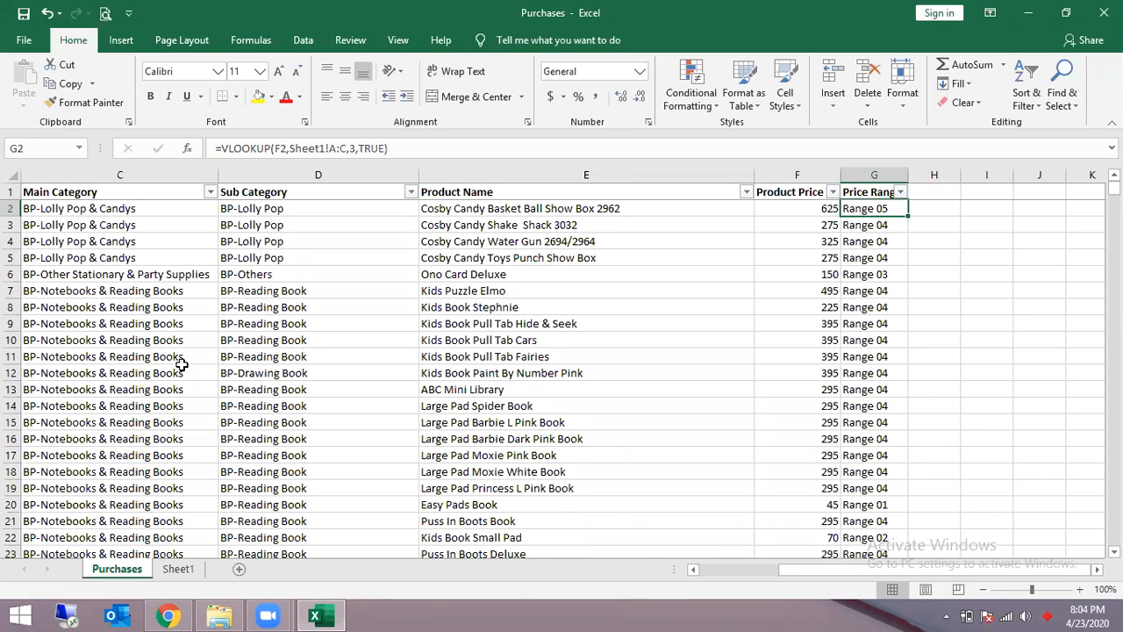
key(Left)
key(Left)
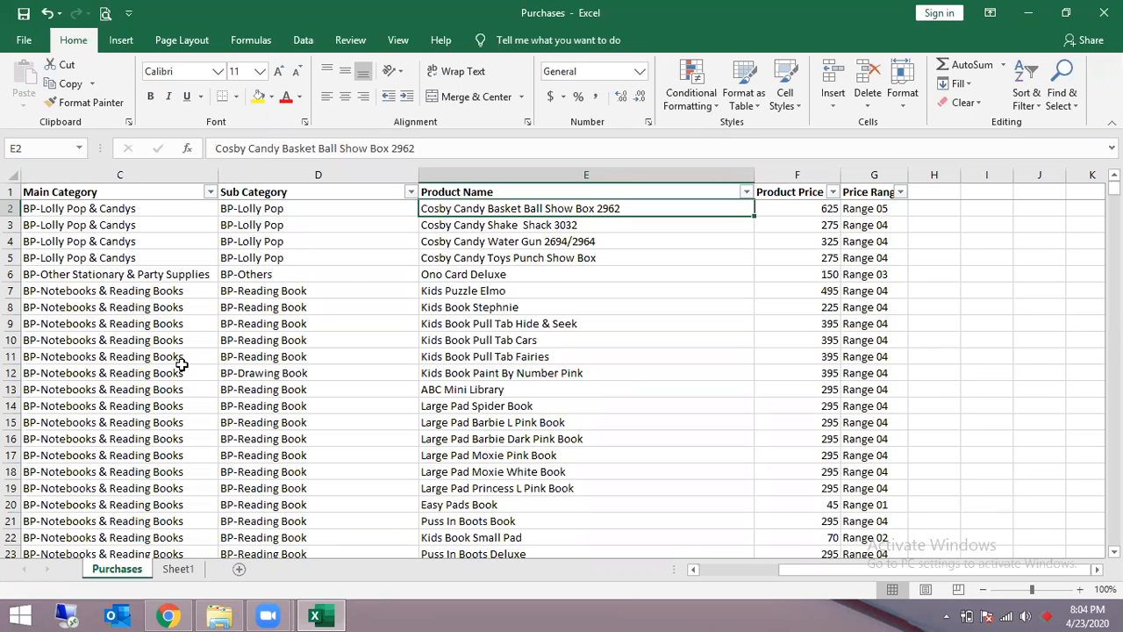
key(ctrl+Page_Down)
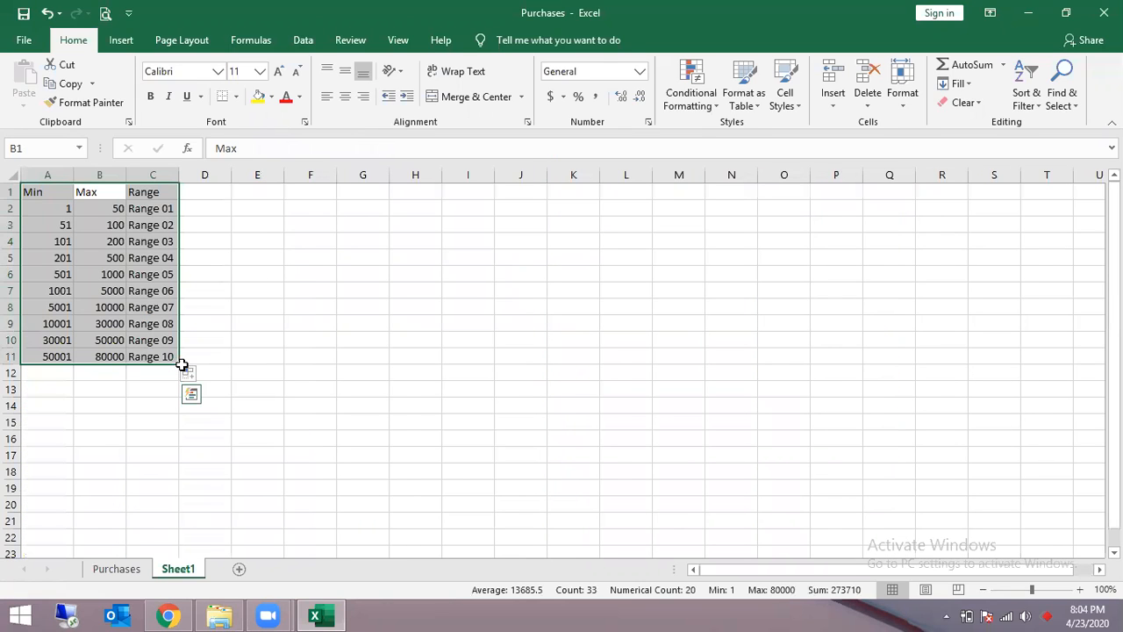
key(ctrl+Page_Up)
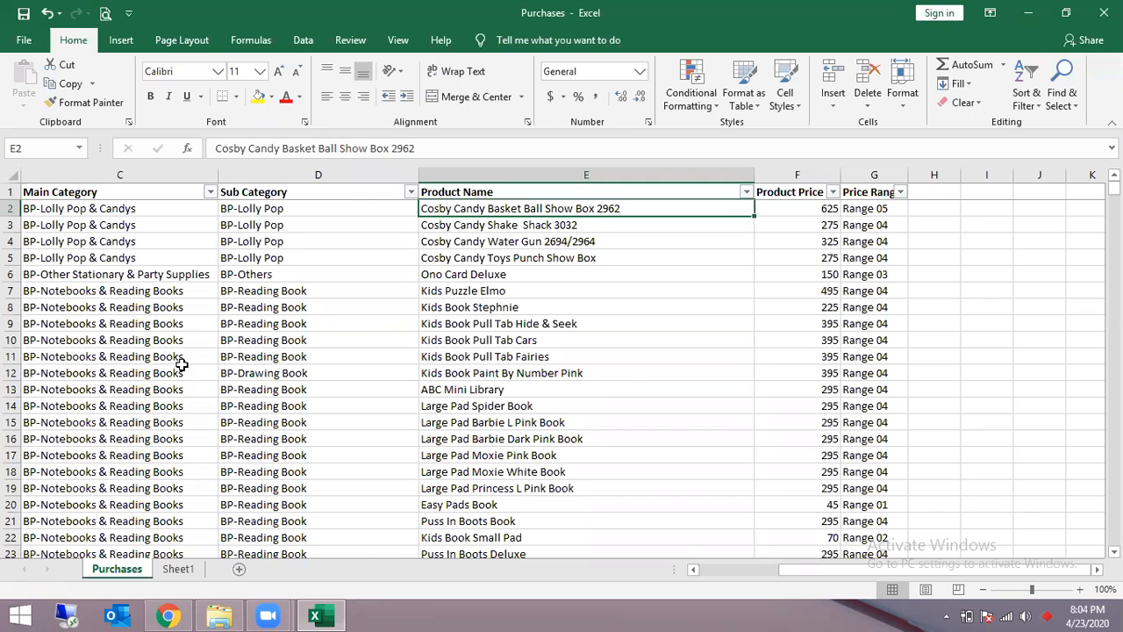
key(ctrl+shift+Down)
key(ctrl+Page_Down)
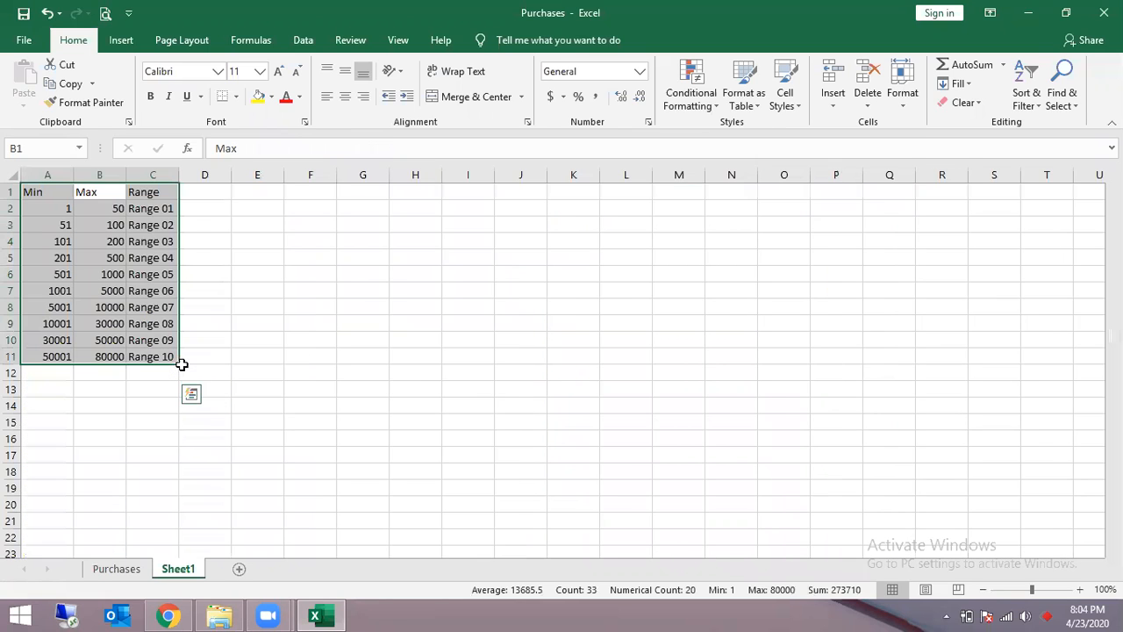
- Inspect the approximate-match VLOOKUP formula in cell G2 of the Purchases sheet, including its Sheet1 table reference
key(ctrl+Page_Up)
key(Up)
key(Right)
key(Right)
key(Right)
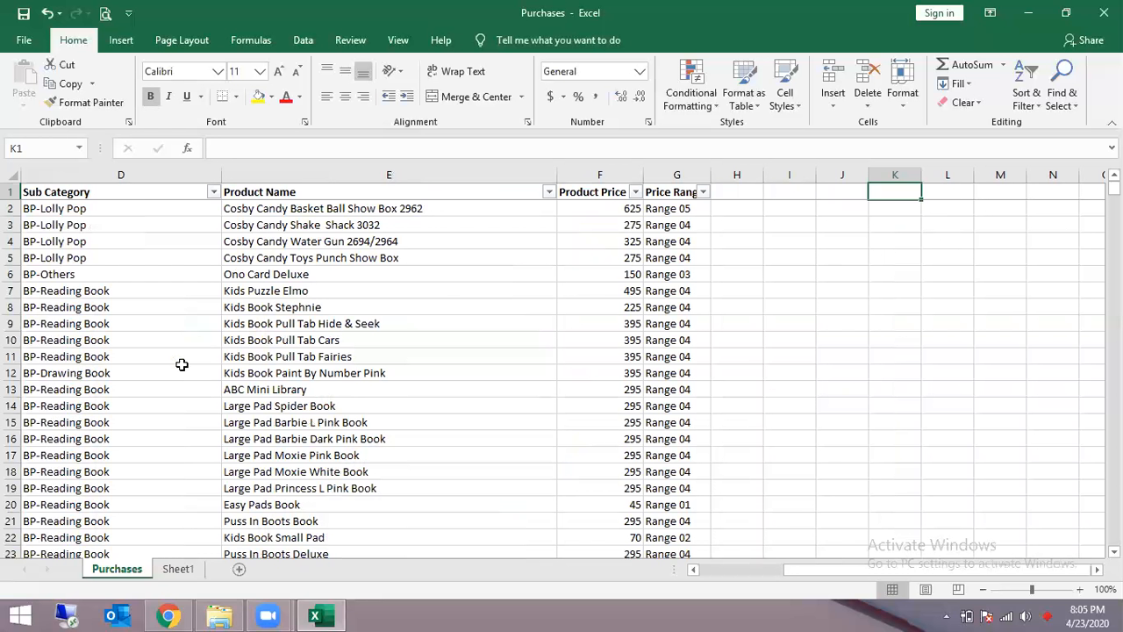
key(Left)
key(Left)
key(Left)
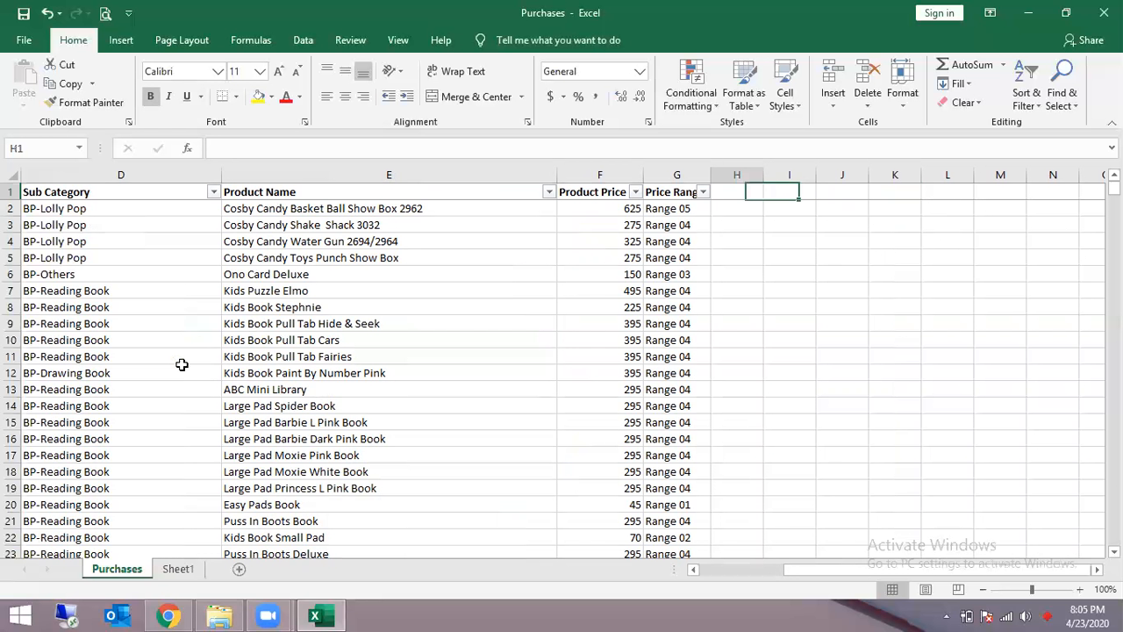
key(Left)
key(Down)
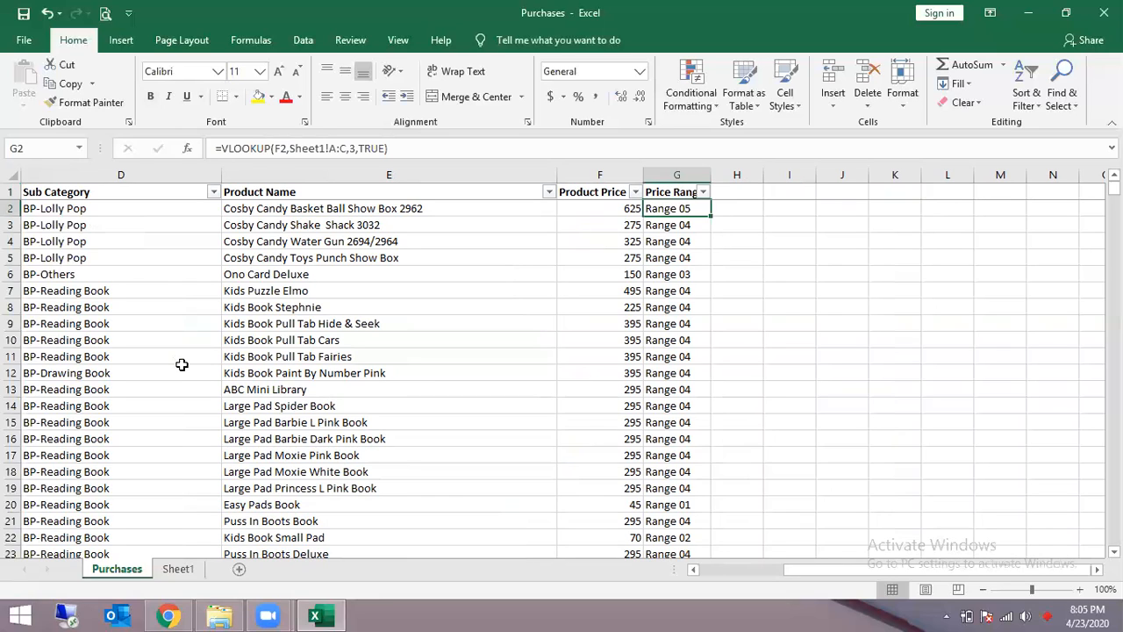
key(F2)
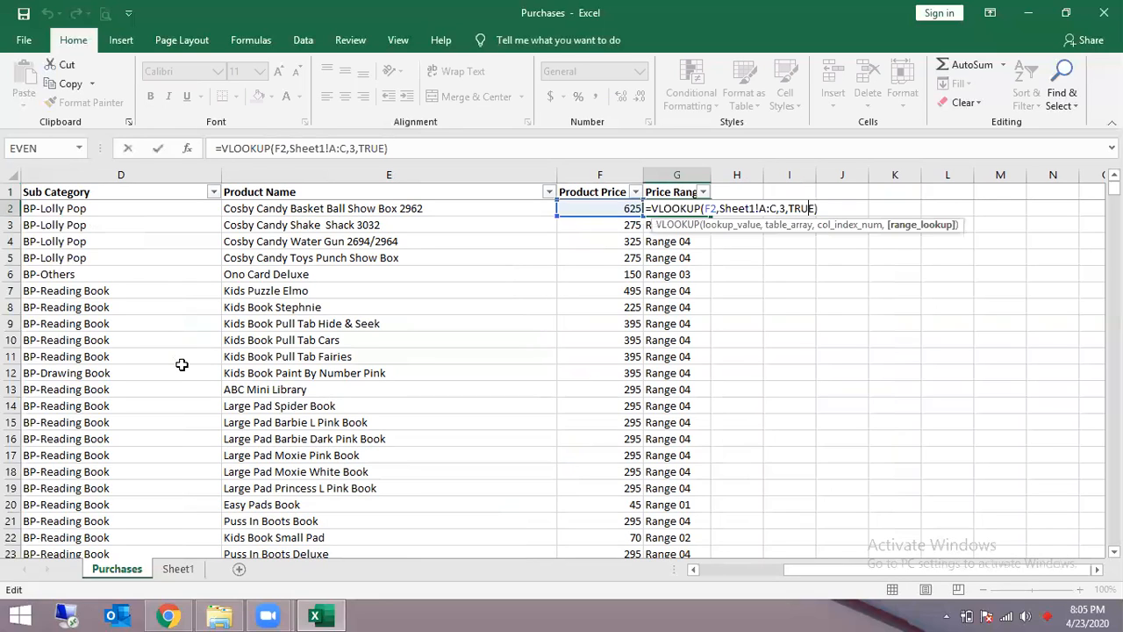
key(Left)
key(Left)
key(Left)
key(Left)
key(Left)
key(Left)
key(Left)
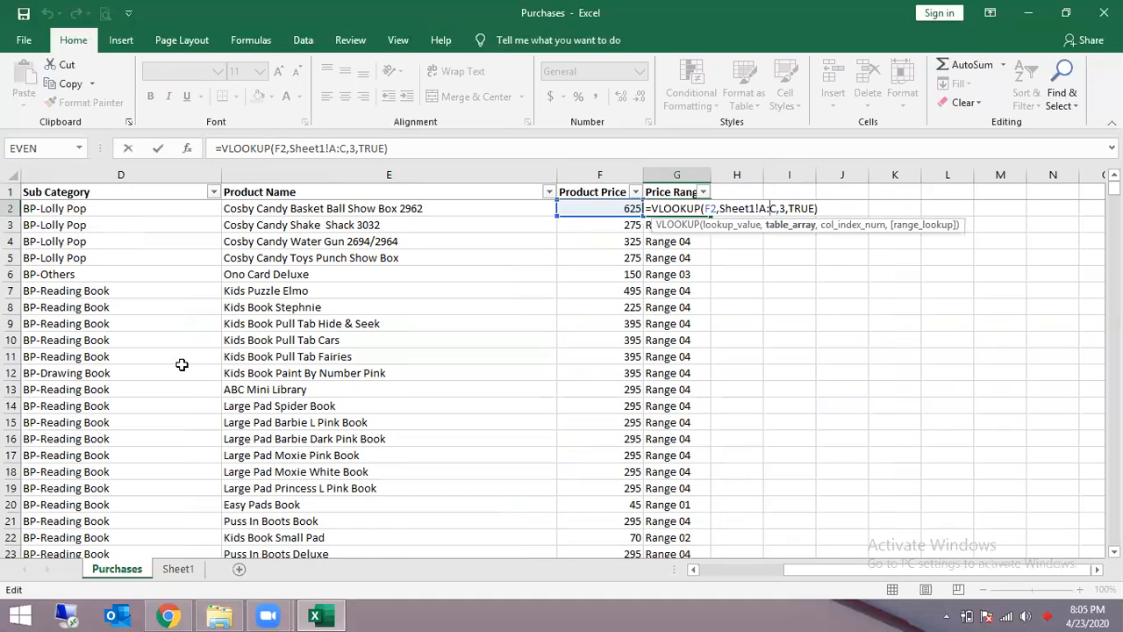
key(Tab)
key(Tab)
key(Tab)
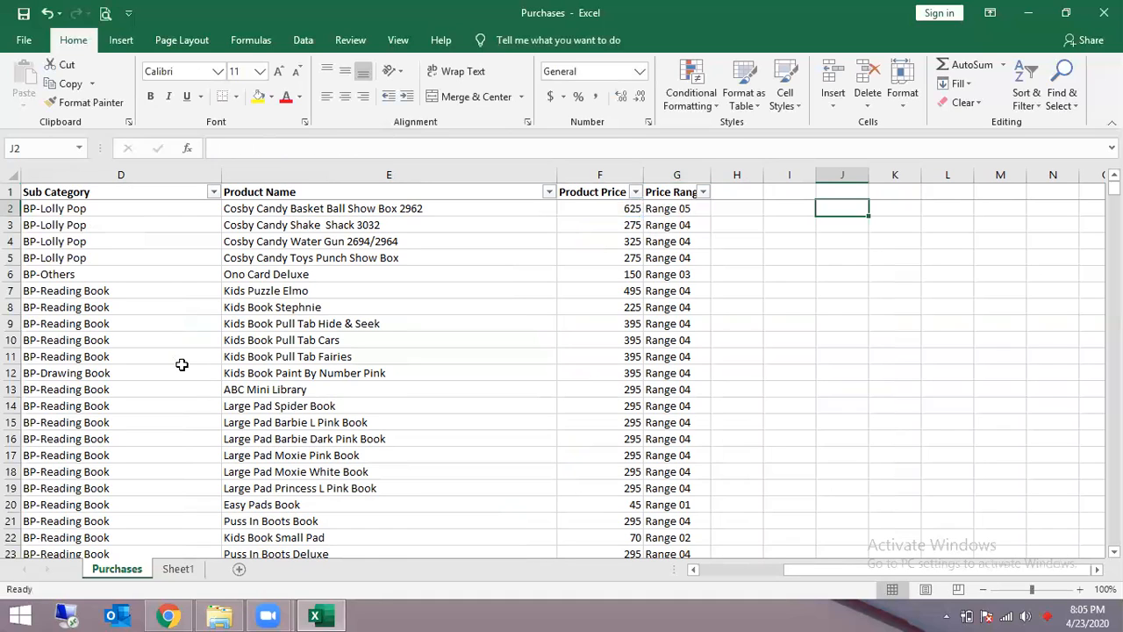
key(Right)
key(Up)
key(shift+Down)
key(shift+Down)
key(shift+Right)
key(shift+Right)
key(shift+Down)
key(shift+Down)
key(shift+Down)
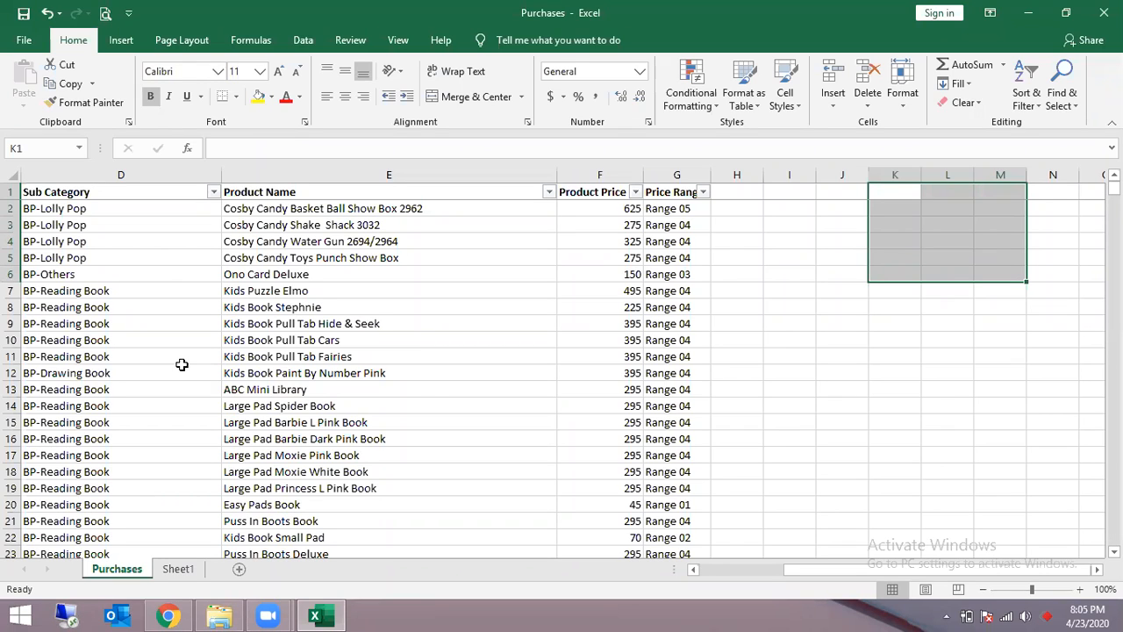
- Replace all formulas in the Purchases data, including the Price Range lookups, with static values using Paste Special Values
key(Left)
key(Left)
key(Left)
key(Left)
key(Left)
key(Down)
key(Right)
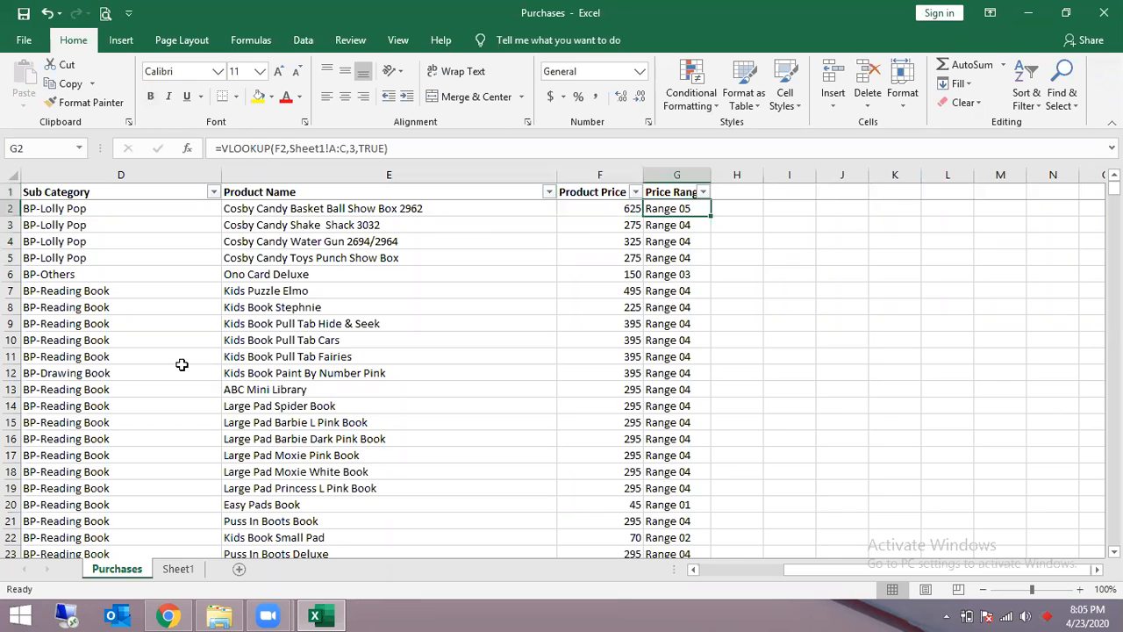
key(ctrl+a)
key(ctrl+c)
key(ctrl+alt+v)
key(v)
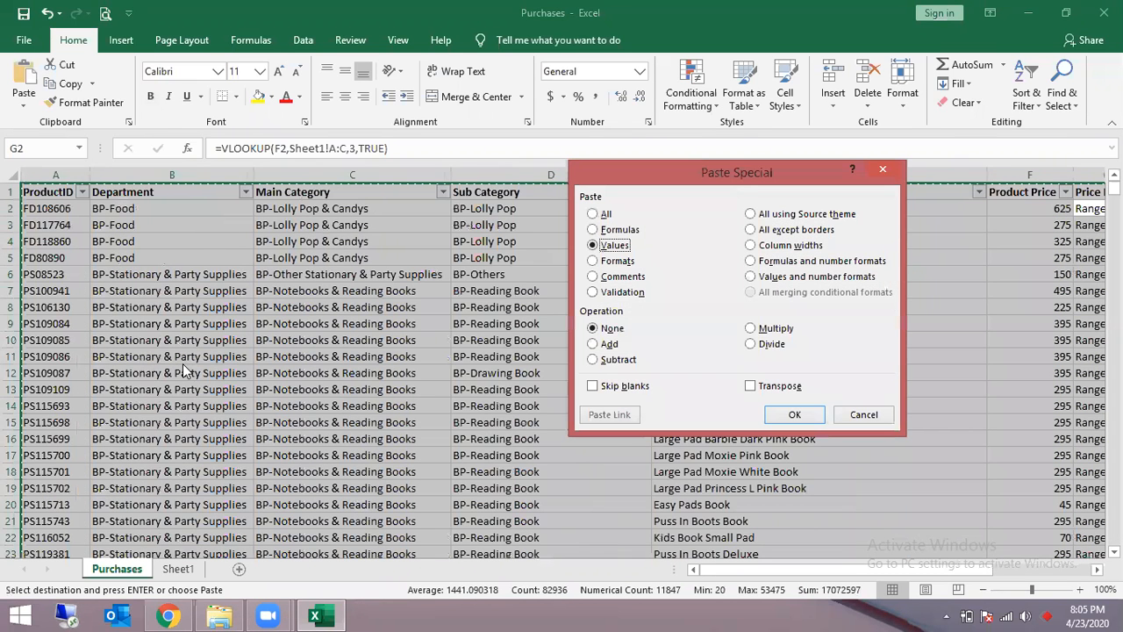
key(Return)
key(ctrl+Right)
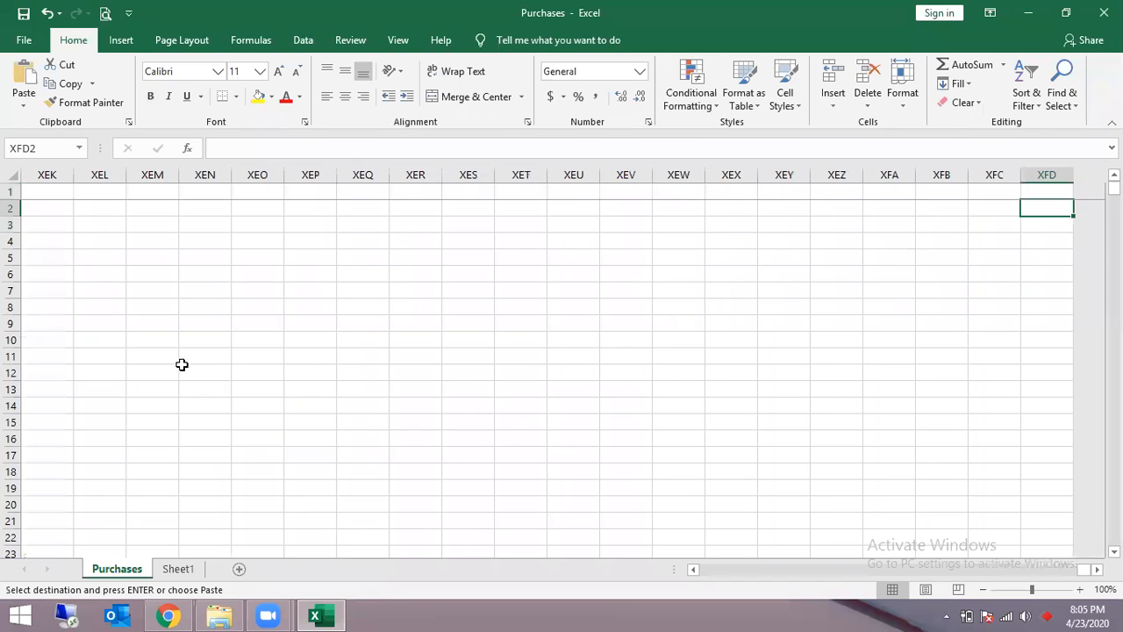
key(ctrl+Left)
key(Down)
key(Down)
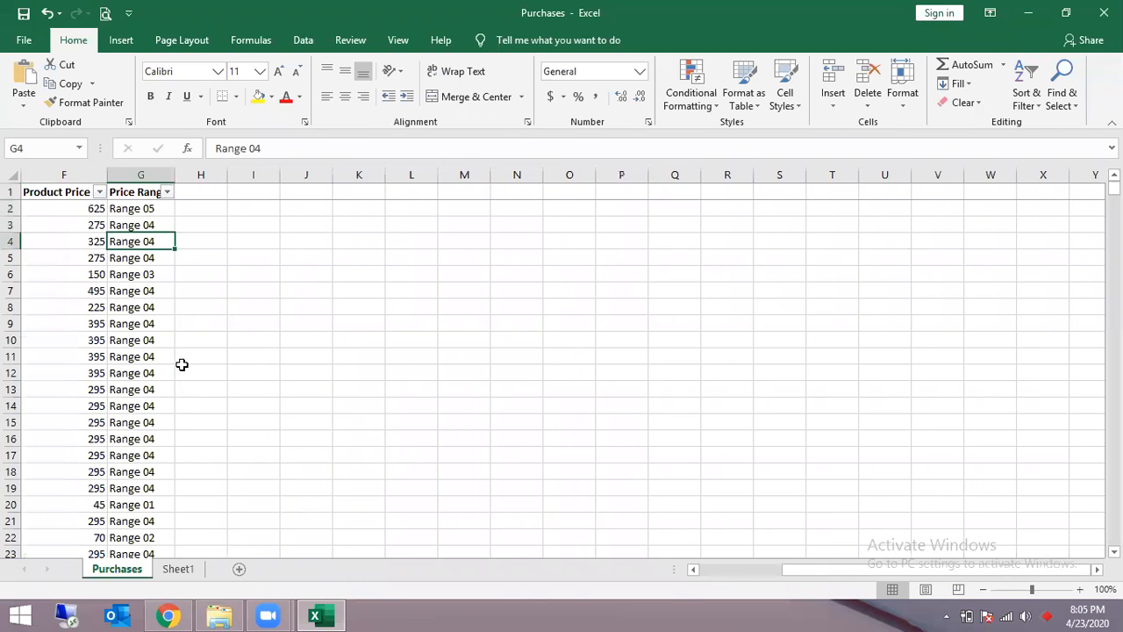
- Create a PivotTable on a new worksheet from the whole Purchases data range A1:G11848
key(ctrl+Page_Down)
key(ctrl+Page_Up)
key(ctrl+Home)
key(ctrl+Right)
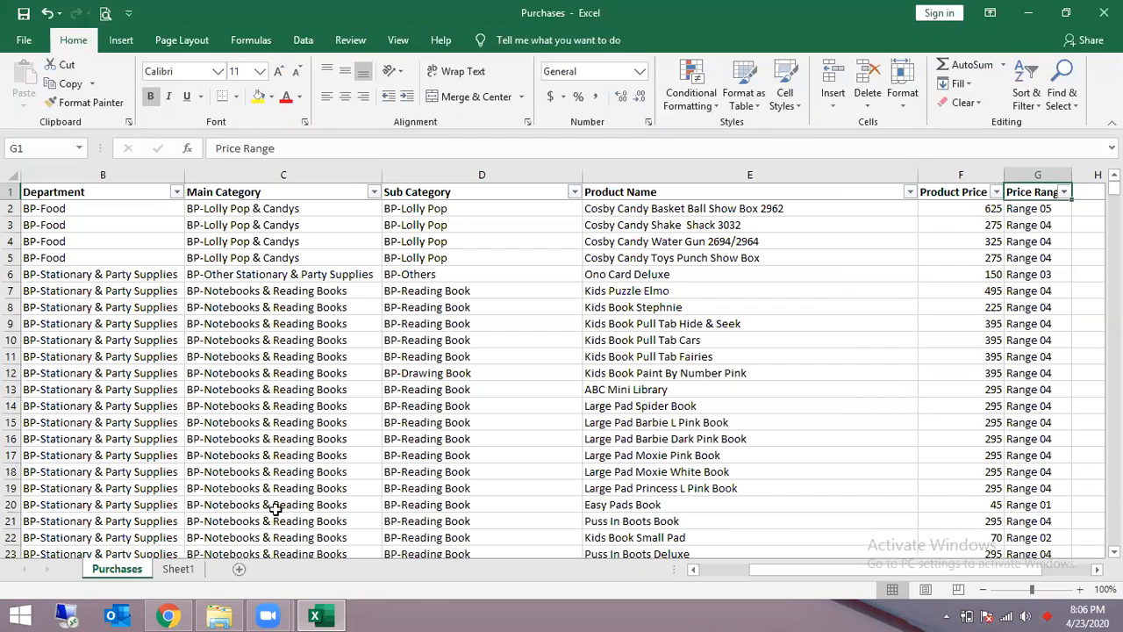
key(ctrl+shift+Left)
key(ctrl+shift+Down)
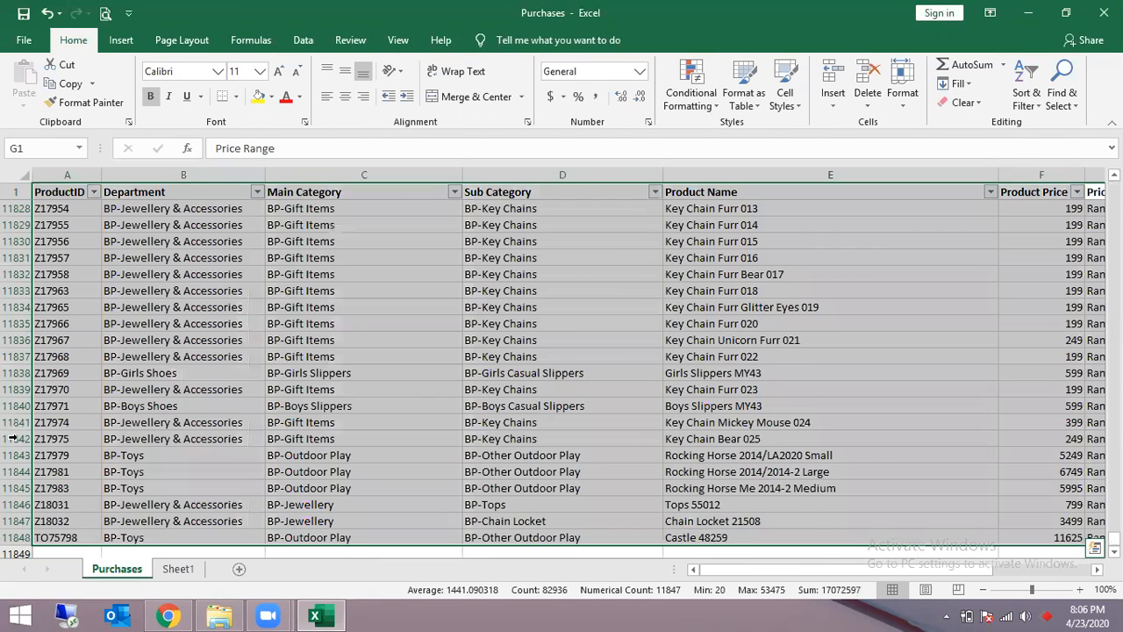
click(121, 40)
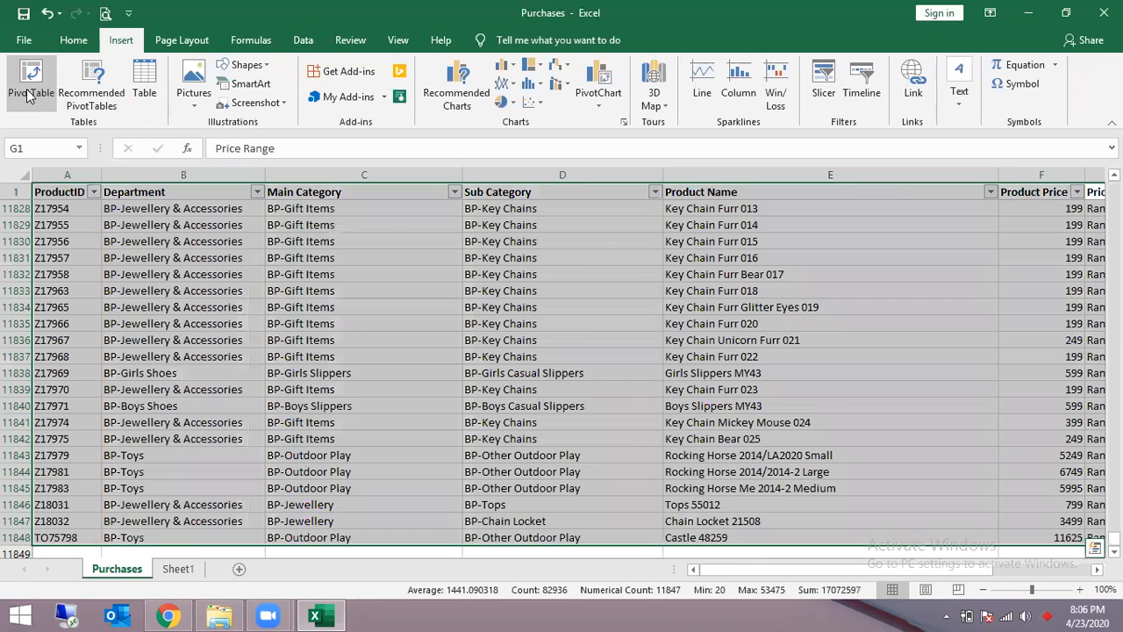
click(28, 95)
key(Return)
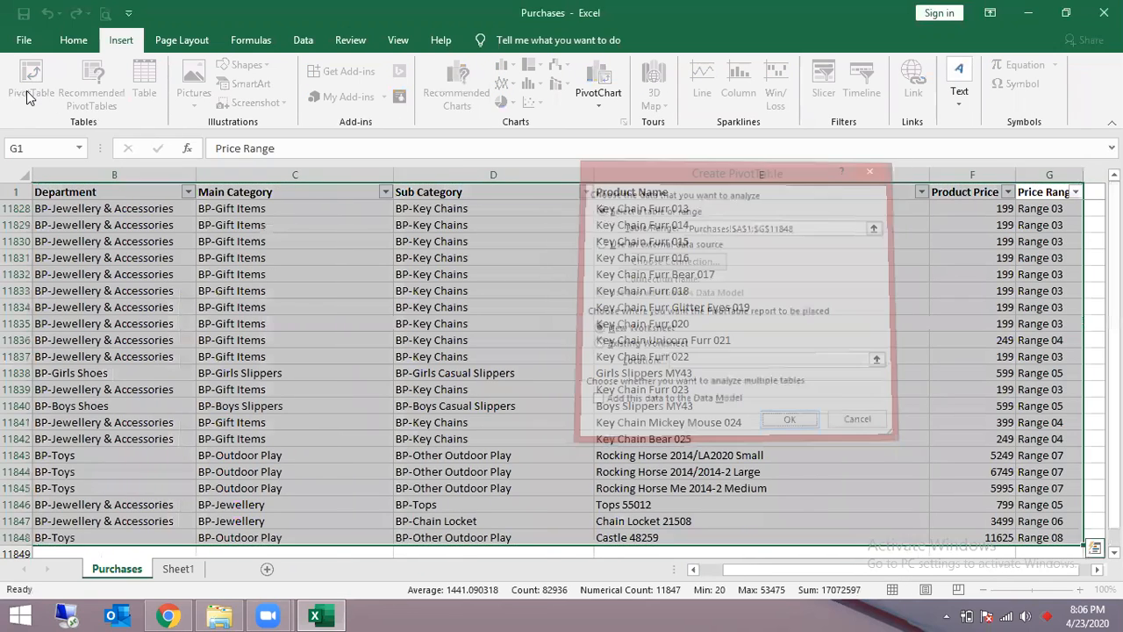
- Group the PivotTable rows by Price Range and add a count of Price Range as the values
drag(936, 384, 1057, 439)
drag(965, 383, 1067, 509)
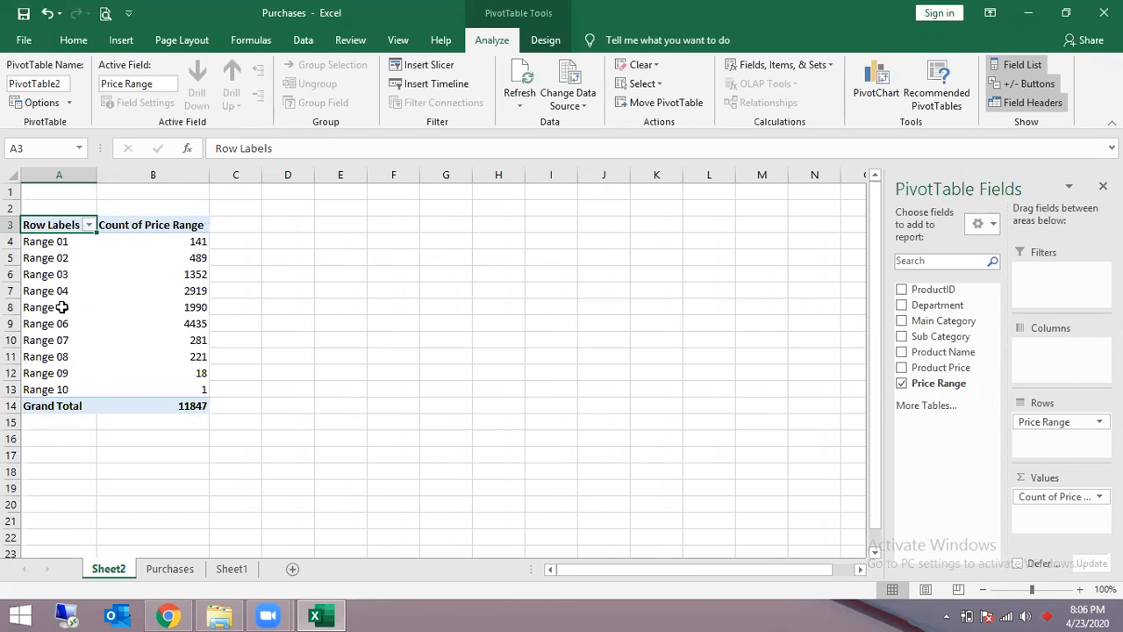
drag(205, 326, 176, 325)
- Add Product Price as the first PivotTable value field and summarize it by Min
drag(954, 366, 1043, 490)
click(1044, 494)
click(1048, 481)
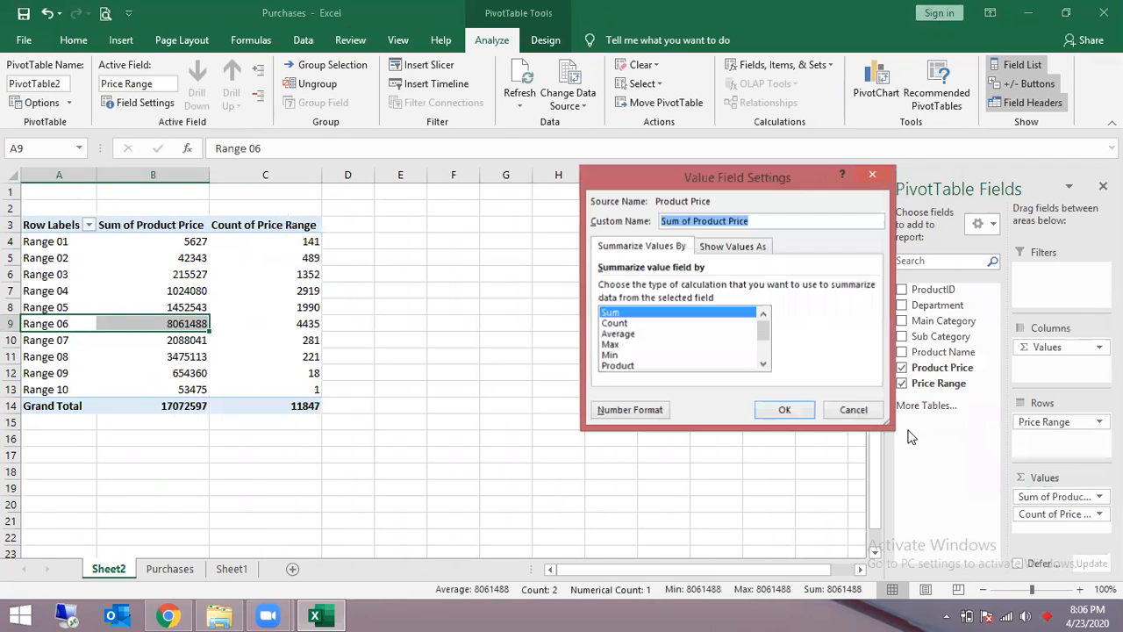
click(667, 355)
click(777, 410)
- Add Product Price to the PivotTable values a second time, after the minimum, and summarize it by Max
drag(933, 367, 1042, 513)
click(1043, 513)
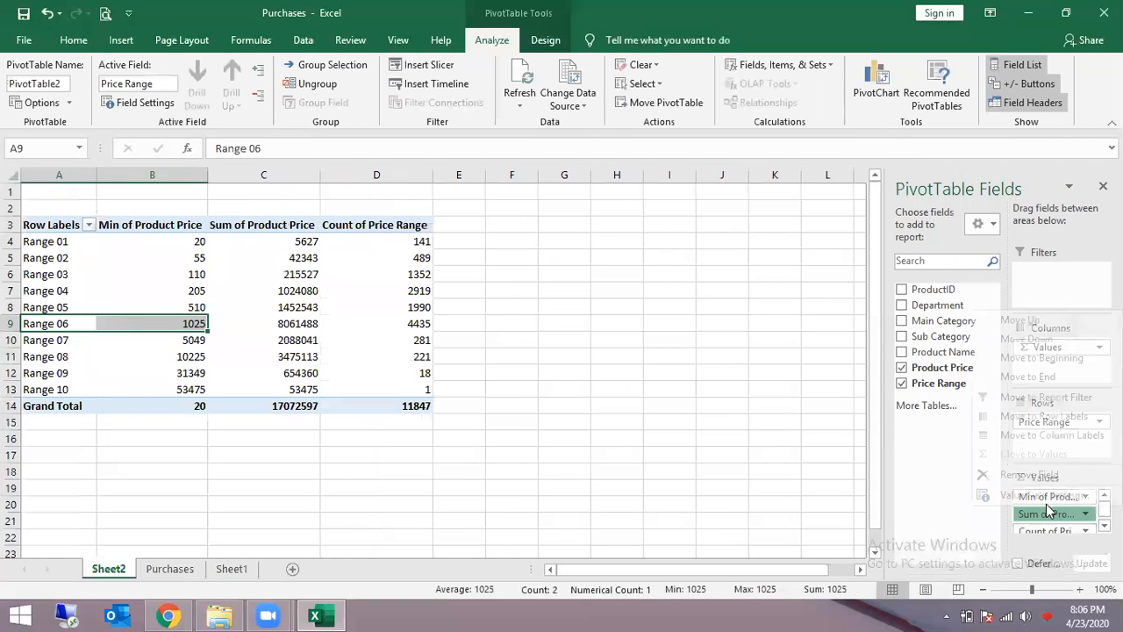
click(1046, 496)
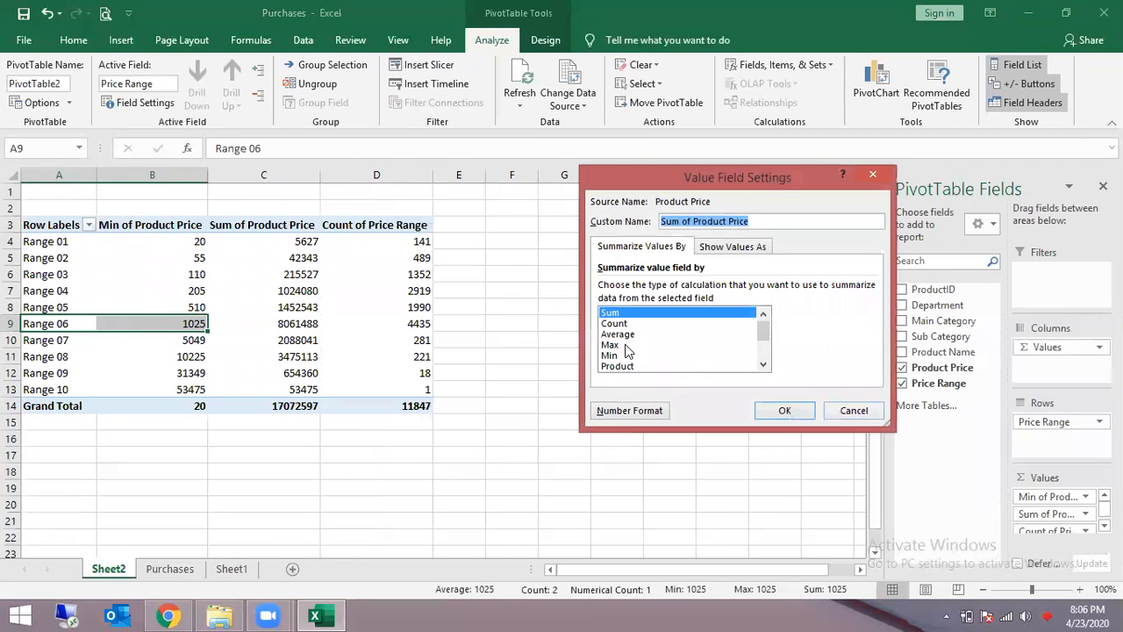
click(626, 346)
click(809, 412)
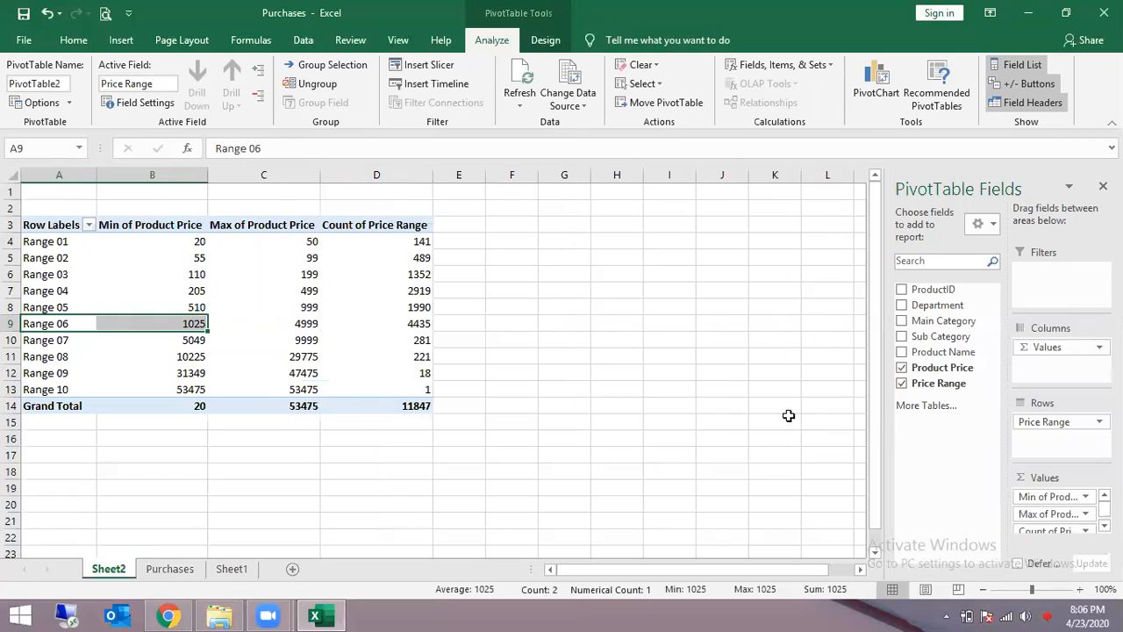
- Review the minimum price, maximum price and product count per range in the PivotTable, particularly the Range 06 row
drag(193, 256, 200, 326)
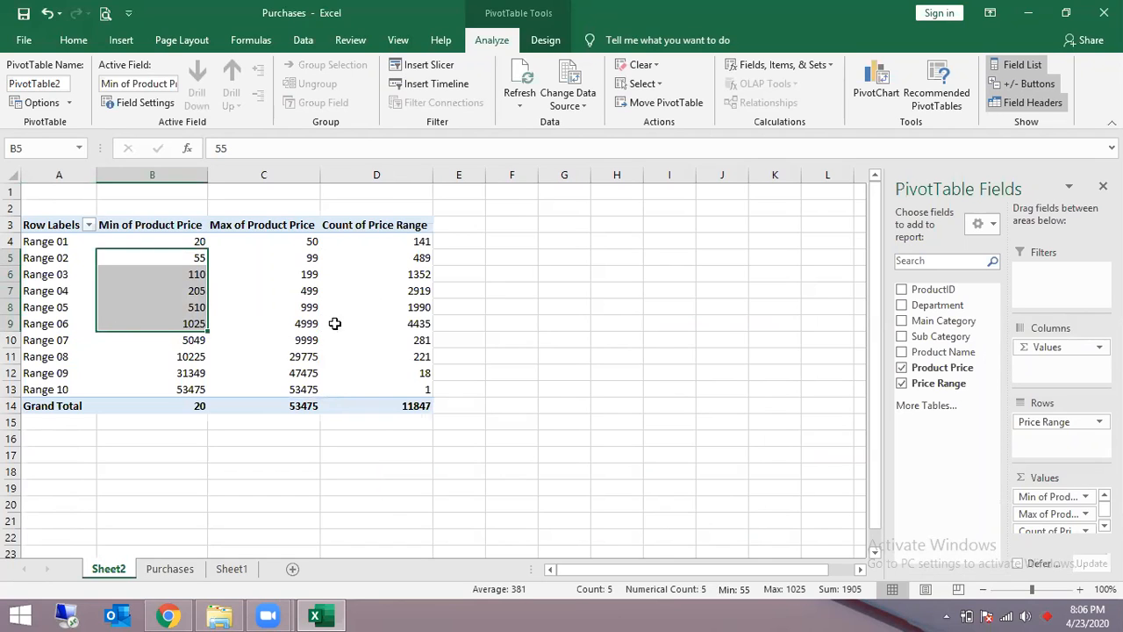
click(10, 323)
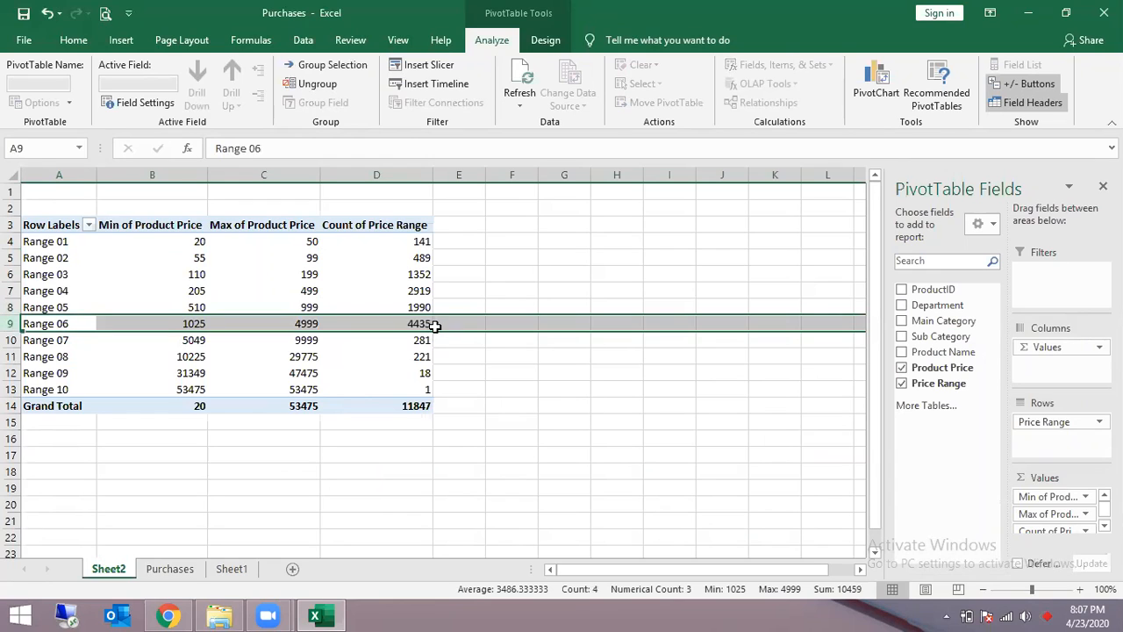
mouse_move(234, 314)
mouse_move(314, 323)
- Return to the Purchases sheet and go to the Product Name header in E1
click(184, 570)
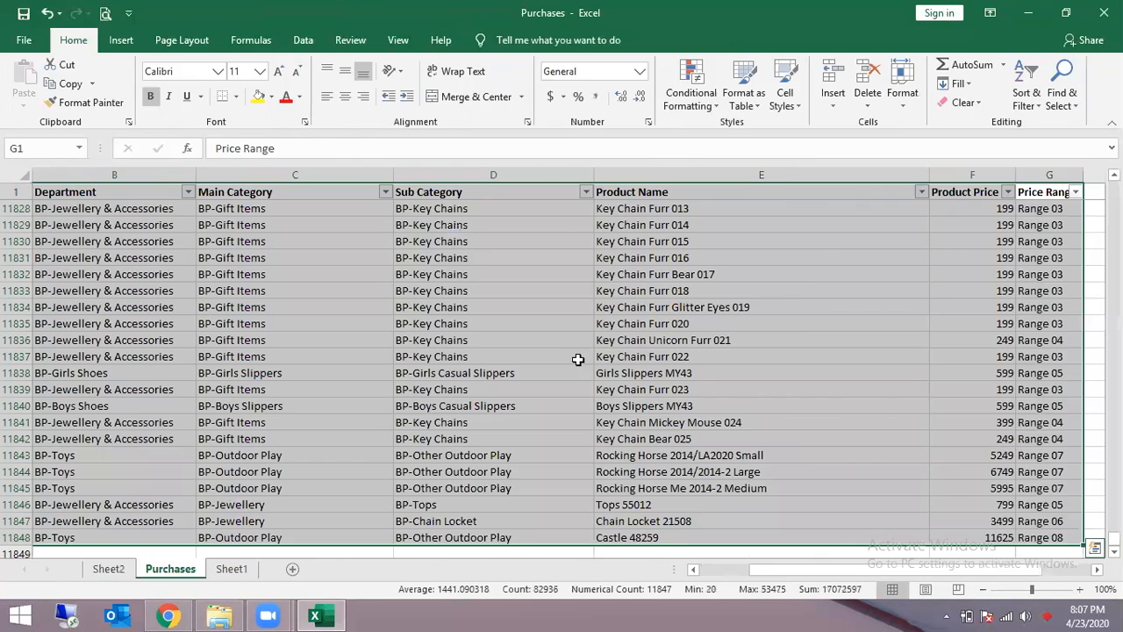
click(577, 358)
key(ctrl+Up)
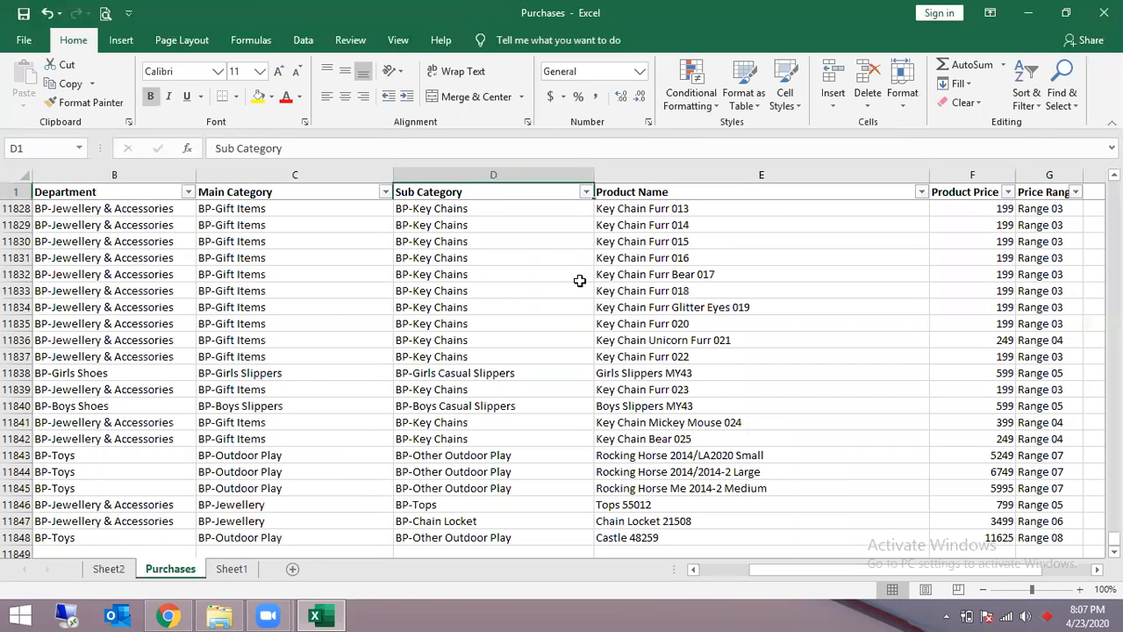
key(Right)
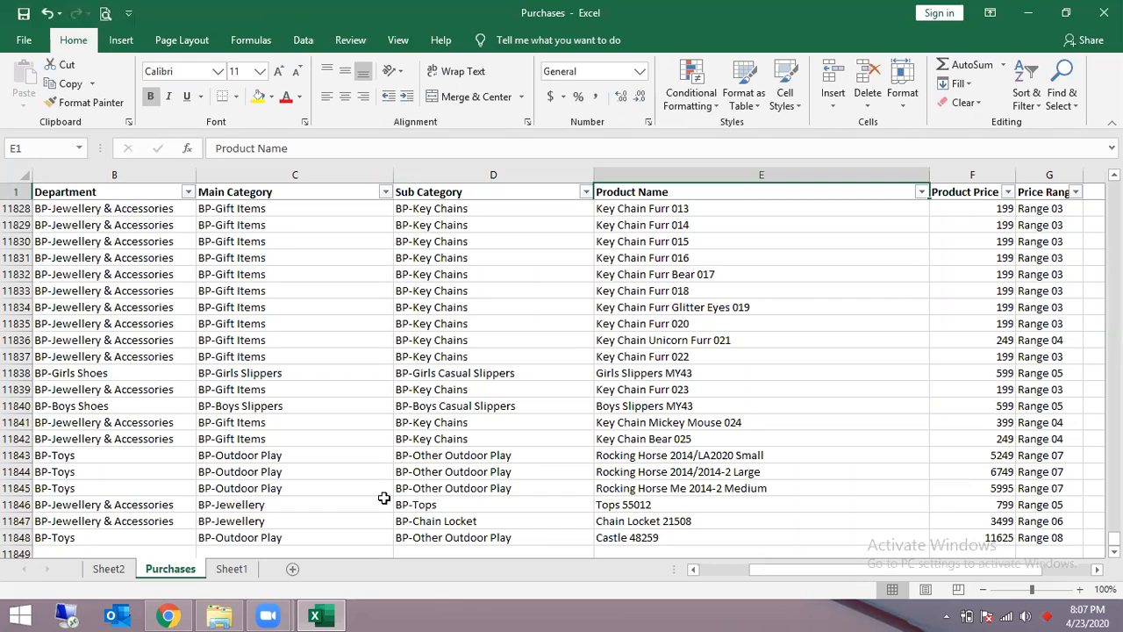
mouse_move(283, 615)
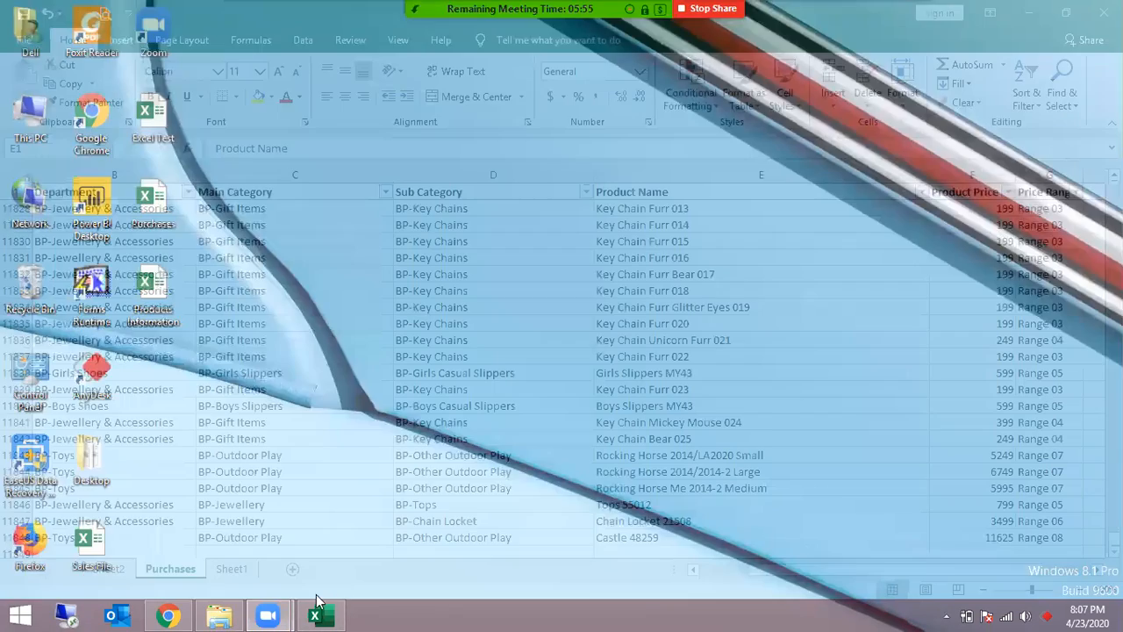